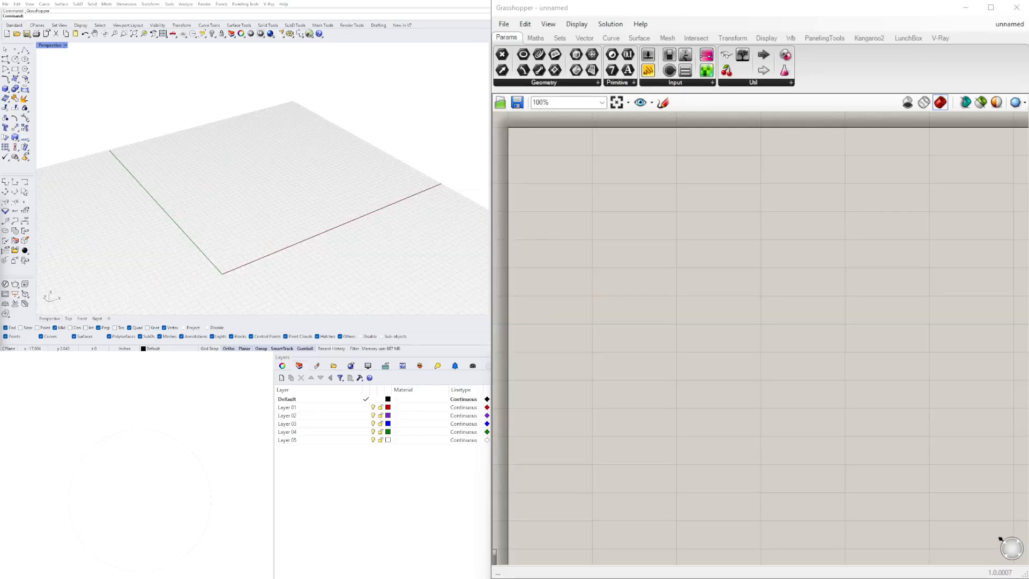
# Step: Add a Construct Point component to the empty Grasshopper canvas and place it in the upper area
pyautogui.keyDown('shift'); pyautogui.moveTo(269, 193); pyautogui.dragTo(271, 184, button='right'); pyautogui.keyUp('shift')
pyautogui.scroll(1, 264, 185)
pyautogui.scroll(-1, 253, 207)
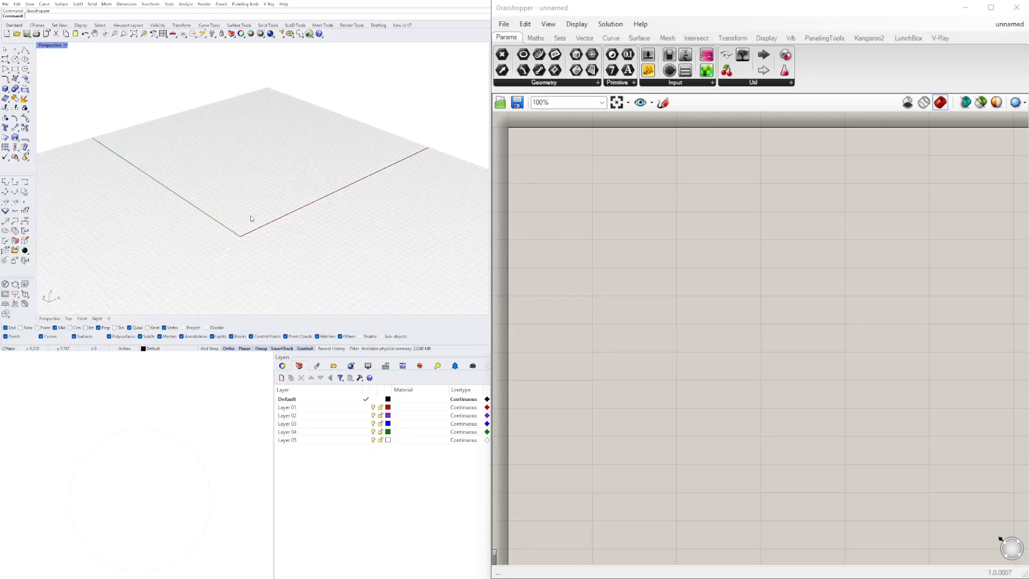
pyautogui.doubleClick(626, 217)
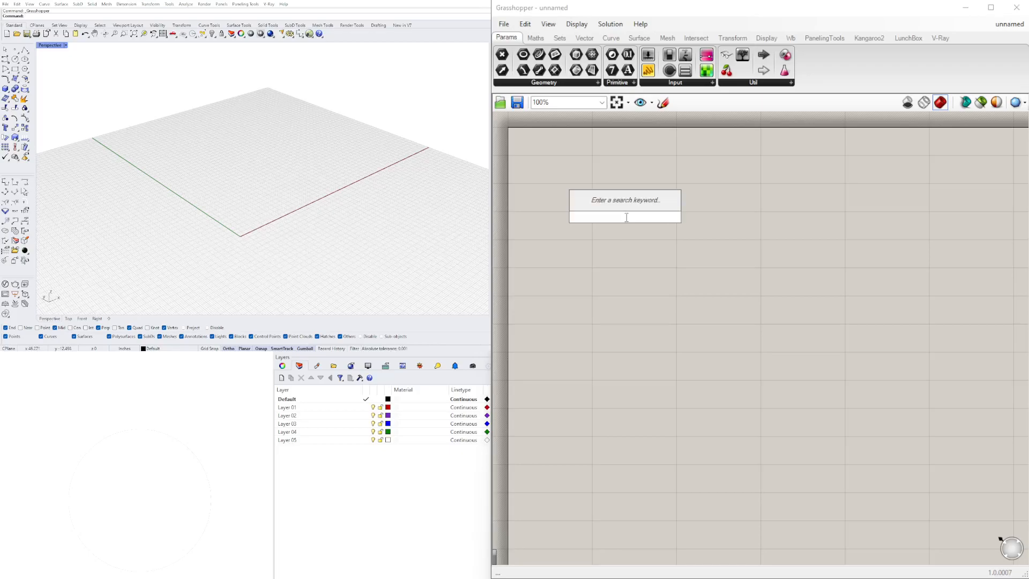
pyautogui.write('constr')
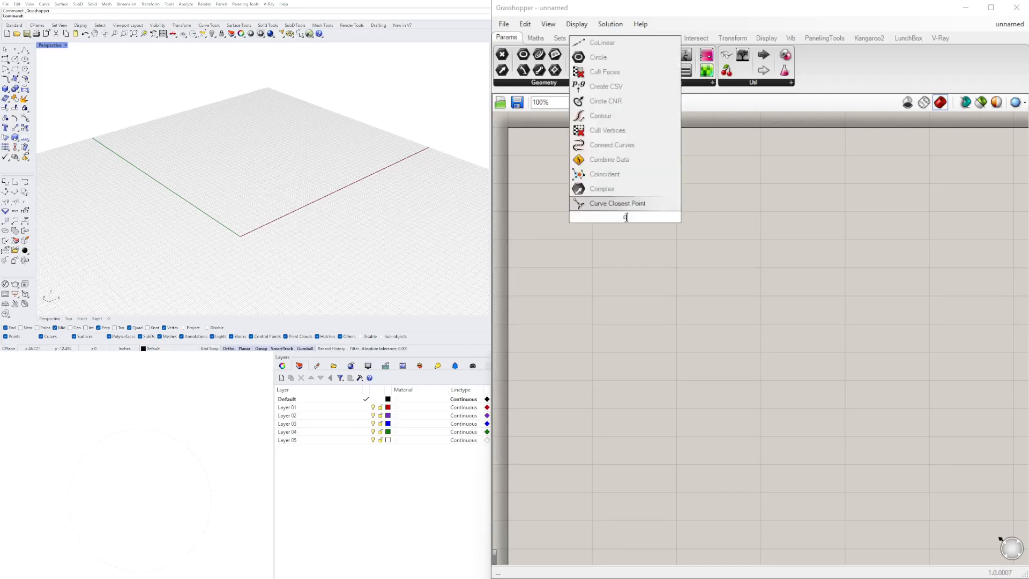
pyautogui.press('Up')
pyautogui.press('Up')
pyautogui.press('Up')
pyautogui.press('Return')
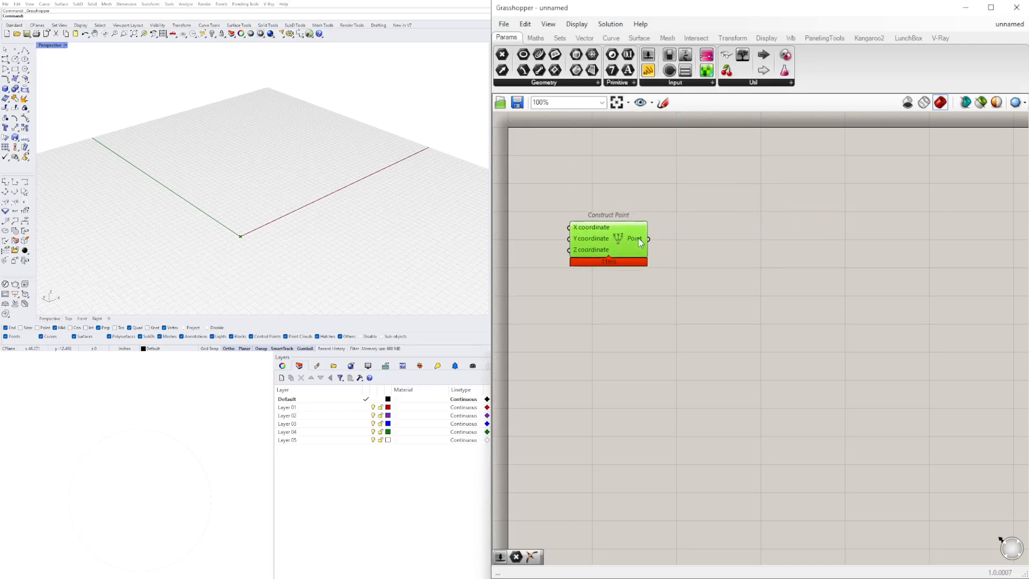
pyautogui.moveTo(617, 250); pyautogui.dragTo(699, 275)
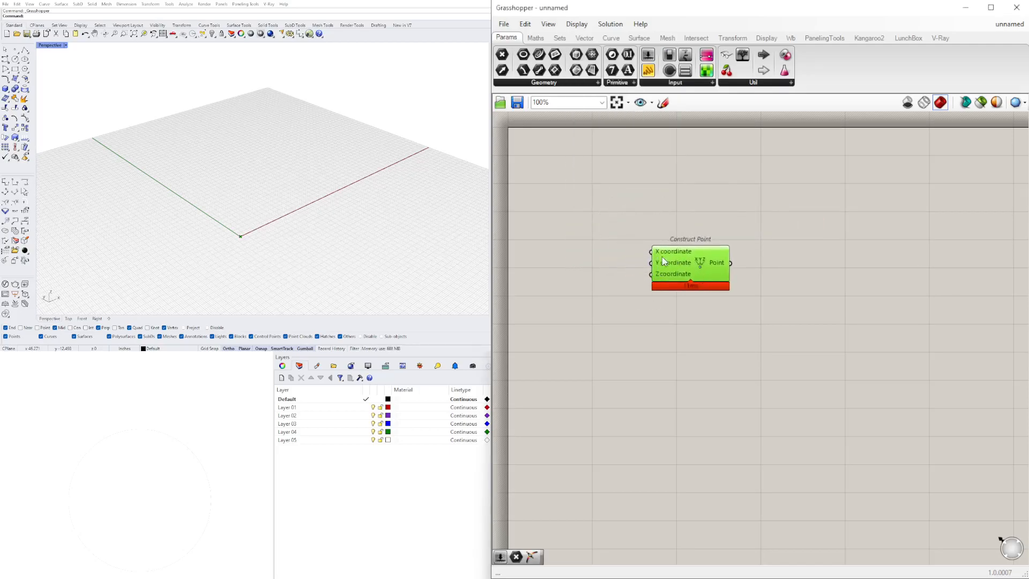
pyautogui.moveTo(662, 254); pyautogui.dragTo(625, 228)
# Step: Add a Point parameter beside Construct Point and connect the constructed point output to it
pyautogui.doubleClick(718, 238)
pyautogui.write('point')
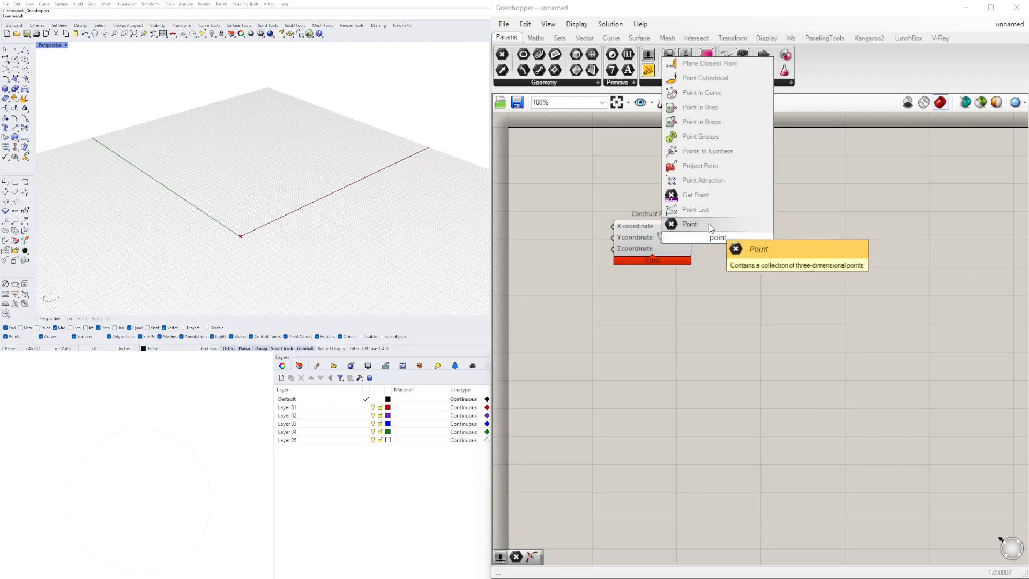
pyautogui.press('Return')
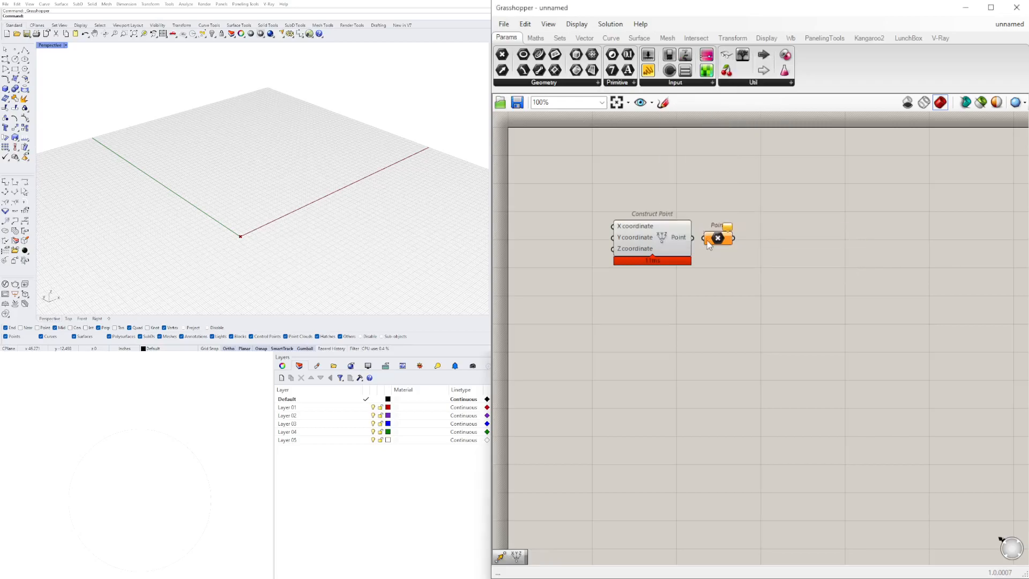
pyautogui.moveTo(693, 238); pyautogui.dragTo(793, 238)
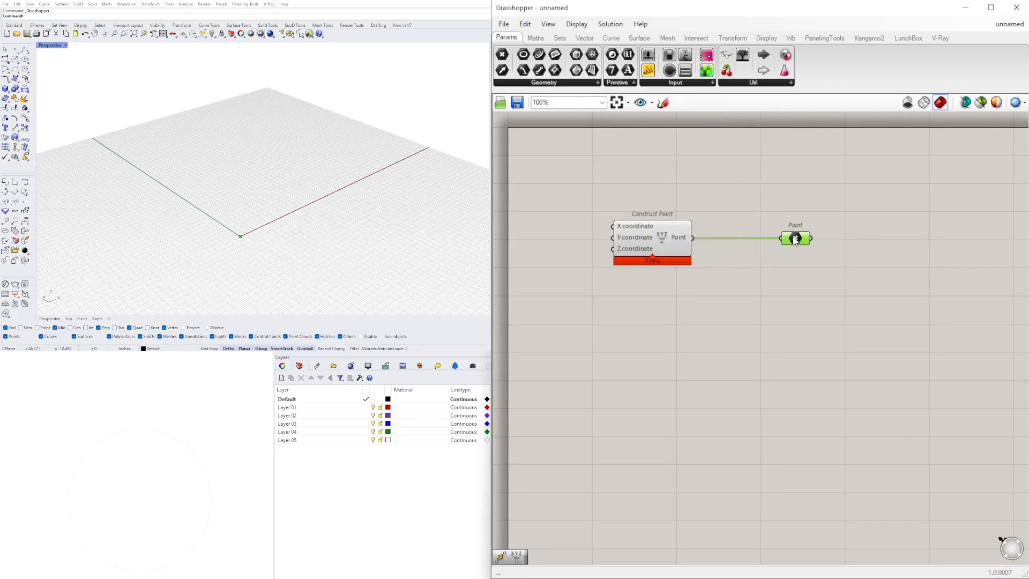
# Step: Add a Circle component after the Point parameter and connect the point to the circle's Plane input
pyautogui.doubleClick(834, 273)
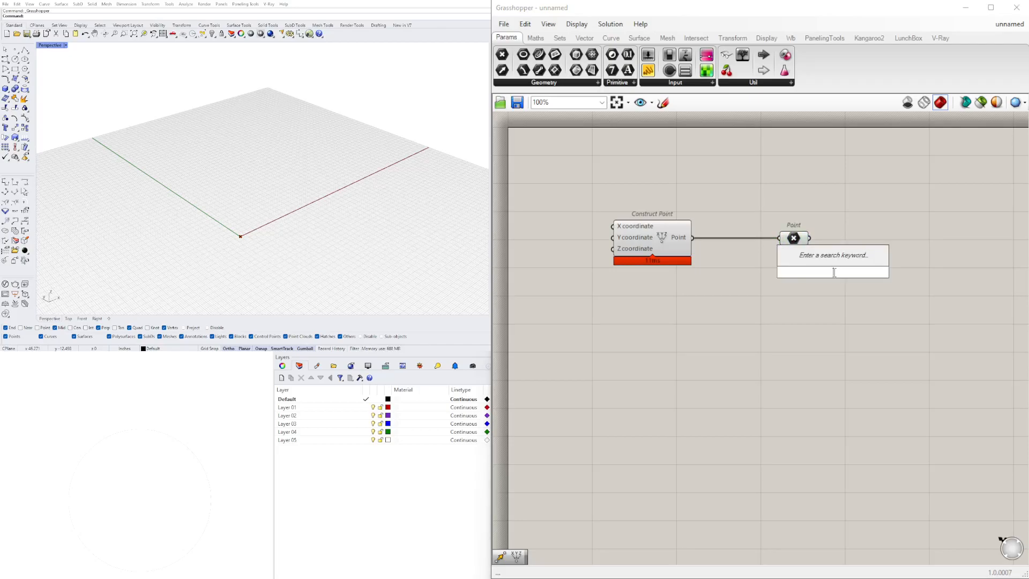
pyautogui.write('cir')
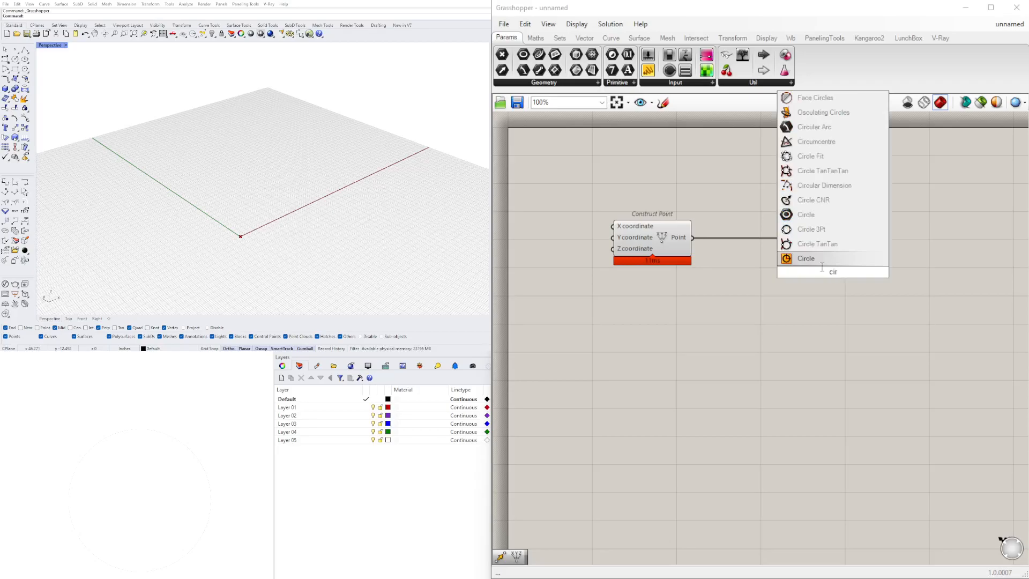
pyautogui.click(816, 260)
pyautogui.moveTo(838, 281); pyautogui.dragTo(896, 269)
pyautogui.moveTo(809, 238); pyautogui.dragTo(863, 278)
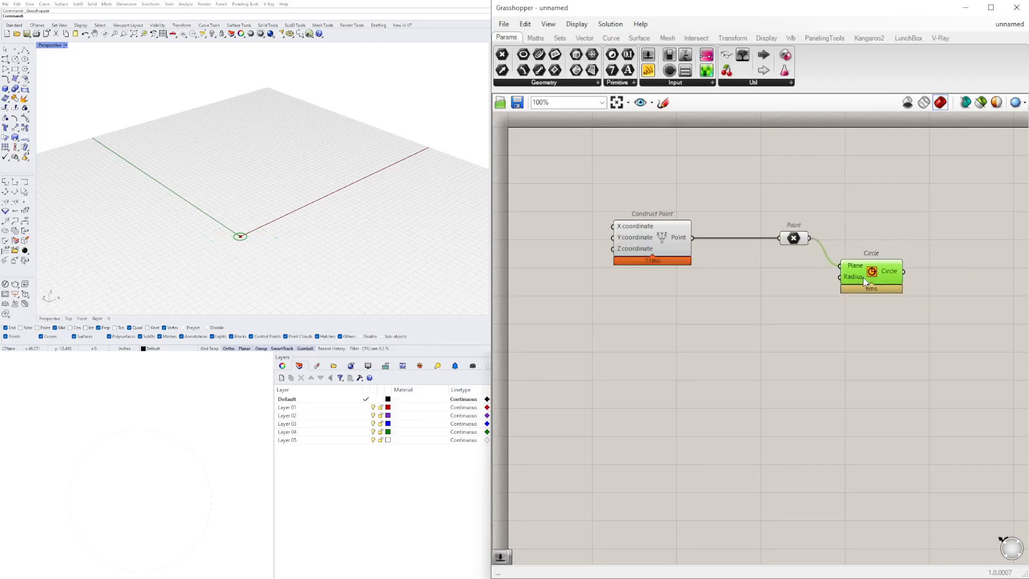
# Step: Create a number slider with the value 10 and connect it to the Circle component's Radius input
pyautogui.scroll(2, 840, 270)
pyautogui.click(651, 332)
pyautogui.doubleClick(651, 332)
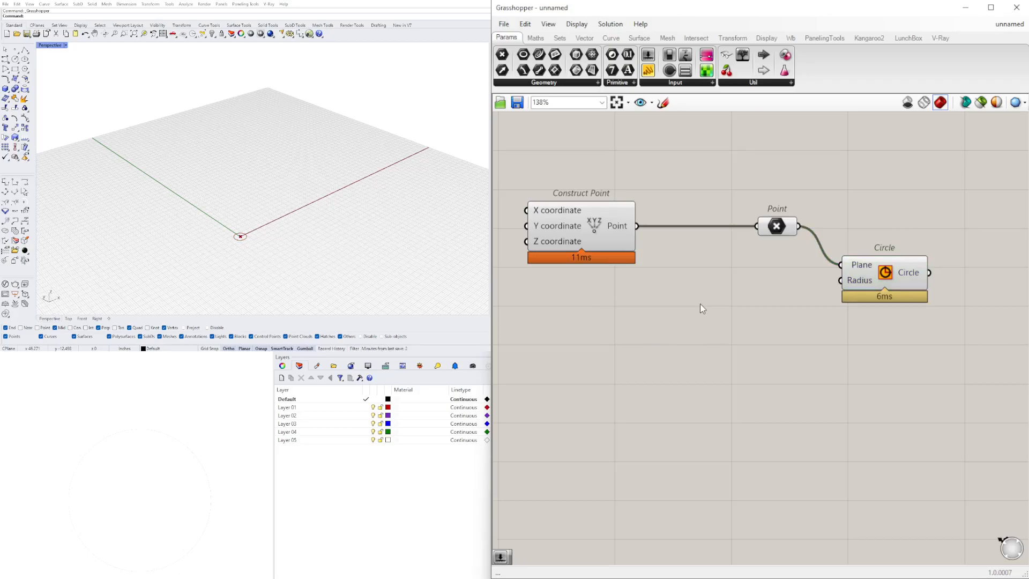
pyautogui.doubleClick(711, 320)
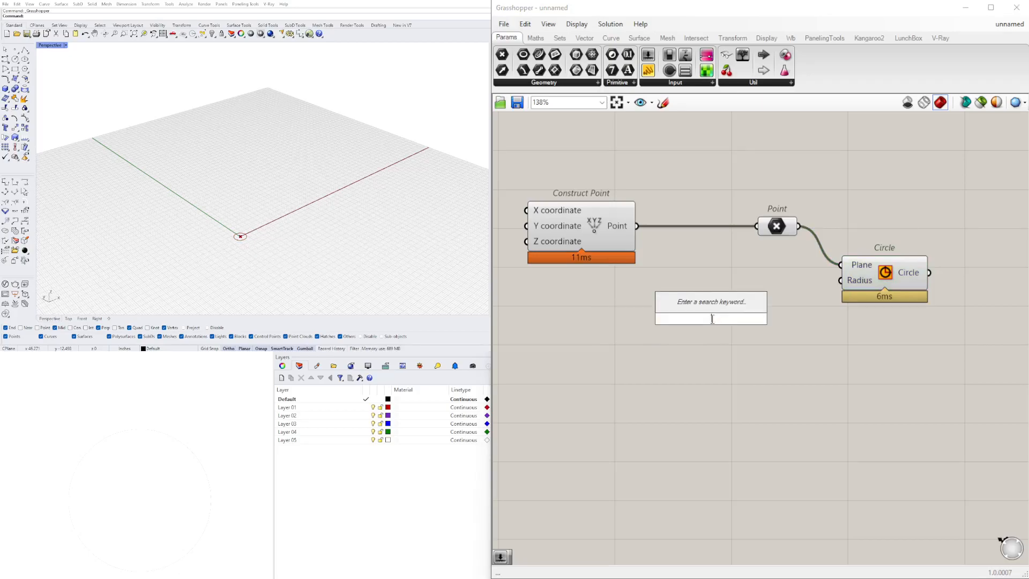
pyautogui.write('10')
pyautogui.press('Return')
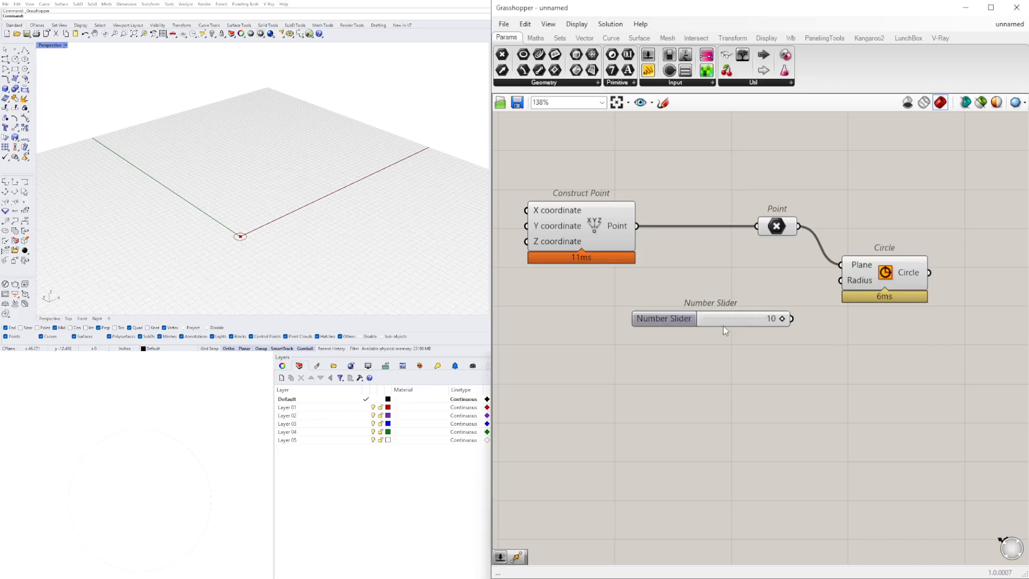
pyautogui.moveTo(792, 318); pyautogui.dragTo(907, 245)
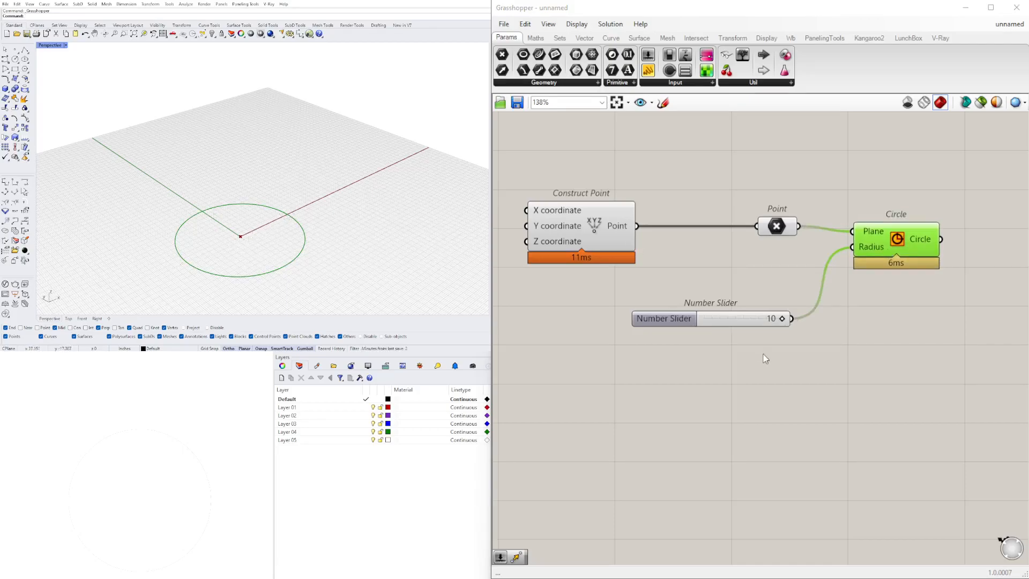
# Step: Move the radius number slider directly beneath the Construct Point component
pyautogui.moveTo(764, 354); pyautogui.dragTo(706, 347, button='right')
pyautogui.moveTo(629, 308); pyautogui.dragTo(500, 329)
pyautogui.moveTo(659, 353); pyautogui.dragTo(760, 342, button='right')
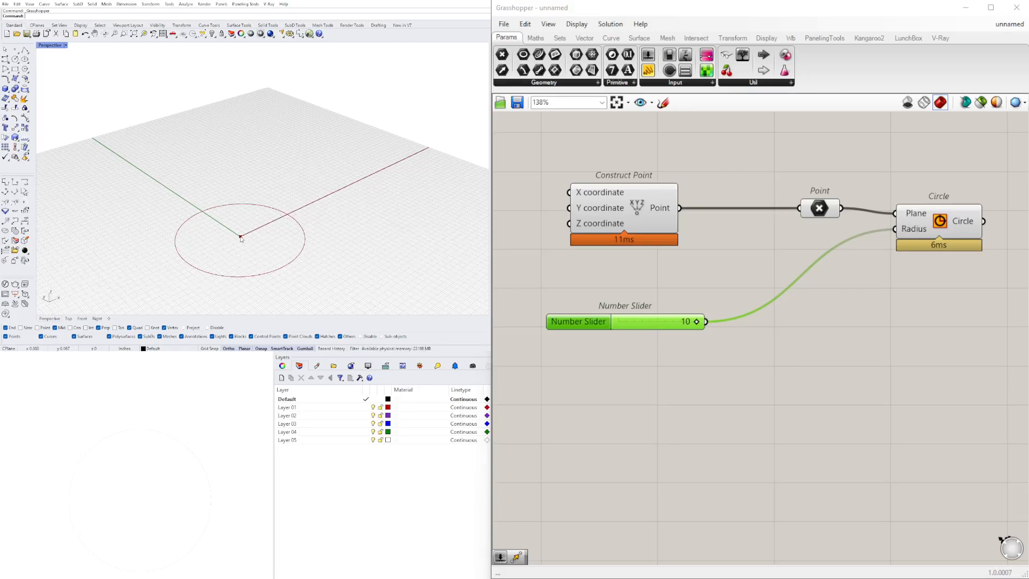
pyautogui.moveTo(588, 322); pyautogui.dragTo(610, 295)
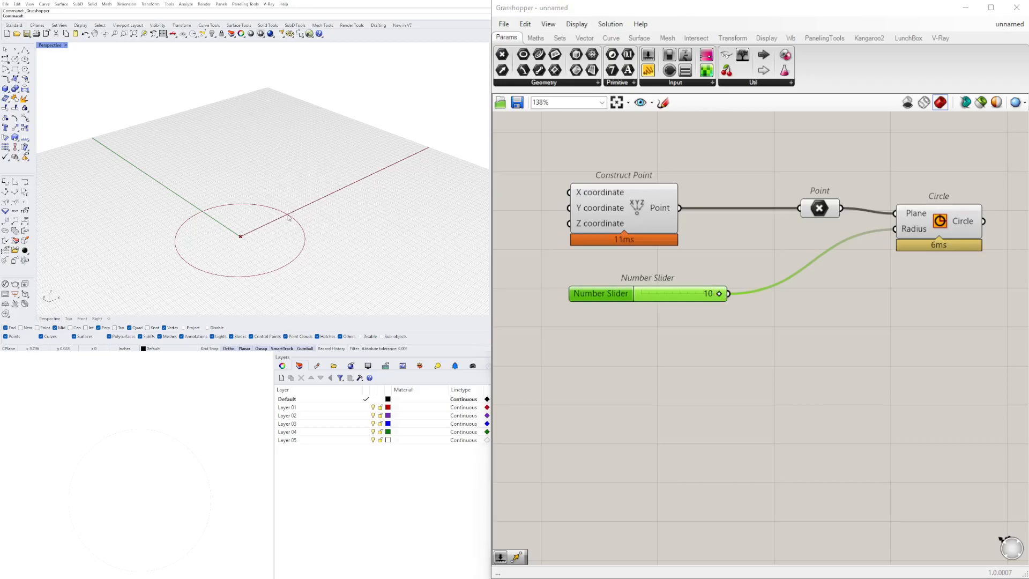
# Step: Insert a Division component that divides by 2 between the number slider and the circle's Radius input
pyautogui.click(819, 366)
pyautogui.doubleClick(817, 361)
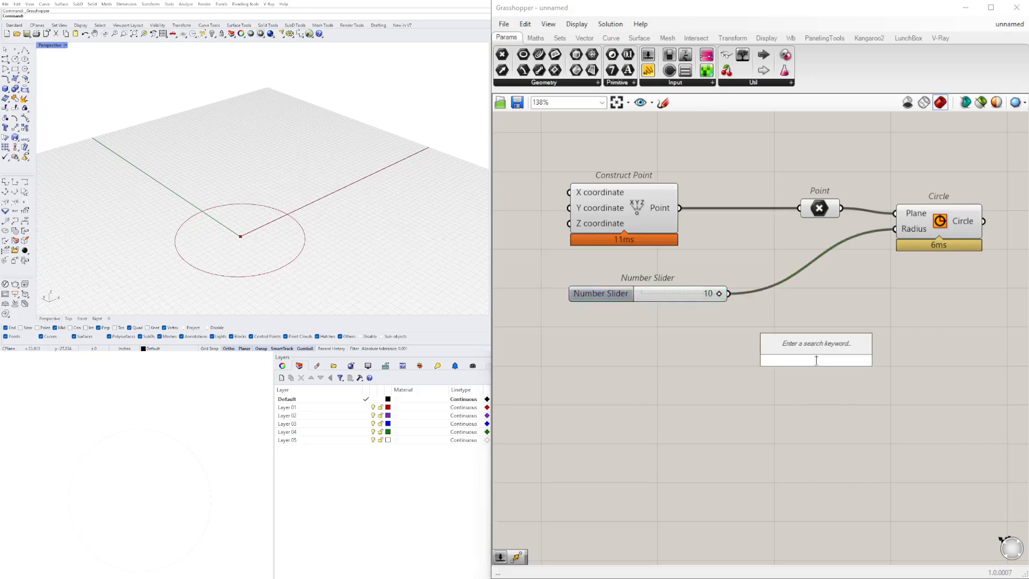
pyautogui.write('/2')
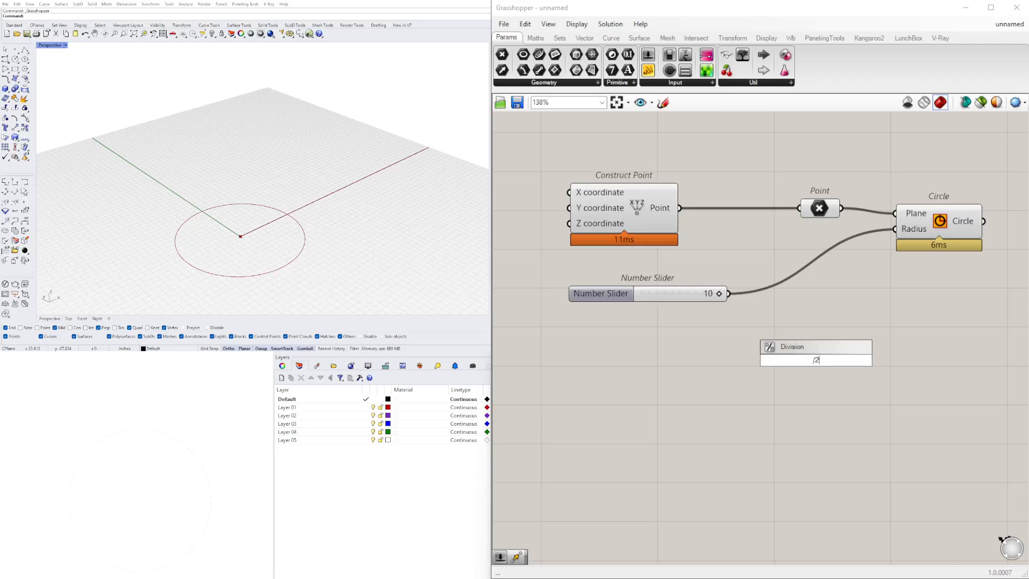
pyautogui.press('Return')
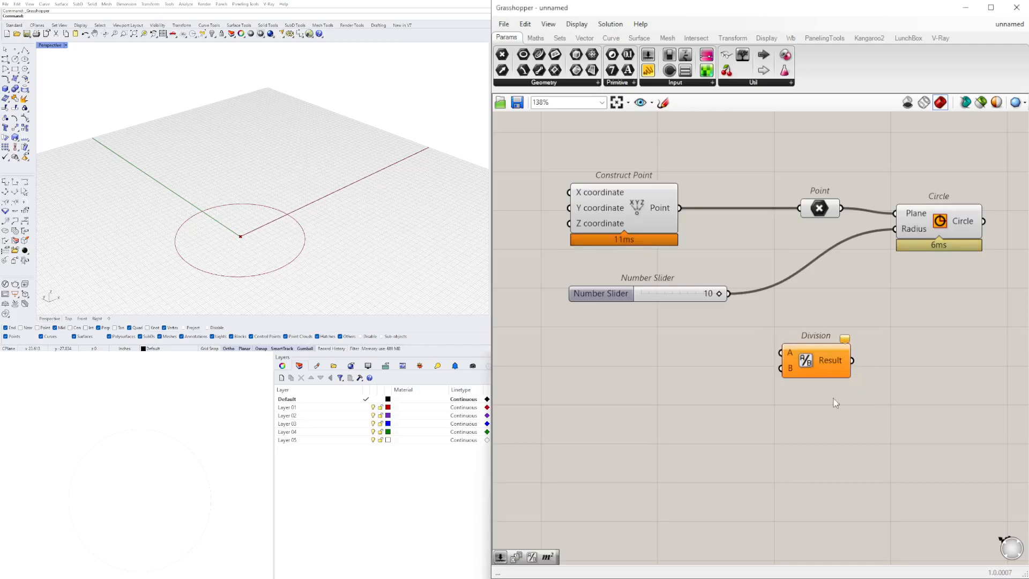
pyautogui.moveTo(789, 361); pyautogui.dragTo(815, 324)
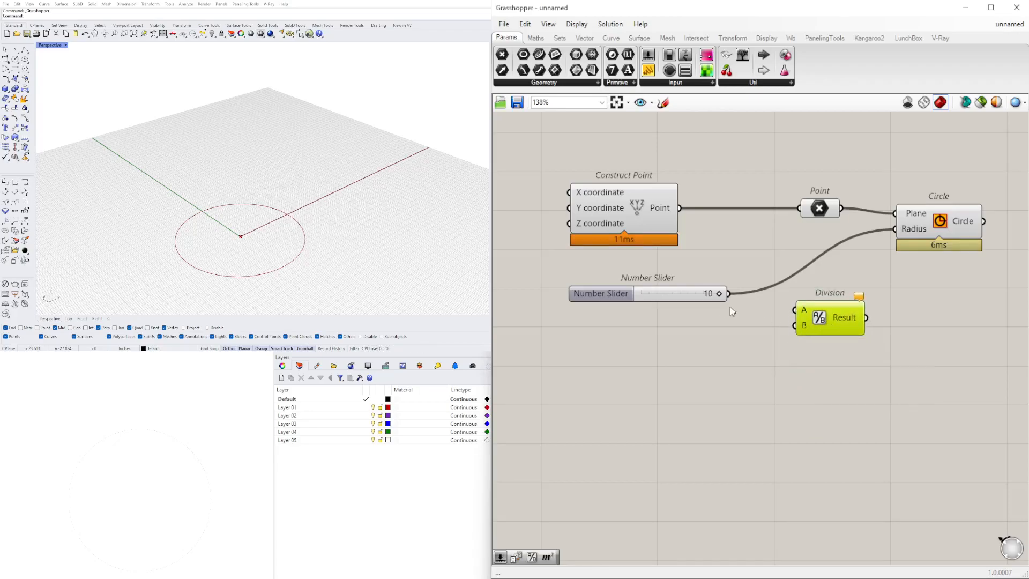
pyautogui.moveTo(732, 297); pyautogui.dragTo(905, 231)
pyautogui.moveTo(767, 331); pyautogui.dragTo(767, 316)
# Step: Rename the number slider feeding the Division component as INSIDE STAIR DIAMETER
pyautogui.click(605, 293)
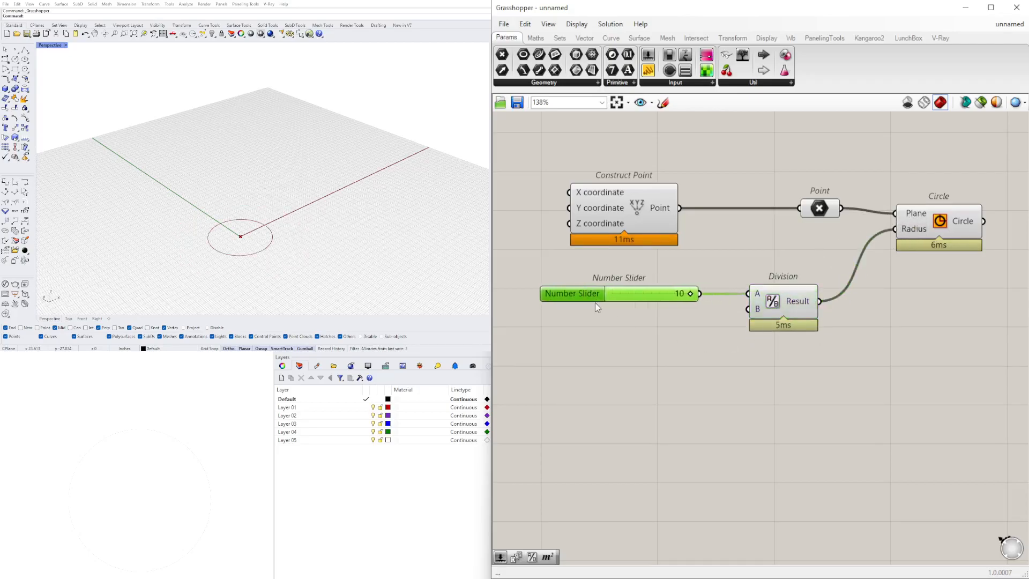
pyautogui.scroll(2, 592, 298)
pyautogui.rightClick(589, 291)
pyautogui.hotkey('ctrl', 'a')
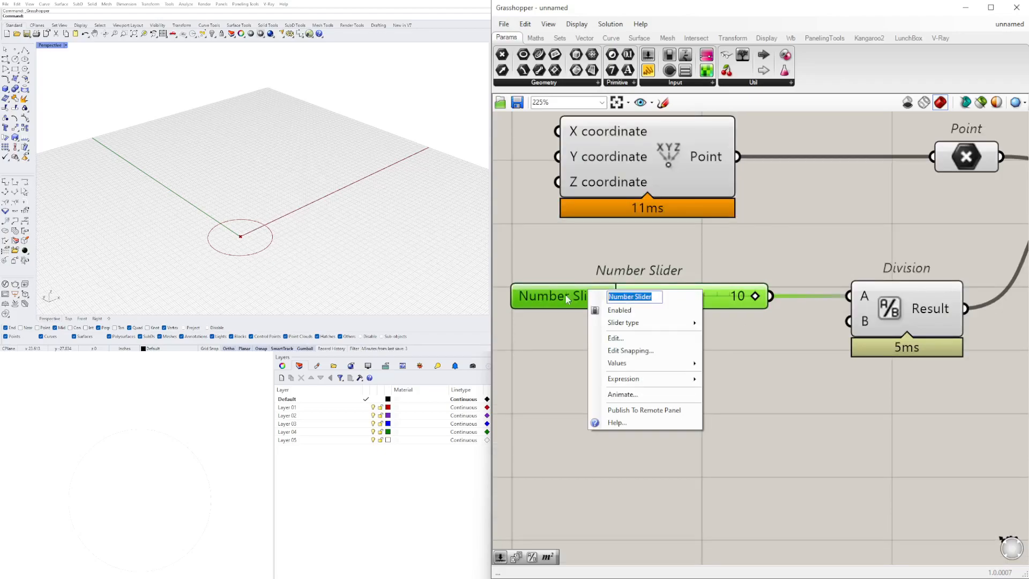
pyautogui.write('s')
pyautogui.press('BackSpace')
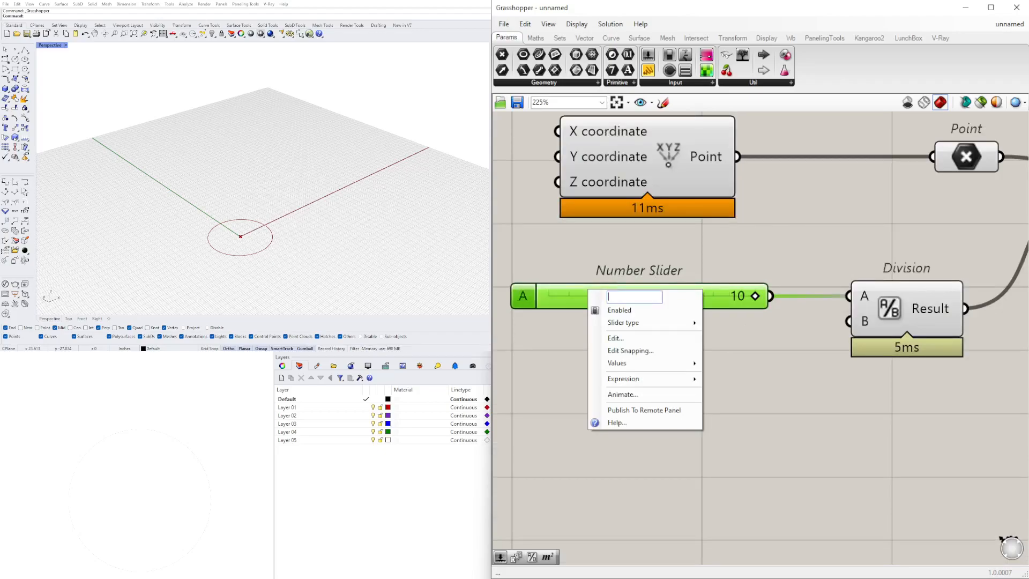
pyautogui.write('INSIDE')
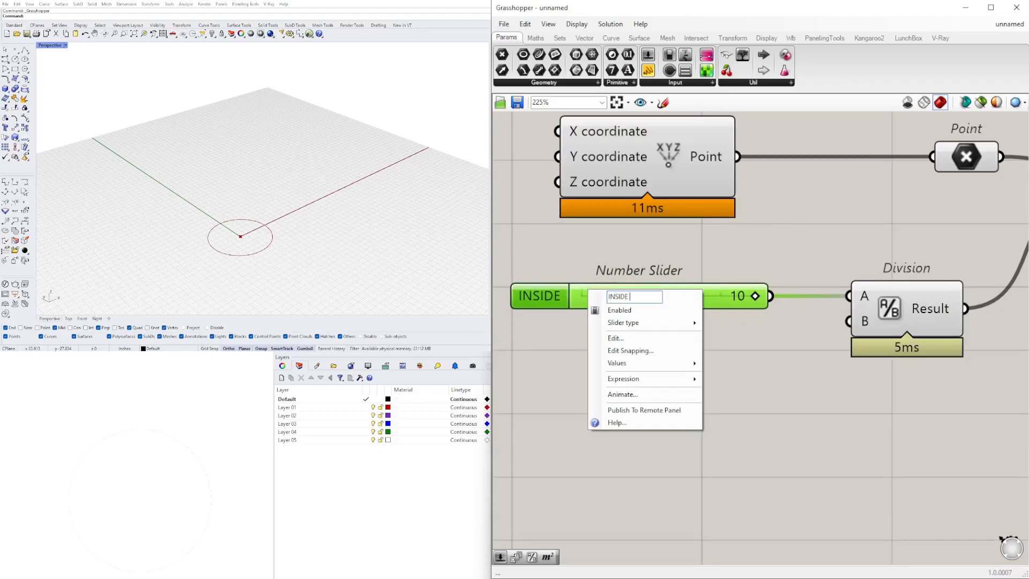
pyautogui.write(' STAIR')
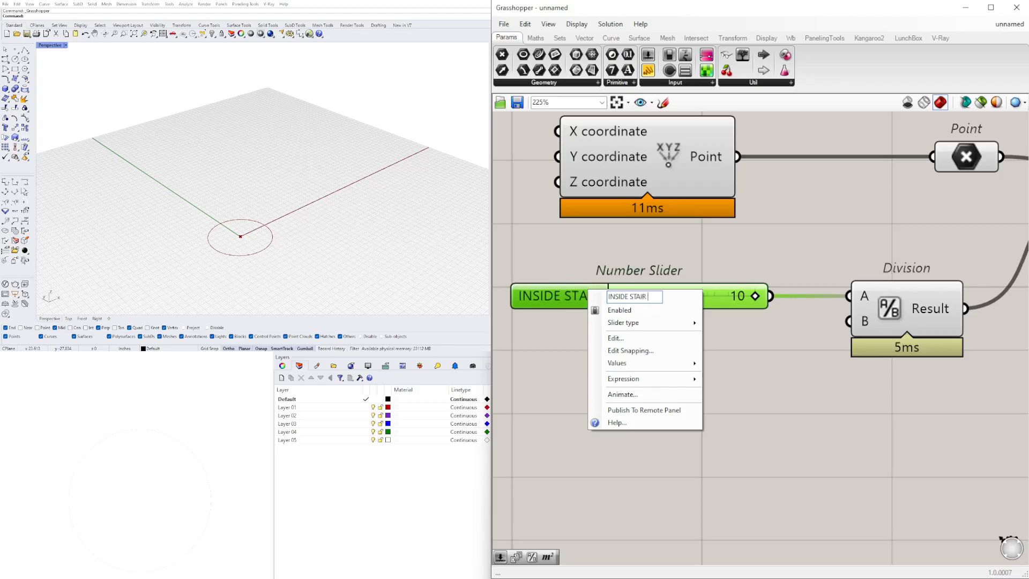
pyautogui.write(' DIAMETER')
pyautogui.press('Return')
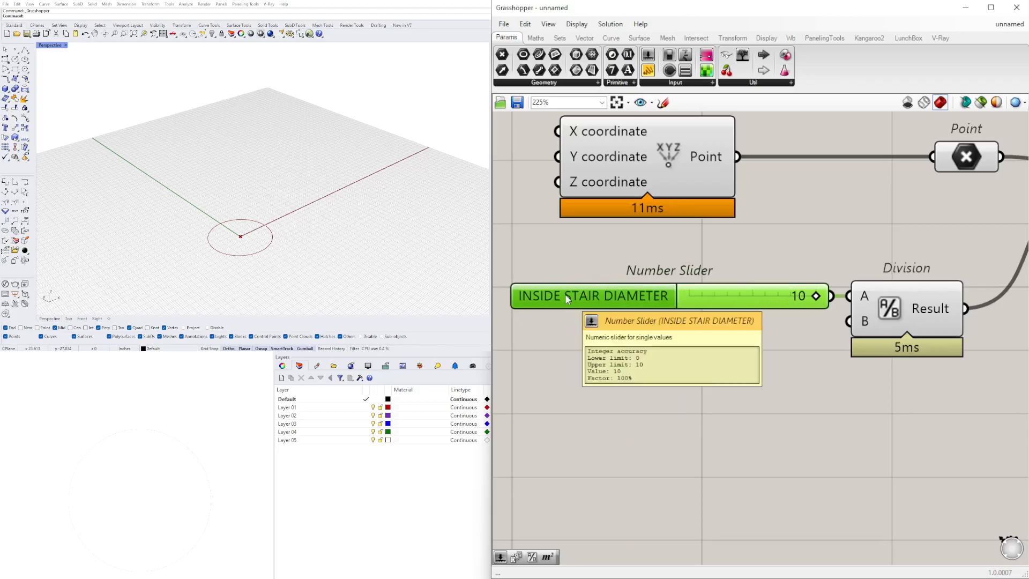
# Step: Shift the INSIDE STAIR DIAMETER slider away from the Division component and adjust the placement of the Circle component
pyautogui.scroll(-1, 637, 297)
pyautogui.moveTo(608, 289); pyautogui.dragTo(685, 328, button='right')
pyautogui.moveTo(686, 331); pyautogui.dragTo(666, 332)
pyautogui.scroll(-4, 892, 452)
pyautogui.moveTo(893, 453); pyautogui.dragTo(674, 418, button='right')
pyautogui.click(708, 369)
pyautogui.click(808, 305)
pyautogui.scroll(2, 808, 305)
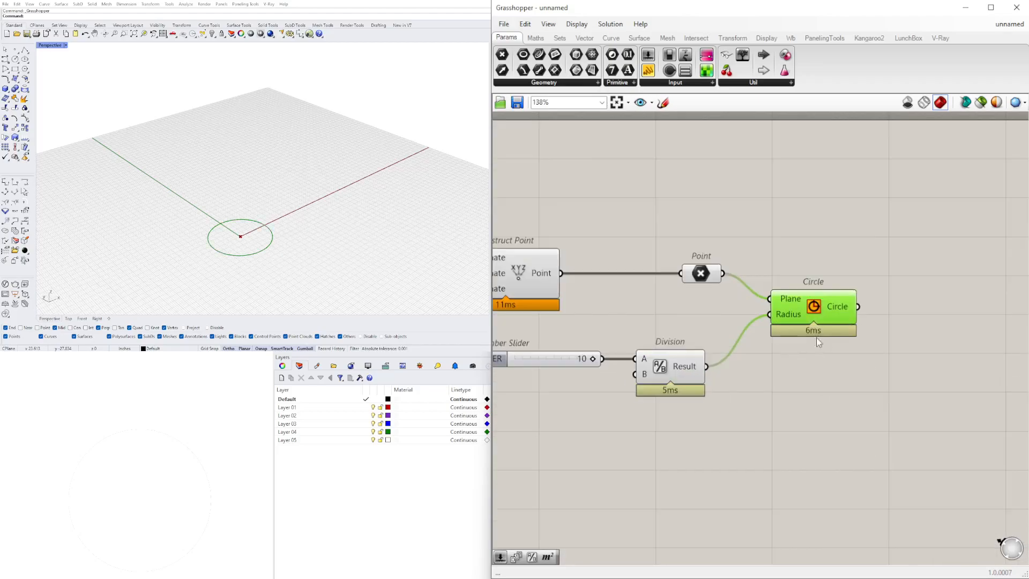
# Step: Add an Offset Curve component after Circle and connect the circle output to its Curve input
pyautogui.scroll(5, 291, 237)
pyautogui.moveTo(291, 237)
pyautogui.mouseDown(button='right')
pyautogui.moveTo(282, 239)
pyautogui.moveTo(290, 234)
pyautogui.mouseUp(button='right')
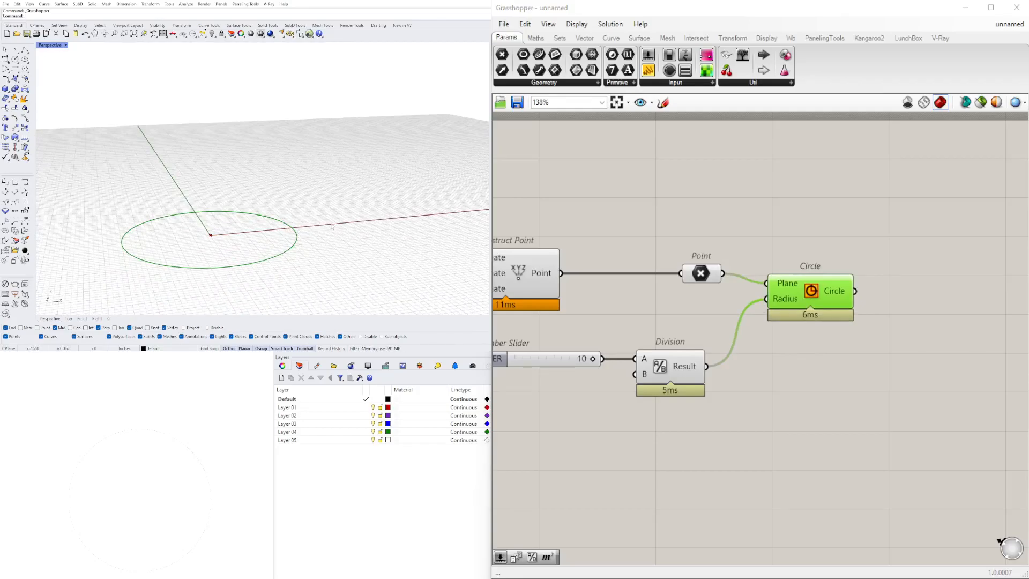
pyautogui.moveTo(834, 303); pyautogui.dragTo(728, 299, button='right')
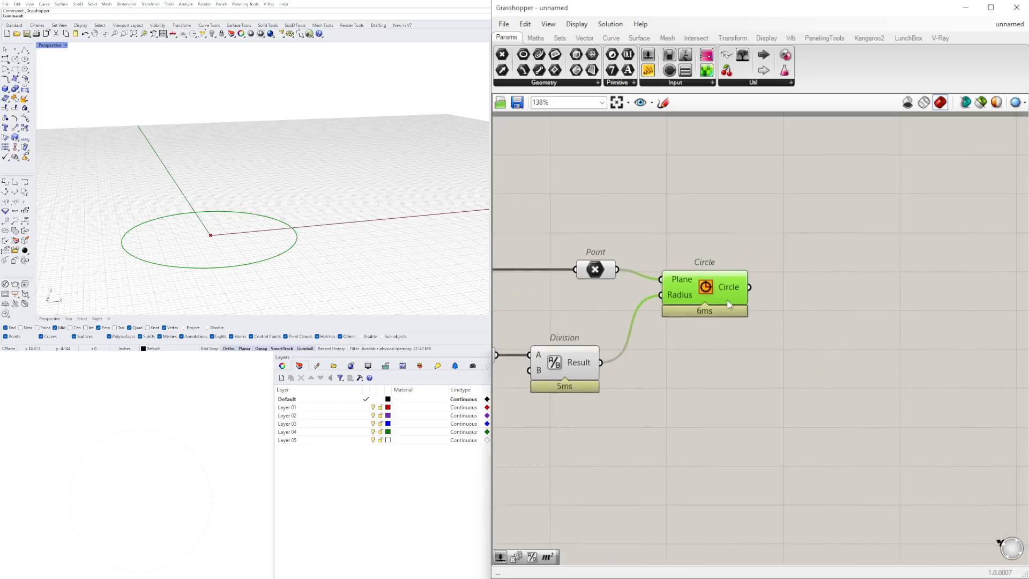
pyautogui.doubleClick(816, 314)
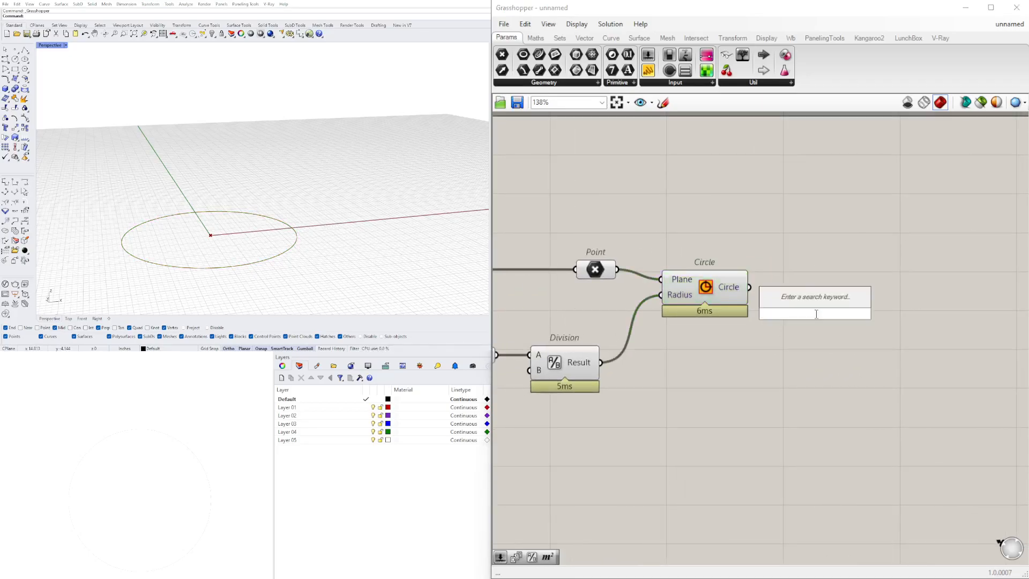
pyautogui.write('offs')
pyautogui.click(813, 289)
pyautogui.moveTo(749, 287); pyautogui.dragTo(767, 290)
pyautogui.moveTo(831, 317); pyautogui.dragTo(808, 347)
# Step: Create a number slider with the value 48.50 below the Circle and Offset Curve components
pyautogui.doubleClick(675, 424)
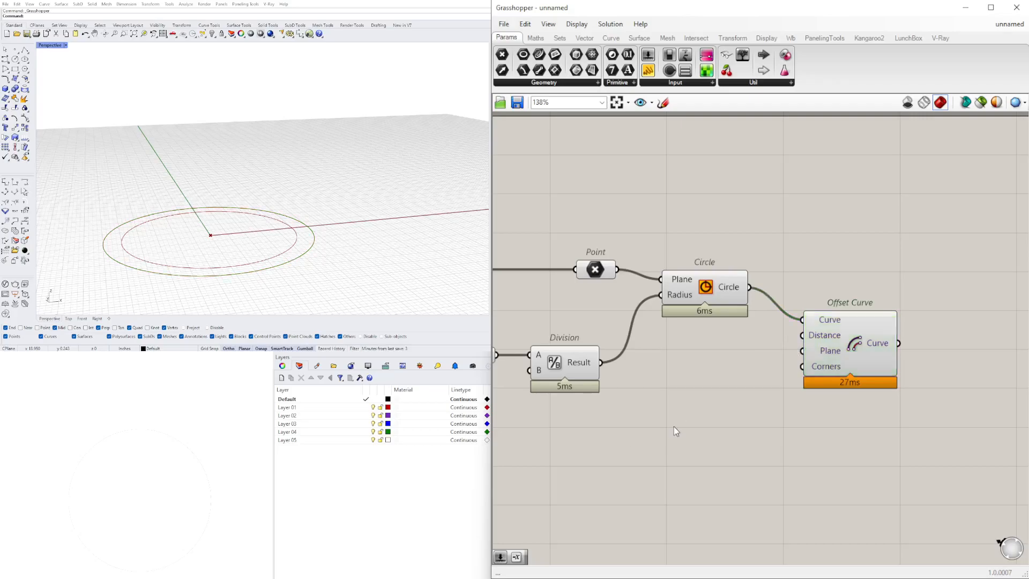
pyautogui.write('48')
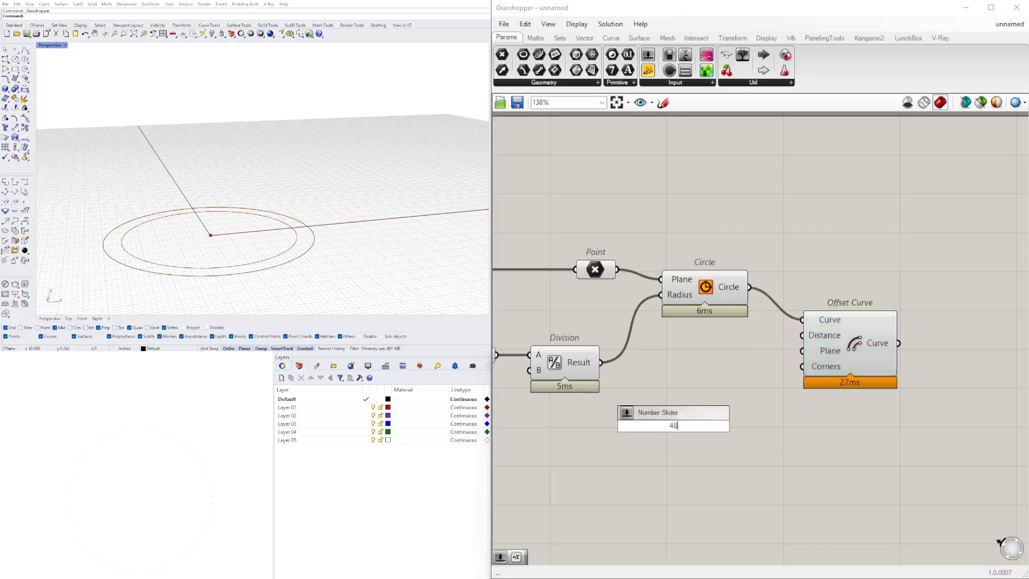
pyautogui.write('.50')
pyautogui.press('Return')
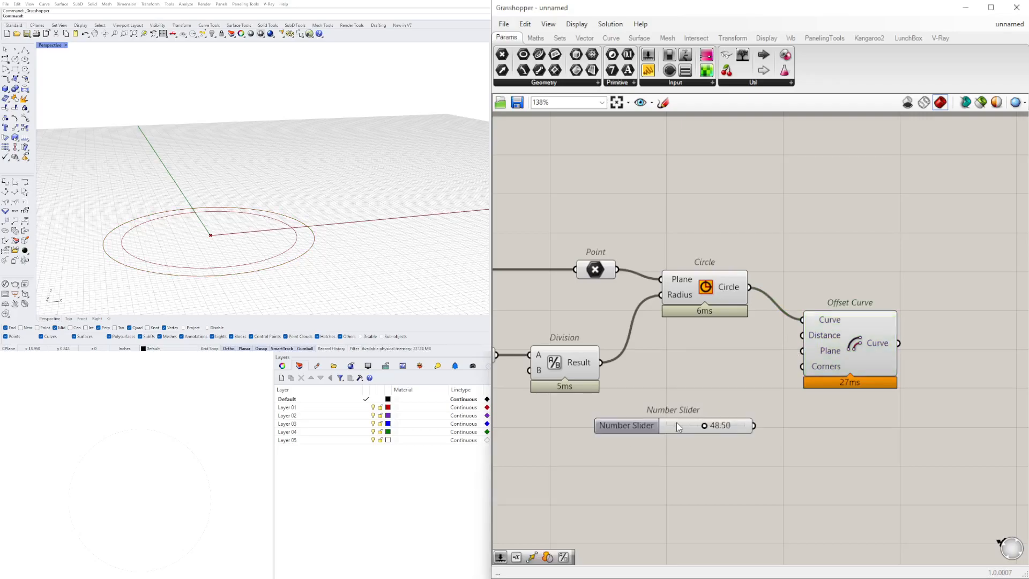
pyautogui.scroll(-2, 676, 422)
pyautogui.moveTo(702, 407); pyautogui.dragTo(807, 366, button='right')
pyautogui.scroll(3, 807, 366)
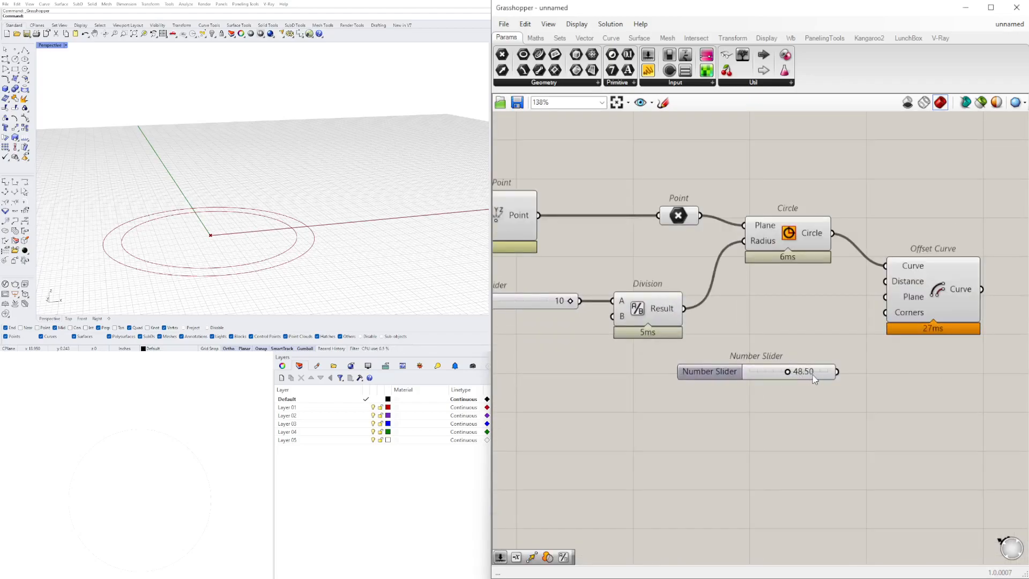
# Step: Connect the 48.50 number slider to Offset Curve's Distance input and move the slider beneath the Division component
pyautogui.moveTo(838, 371); pyautogui.dragTo(887, 282)
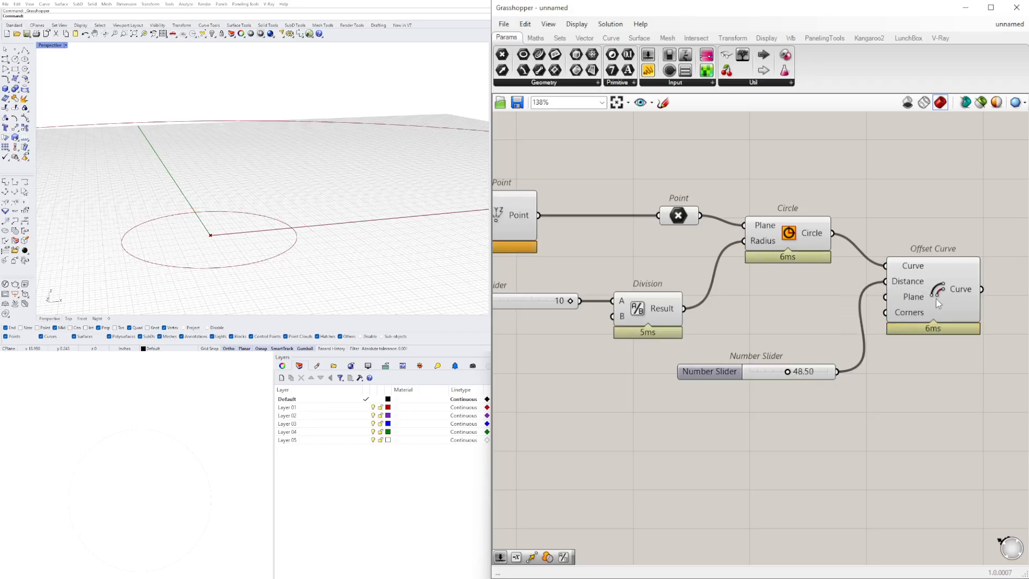
pyautogui.click(934, 302)
pyautogui.scroll(-5, 255, 178)
pyautogui.moveTo(255, 178); pyautogui.dragTo(260, 214, button='right')
pyautogui.scroll(-10, 260, 214)
pyautogui.moveTo(712, 379); pyautogui.dragTo(643, 399)
pyautogui.scroll(-2, 276, 163)
pyautogui.moveTo(276, 164); pyautogui.dragTo(277, 183, button='right')
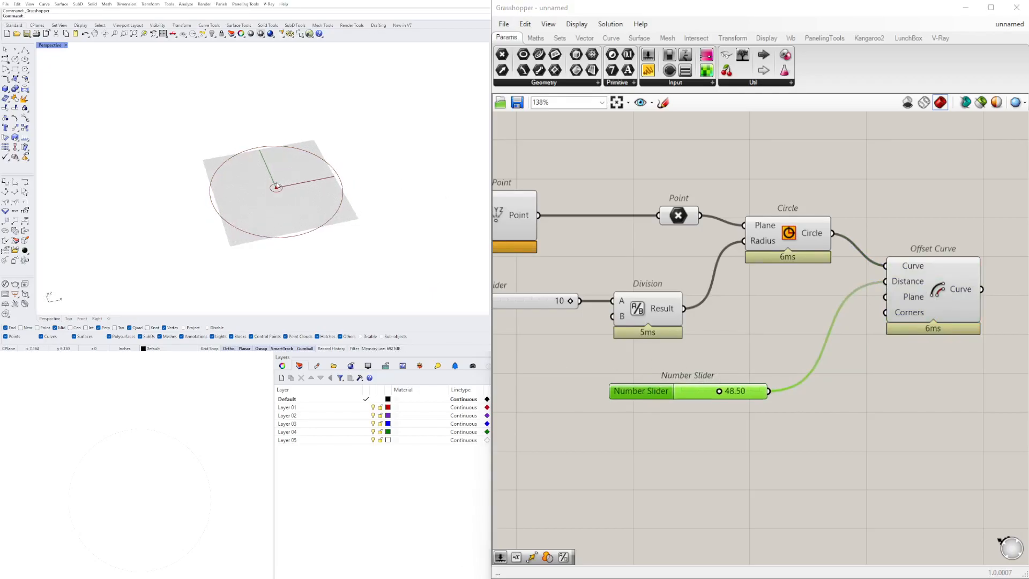
# Step: Check the model units in Rhino's document properties and close them without changes
pyautogui.write('units')
pyautogui.press('Return')
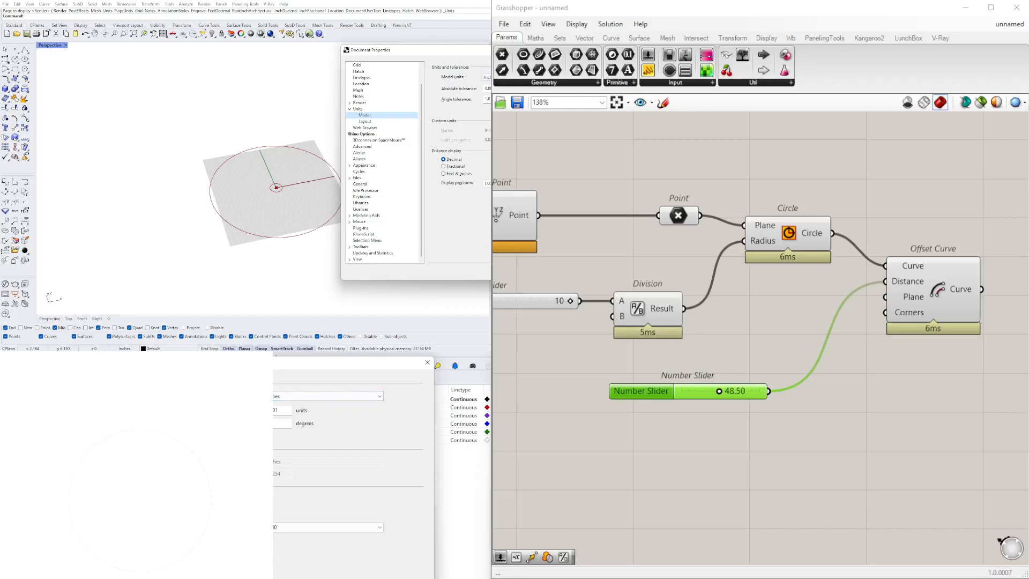
pyautogui.press('Escape')
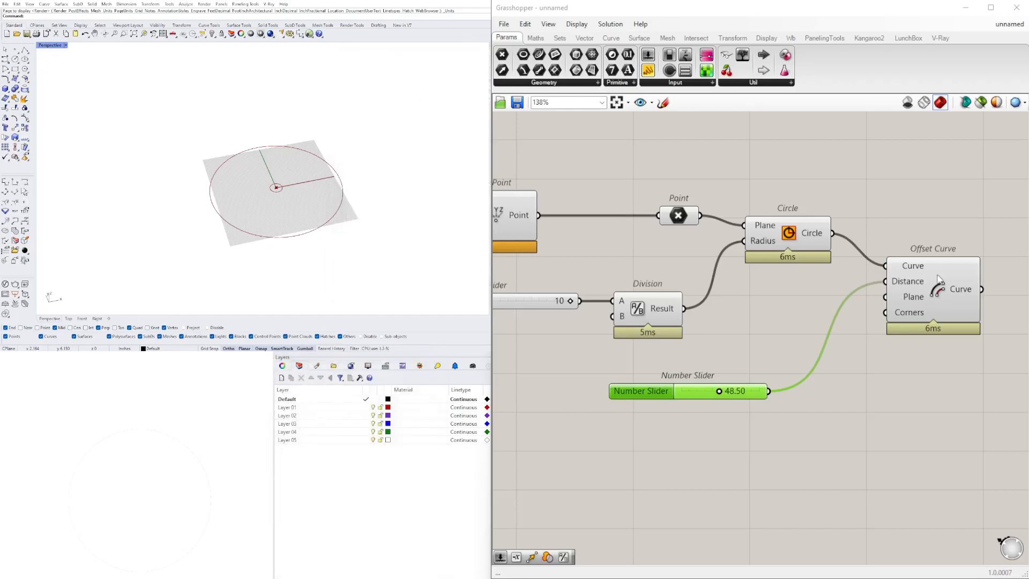
# Step: Lower the number slider feeding the Offset Curve distance to 42.47
pyautogui.moveTo(927, 272); pyautogui.dragTo(925, 282)
pyautogui.scroll(4, 686, 411)
pyautogui.moveTo(726, 381)
pyautogui.mouseDown()
pyautogui.moveTo(710, 375)
pyautogui.moveTo(724, 375)
pyautogui.mouseUp()
pyautogui.scroll(-4, 736, 316)
# Step: Set the INSIDE STAIR DIAMETER slider's maximum to 100 and its value to 60
pyautogui.moveTo(646, 321); pyautogui.dragTo(683, 328)
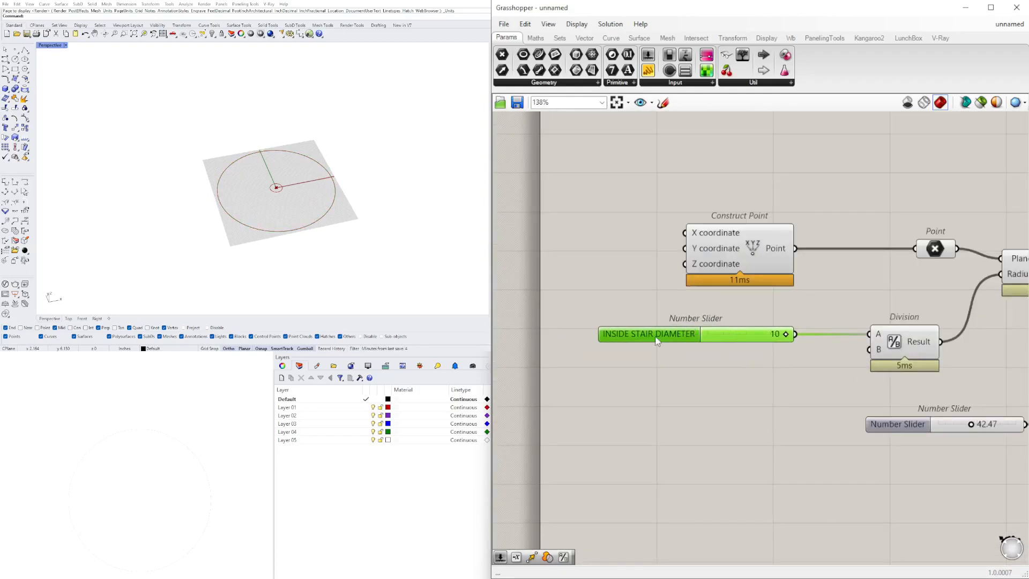
pyautogui.doubleClick(682, 331)
pyautogui.doubleClick(678, 366)
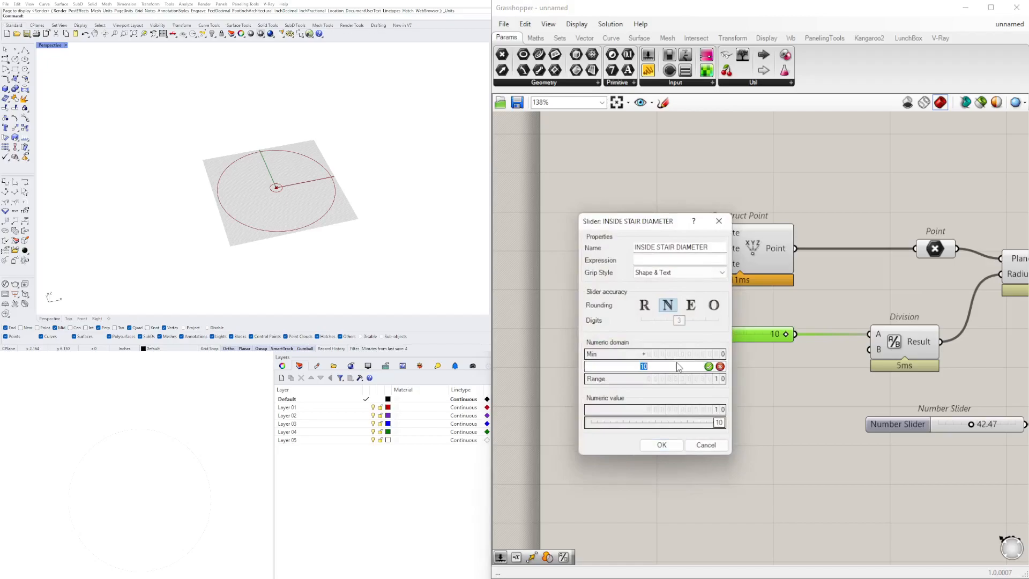
pyautogui.write('100')
pyautogui.press('Return')
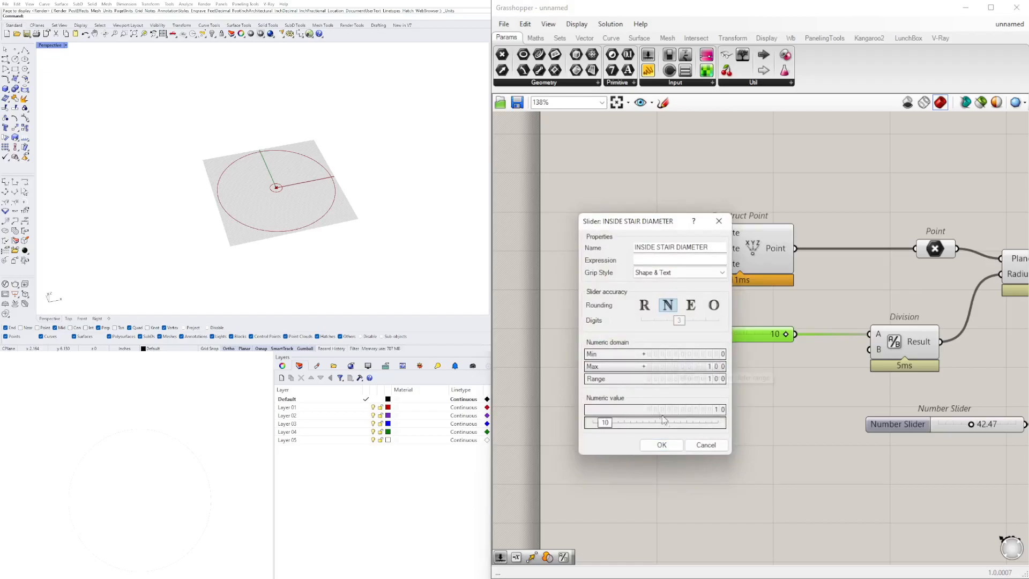
pyautogui.click(661, 445)
pyautogui.doubleClick(734, 335)
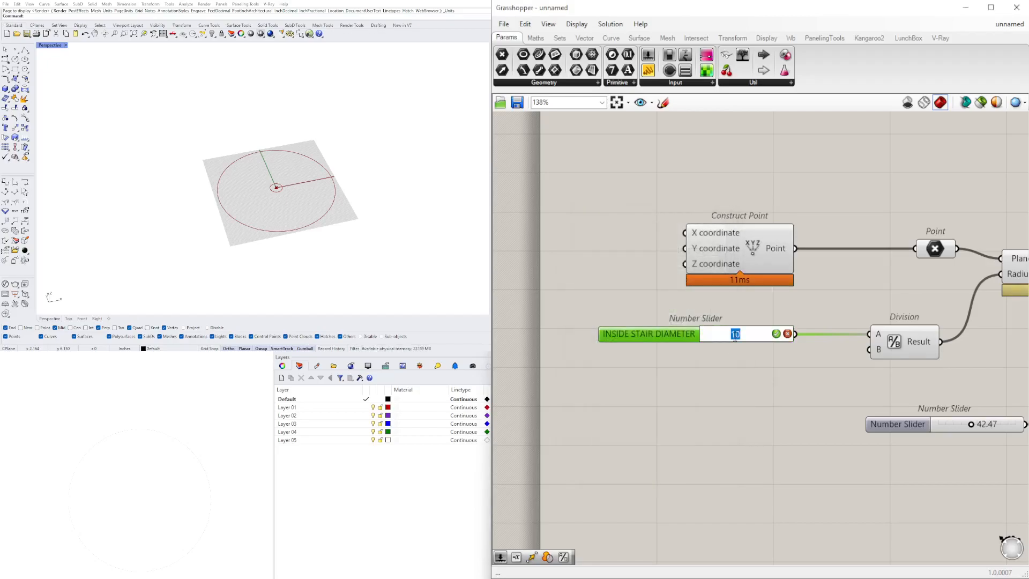
pyautogui.write('260')
pyautogui.press('Return')
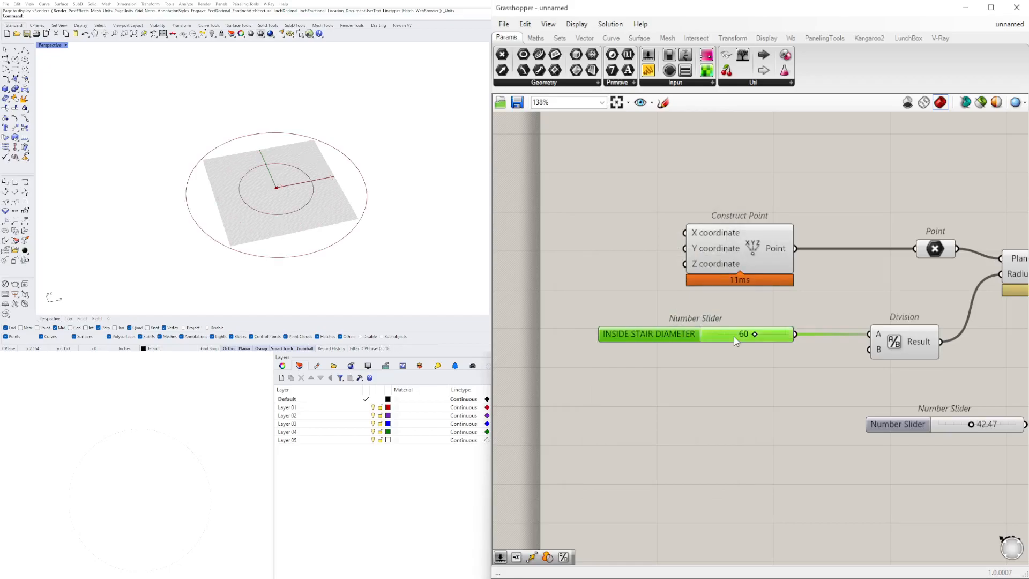
# Step: Set the number slider feeding the Offset Curve distance to 48 and inspect both circles in the viewport
pyautogui.scroll(-3, 734, 336)
pyautogui.scroll(5, 737, 398)
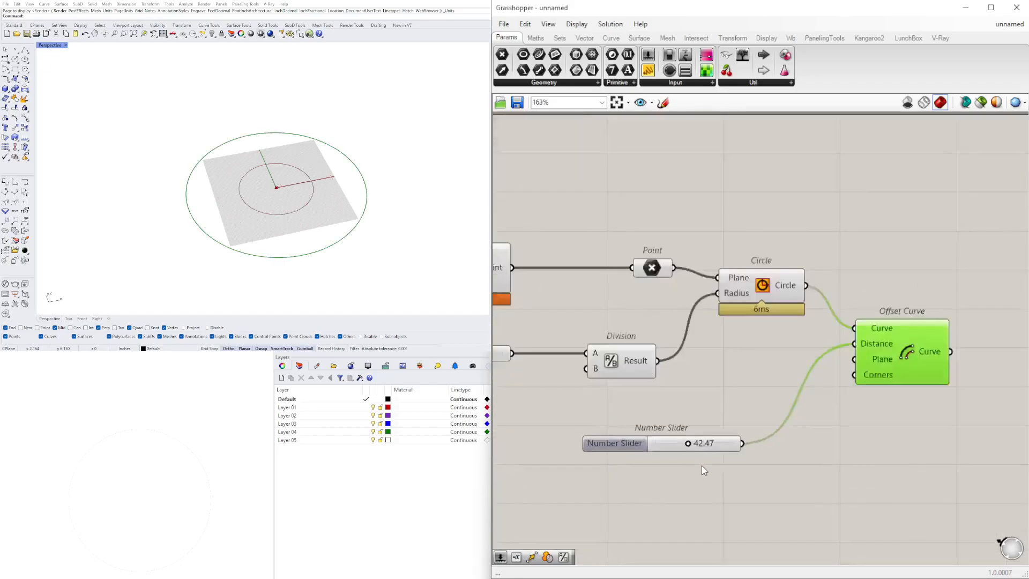
pyautogui.doubleClick(708, 437)
pyautogui.write('48')
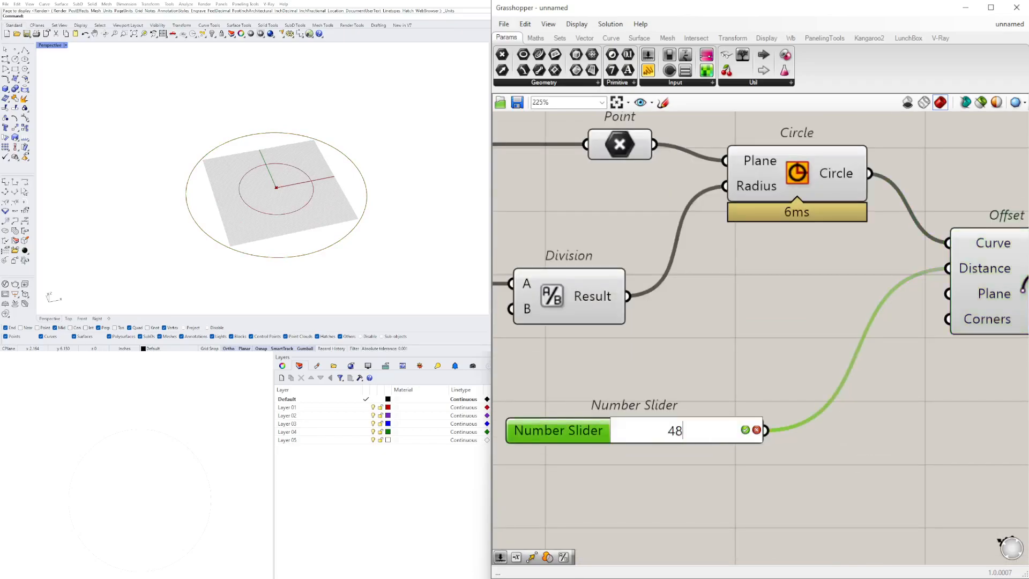
pyautogui.press('Return')
pyautogui.moveTo(144, 229); pyautogui.dragTo(226, 190, button='right')
pyautogui.moveTo(288, 195); pyautogui.dragTo(284, 198, button='right')
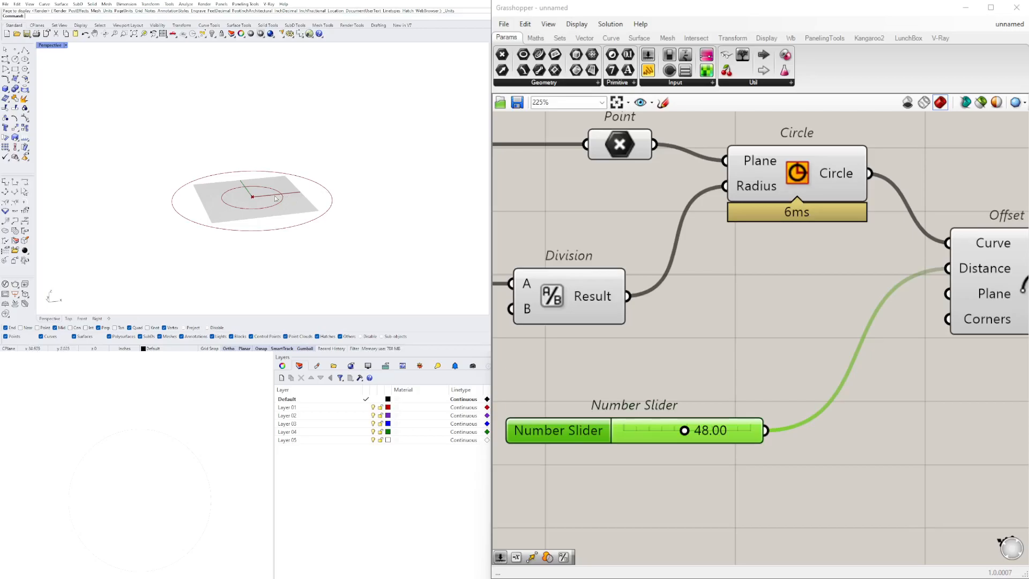
# Step: Move Division and the INSIDE STAIR DIAMETER slider up together, and shift the slider closer to Division
pyautogui.scroll(-5, 815, 274)
pyautogui.moveTo(923, 404); pyautogui.dragTo(634, 333)
pyautogui.moveTo(898, 359); pyautogui.dragTo(897, 343)
pyautogui.click(868, 294)
pyautogui.moveTo(594, 337); pyautogui.dragTo(630, 336)
pyautogui.click(710, 371)
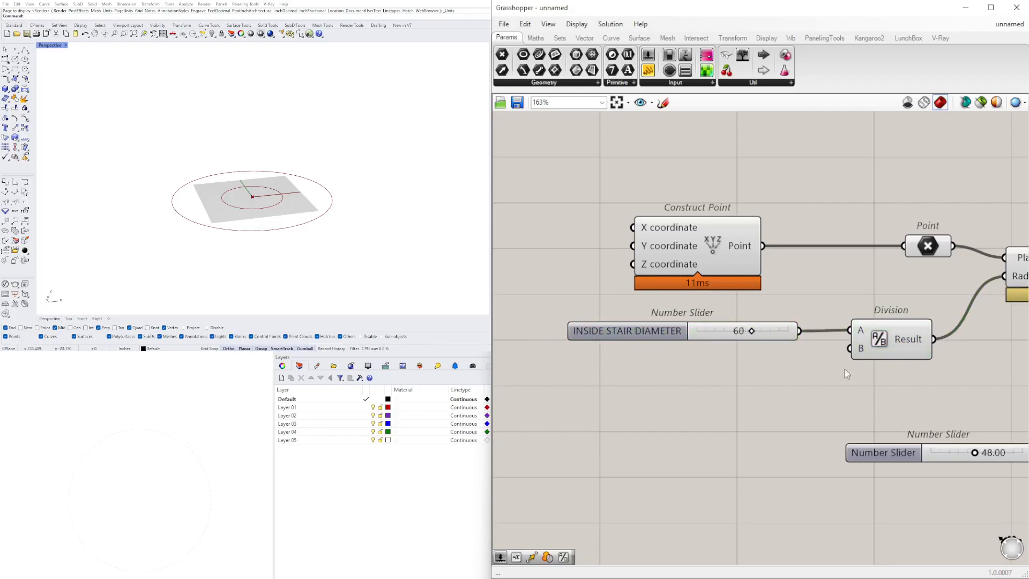
# Step: Move the offset distance slider up so it sits just beneath the Division component
pyautogui.moveTo(967, 384); pyautogui.dragTo(727, 370, button='right')
pyautogui.scroll(-1, 728, 369)
pyautogui.moveTo(752, 322); pyautogui.dragTo(866, 347, button='right')
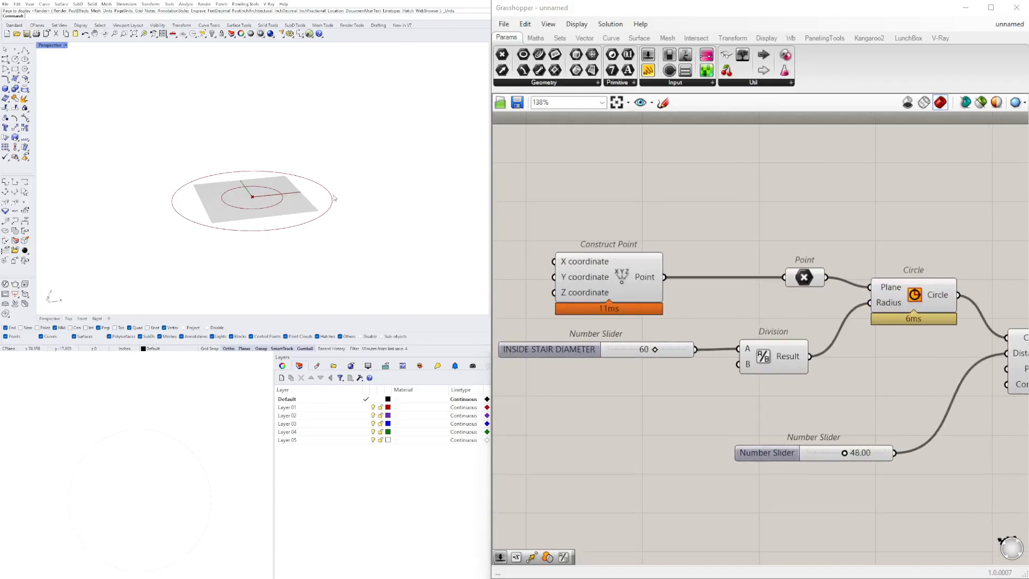
pyautogui.moveTo(849, 478); pyautogui.dragTo(815, 442, button='right')
pyautogui.moveTo(747, 417); pyautogui.dragTo(711, 381)
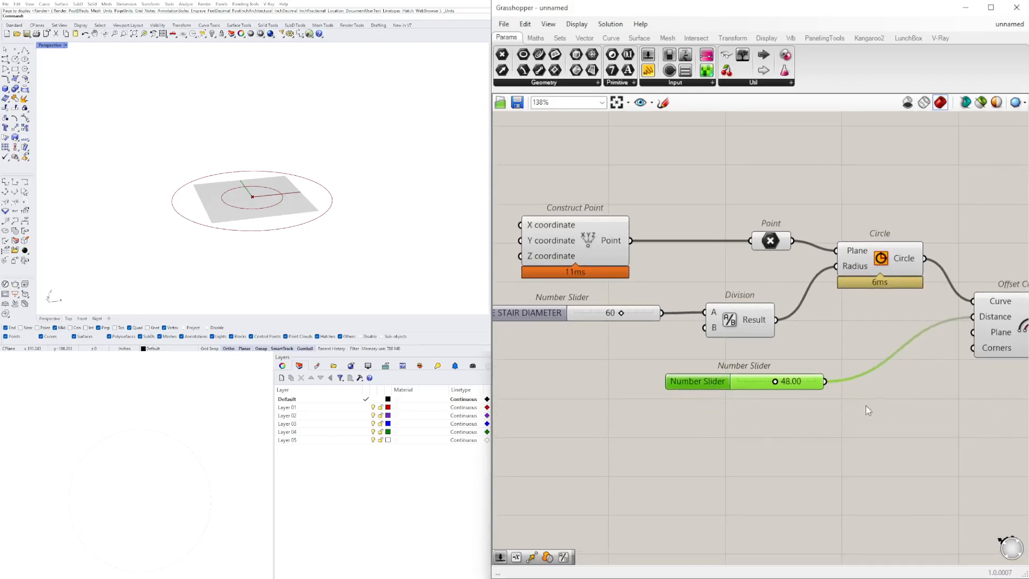
# Step: Highlight the Offset Curve and Circle components in turn to identify the outer and inner curves in the viewport
pyautogui.moveTo(996, 316); pyautogui.dragTo(828, 334, button='right')
pyautogui.click(828, 334)
pyautogui.moveTo(753, 351); pyautogui.dragTo(644, 363, button='right')
pyautogui.scroll(1, 588, 282)
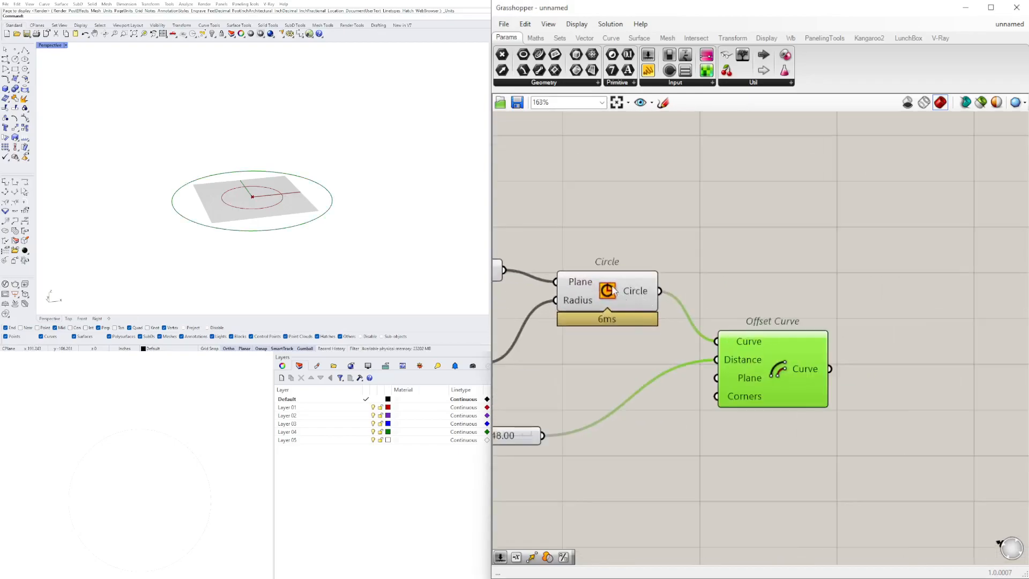
pyautogui.moveTo(753, 351); pyautogui.dragTo(745, 351)
pyautogui.click(594, 305)
pyautogui.moveTo(346, 225); pyautogui.dragTo(309, 190, button='right')
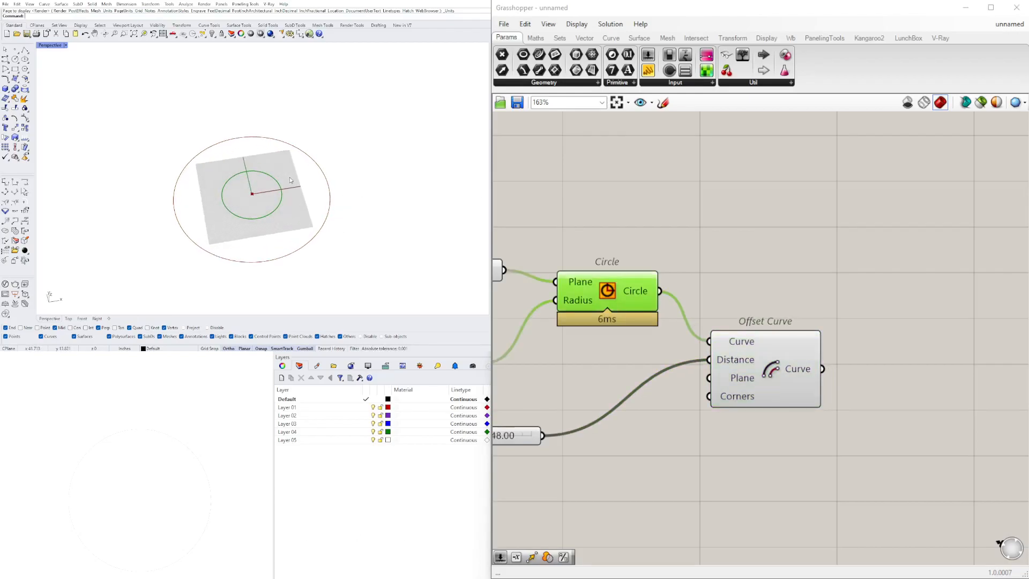
pyautogui.click(767, 378)
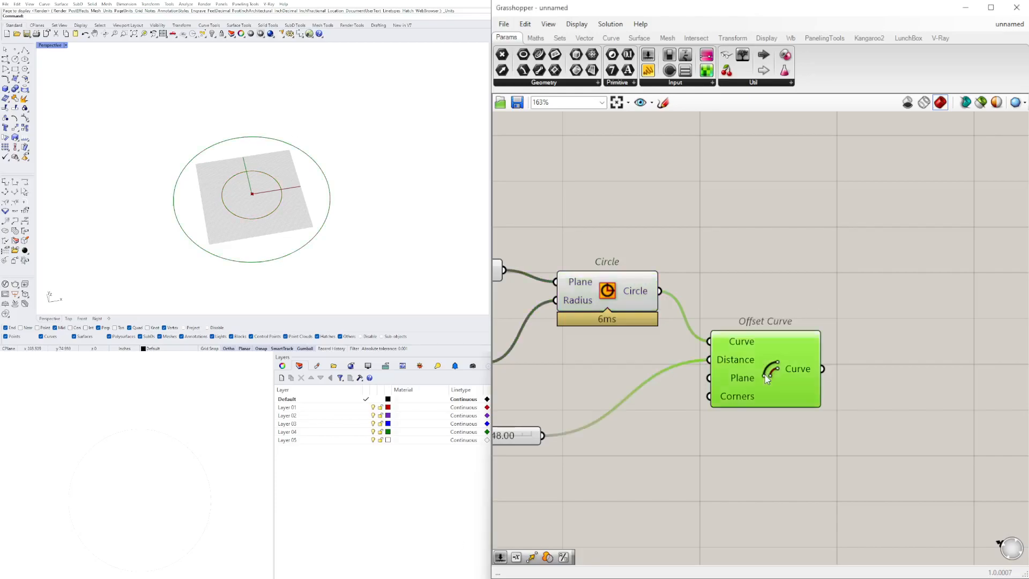
# Step: Add a Boundary Surfaces component after Offset Curve and connect both the Circle and Offset Curve outputs to its Edges input
pyautogui.doubleClick(811, 260)
pyautogui.write('BOUN')
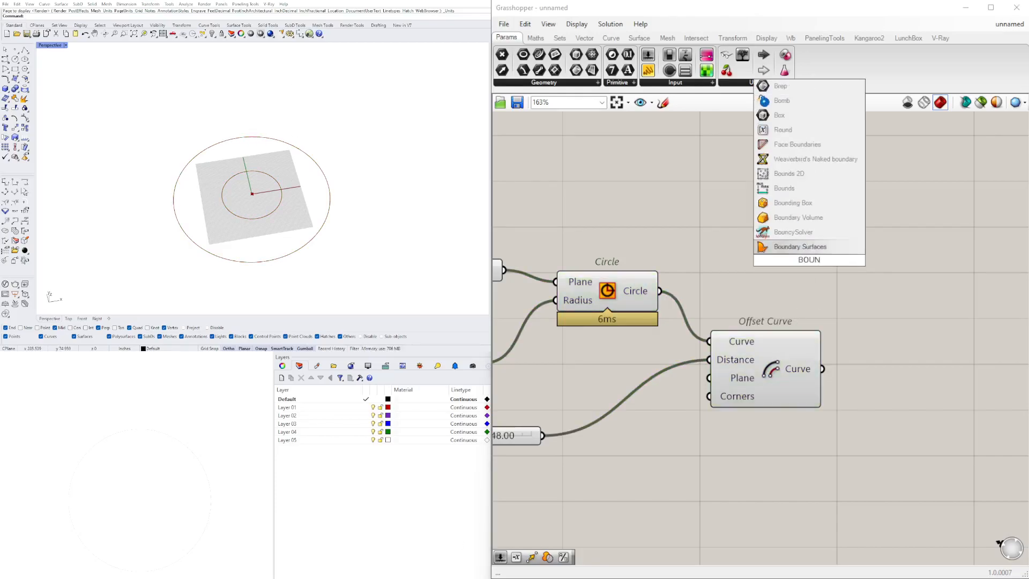
pyautogui.click(788, 246)
pyautogui.moveTo(808, 260); pyautogui.dragTo(983, 289)
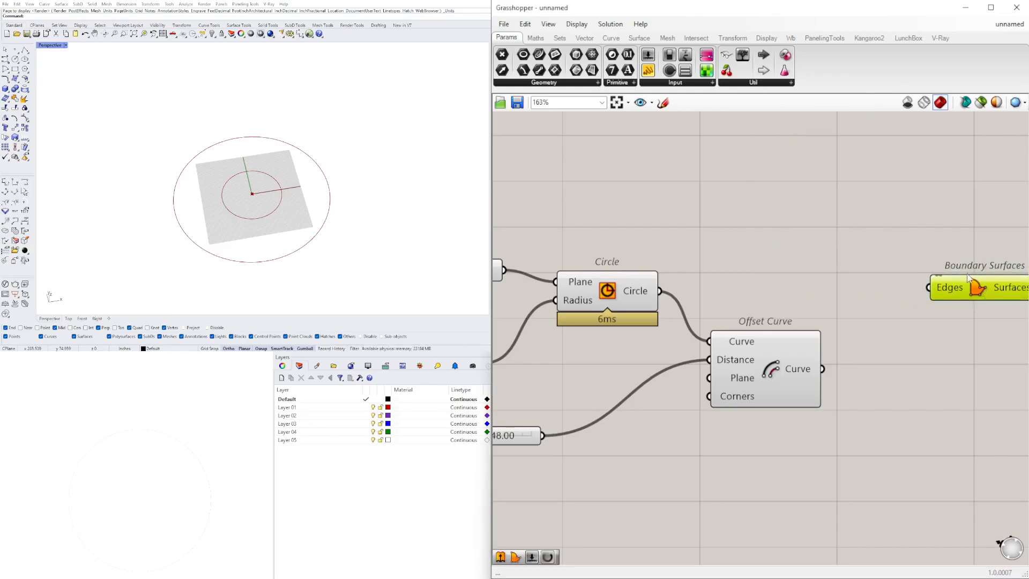
pyautogui.moveTo(851, 238); pyautogui.dragTo(767, 242, button='right')
pyautogui.moveTo(577, 294); pyautogui.dragTo(846, 291)
pyautogui.keyDown('shift'); pyautogui.moveTo(739, 372); pyautogui.dragTo(846, 290); pyautogui.keyUp('shift')
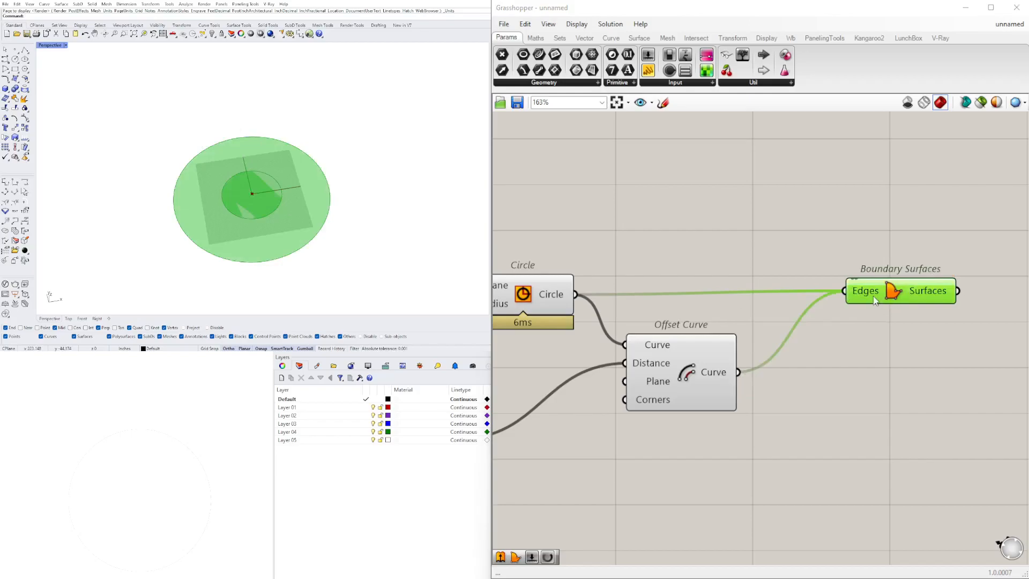
# Step: Flatten the Edges input of Boundary Surfaces so both curves form one ring-shaped surface
pyautogui.moveTo(872, 297)
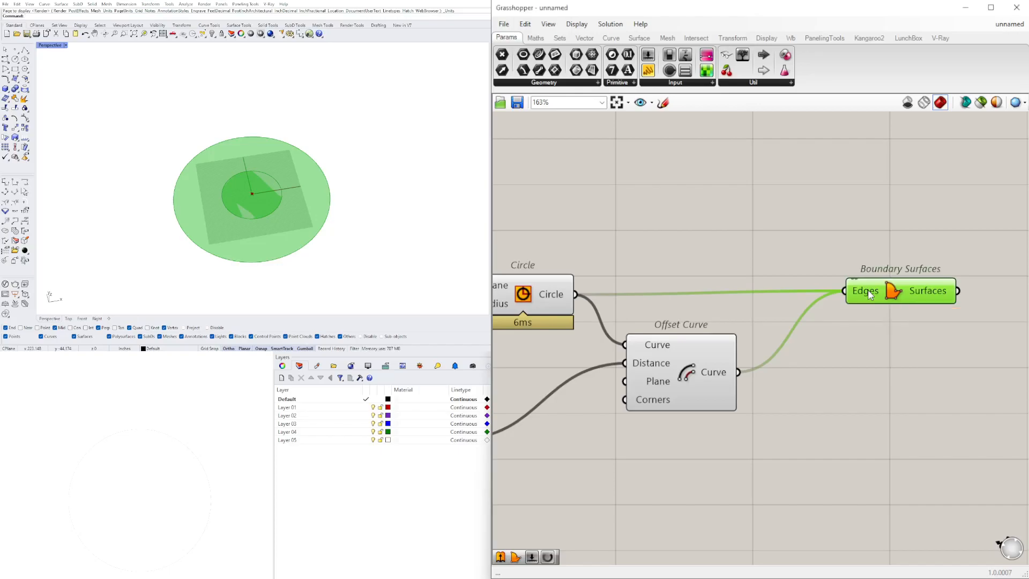
pyautogui.rightClick(867, 290)
pyautogui.click(911, 374)
pyautogui.moveTo(900, 295); pyautogui.dragTo(808, 285, button='right')
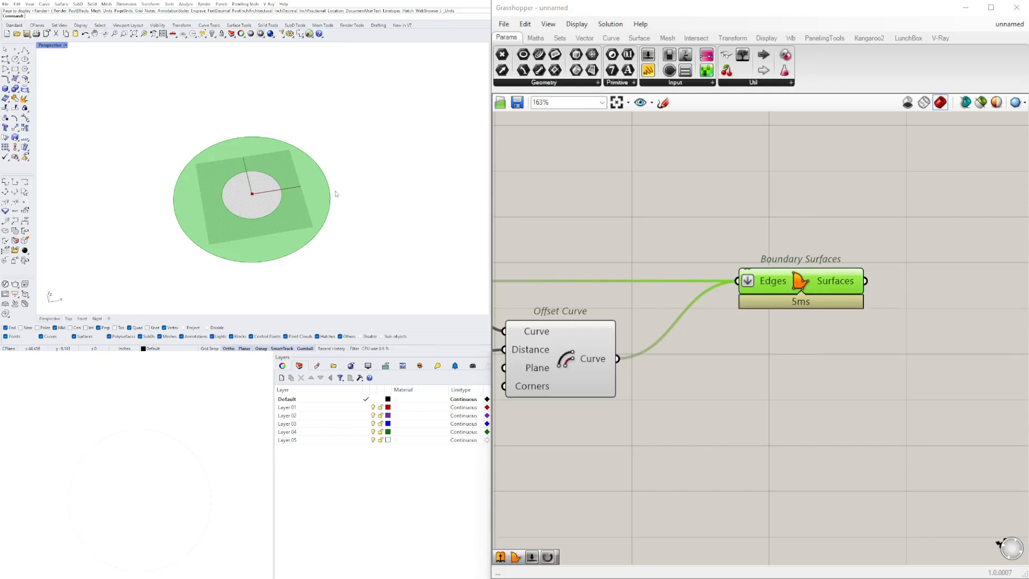
# Step: Test the ring surface by setting the offset distance slider to 43.83 and INSIDE STAIR DIAMETER to 63
pyautogui.click(926, 509)
pyautogui.scroll(-3, 925, 510)
pyautogui.moveTo(670, 455); pyautogui.dragTo(798, 408, button='right')
pyautogui.scroll(6, 718, 419)
pyautogui.moveTo(722, 426)
pyautogui.mouseDown()
pyautogui.moveTo(690, 427)
pyautogui.moveTo(714, 426)
pyautogui.mouseUp()
pyautogui.scroll(-3, 680, 375)
pyautogui.moveTo(509, 343); pyautogui.dragTo(703, 363, button='right')
pyautogui.moveTo(702, 339)
pyautogui.mouseDown()
pyautogui.moveTo(681, 338)
pyautogui.moveTo(707, 338)
pyautogui.mouseUp()
pyautogui.scroll(-3, 700, 310)
pyautogui.moveTo(700, 310); pyautogui.dragTo(671, 310, button='right')
pyautogui.moveTo(612, 277); pyautogui.dragTo(634, 278)
pyautogui.click(688, 221)
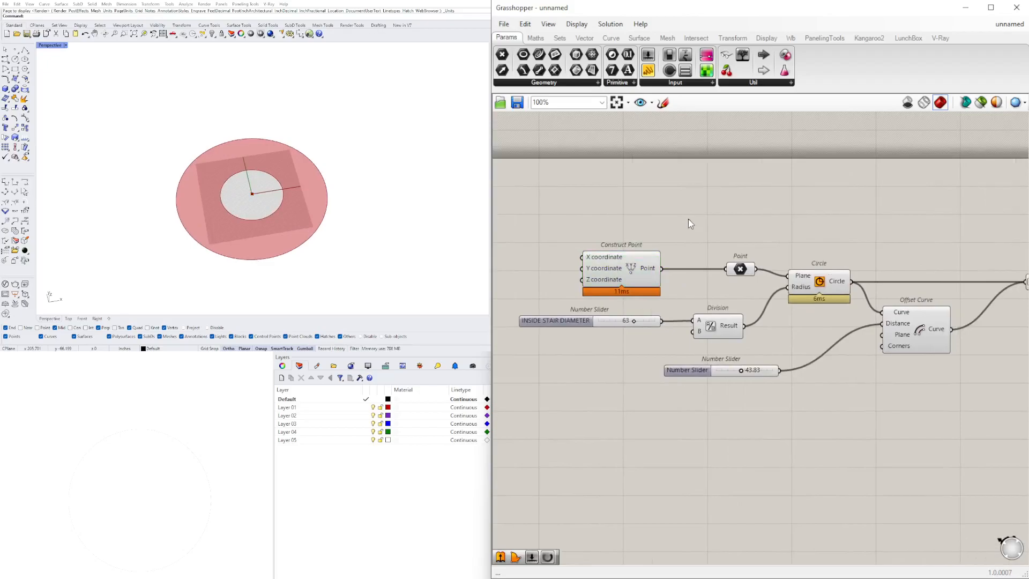
# Step: Highlight the Circle component and increase the INSIDE STAIR DIAMETER slider to 73
pyautogui.scroll(1, 710, 311)
pyautogui.click(840, 278)
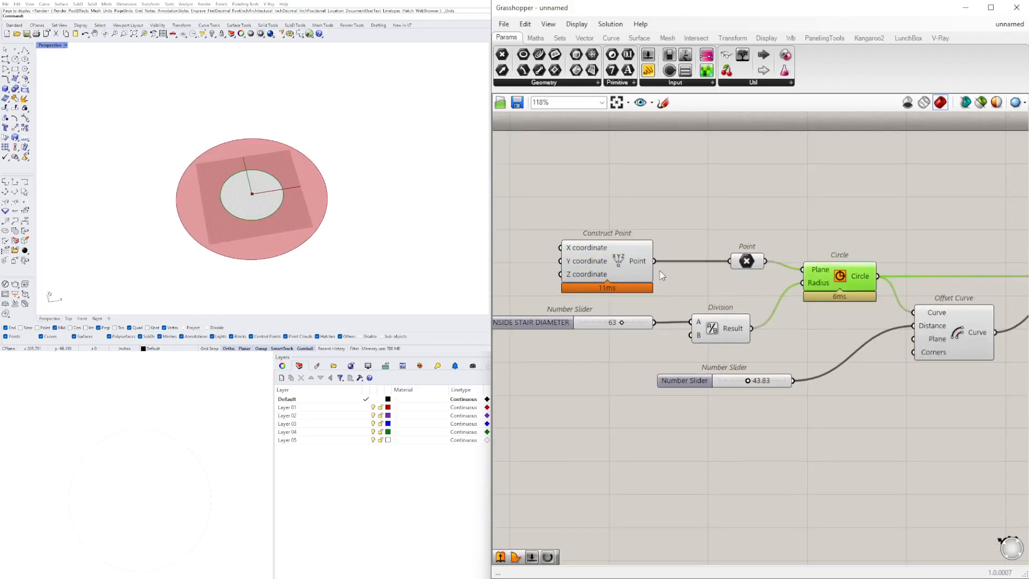
pyautogui.scroll(2, 645, 332)
pyautogui.scroll(-2, 645, 325)
pyautogui.scroll(3, 634, 319)
pyautogui.moveTo(632, 322)
pyautogui.mouseDown()
pyautogui.moveTo(609, 323)
pyautogui.moveTo(657, 324)
pyautogui.moveTo(623, 323)
pyautogui.moveTo(643, 327)
pyautogui.mouseUp()
pyautogui.scroll(-2, 663, 326)
pyautogui.moveTo(869, 363); pyautogui.dragTo(725, 385, button='right')
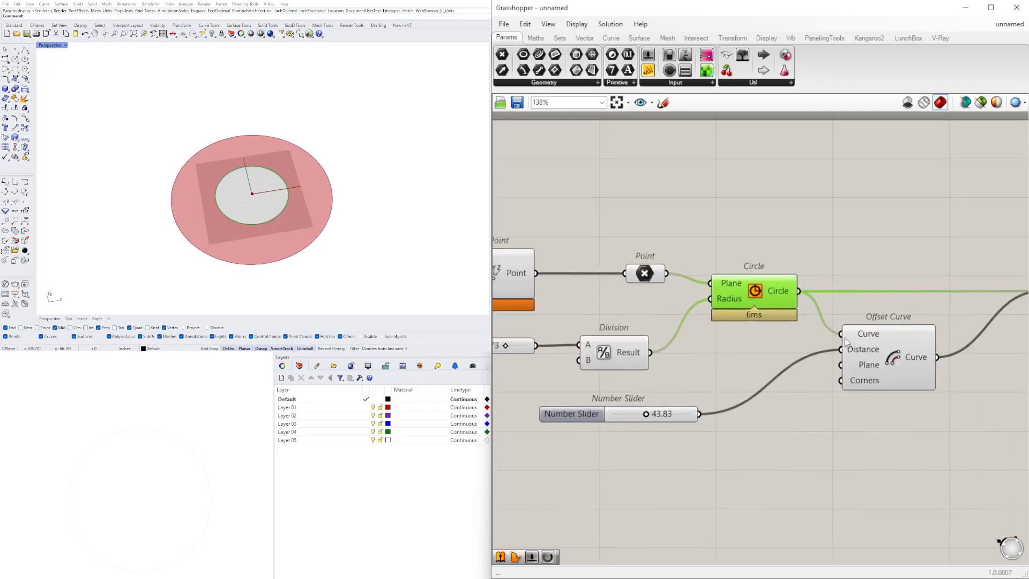
# Step: Compare the Offset Curve and Circle highlights, and reduce the offset distance slider to 34.29
pyautogui.click(885, 366)
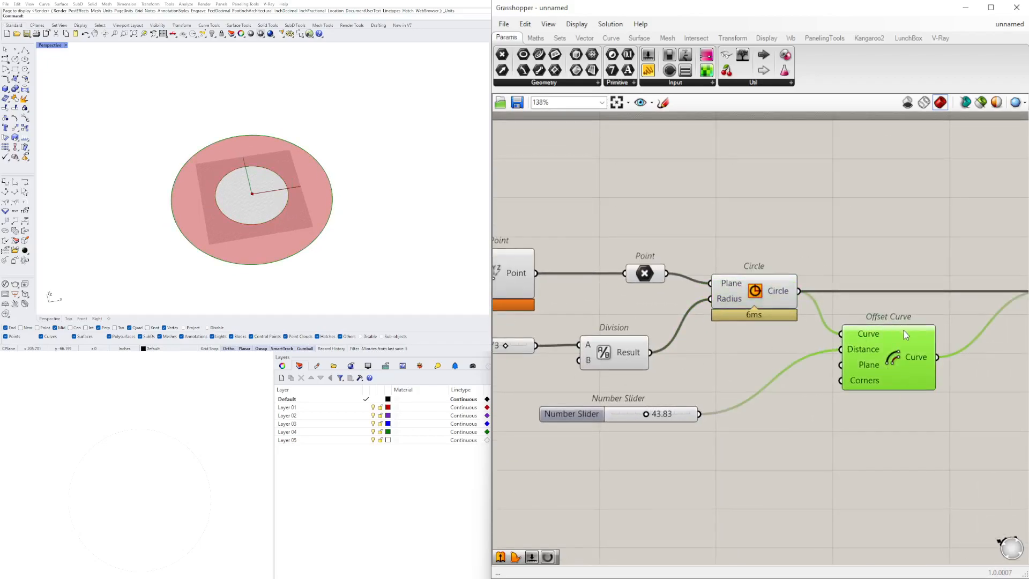
pyautogui.scroll(-3, 627, 412)
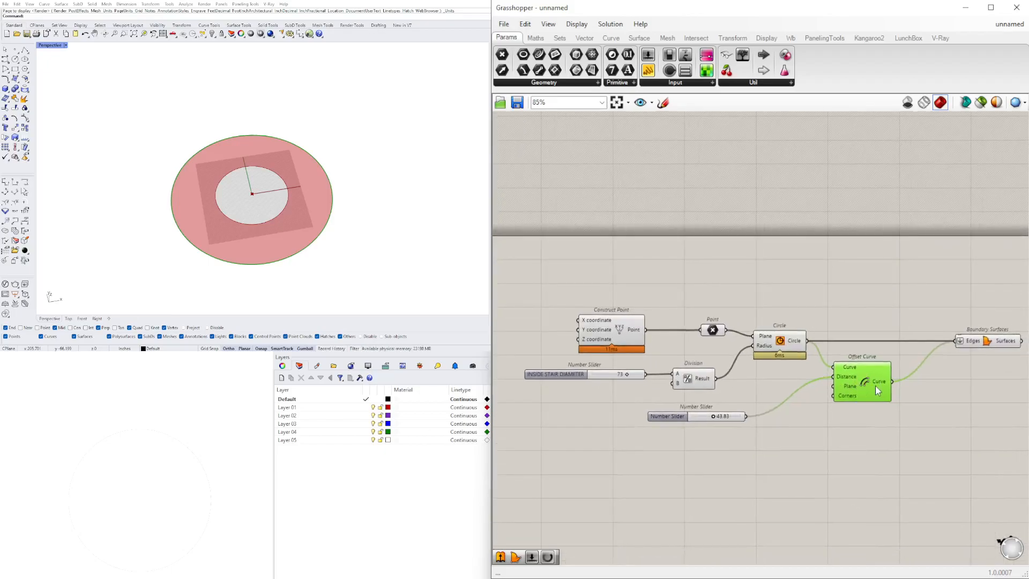
pyautogui.click(783, 345)
pyautogui.scroll(8, 712, 417)
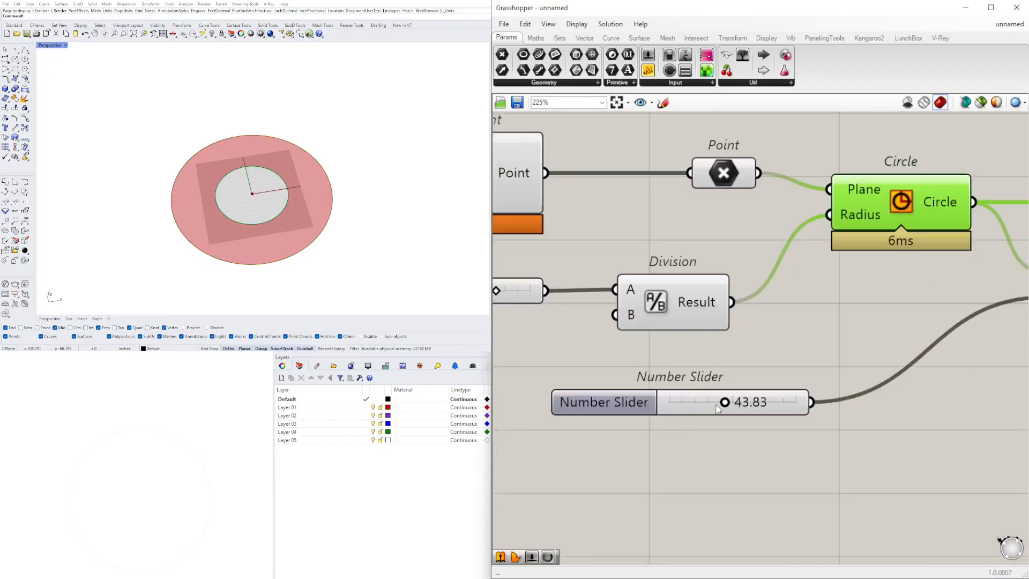
pyautogui.moveTo(730, 399); pyautogui.dragTo(699, 399)
pyautogui.scroll(-6, 699, 399)
pyautogui.scroll(-3, 858, 408)
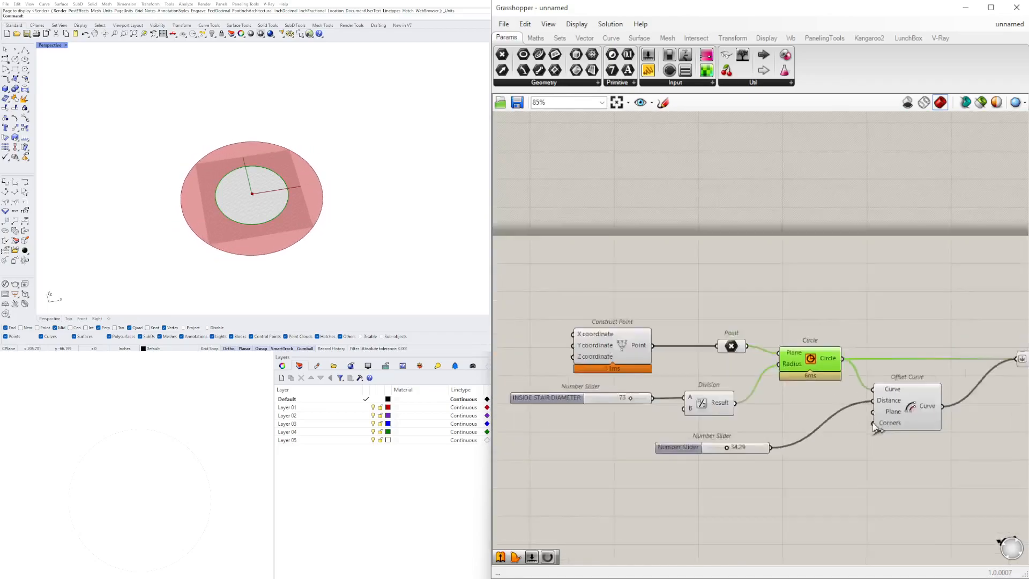
# Step: Highlight the Boundary Surfaces component and set the offset distance slider to 37.68
pyautogui.moveTo(874, 395); pyautogui.dragTo(744, 359, button='right')
pyautogui.scroll(2, 744, 359)
pyautogui.click(992, 316)
pyautogui.moveTo(991, 316); pyautogui.dragTo(850, 311, button='right')
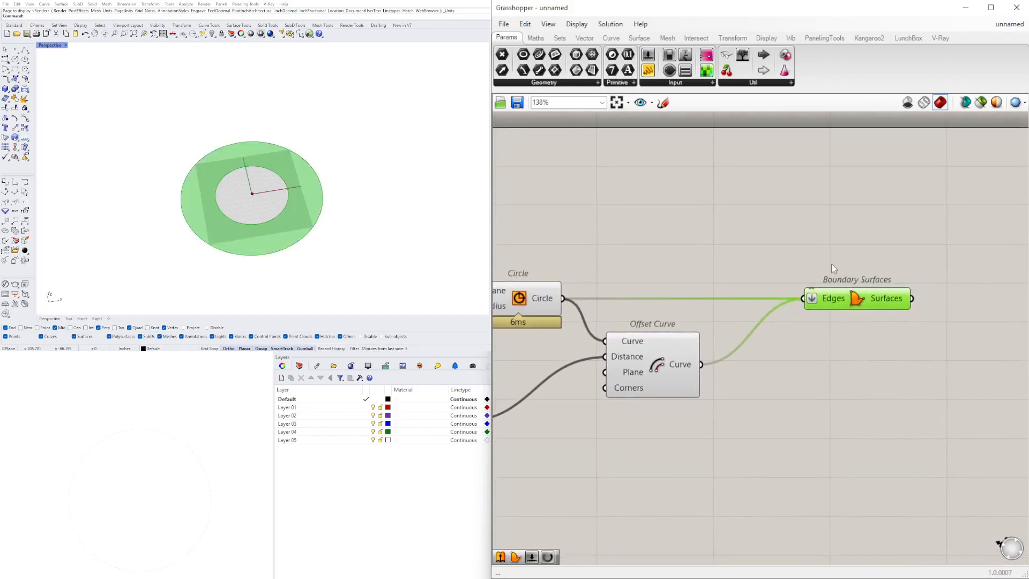
pyautogui.scroll(-2, 771, 354)
pyautogui.moveTo(772, 354); pyautogui.dragTo(825, 335, button='right')
pyautogui.scroll(1, 638, 345)
pyautogui.moveTo(638, 345); pyautogui.dragTo(796, 373, button='right')
pyautogui.scroll(5, 696, 417)
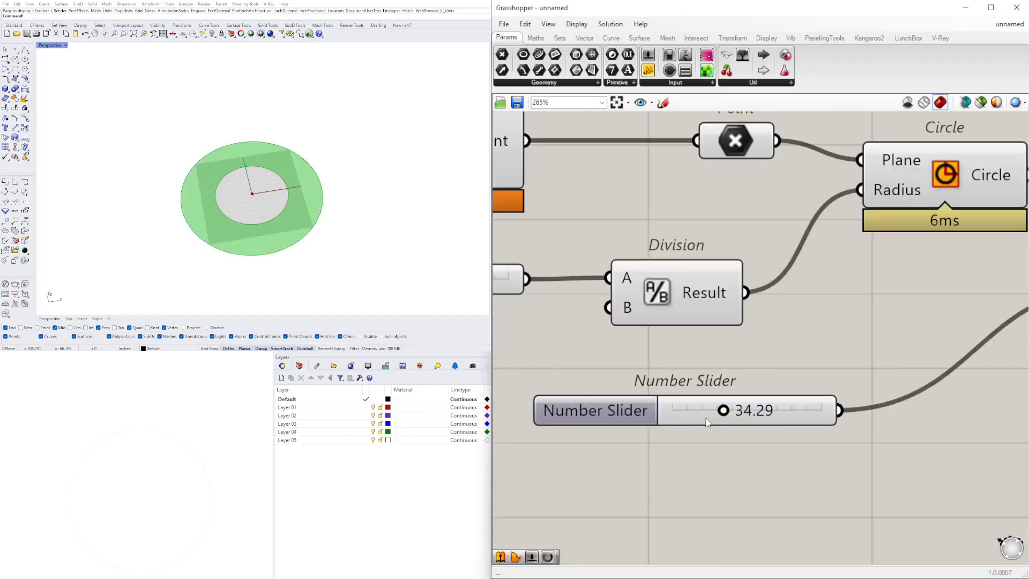
pyautogui.moveTo(724, 413); pyautogui.dragTo(731, 415)
pyautogui.scroll(-6, 731, 416)
pyautogui.moveTo(822, 389); pyautogui.dragTo(711, 324, button='right')
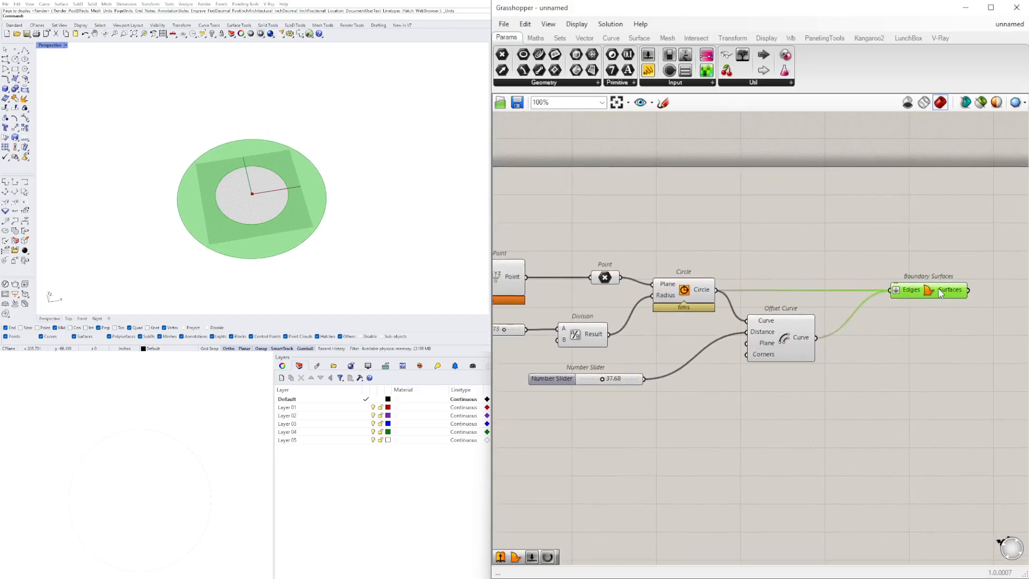
# Step: Review the definition from the INSIDE STAIR DIAMETER slider through Boundary Surfaces and inspect the ring surface in the Rhino viewport
pyautogui.click(938, 307)
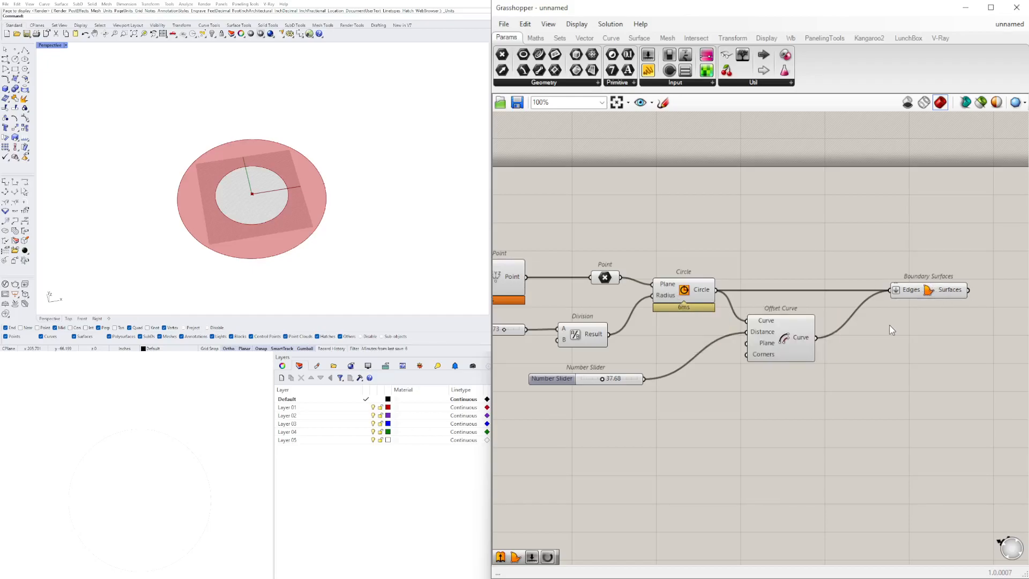
pyautogui.scroll(-3, 761, 352)
pyautogui.scroll(2, 627, 384)
pyautogui.click(579, 318)
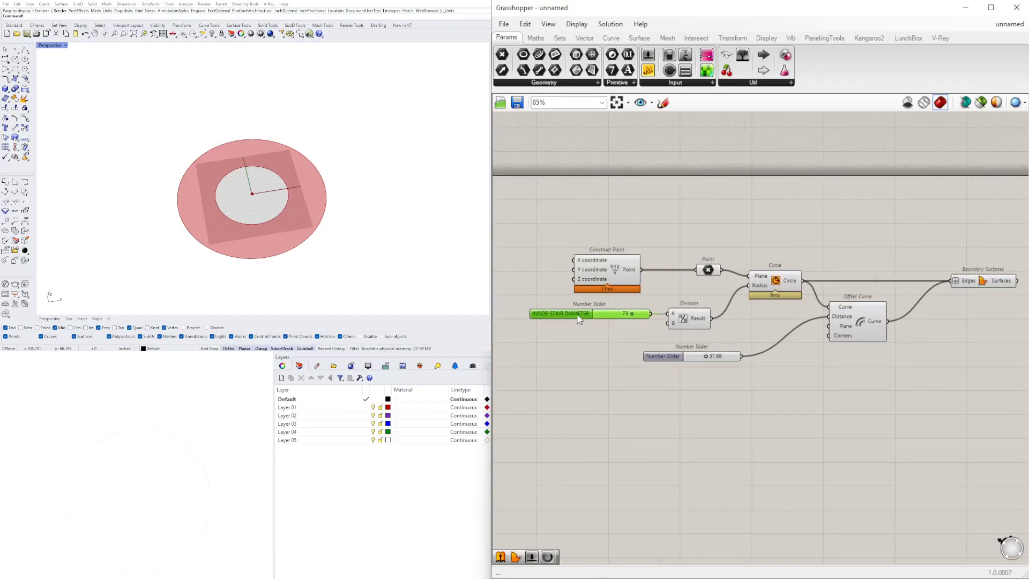
pyautogui.moveTo(639, 325); pyautogui.dragTo(548, 325, button='right')
pyautogui.click(852, 282)
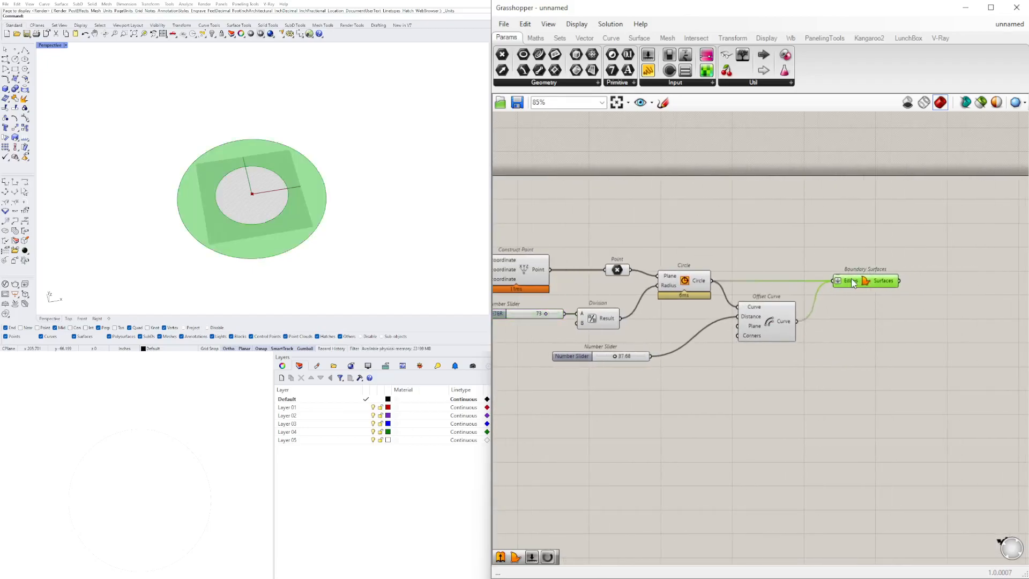
pyautogui.moveTo(853, 283); pyautogui.dragTo(845, 283)
pyautogui.click(873, 335)
pyautogui.scroll(2, 275, 190)
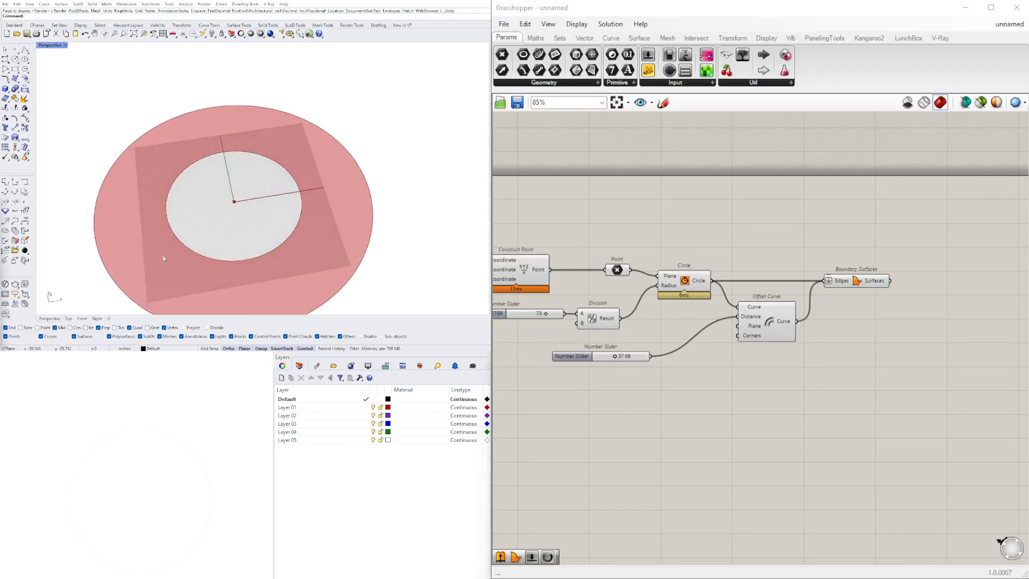
pyautogui.moveTo(229, 239); pyautogui.dragTo(294, 184, button='right')
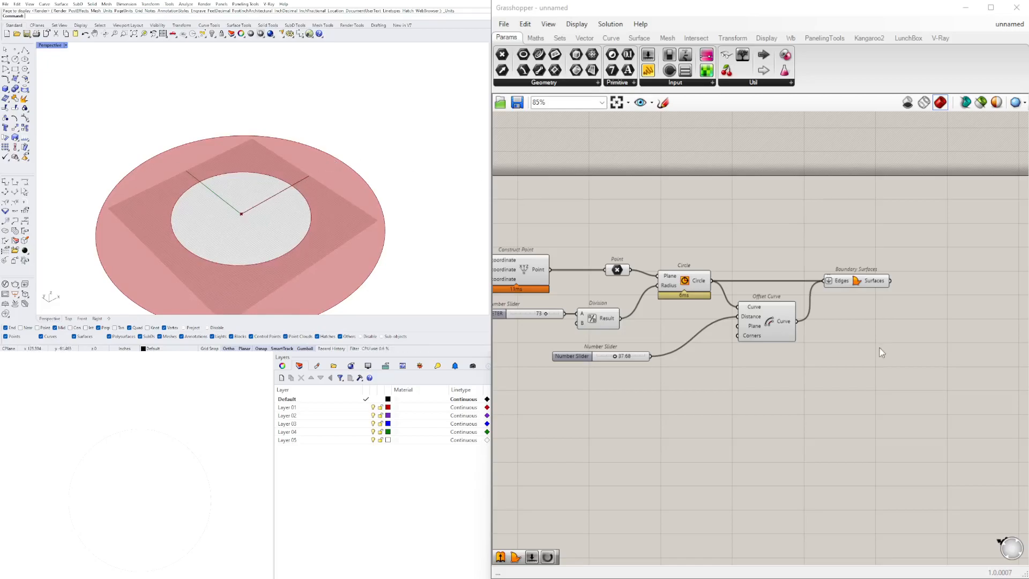
# Step: Highlight the Offset Curve and Circle components, and move Boundary Surfaces up to free space beside them
pyautogui.moveTo(857, 284); pyautogui.dragTo(855, 281)
pyautogui.click(759, 324)
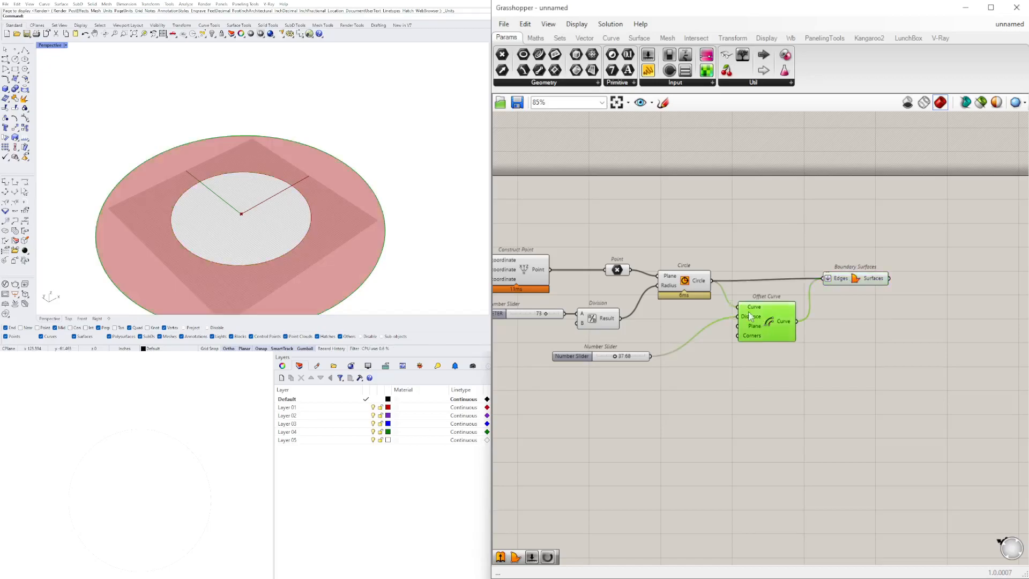
pyautogui.keyDown('shift'); pyautogui.click(699, 288); pyautogui.keyUp('shift')
pyautogui.click(918, 301)
pyautogui.moveTo(858, 278); pyautogui.dragTo(877, 215)
# Step: Add an End Points component and connect the Circle output to its Curve input
pyautogui.doubleClick(900, 296)
pyautogui.write('EN')
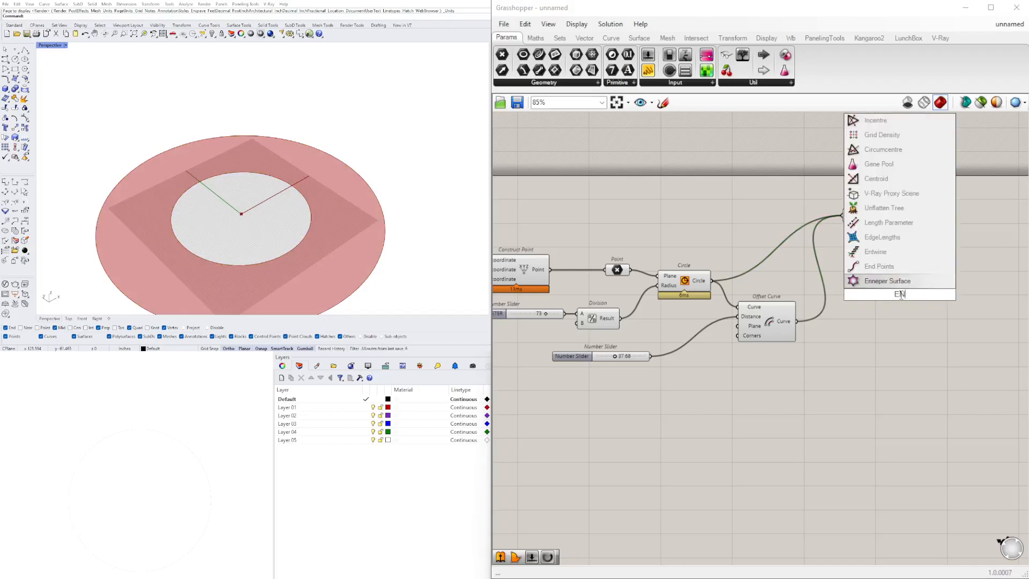
pyautogui.write('D')
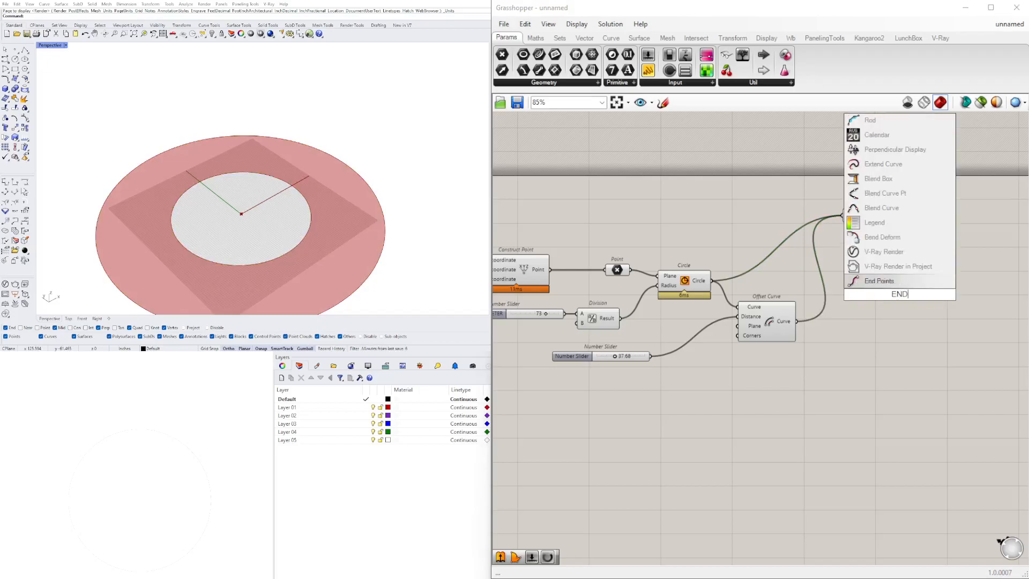
pyautogui.click(863, 280)
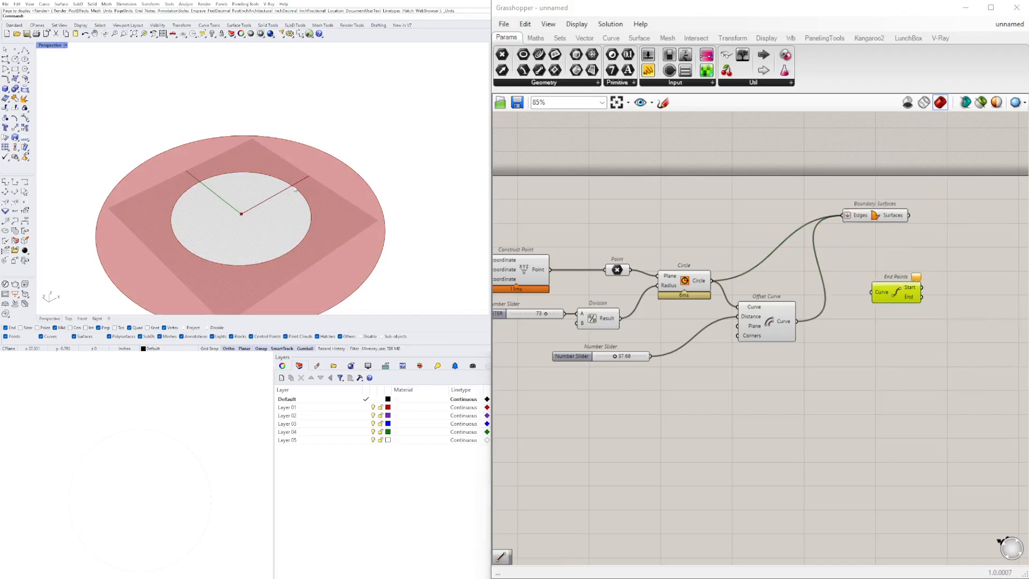
pyautogui.click(692, 281)
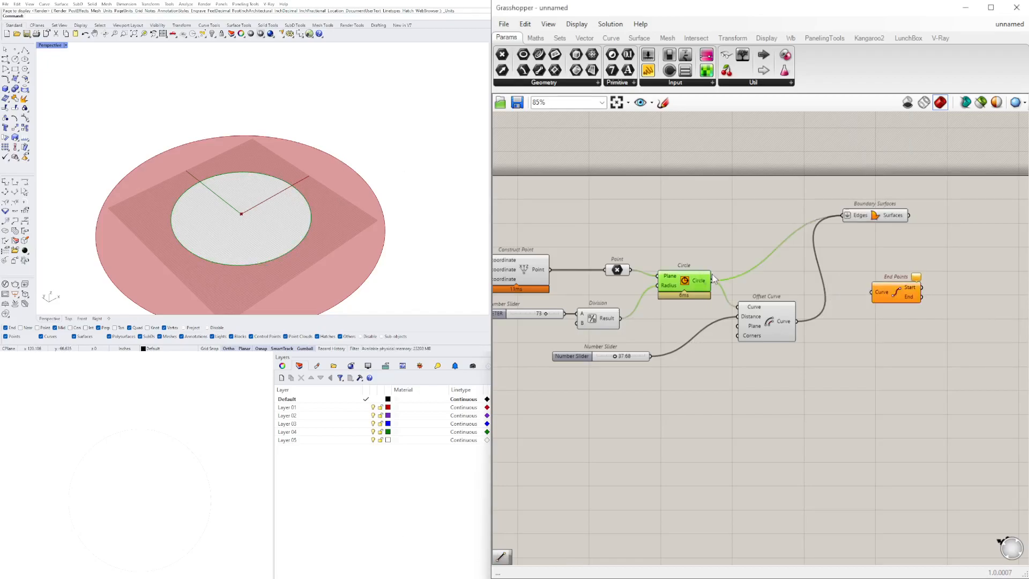
pyautogui.moveTo(711, 280); pyautogui.dragTo(908, 273)
pyautogui.scroll(2, 331, 171)
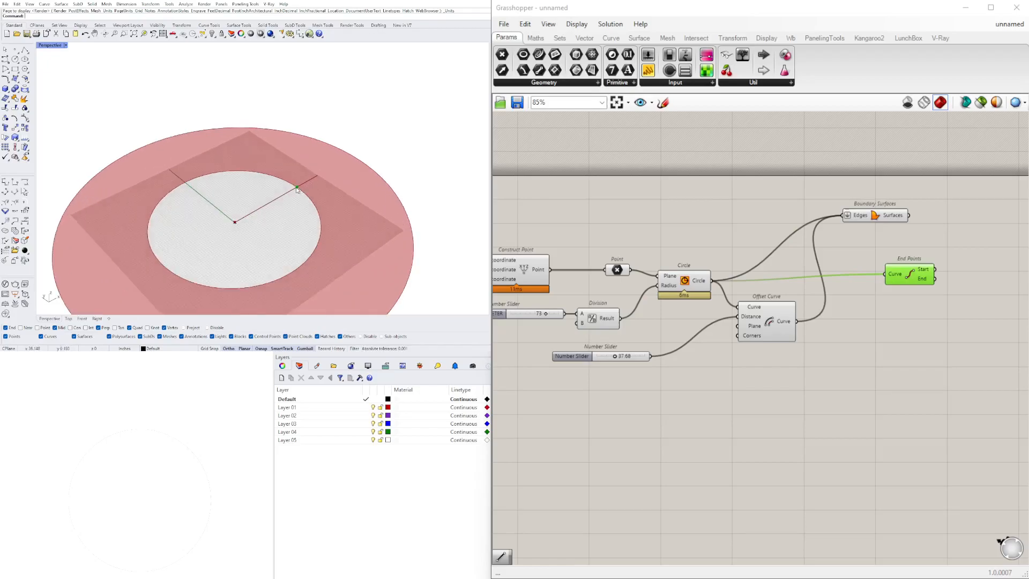
# Step: Duplicate the End Points component, feed the copy from the Offset Curve output, and highlight both to compare their points
pyautogui.moveTo(911, 279); pyautogui.dragTo(902, 299)
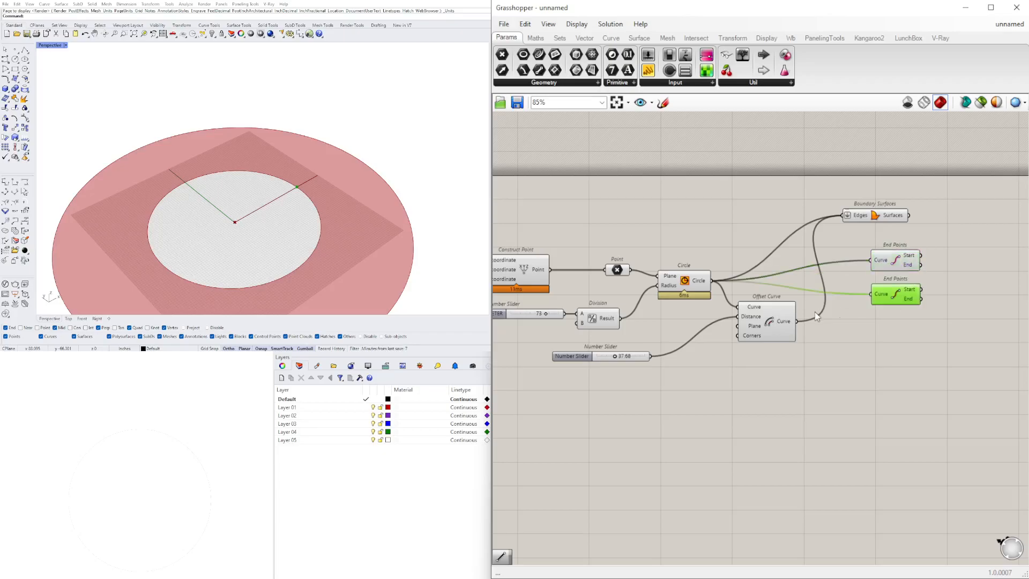
pyautogui.moveTo(797, 322); pyautogui.dragTo(875, 294)
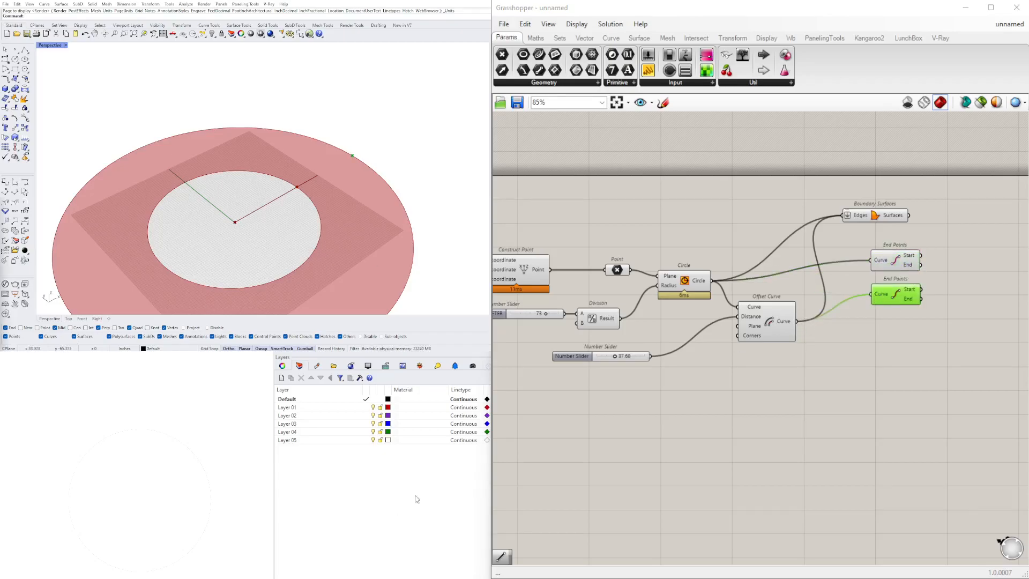
pyautogui.scroll(4, 965, 297)
pyautogui.click(811, 273)
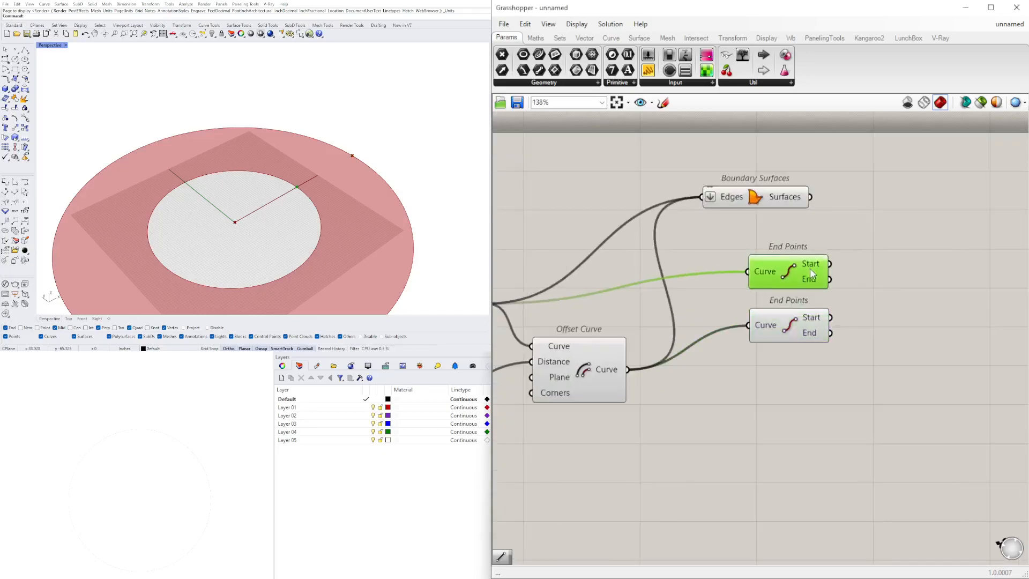
pyautogui.moveTo(812, 332); pyautogui.dragTo(776, 313, button='right')
pyautogui.click(771, 307)
pyautogui.click(770, 261)
pyautogui.click(768, 309)
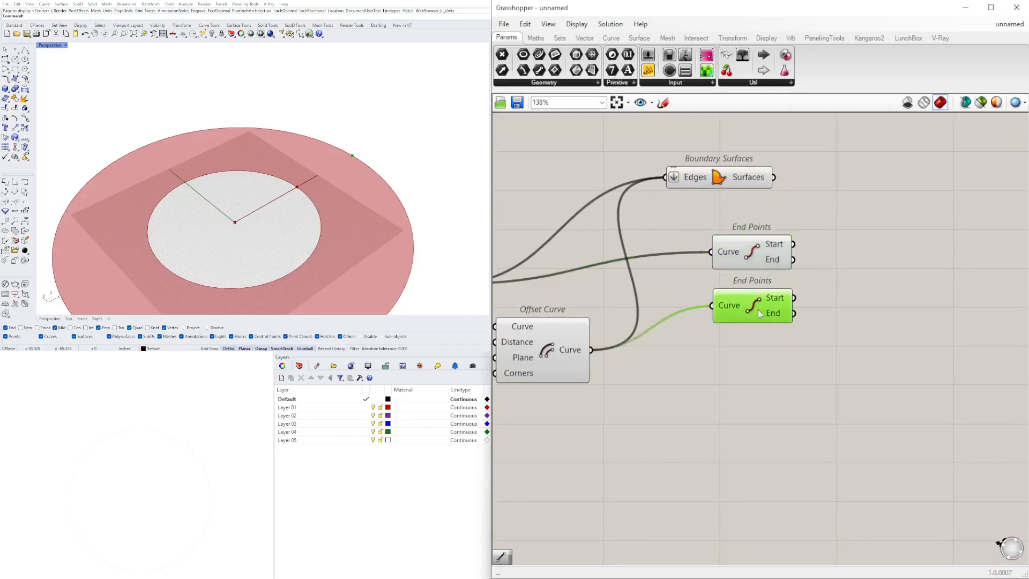
# Step: Add a two-point Line component and connect the inner circle's Start output to its Start Point
pyautogui.click(893, 269)
pyautogui.doubleClick(892, 268)
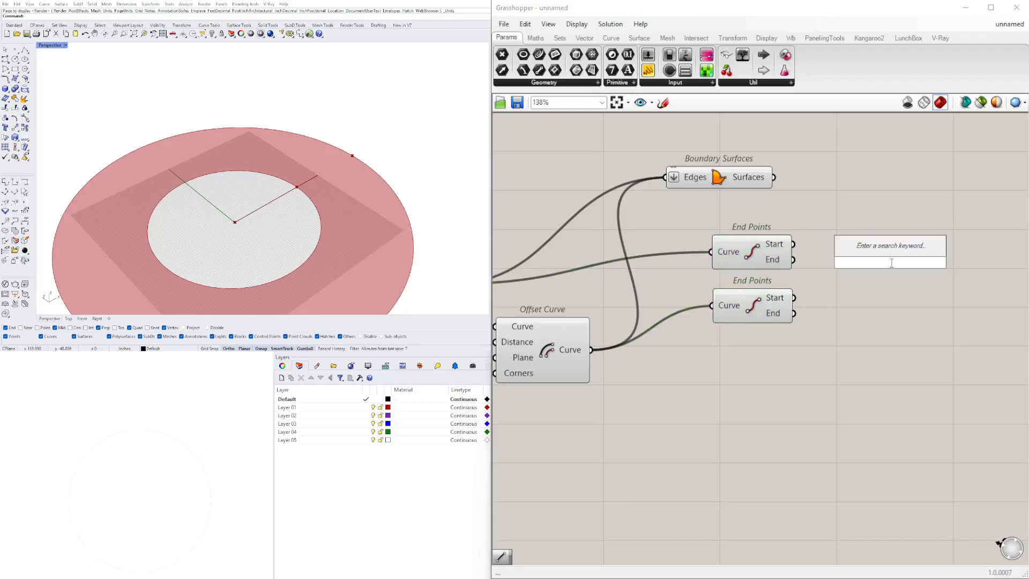
pyautogui.write('LINE')
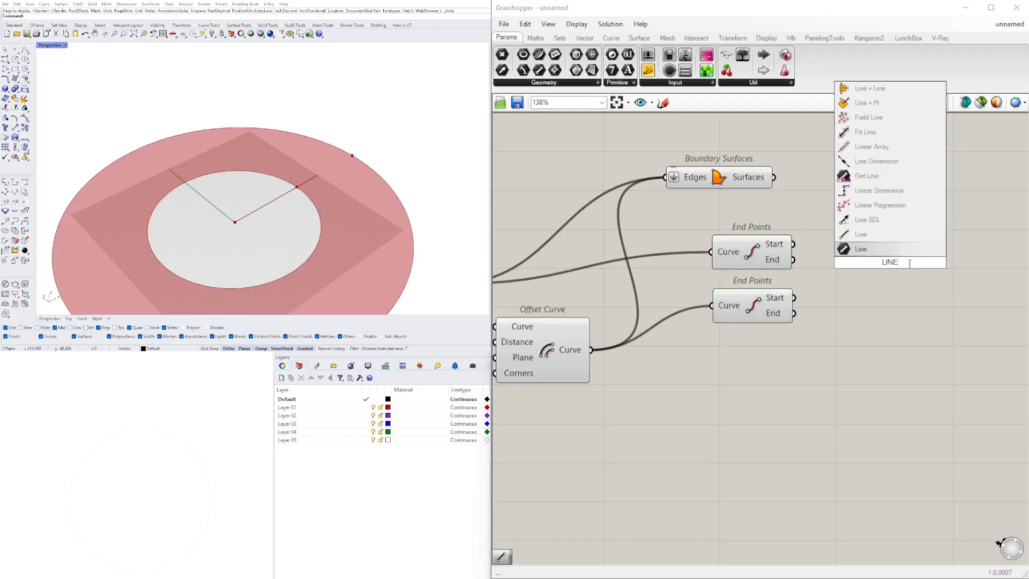
pyautogui.click(857, 234)
pyautogui.click(756, 261)
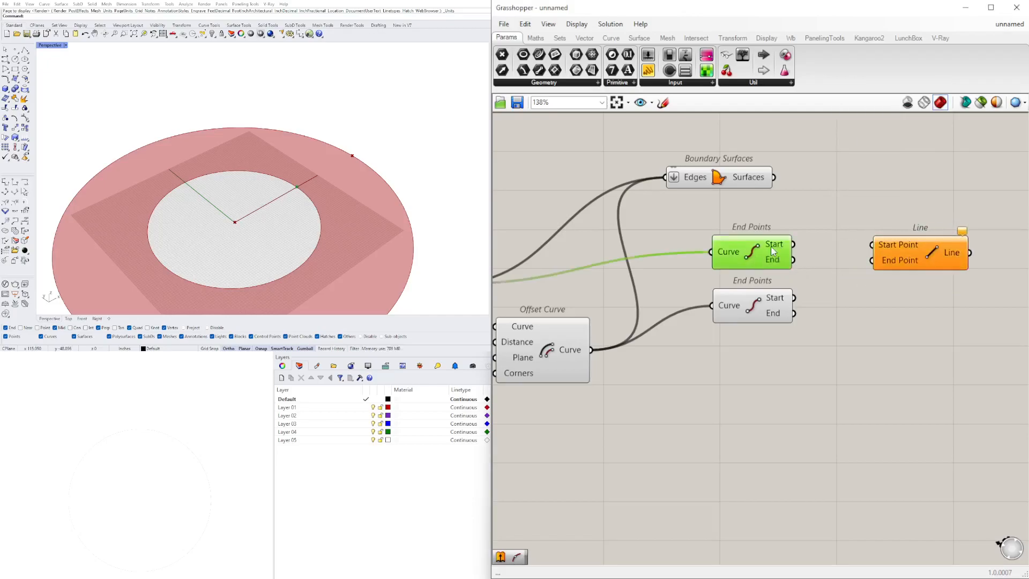
pyautogui.moveTo(789, 244); pyautogui.dragTo(872, 244)
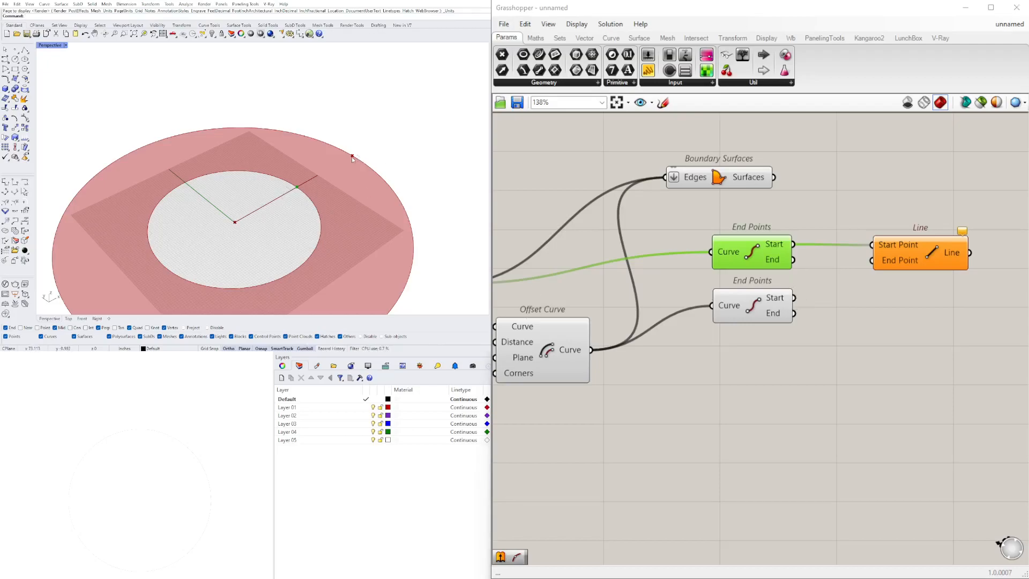
# Step: Connect the offset circle's Start output to the Line component's End Point to span the ring
pyautogui.moveTo(643, 348); pyautogui.dragTo(739, 313, button='right')
pyautogui.click(650, 318)
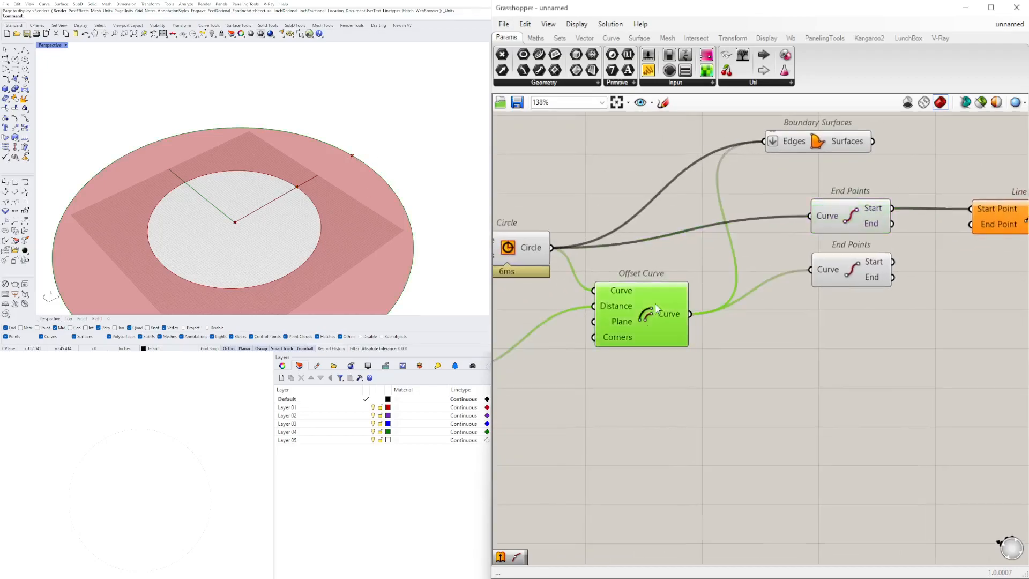
pyautogui.moveTo(918, 309); pyautogui.dragTo(799, 349, button='right')
pyautogui.click(799, 348)
pyautogui.moveTo(771, 302); pyautogui.dragTo(868, 259)
pyautogui.scroll(-2, 327, 212)
pyautogui.moveTo(338, 213)
pyautogui.mouseDown(button='right')
pyautogui.moveTo(322, 183)
pyautogui.moveTo(329, 213)
pyautogui.mouseUp(button='right')
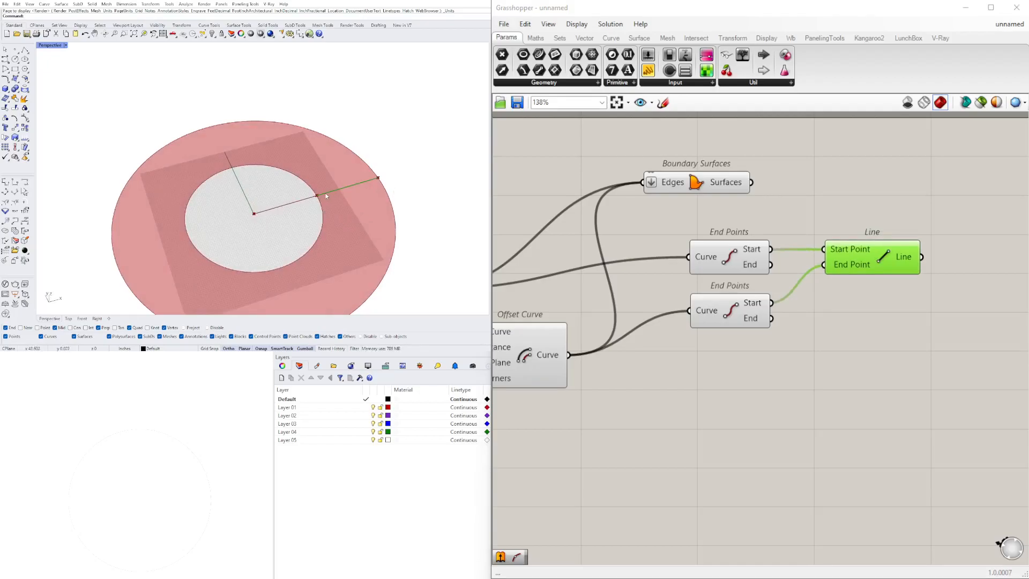
pyautogui.moveTo(888, 284); pyautogui.dragTo(808, 334, button='right')
pyautogui.moveTo(792, 314); pyautogui.dragTo(780, 314)
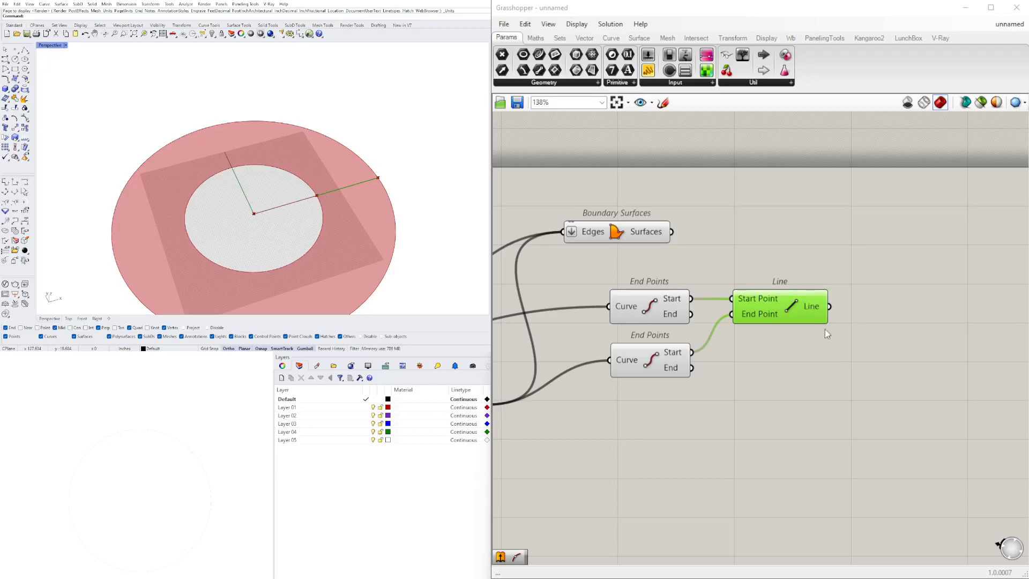
# Step: Add a Rotate component with Geometry, Angle and Plane inputs on the free canvas beyond the Line component
pyautogui.moveTo(832, 336); pyautogui.dragTo(813, 311, button='right')
pyautogui.doubleClick(773, 375)
pyautogui.write('ROT')
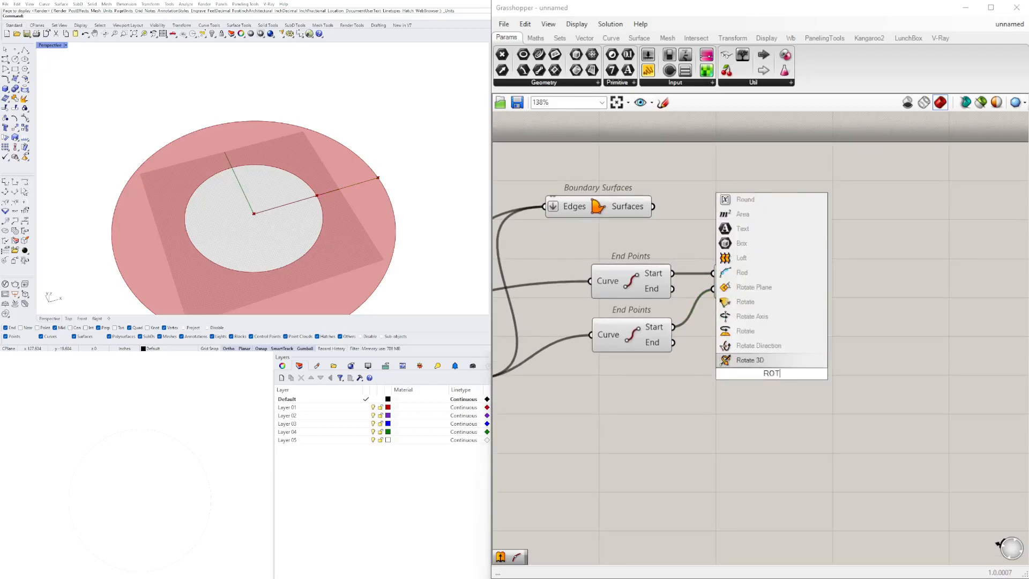
pyautogui.click(750, 345)
pyautogui.moveTo(756, 375); pyautogui.dragTo(942, 345)
# Step: Connect the Line output to Rotate's Geometry input and bring the Rotate component closer to the Line
pyautogui.click(782, 274)
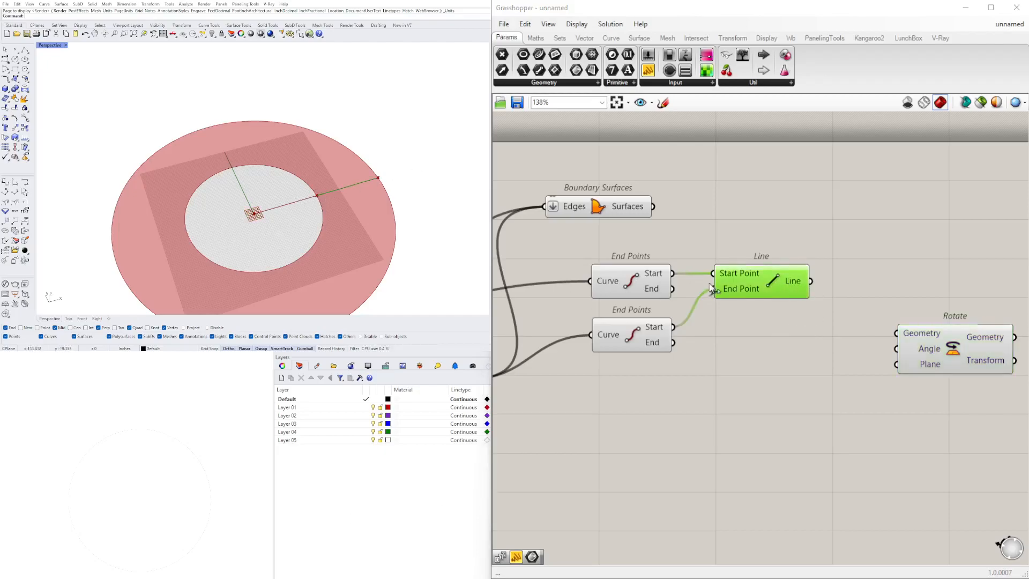
pyautogui.moveTo(811, 281); pyautogui.dragTo(896, 332)
pyautogui.moveTo(944, 357); pyautogui.dragTo(913, 360)
pyautogui.moveTo(919, 360); pyautogui.dragTo(824, 334, button='right')
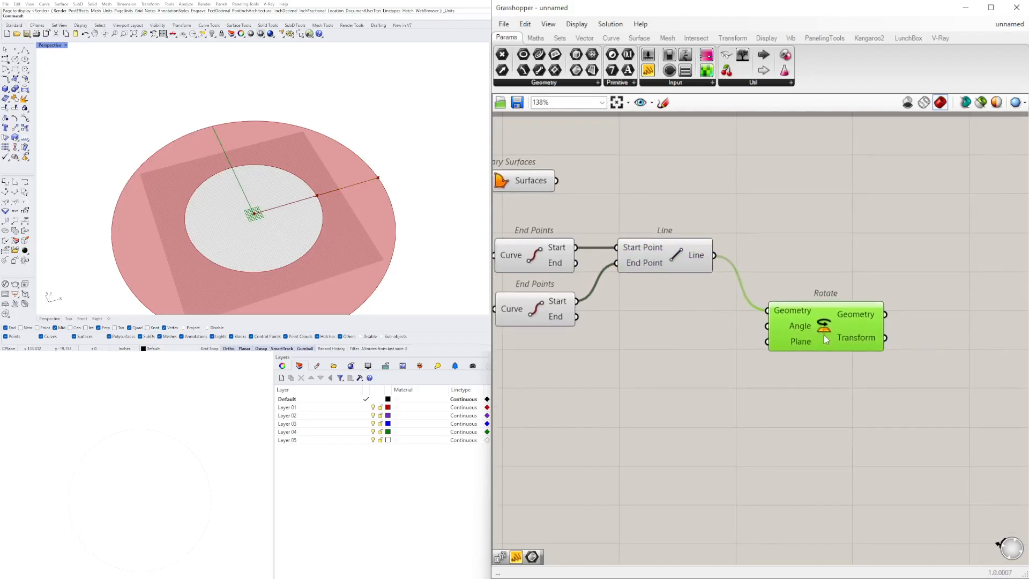
pyautogui.moveTo(824, 334); pyautogui.dragTo(816, 315)
# Step: Switch Rotate's Angle input to degrees and shift the component slightly away from the Line
pyautogui.moveTo(774, 307)
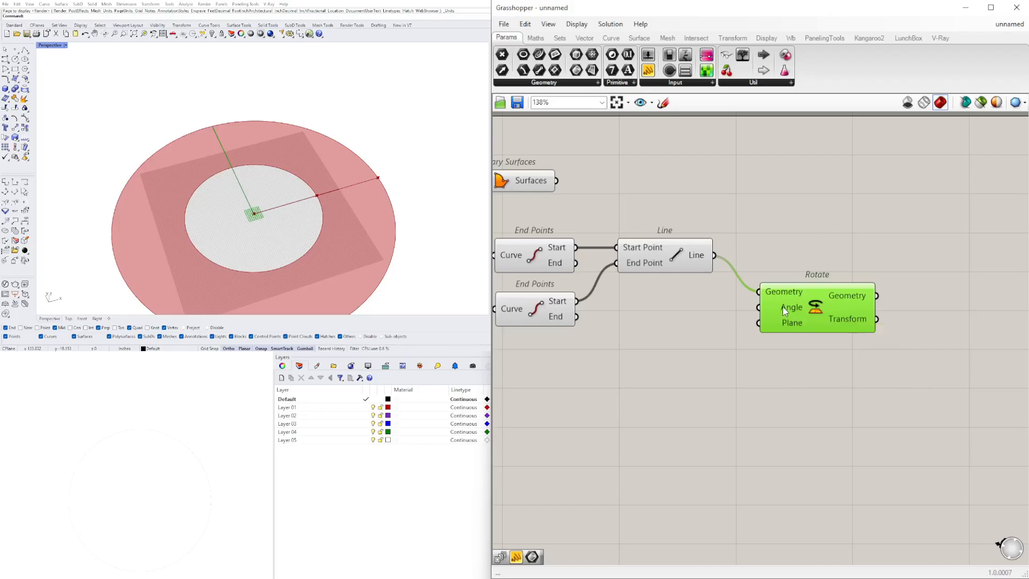
pyautogui.rightClick(783, 309)
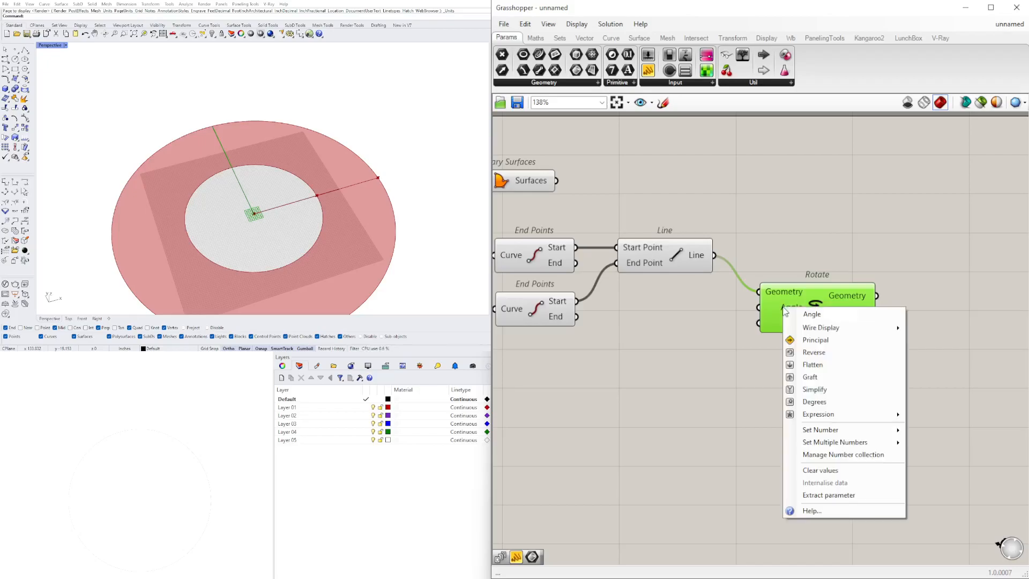
pyautogui.click(814, 402)
pyautogui.moveTo(786, 331); pyautogui.dragTo(824, 337)
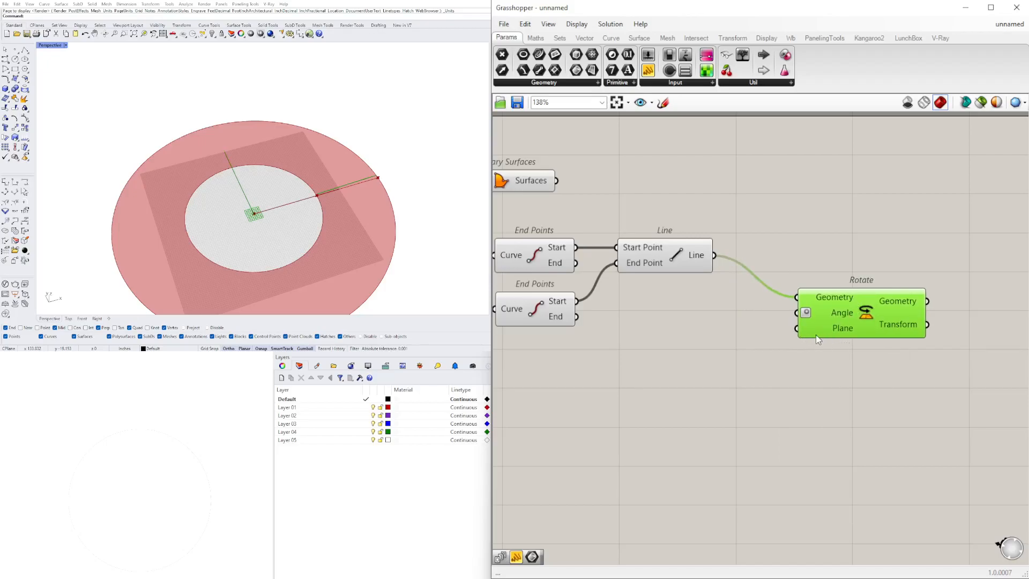
# Step: Inspect the default rotation plane and connect the circle's centre point to Rotate's Plane input
pyautogui.moveTo(362, 233); pyautogui.dragTo(304, 239, button='right')
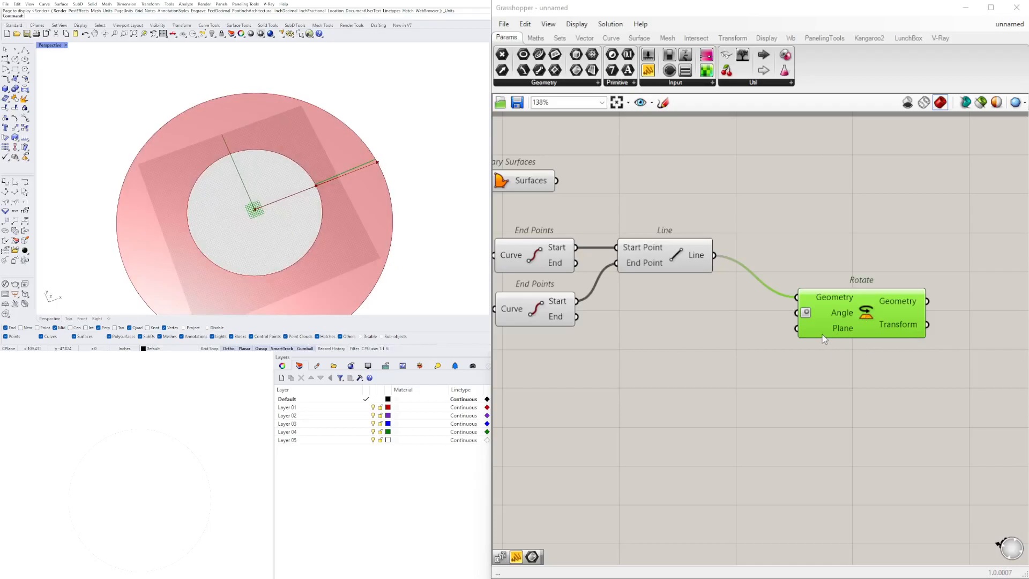
pyautogui.scroll(4, 271, 212)
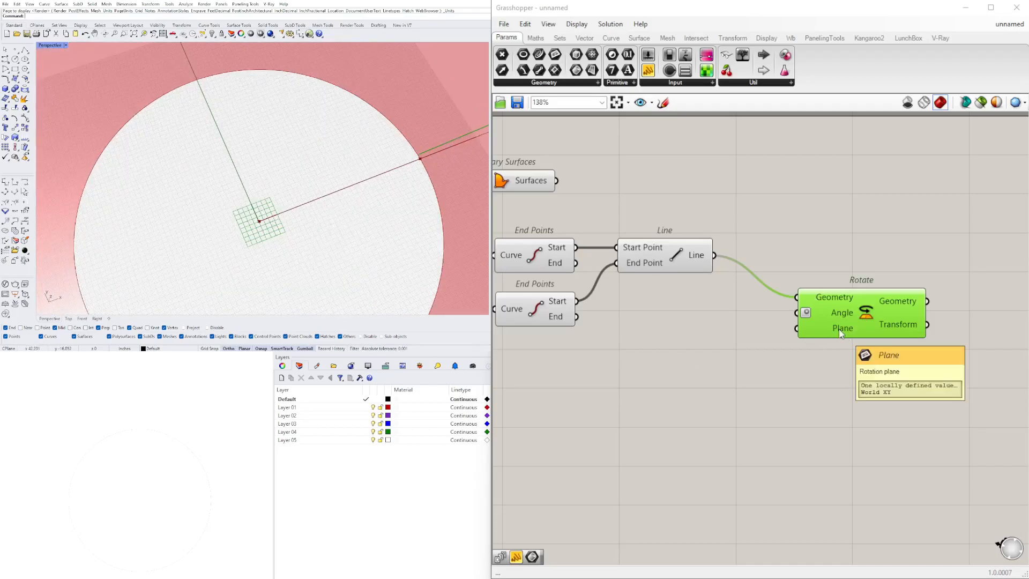
pyautogui.scroll(-5, 744, 393)
pyautogui.moveTo(744, 393); pyautogui.dragTo(880, 330, button='right')
pyautogui.click(880, 330)
pyautogui.scroll(4, 706, 309)
pyautogui.moveTo(582, 278); pyautogui.dragTo(792, 260)
pyautogui.scroll(-4, 609, 261)
pyautogui.scroll(6, 894, 303)
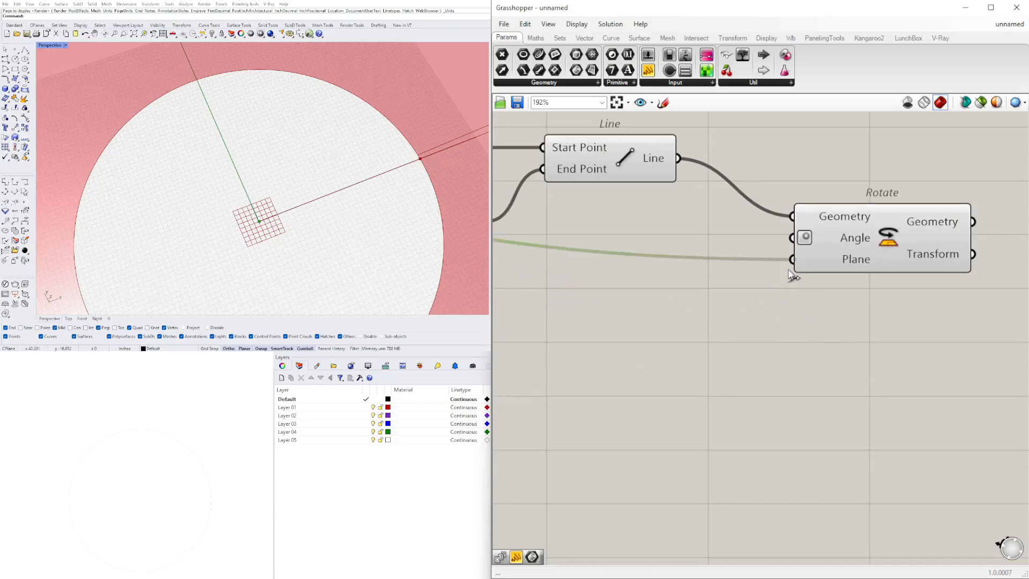
# Step: Check the Rotate component's Plane source and examine the rotated line around the ring's centre from several angles
pyautogui.moveTo(669, 327); pyautogui.dragTo(853, 298, button='right')
pyautogui.scroll(-5, 853, 297)
pyautogui.moveTo(712, 275); pyautogui.dragTo(800, 287, button='right')
pyautogui.moveTo(882, 310); pyautogui.dragTo(592, 315, button='right')
pyautogui.click(747, 288)
pyautogui.scroll(3, 732, 295)
pyautogui.moveTo(320, 199); pyautogui.dragTo(310, 154, button='right')
pyautogui.scroll(6, 294, 210)
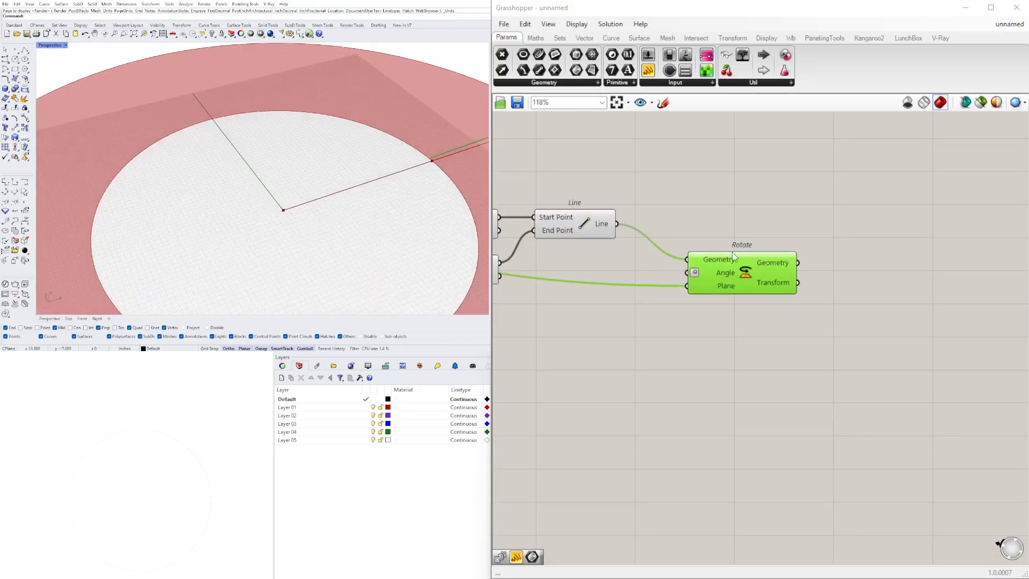
pyautogui.moveTo(720, 294)
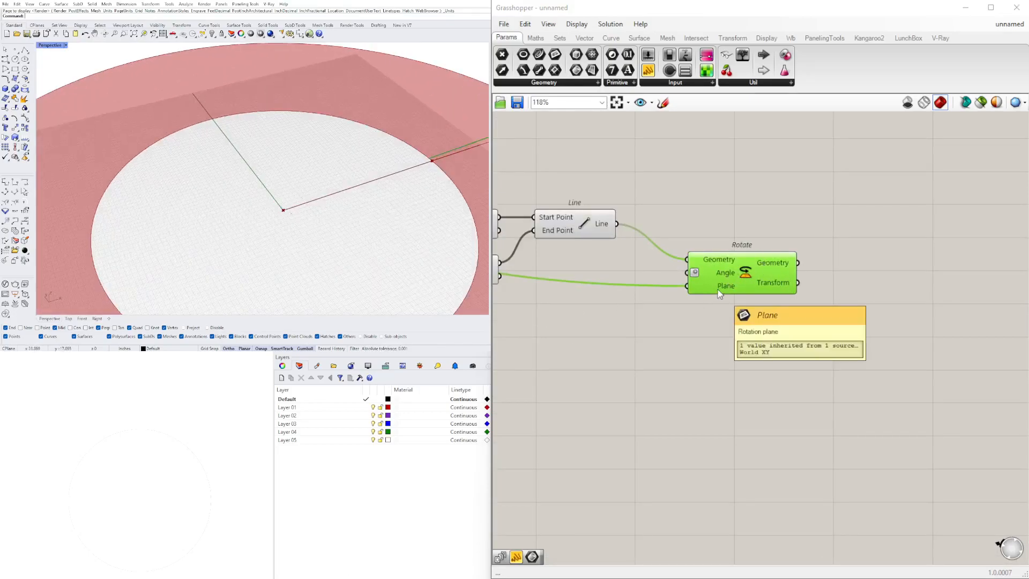
pyautogui.scroll(-6, 317, 228)
pyautogui.moveTo(321, 229); pyautogui.dragTo(316, 178, button='right')
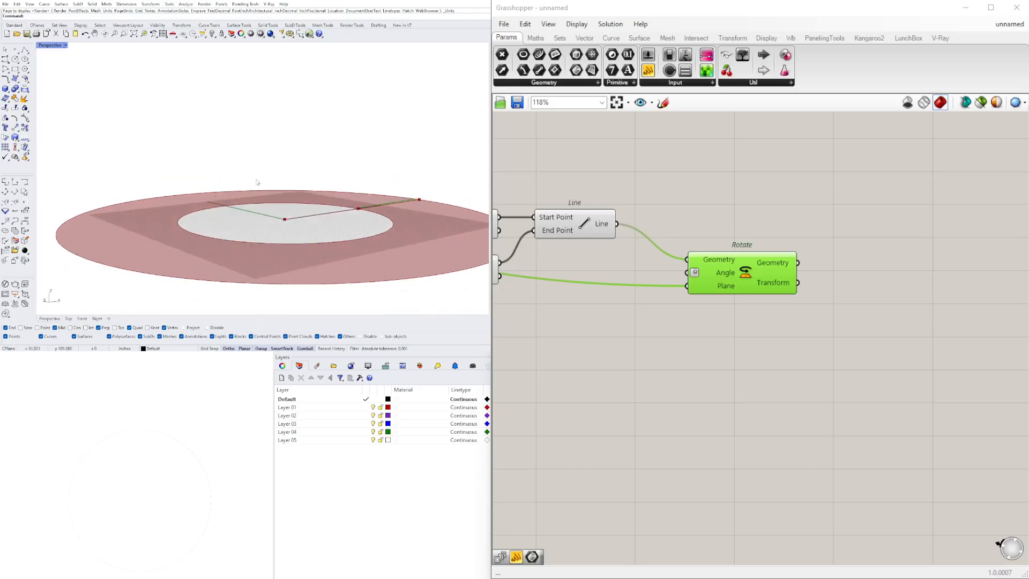
pyautogui.moveTo(678, 304); pyautogui.dragTo(680, 308, button='right')
pyautogui.moveTo(371, 204); pyautogui.dragTo(344, 239, button='right')
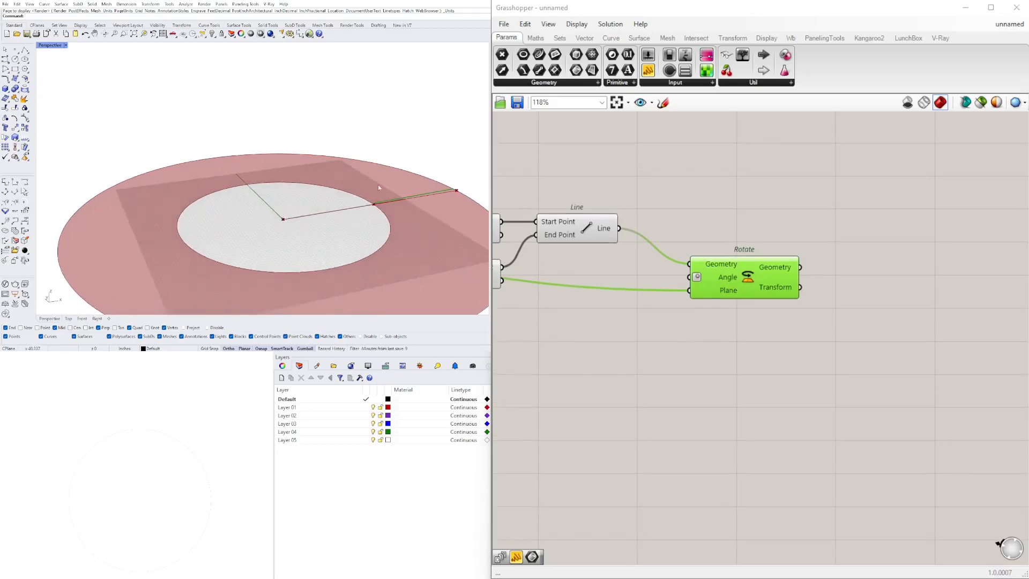
# Step: Move the Rotate component farther away from the Line component to clear space for its angle input
pyautogui.scroll(2, 680, 294)
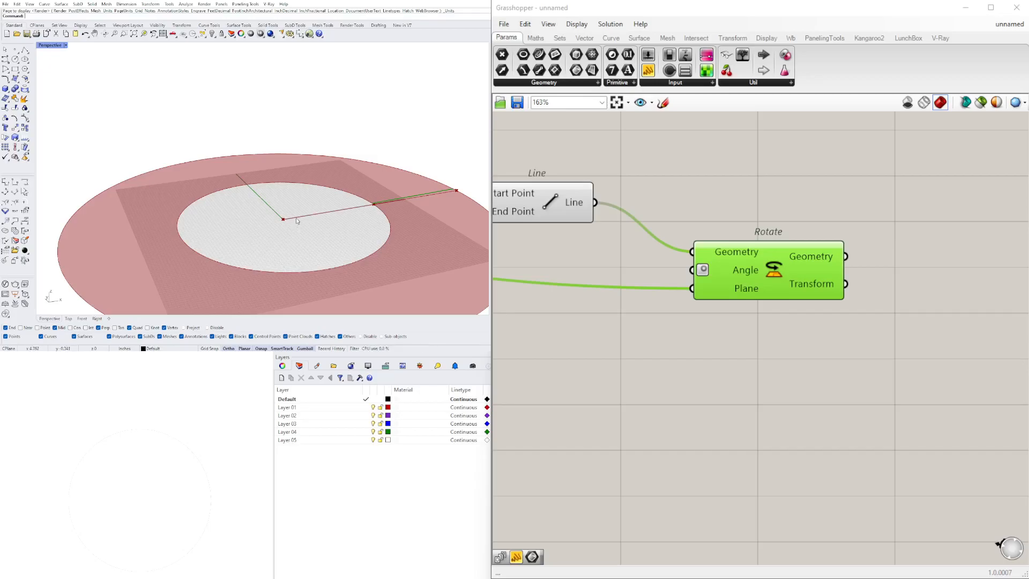
pyautogui.moveTo(770, 301); pyautogui.dragTo(730, 264)
pyautogui.scroll(-1, 777, 316)
pyautogui.moveTo(794, 328); pyautogui.dragTo(951, 341, button='right')
pyautogui.moveTo(880, 276); pyautogui.dragTo(966, 328)
# Step: Add a number slider with the value 15.5 and connect it to Rotate's Angle input
pyautogui.doubleClick(683, 423)
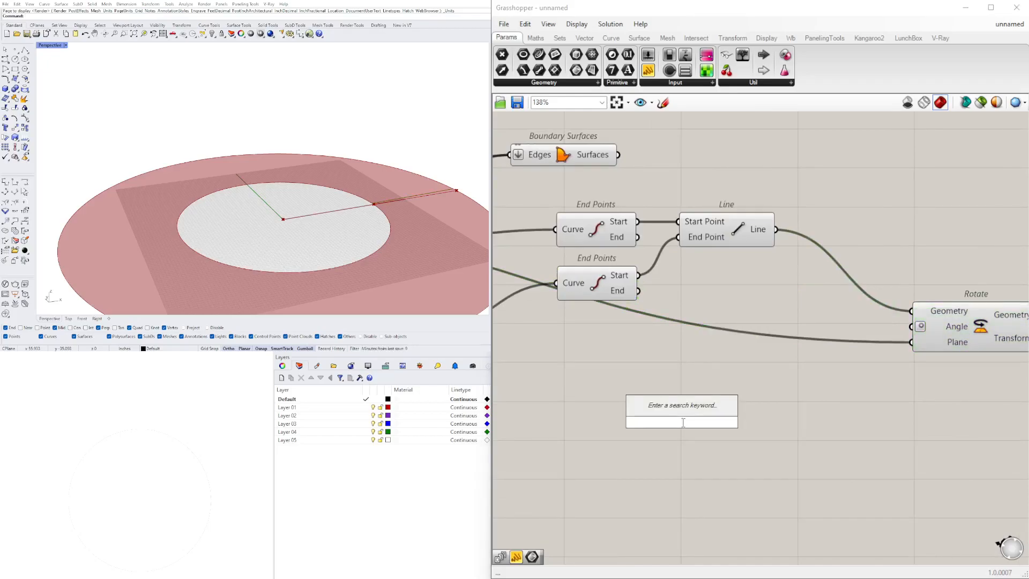
pyautogui.write('15.5')
pyautogui.press('Return')
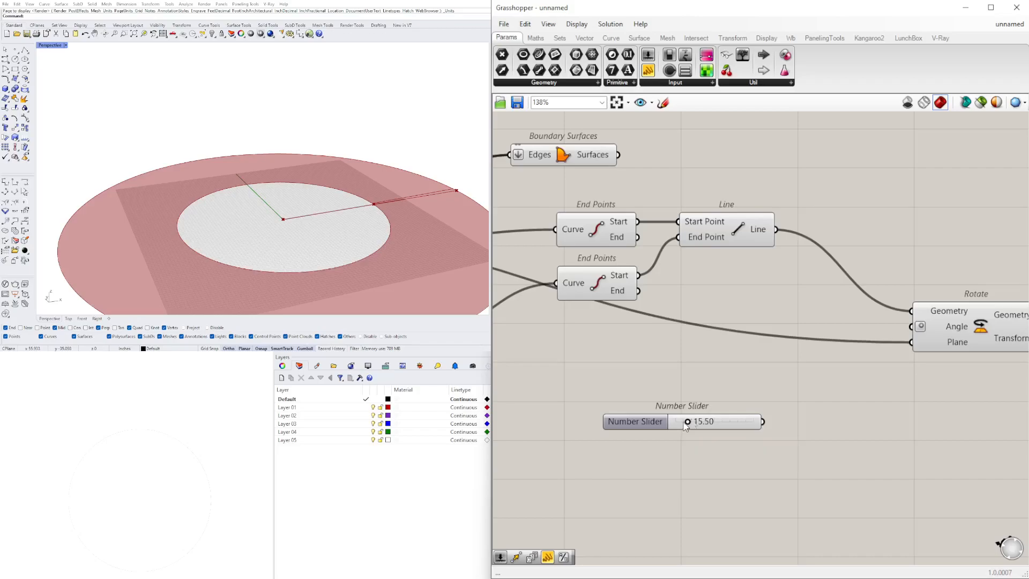
pyautogui.moveTo(763, 422); pyautogui.dragTo(911, 327)
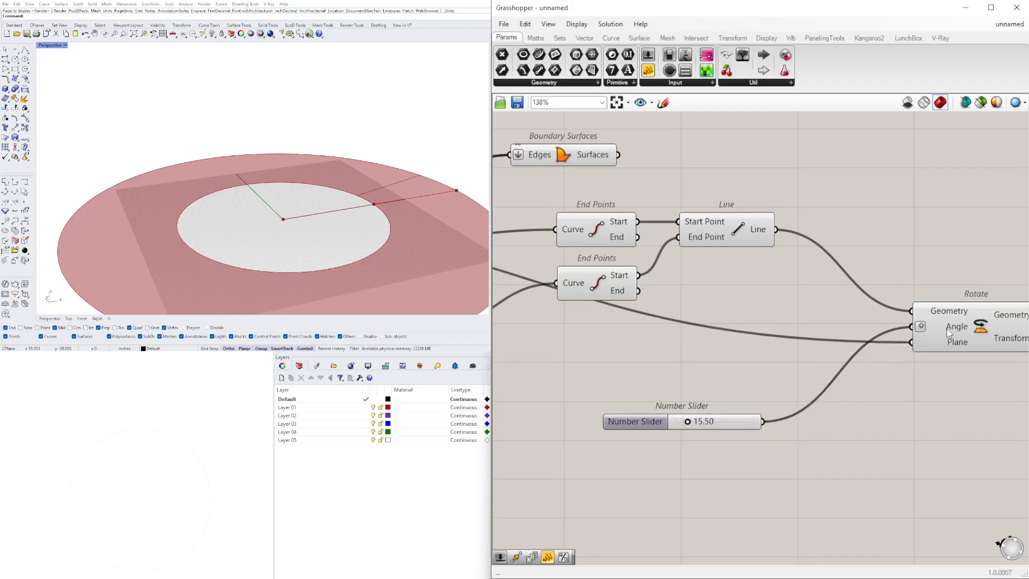
# Step: Lower the angle slider to 11.35, raise it closer to the wires, and check the rotated line on the ring
pyautogui.scroll(-3, 475, 217)
pyautogui.scroll(4, 697, 421)
pyautogui.moveTo(674, 421); pyautogui.dragTo(690, 344)
pyautogui.scroll(-5, 696, 348)
pyautogui.moveTo(732, 371); pyautogui.dragTo(668, 449, button='right')
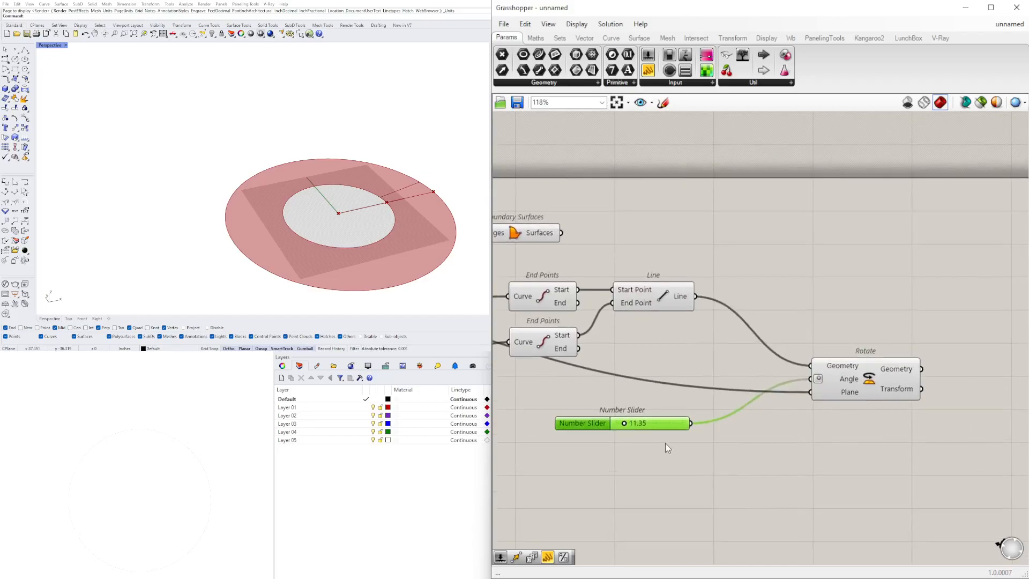
pyautogui.scroll(3, 657, 440)
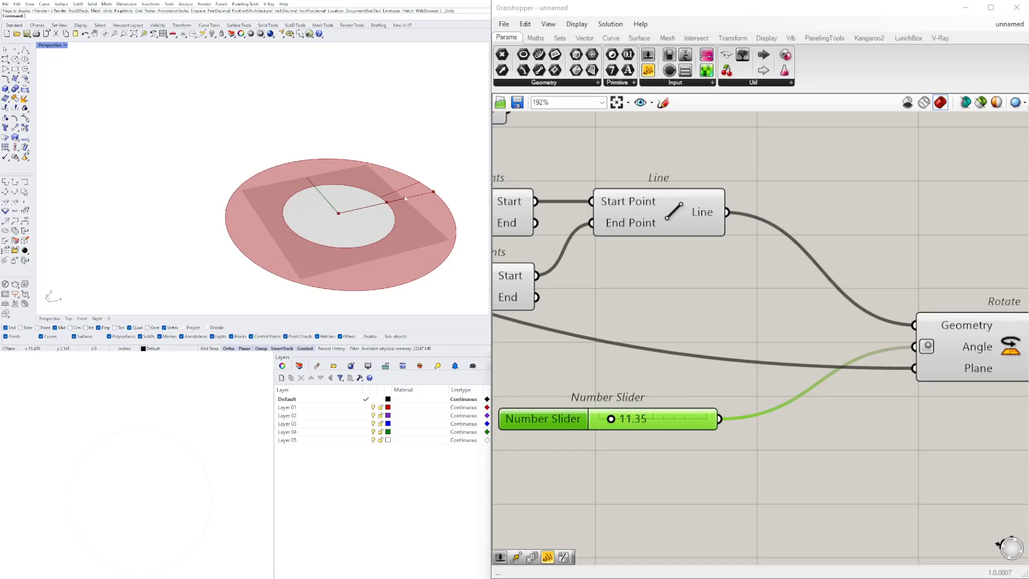
pyautogui.scroll(-2, 790, 417)
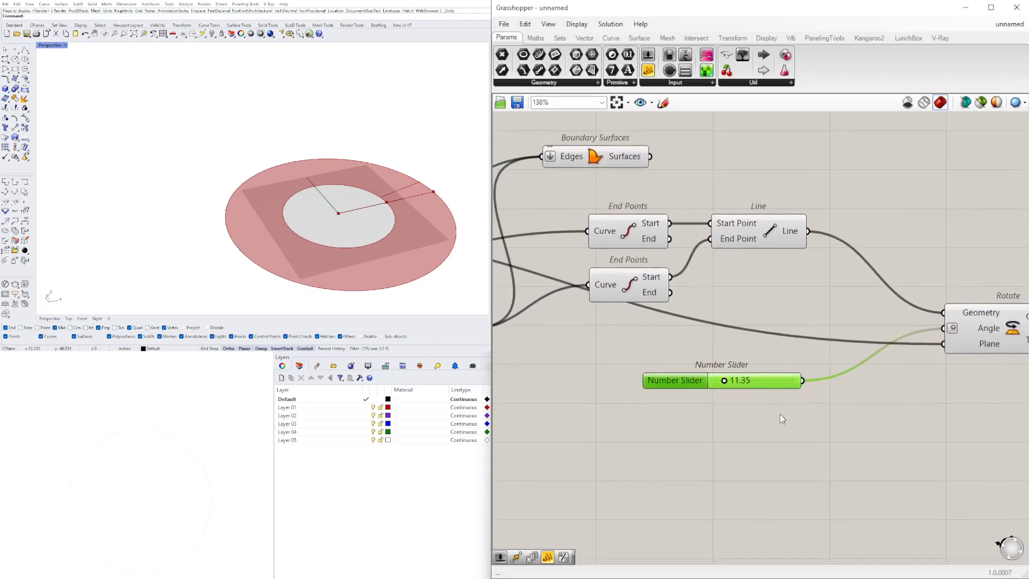
# Step: Reposition the 11.35 slider lower and closer to the Rotate component
pyautogui.moveTo(657, 413); pyautogui.dragTo(744, 462)
pyautogui.moveTo(686, 452); pyautogui.dragTo(737, 413, button='right')
pyautogui.scroll(-2, 764, 482)
pyautogui.moveTo(764, 483); pyautogui.dragTo(736, 438, button='right')
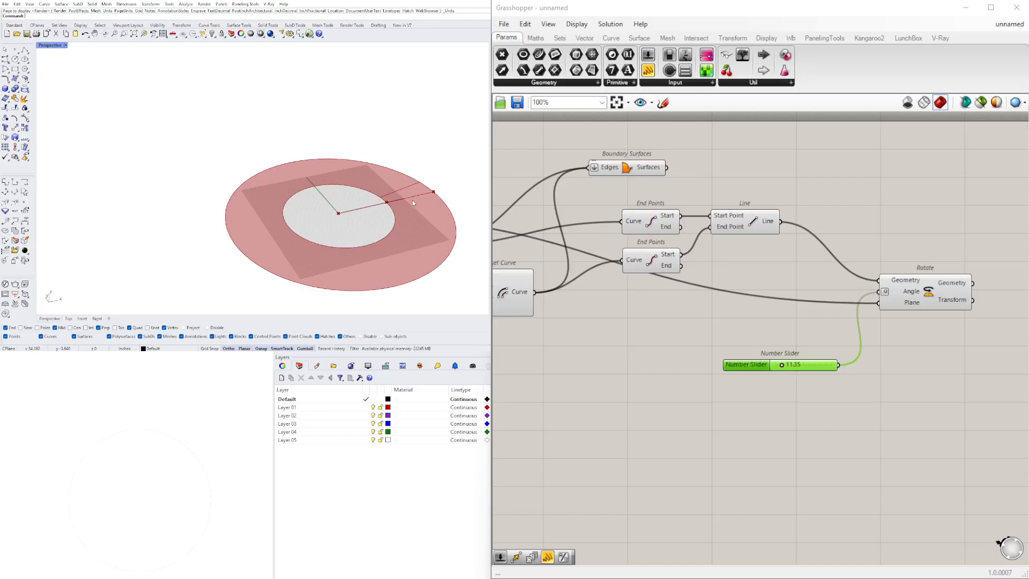
# Step: Add a panel containing 360 below the End Points components
pyautogui.moveTo(638, 343); pyautogui.dragTo(673, 333, button='right')
pyautogui.doubleClick(674, 321)
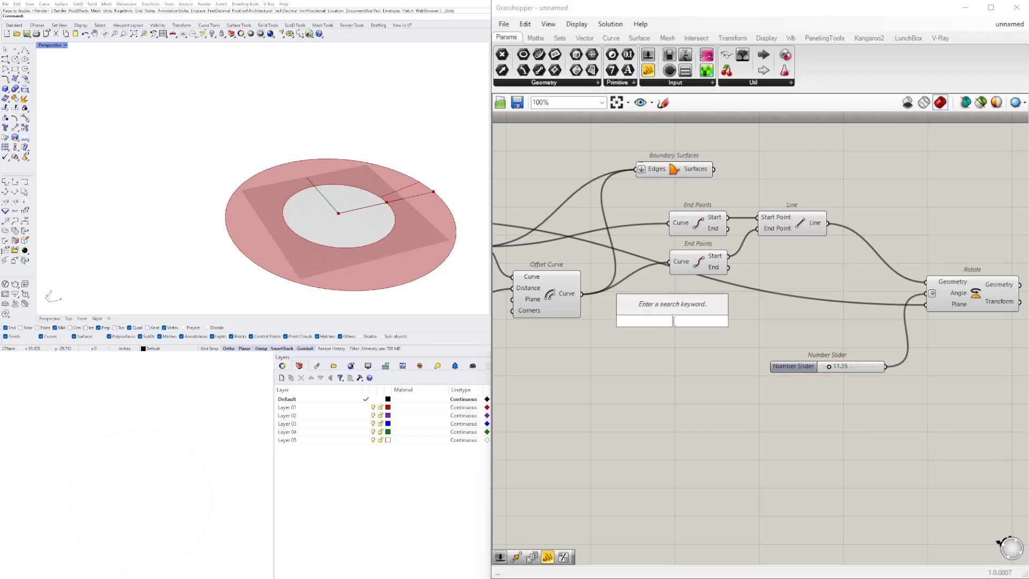
pyautogui.write('p')
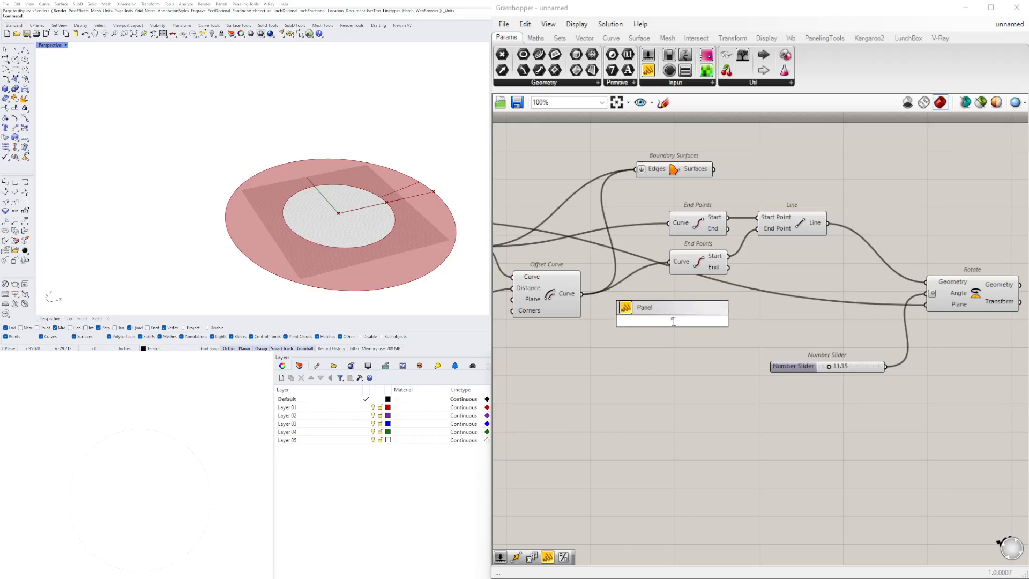
pyautogui.write('"360')
pyautogui.press('Return')
pyautogui.scroll(3, 698, 320)
pyautogui.click(676, 327)
pyautogui.moveTo(763, 349); pyautogui.dragTo(752, 325, button='right')
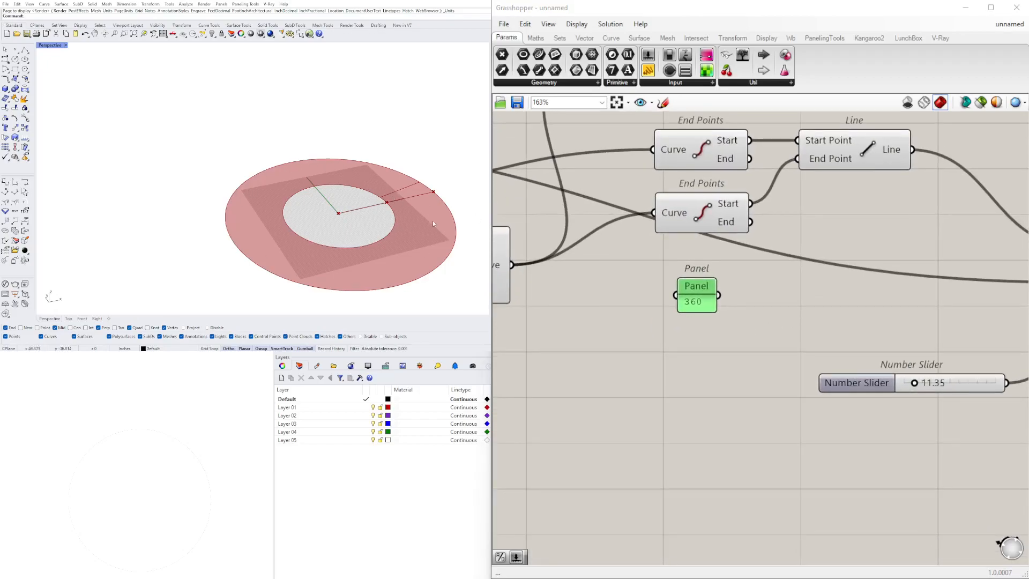
pyautogui.scroll(-3, 648, 366)
pyautogui.scroll(4, 718, 352)
# Step: Add a Division component and place it beside the 360 panel
pyautogui.doubleClick(718, 351)
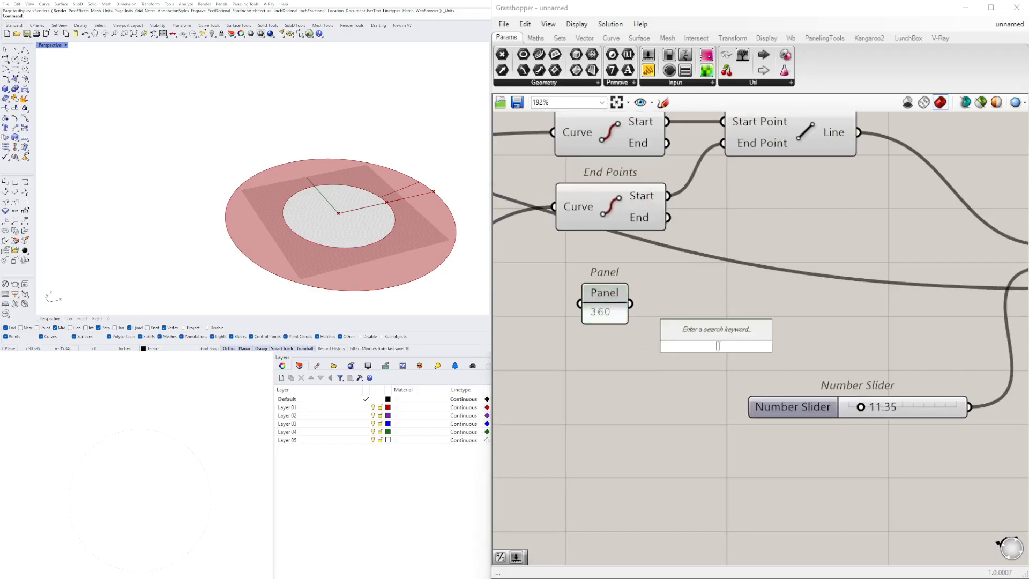
pyautogui.write('/')
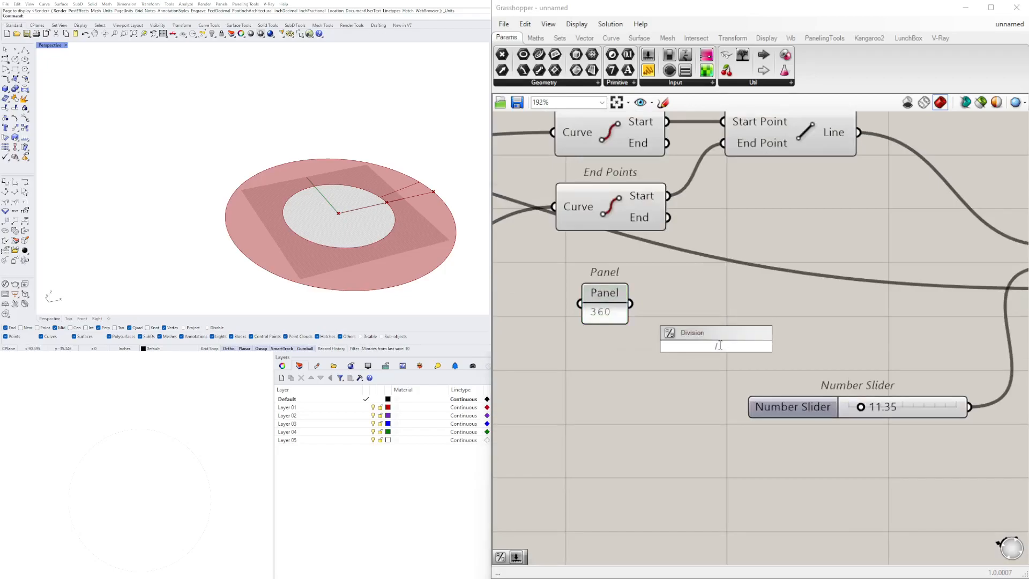
pyautogui.press('Return')
pyautogui.scroll(-2, 716, 332)
pyautogui.click(704, 337)
pyautogui.moveTo(704, 337); pyautogui.dragTo(712, 323)
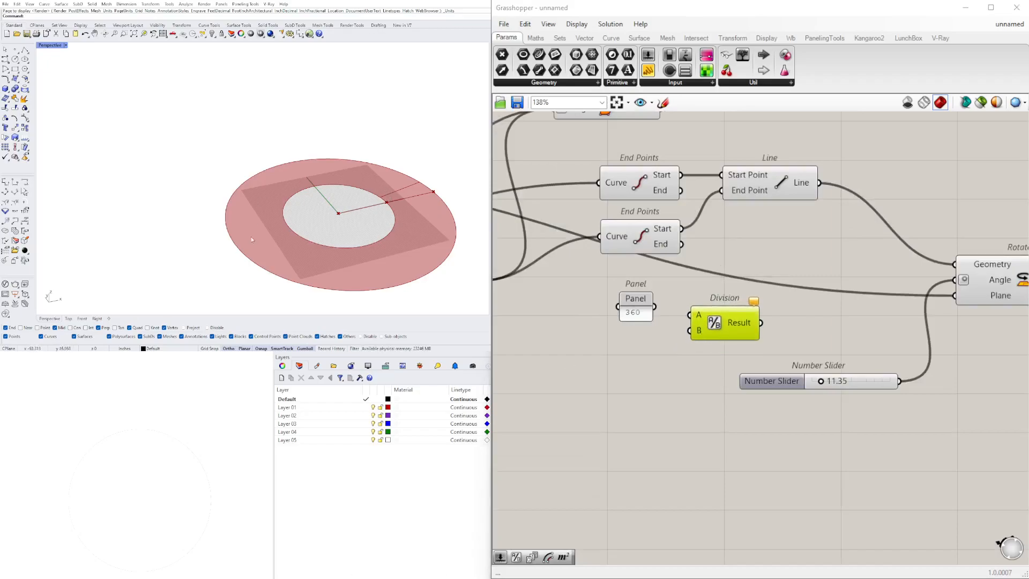
# Step: Add a number slider with the value 20 and space it, the 360 panel and Division apart for wiring
pyautogui.doubleClick(593, 361)
pyautogui.write('20')
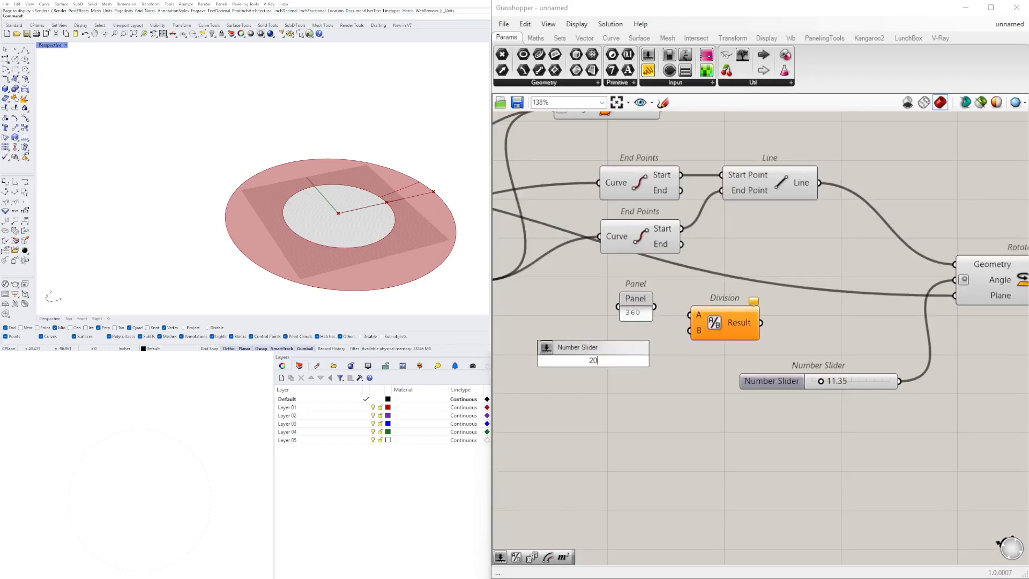
pyautogui.press('Return')
pyautogui.click(552, 358)
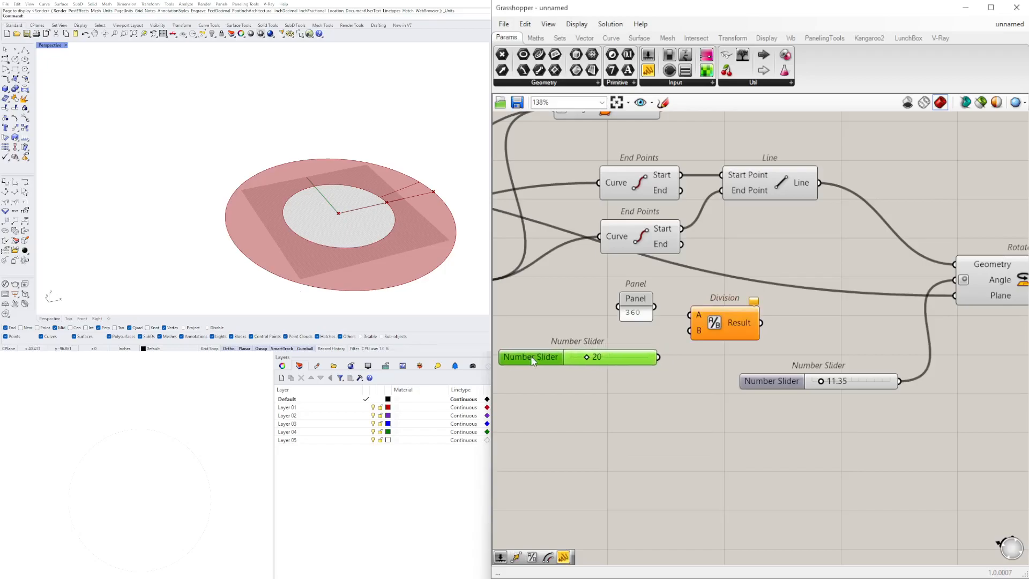
pyautogui.moveTo(636, 299); pyautogui.dragTo(600, 294)
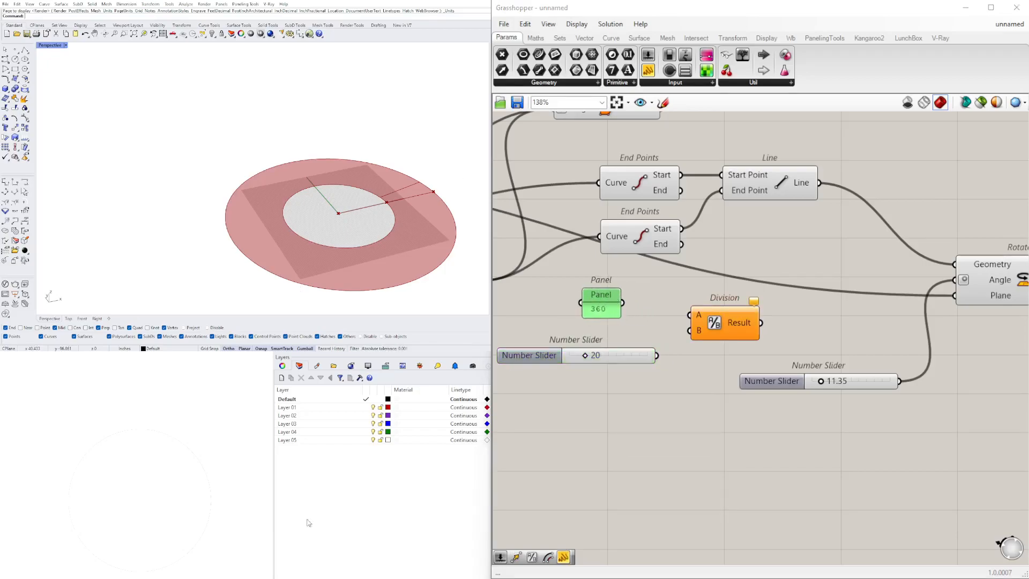
pyautogui.moveTo(726, 324); pyautogui.dragTo(730, 333)
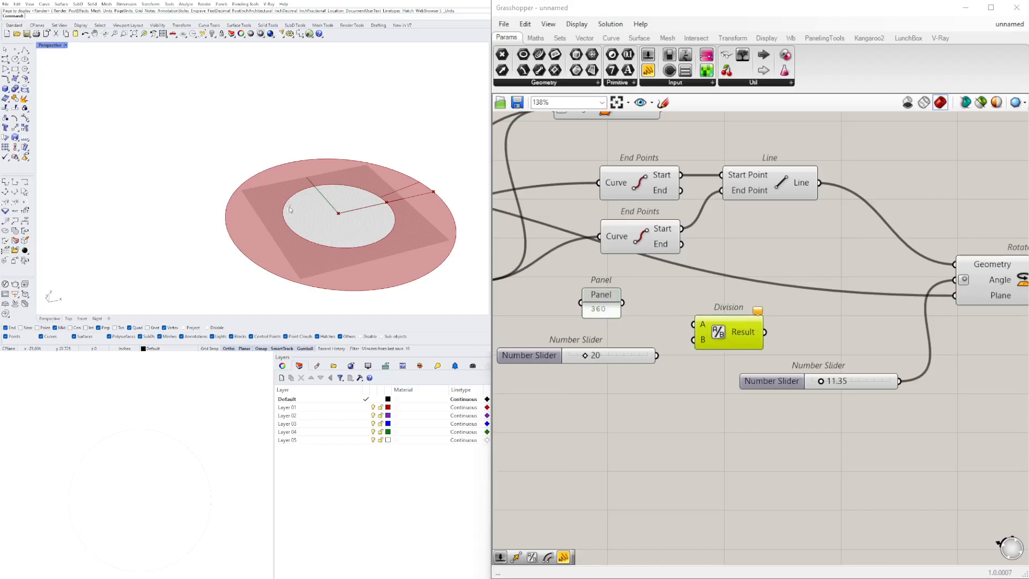
# Step: Divide the 360 panel by the 20 slider and feed the Division result into Rotate's Angle input
pyautogui.moveTo(623, 303); pyautogui.dragTo(694, 325)
pyautogui.moveTo(655, 355); pyautogui.dragTo(694, 339)
pyautogui.moveTo(762, 345); pyautogui.dragTo(665, 365, button='right')
pyautogui.moveTo(667, 351); pyautogui.dragTo(855, 303)
pyautogui.moveTo(590, 366); pyautogui.dragTo(749, 360, button='right')
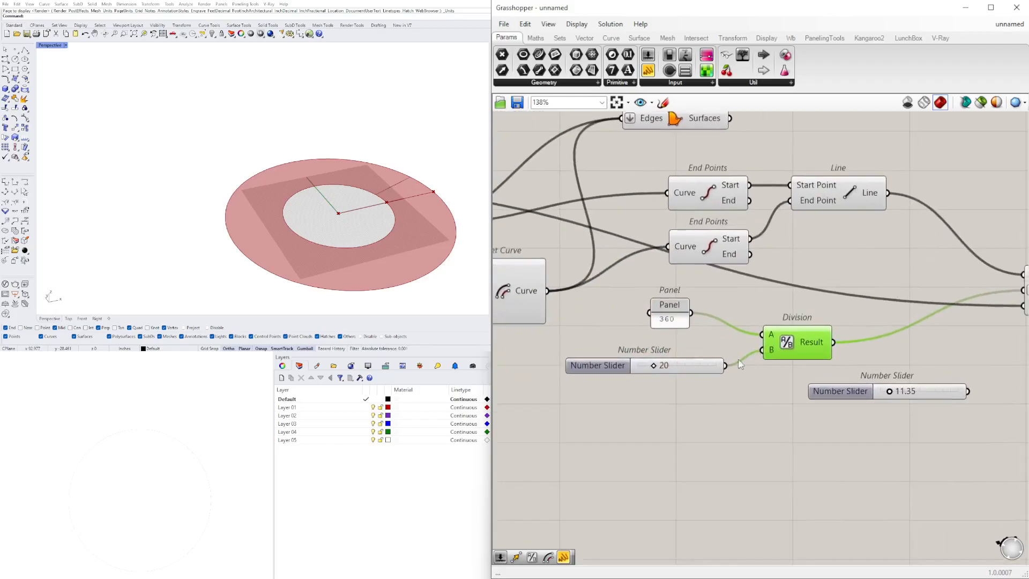
pyautogui.scroll(2, 646, 329)
pyautogui.moveTo(686, 333); pyautogui.dragTo(735, 301)
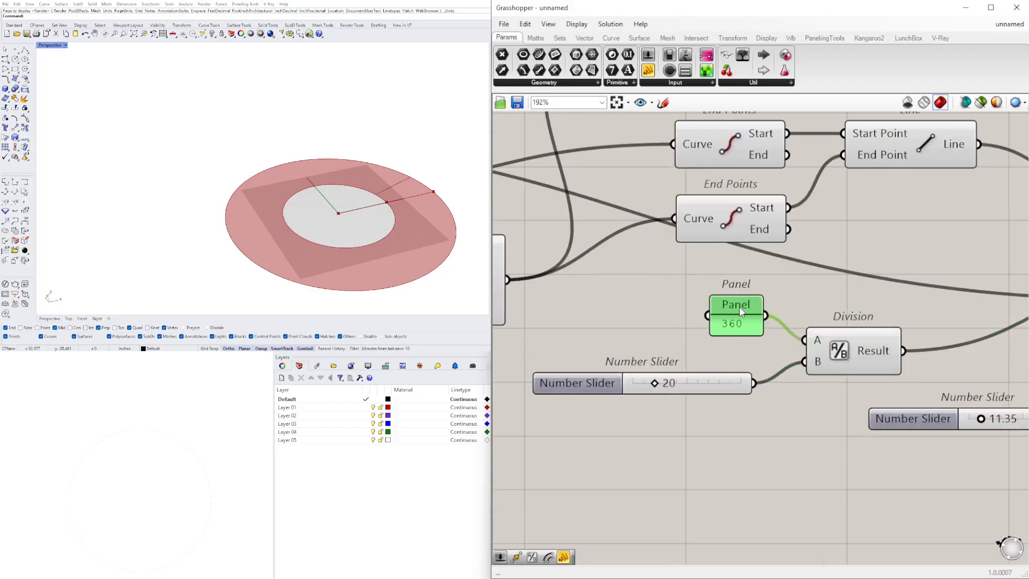
pyautogui.scroll(-2, 735, 311)
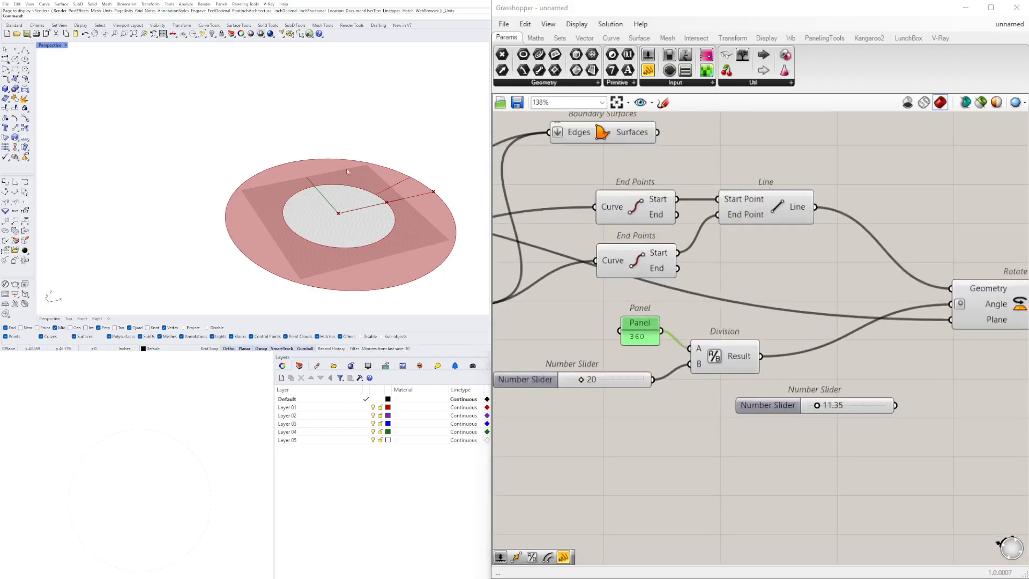
# Step: Rename the slider set to 20 as NUMBER OF TREADS and shift it away from the Division component
pyautogui.scroll(-3, 408, 196)
pyautogui.scroll(2, 411, 200)
pyautogui.keyDown('shift'); pyautogui.moveTo(408, 192); pyautogui.dragTo(397, 202, button='right'); pyautogui.keyUp('shift')
pyautogui.moveTo(624, 358); pyautogui.dragTo(660, 356, button='right')
pyautogui.moveTo(605, 371); pyautogui.dragTo(608, 366)
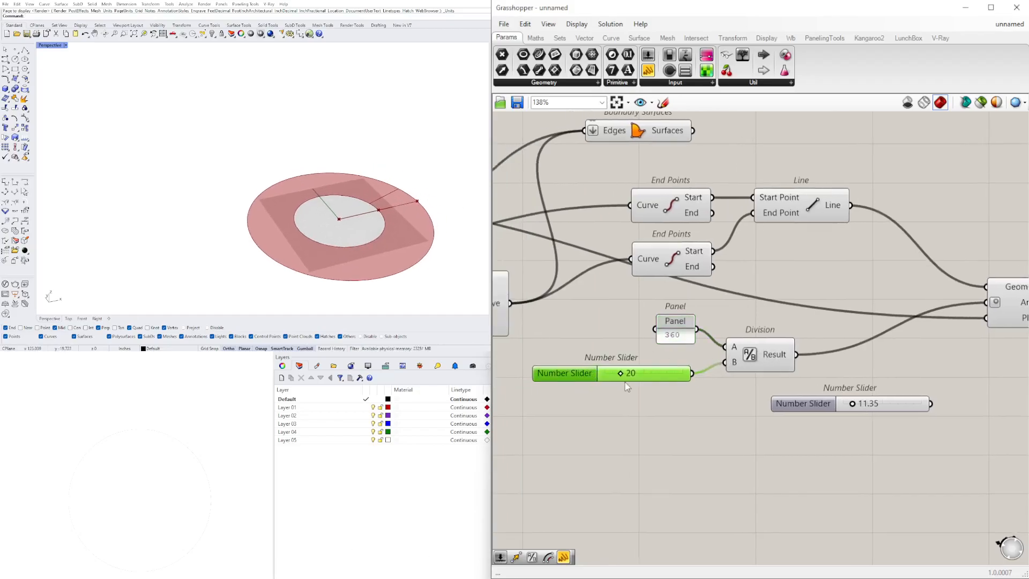
pyautogui.rightClick(557, 376)
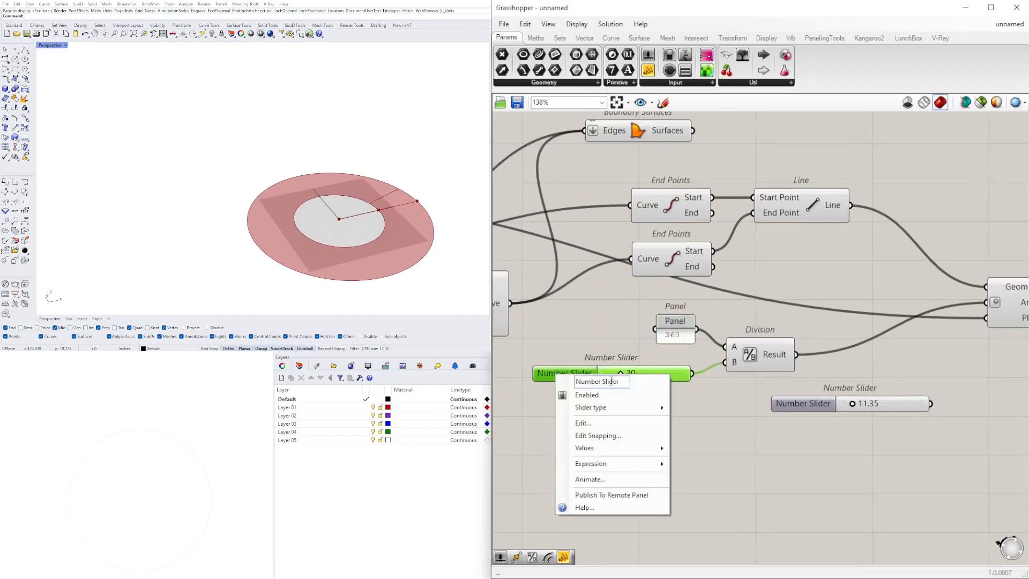
pyautogui.write('NUMBER OF TREADS')
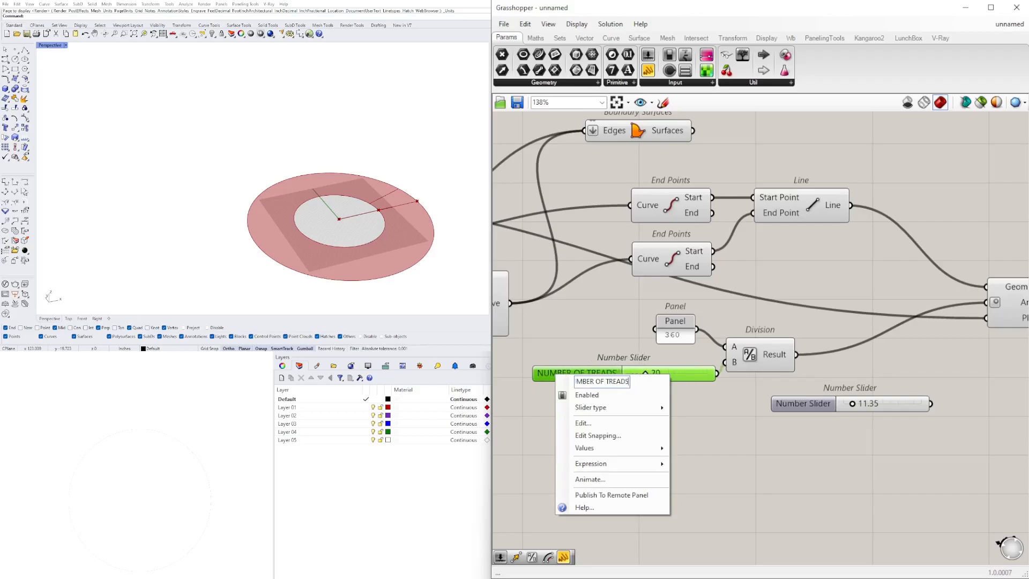
pyautogui.press('Return')
pyautogui.moveTo(570, 373); pyautogui.dragTo(531, 375)
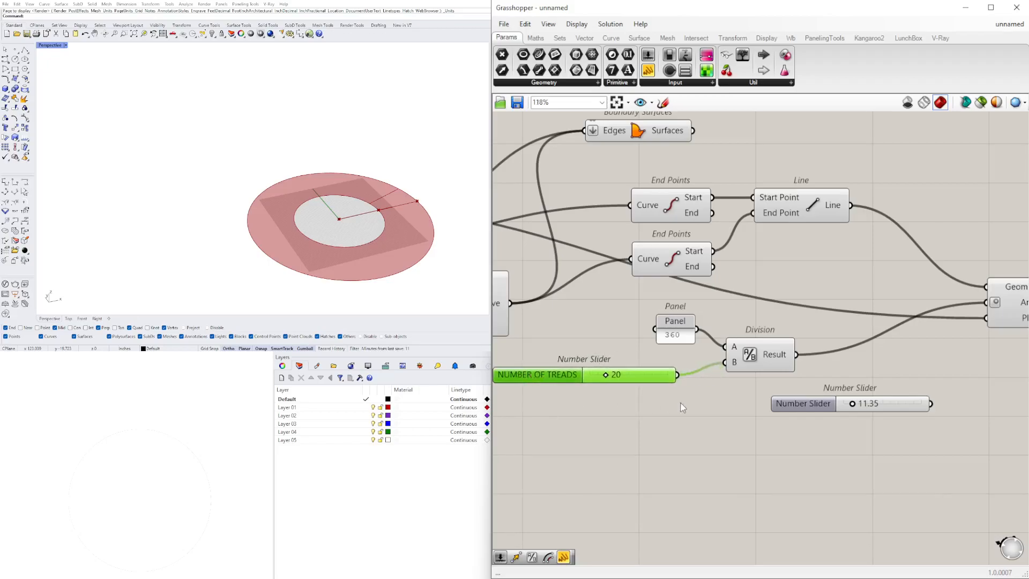
# Step: Select the Rotate component and examine the rotated line across the ring up close
pyautogui.scroll(1, 723, 401)
pyautogui.moveTo(886, 401); pyautogui.dragTo(695, 377, button='right')
pyautogui.click(878, 306)
pyautogui.scroll(4, 408, 168)
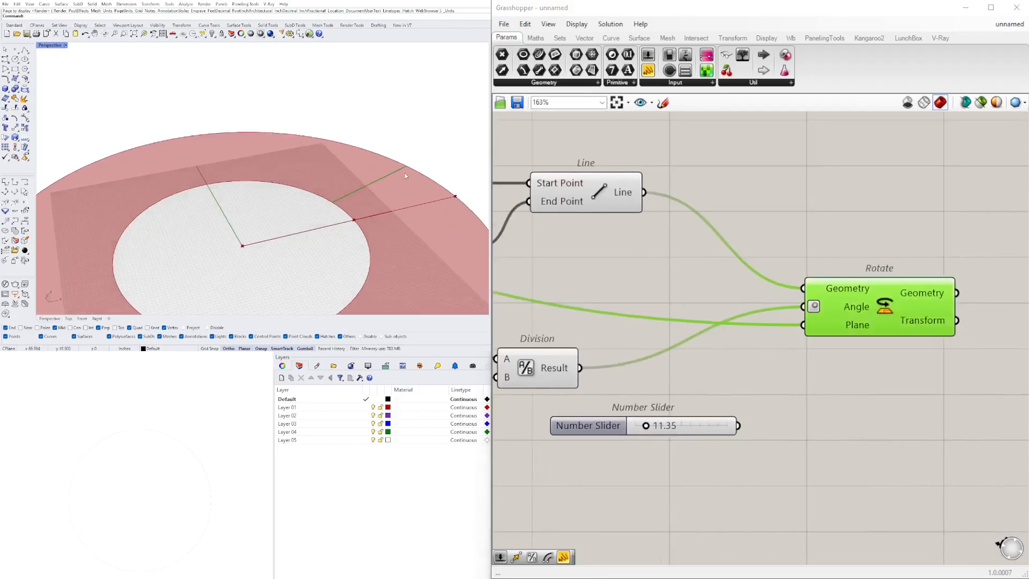
pyautogui.scroll(-4, 387, 194)
pyautogui.scroll(-2, 808, 310)
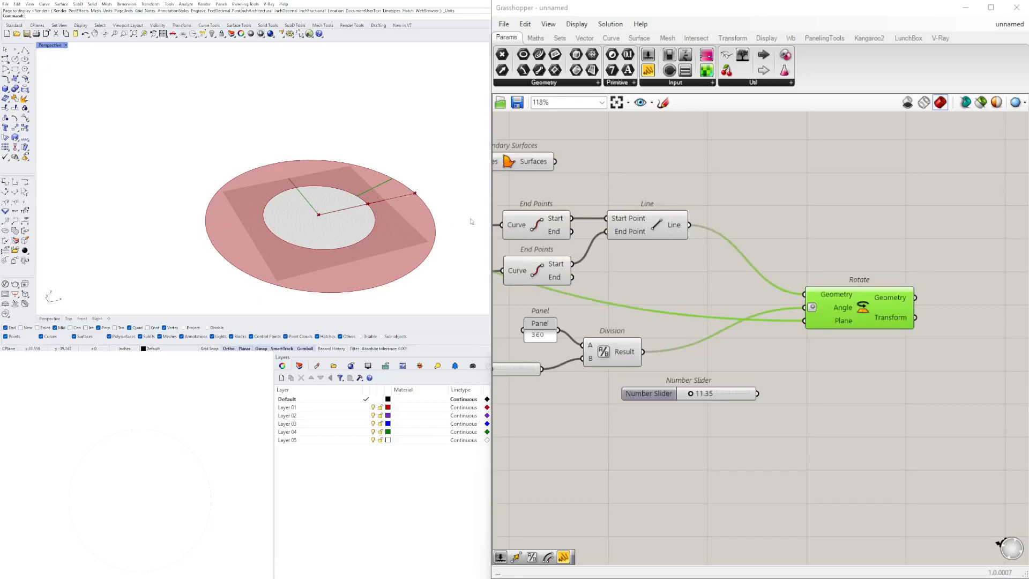
pyautogui.scroll(-2, 731, 316)
# Step: Place the Rotate component above the Line's level and shift the End Points and Line components slightly down
pyautogui.moveTo(819, 313); pyautogui.dragTo(810, 221)
pyautogui.click(671, 284)
pyautogui.scroll(1, 671, 284)
pyautogui.moveTo(671, 284); pyautogui.dragTo(574, 249)
pyautogui.click(857, 284)
pyautogui.moveTo(851, 214); pyautogui.dragTo(839, 226)
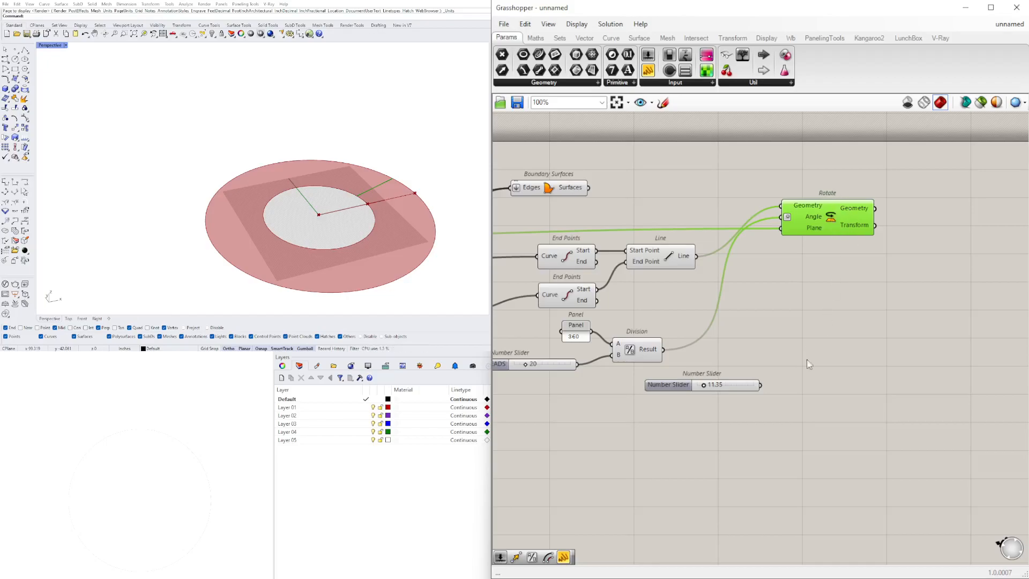
# Step: Check the previews of the Line, Rotate and Boundary Surfaces components to identify the splitting lines and the surface
pyautogui.moveTo(806, 354); pyautogui.dragTo(785, 361, button='right')
pyautogui.moveTo(834, 307); pyautogui.dragTo(865, 295, button='right')
pyautogui.click(648, 291)
pyautogui.click(826, 249)
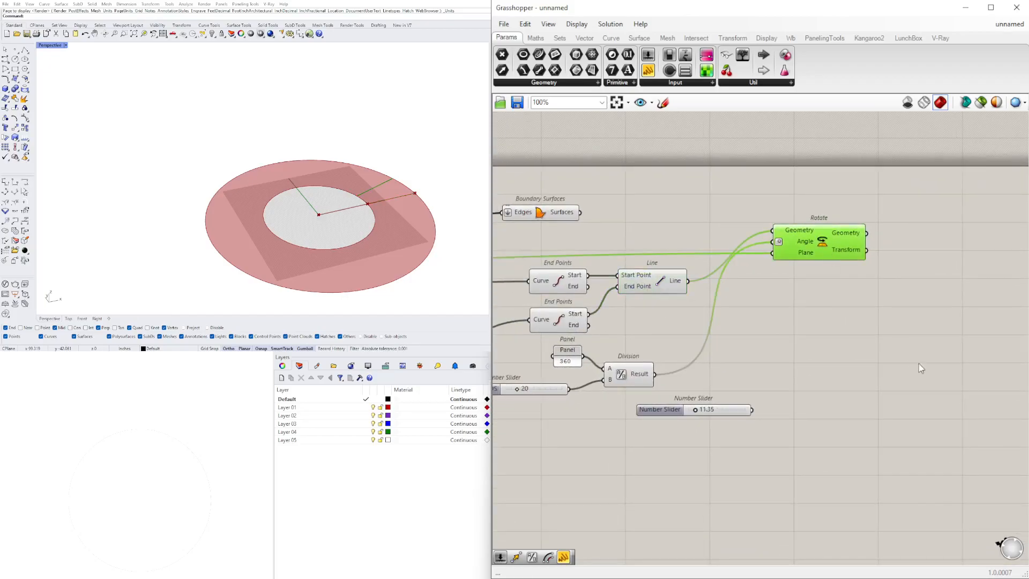
pyautogui.doubleClick(937, 374)
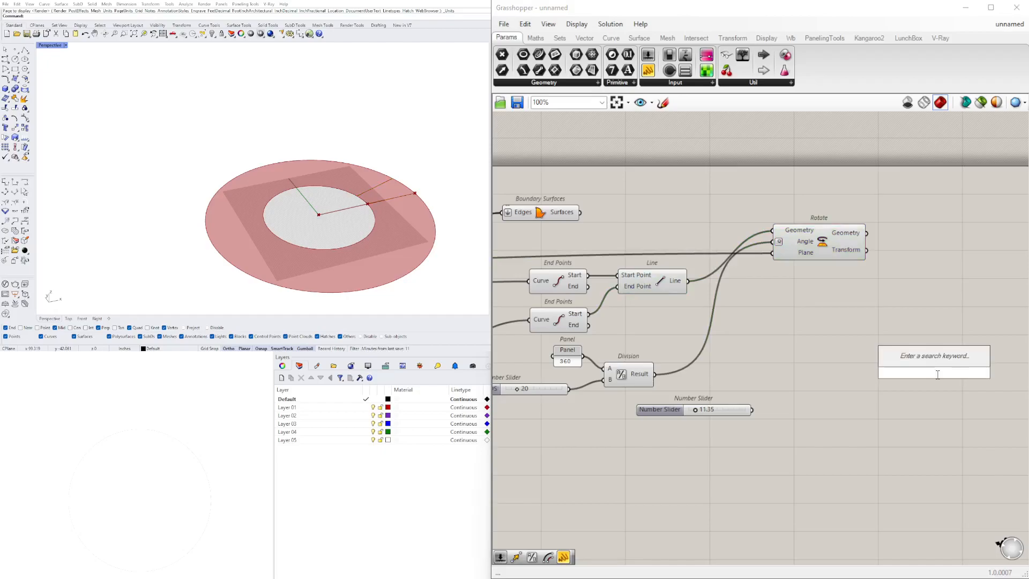
pyautogui.click(830, 256)
pyautogui.click(650, 288)
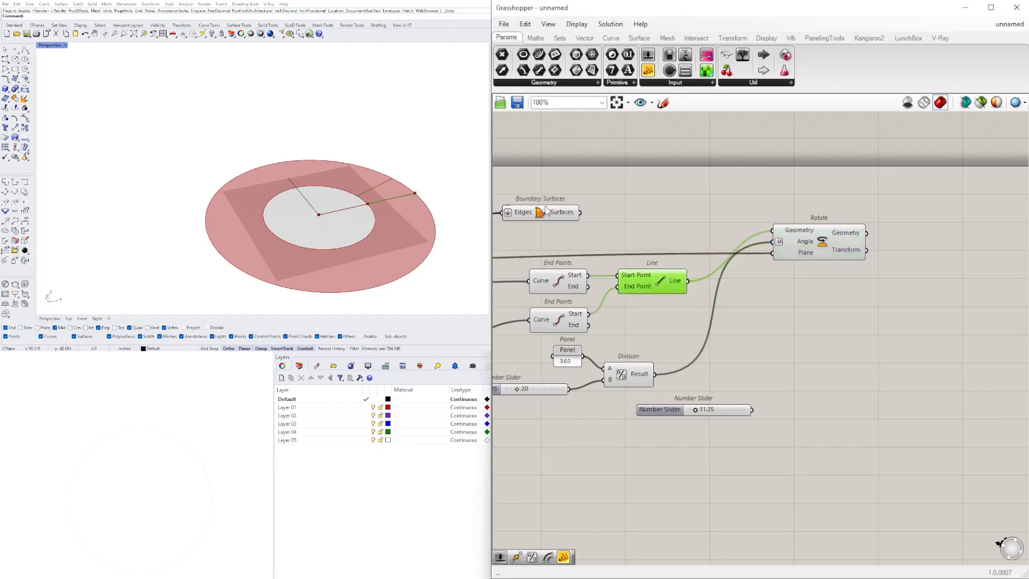
pyautogui.click(544, 212)
pyautogui.click(804, 250)
pyautogui.click(683, 282)
# Step: Add a Surface Split component beyond Rotate and connect the Boundary Surfaces output to its Surface input
pyautogui.doubleClick(731, 201)
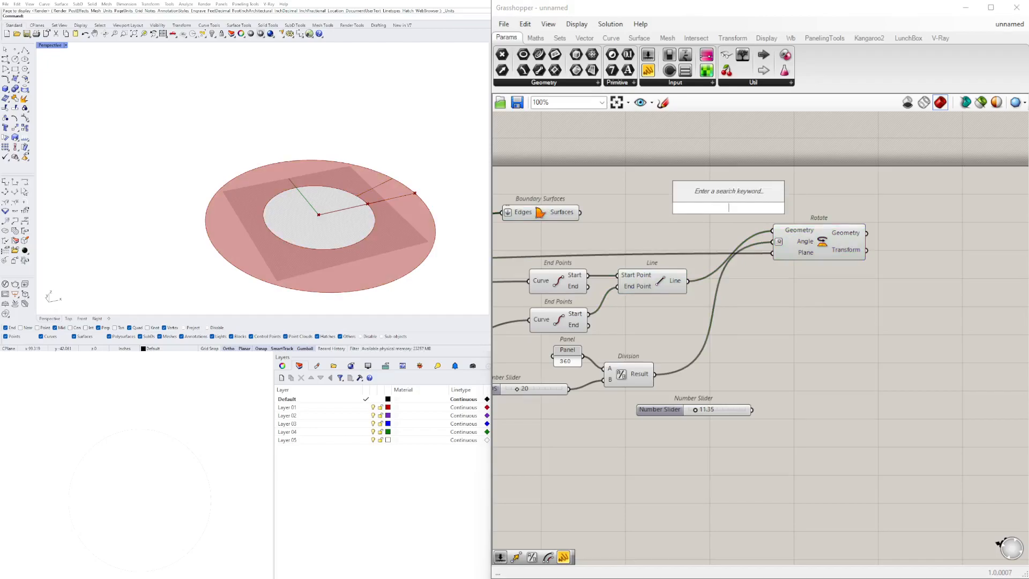
pyautogui.write('surface')
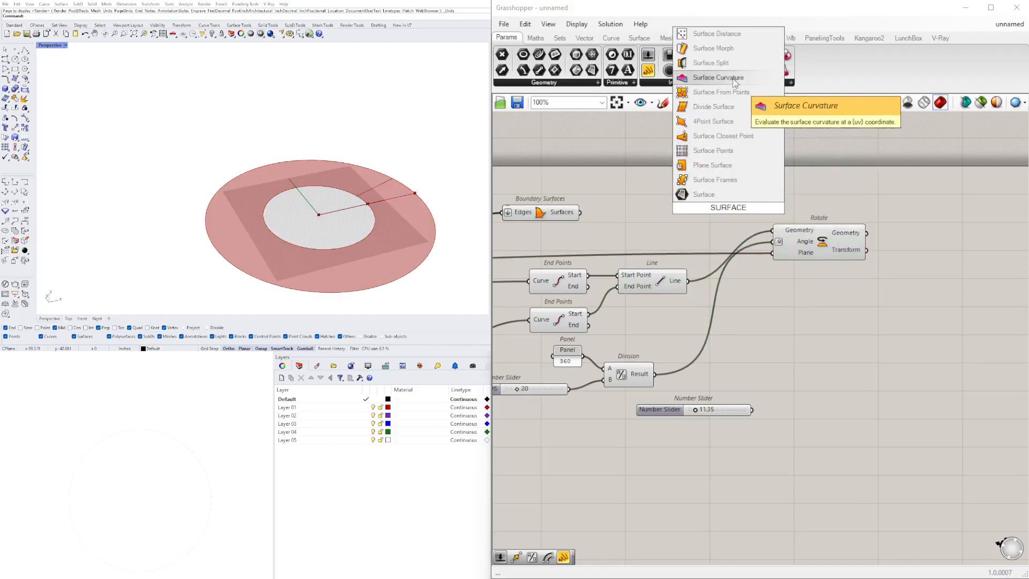
pyautogui.click(711, 62)
pyautogui.moveTo(734, 203); pyautogui.dragTo(967, 204)
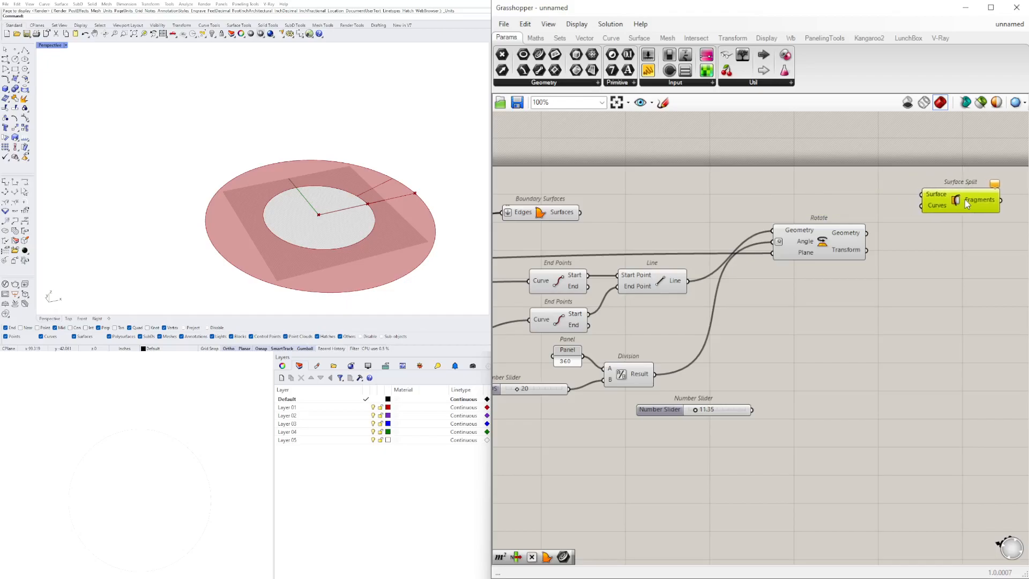
pyautogui.click(554, 218)
pyautogui.moveTo(579, 212); pyautogui.dragTo(921, 194)
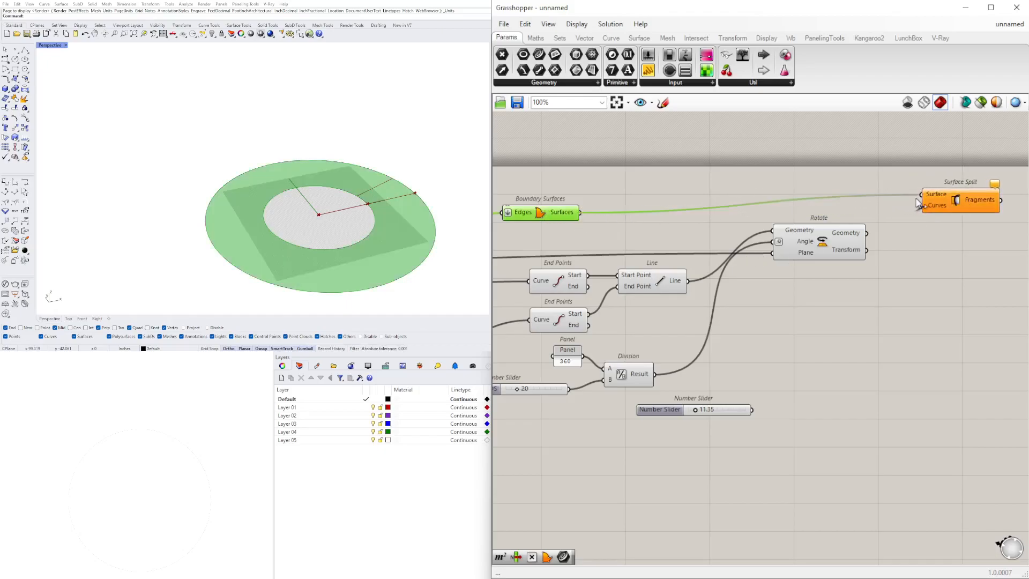
# Step: Connect the Rotate Geometry output and the Line output together to the Curves input of Surface Split
pyautogui.click(850, 239)
pyautogui.moveTo(866, 233); pyautogui.dragTo(966, 215)
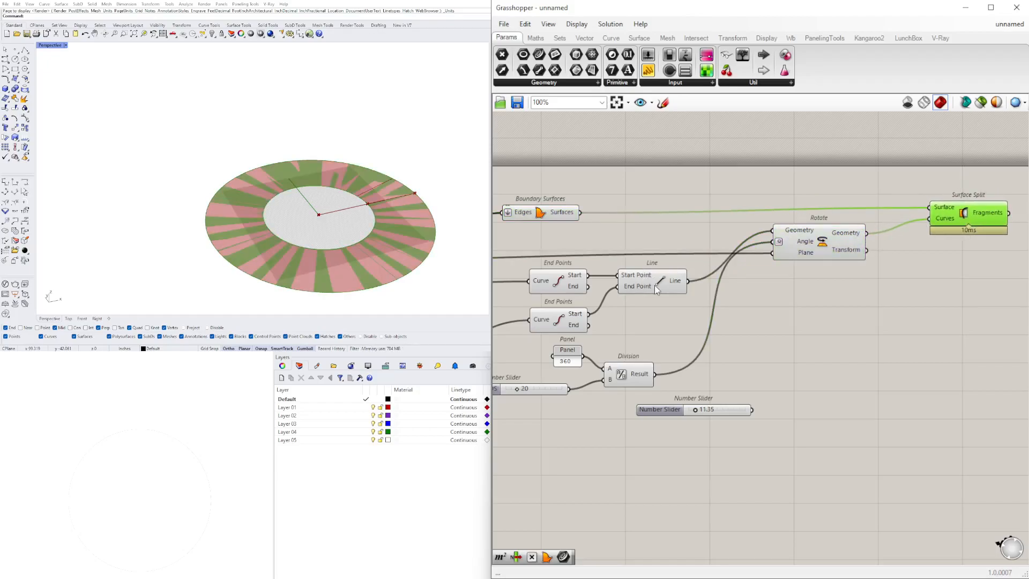
pyautogui.click(654, 285)
pyautogui.click(810, 248)
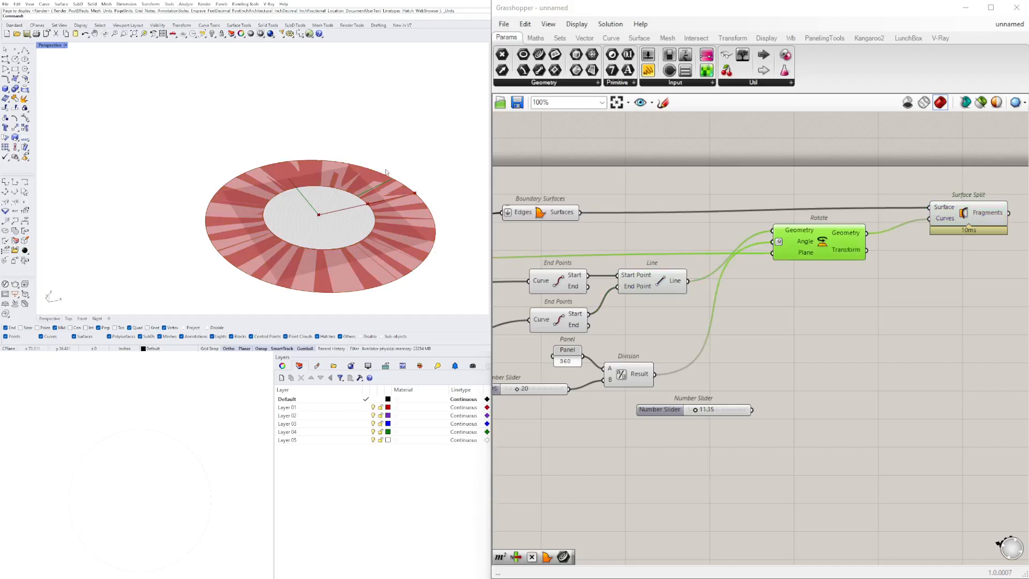
pyautogui.click(654, 287)
pyautogui.moveTo(688, 280); pyautogui.dragTo(944, 222)
# Step: Move Surface Split further away from Rotate and place Boundary Surfaces directly above Rotate
pyautogui.moveTo(790, 253)
pyautogui.mouseDown()
pyautogui.moveTo(806, 288)
pyautogui.moveTo(786, 248)
pyautogui.mouseUp()
pyautogui.moveTo(959, 225); pyautogui.dragTo(1000, 243)
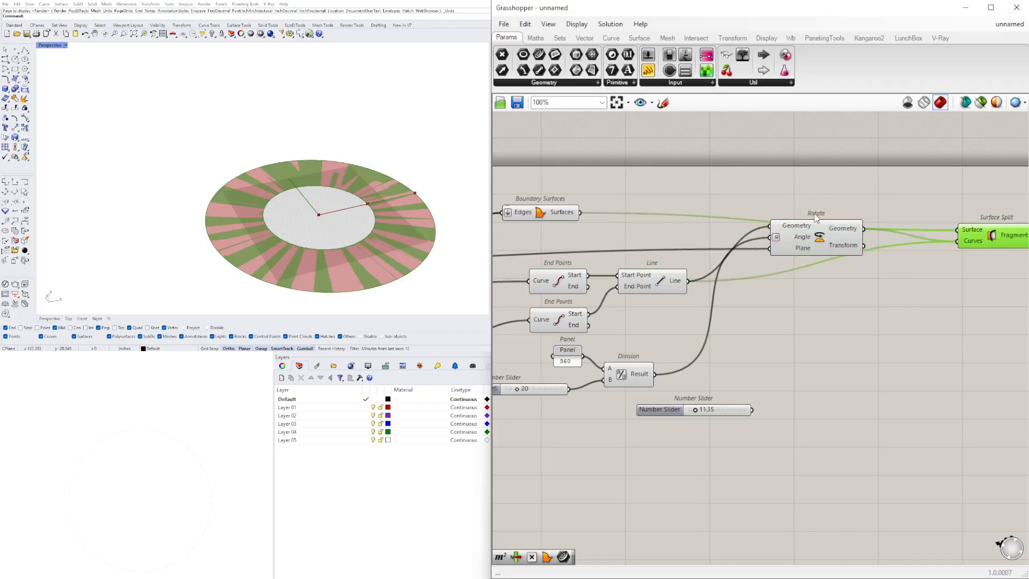
pyautogui.click(539, 195)
pyautogui.moveTo(538, 195); pyautogui.dragTo(806, 180)
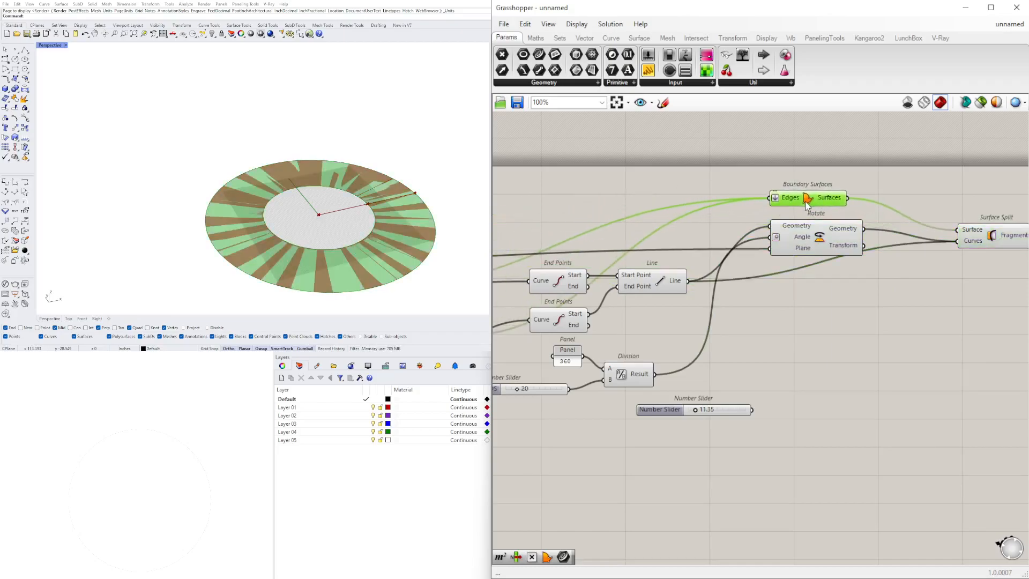
pyautogui.click(593, 242)
pyautogui.scroll(-2, 721, 310)
pyautogui.scroll(3, 804, 262)
pyautogui.moveTo(934, 309); pyautogui.dragTo(867, 314, button='right')
pyautogui.moveTo(912, 269); pyautogui.dragTo(918, 282)
pyautogui.click(837, 351)
# Step: Select the Surface Split component and examine its fragments in the ring preview
pyautogui.scroll(-3, 839, 356)
pyautogui.moveTo(943, 259); pyautogui.dragTo(873, 241, button='right')
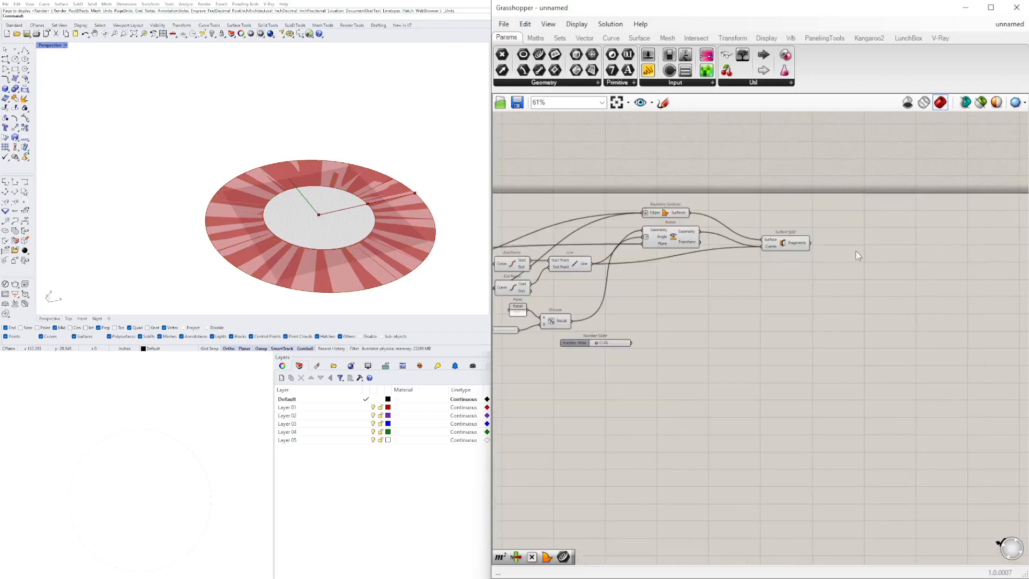
pyautogui.click(783, 247)
pyautogui.scroll(1, 836, 257)
pyautogui.scroll(-2, 854, 270)
pyautogui.scroll(4, 855, 270)
pyautogui.scroll(2, 853, 265)
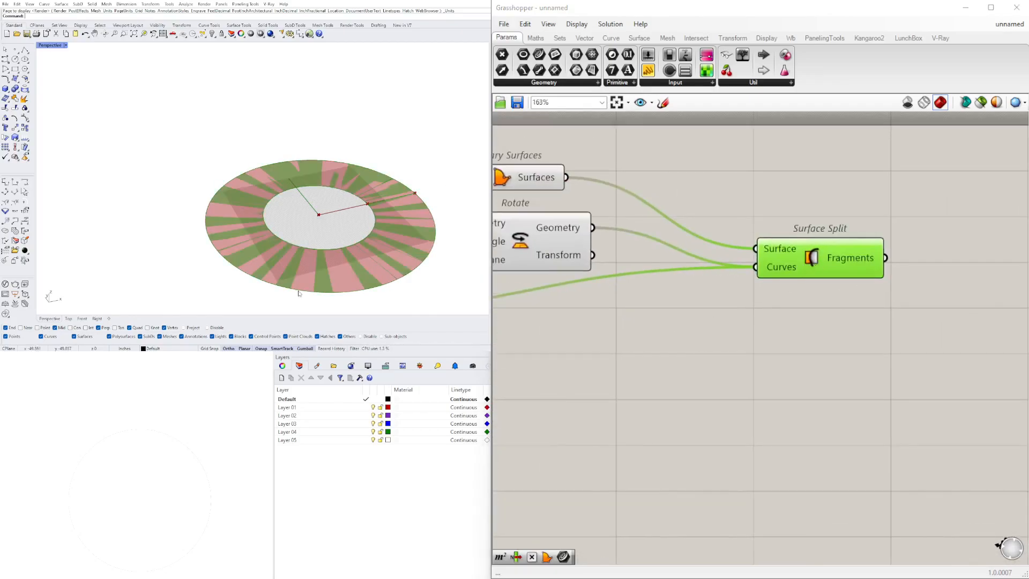
pyautogui.scroll(-3, 768, 254)
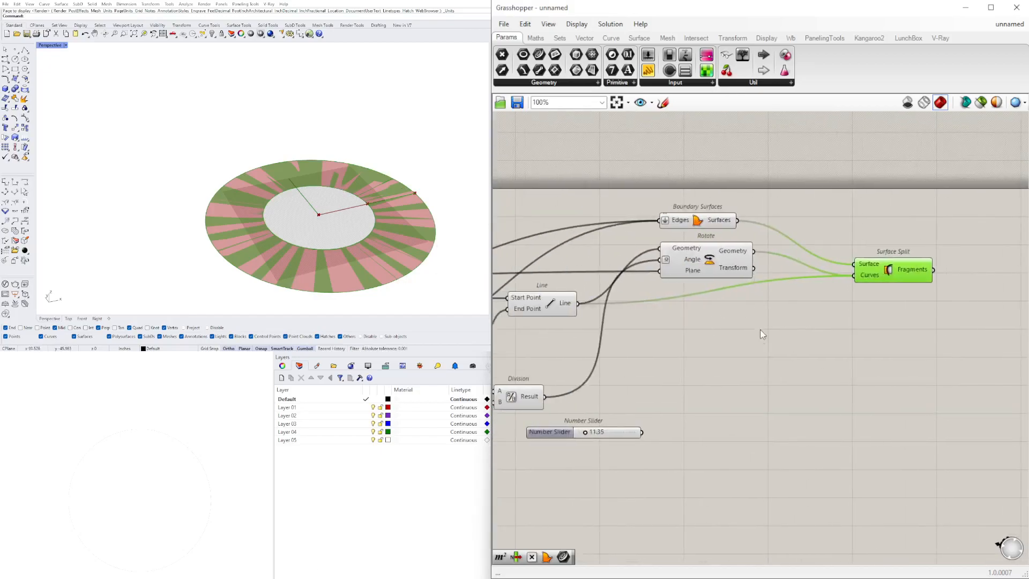
# Step: Turn off the preview of the Boundary Surfaces component
pyautogui.click(700, 225)
pyautogui.middleClick(693, 224)
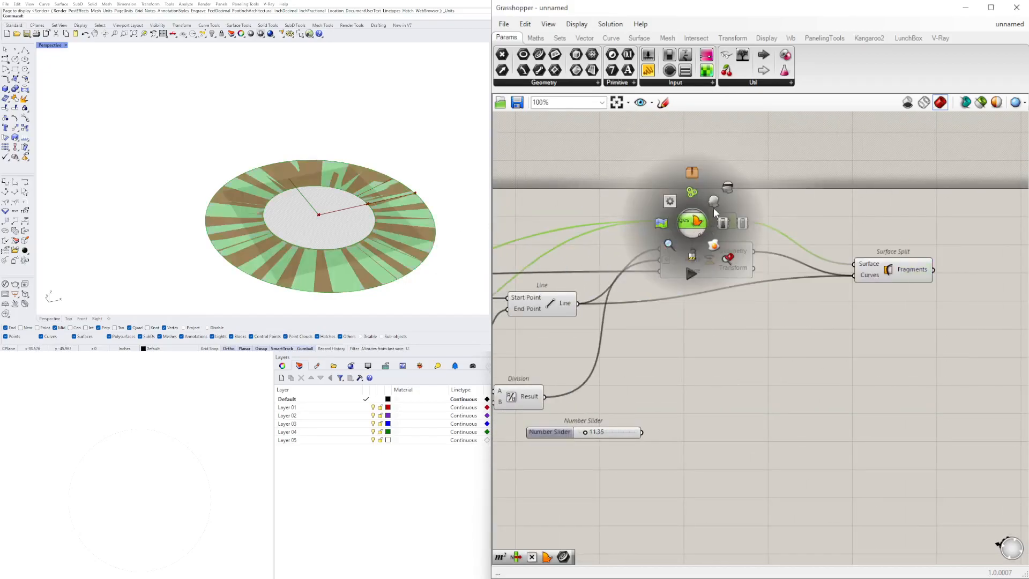
pyautogui.click(726, 189)
pyautogui.click(723, 338)
# Step: Compare the Rotate, Line and Surface Split previews to examine how the two radial lines divide the ring
pyautogui.click(701, 259)
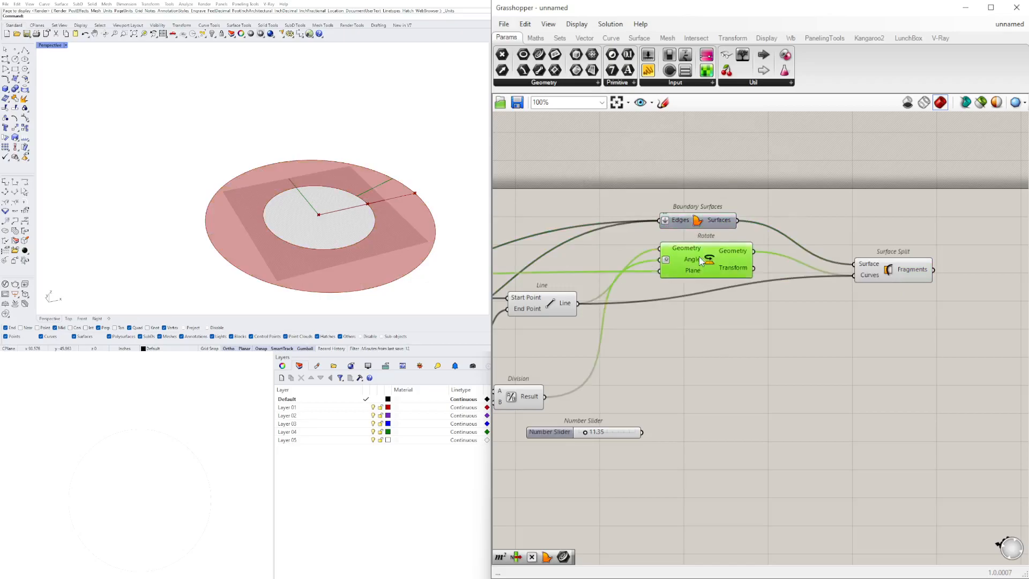
pyautogui.keyDown('shift'); pyautogui.click(569, 308); pyautogui.keyUp('shift')
pyautogui.moveTo(591, 300); pyautogui.dragTo(708, 287, button='right')
pyautogui.moveTo(864, 247); pyautogui.dragTo(729, 287, button='right')
pyautogui.click(777, 327)
pyautogui.click(874, 299)
pyautogui.moveTo(401, 202); pyautogui.dragTo(406, 231, button='right')
pyautogui.scroll(2, 396, 209)
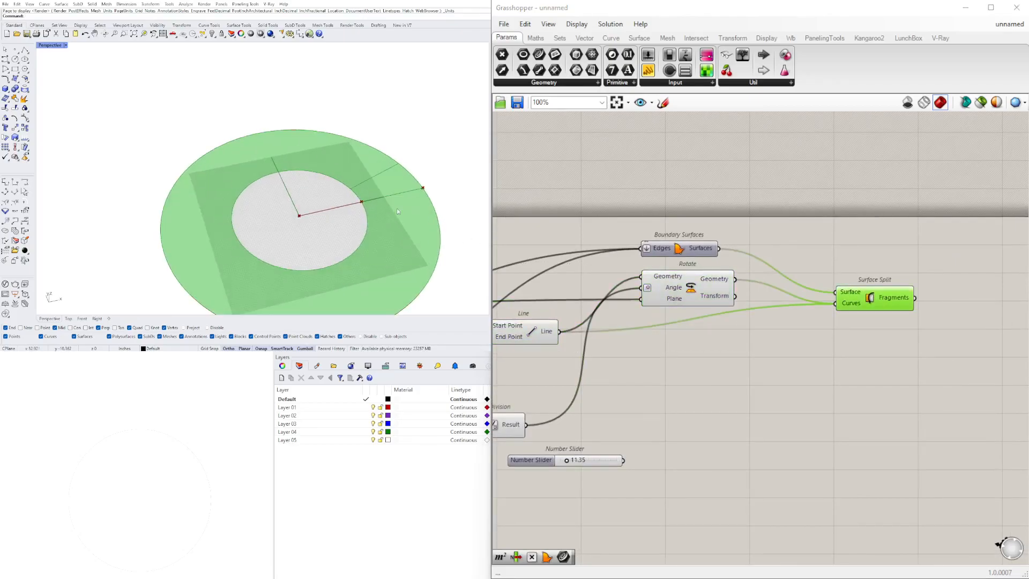
pyautogui.click(893, 354)
pyautogui.click(680, 295)
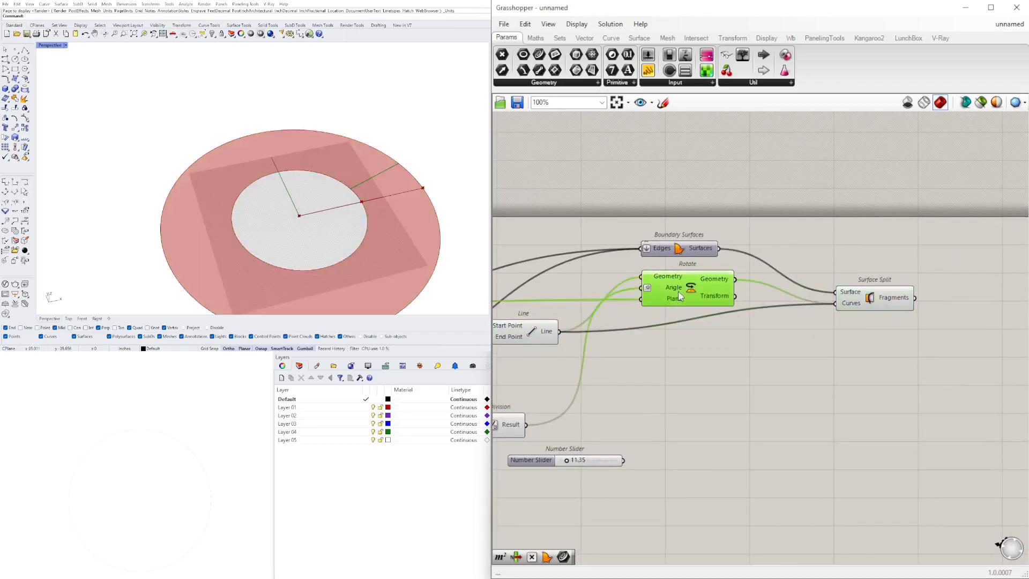
pyautogui.click(526, 336)
pyautogui.keyDown('shift'); pyautogui.click(676, 293); pyautogui.keyUp('shift')
pyautogui.moveTo(741, 310); pyautogui.dragTo(705, 326, button='right')
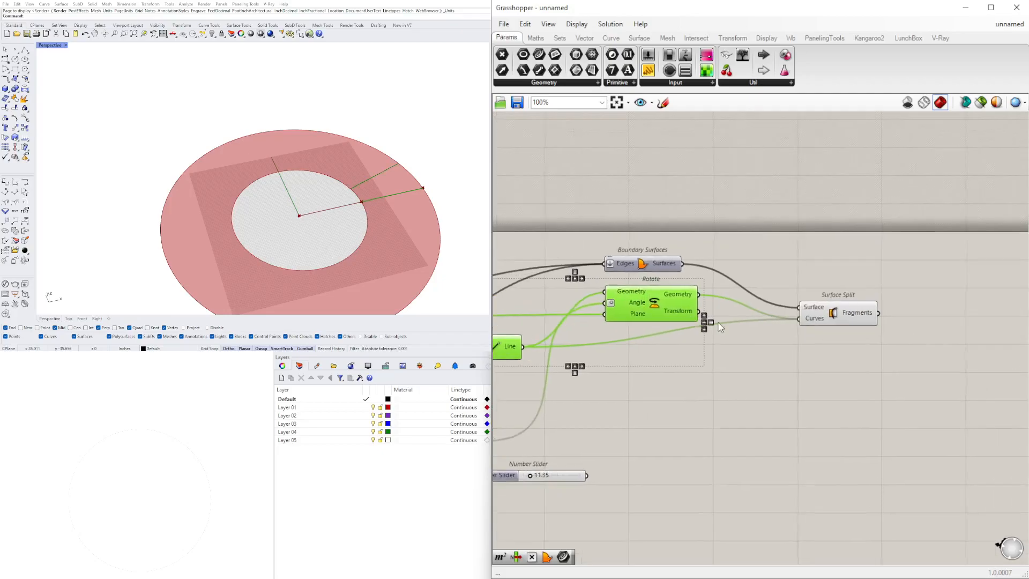
pyautogui.click(829, 313)
pyautogui.moveTo(635, 426); pyautogui.dragTo(730, 383, button='right')
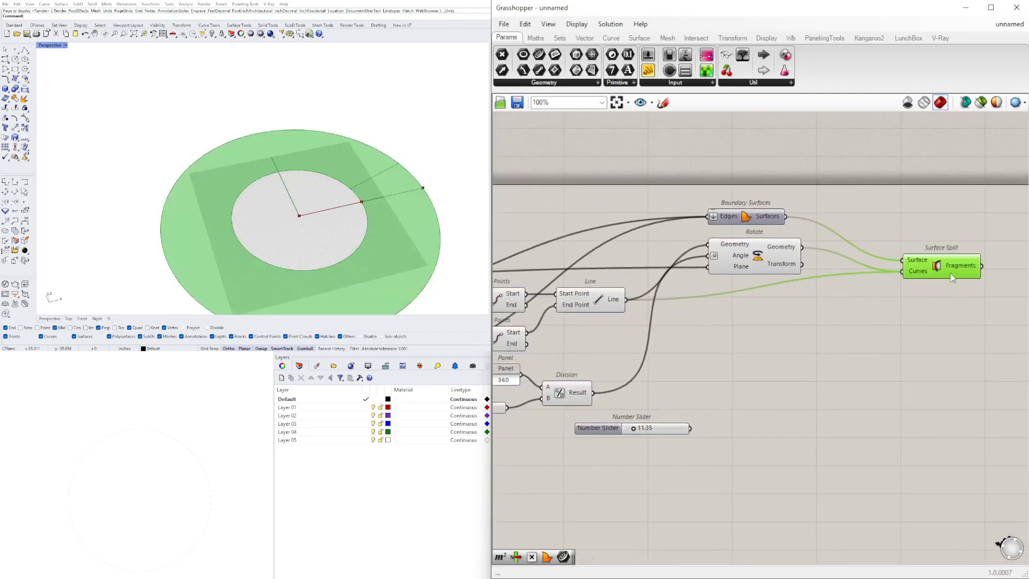
pyautogui.moveTo(963, 268)
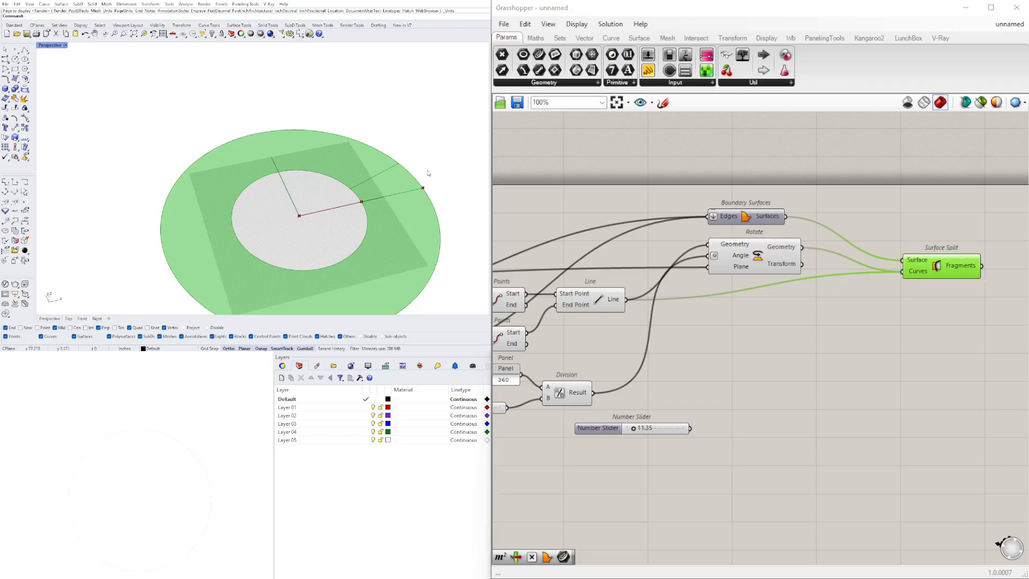
# Step: Set the NUMBER OF TREADS slider to 24
pyautogui.moveTo(664, 417); pyautogui.dragTo(823, 427, button='right')
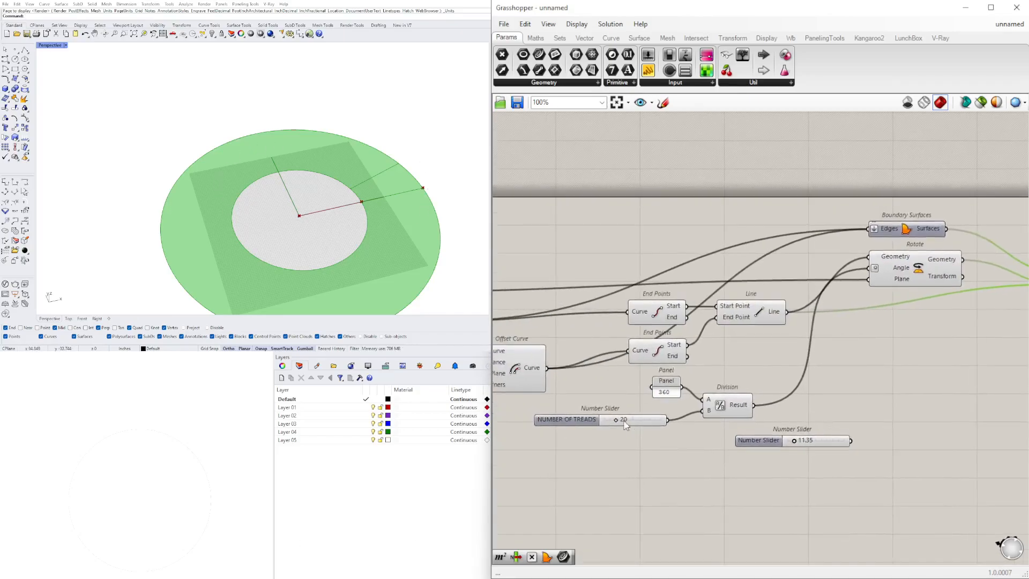
pyautogui.scroll(8, 622, 420)
pyautogui.moveTo(609, 422)
pyautogui.mouseDown()
pyautogui.moveTo(674, 418)
pyautogui.moveTo(583, 414)
pyautogui.moveTo(643, 418)
pyautogui.moveTo(590, 421)
pyautogui.moveTo(616, 416)
pyautogui.mouseUp()
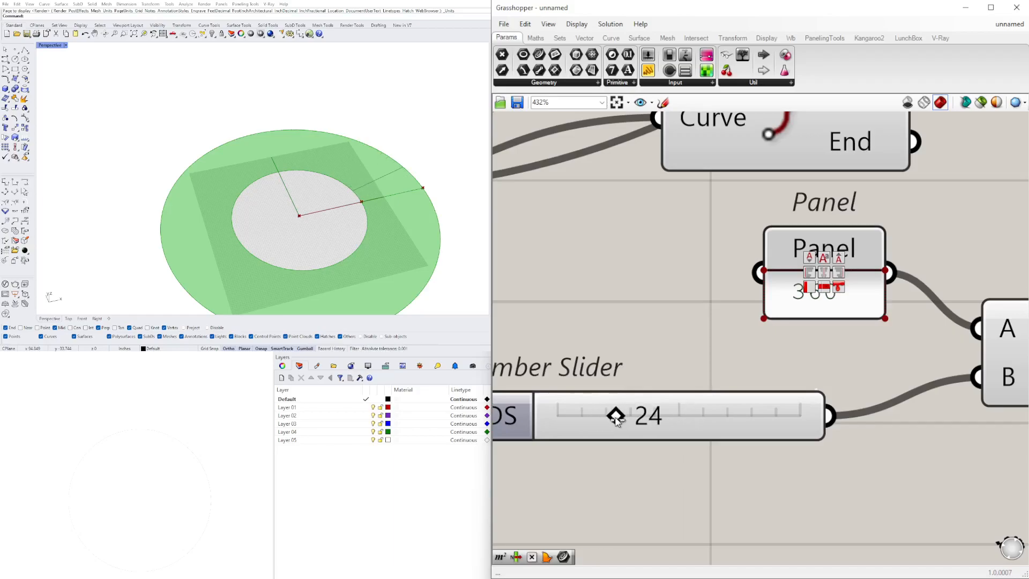
pyautogui.doubleClick(651, 421)
pyautogui.click(641, 422)
pyautogui.press('Return')
# Step: Move the Surface Split component closer to the Rotate component
pyautogui.scroll(-8, 724, 445)
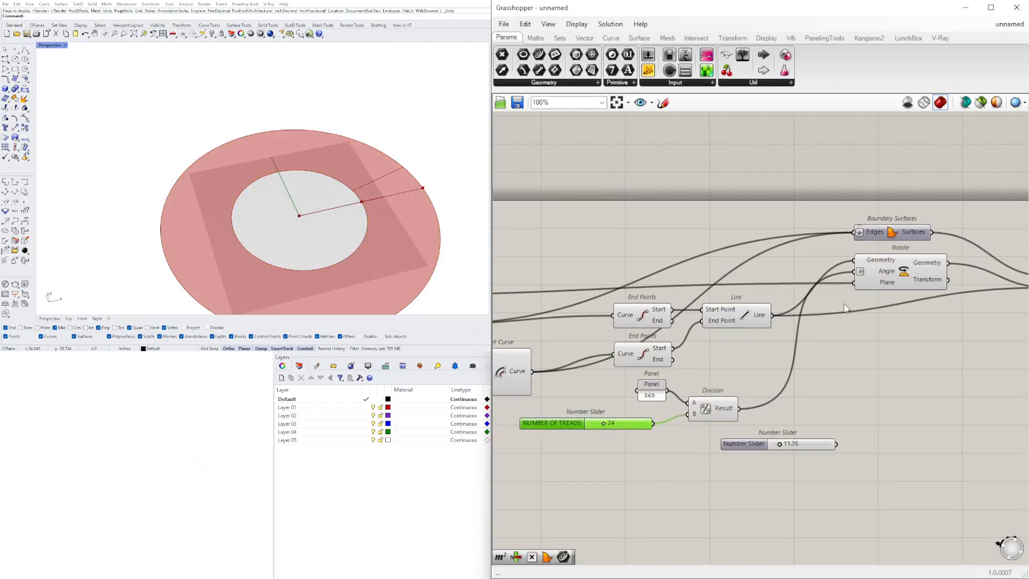
pyautogui.scroll(-2, 871, 311)
pyautogui.moveTo(976, 328); pyautogui.dragTo(660, 319, button='right')
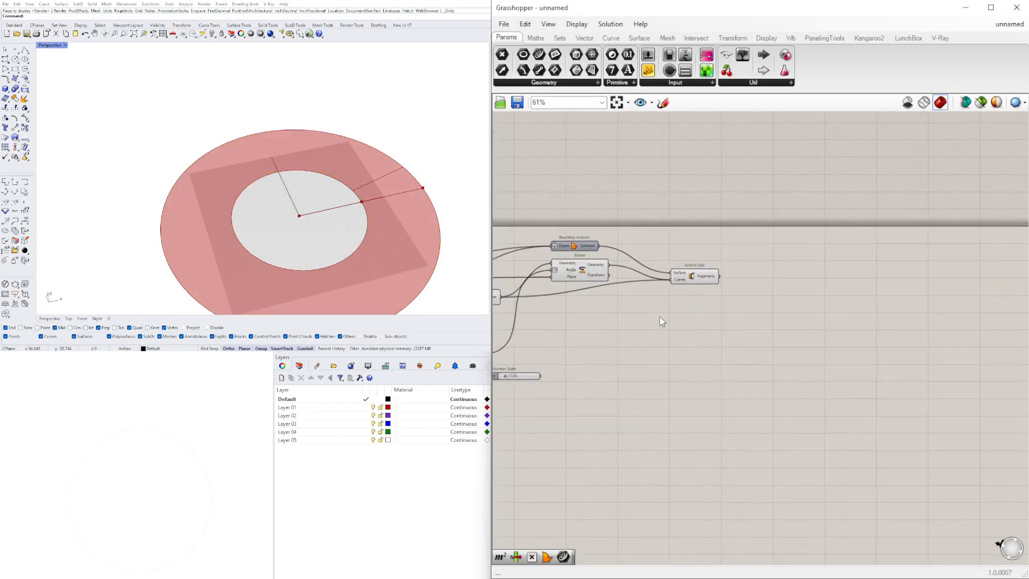
pyautogui.scroll(2, 660, 319)
pyautogui.click(693, 255)
pyautogui.moveTo(691, 259); pyautogui.dragTo(657, 269)
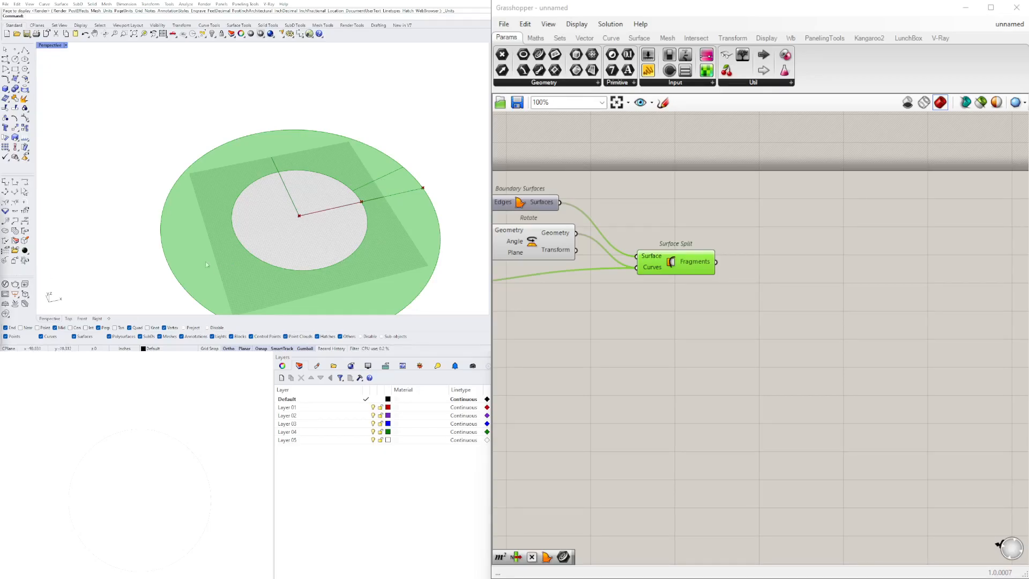
pyautogui.moveTo(632, 272); pyautogui.dragTo(627, 271)
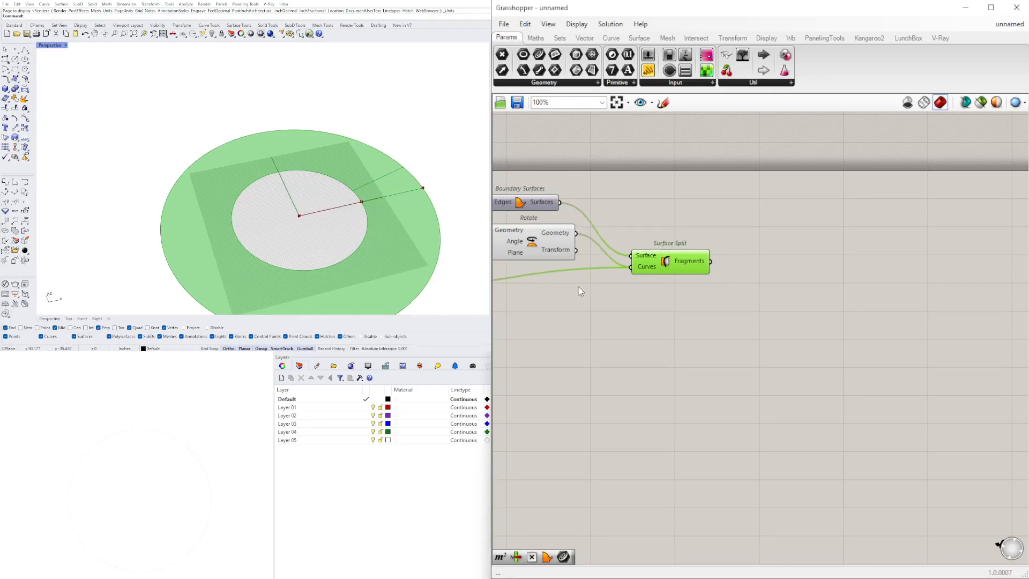
# Step: Add a List Item component spaced beyond Surface Split and check its Index input
pyautogui.doubleClick(753, 266)
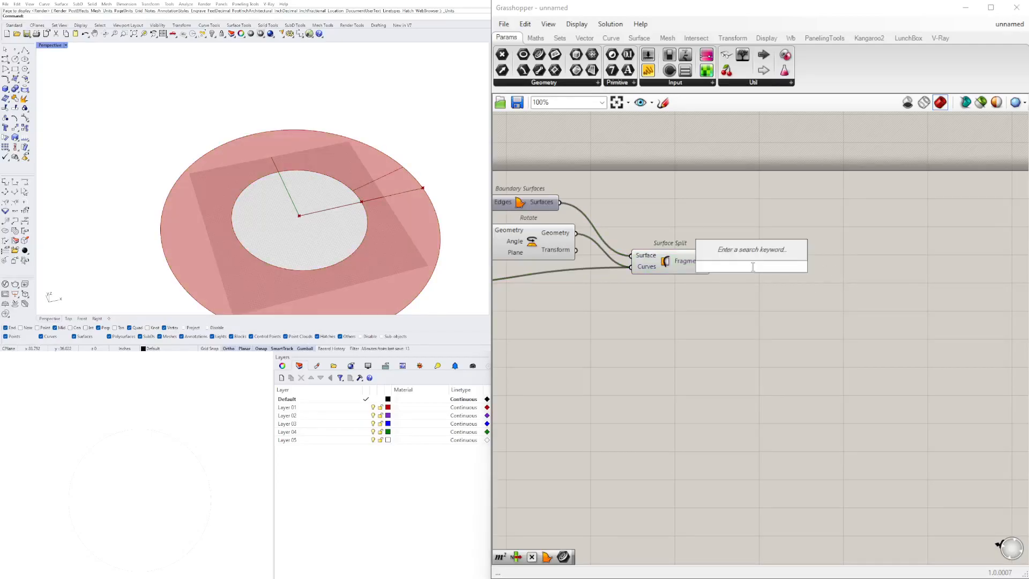
pyautogui.write('ITEM')
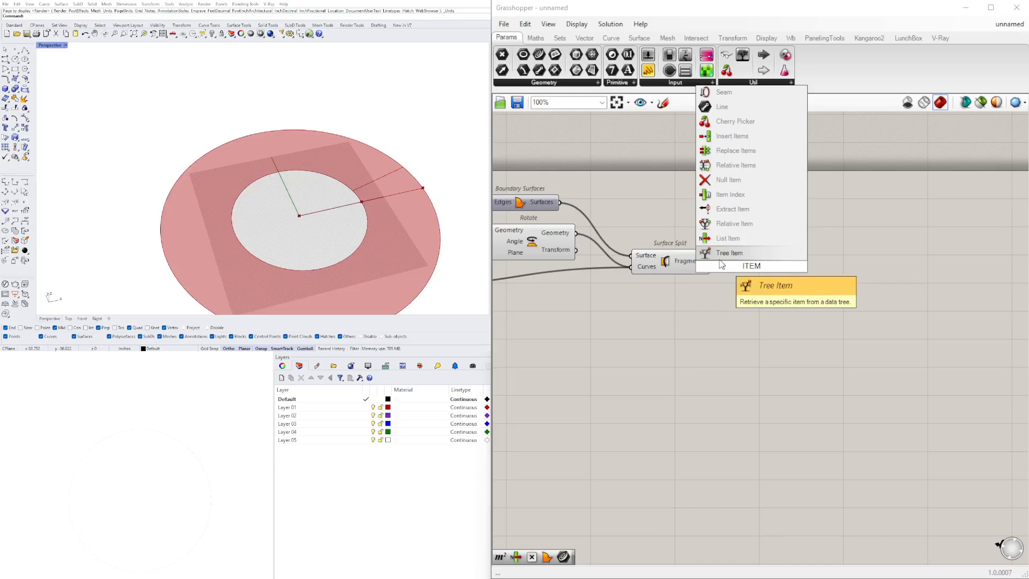
pyautogui.click(727, 239)
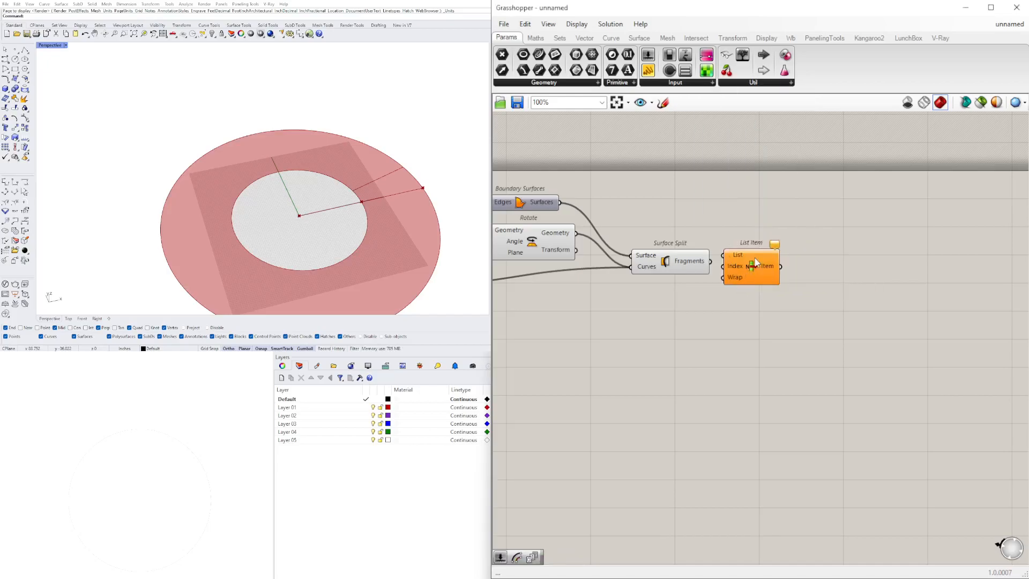
pyautogui.moveTo(754, 258); pyautogui.dragTo(783, 278)
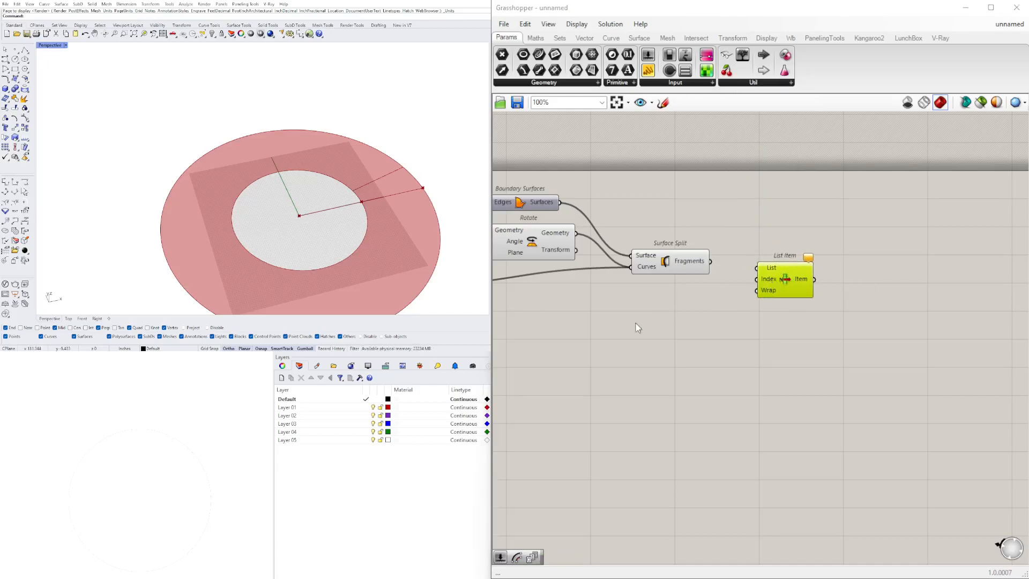
pyautogui.scroll(4, 659, 262)
pyautogui.click(663, 257)
pyautogui.moveTo(849, 295); pyautogui.dragTo(845, 290)
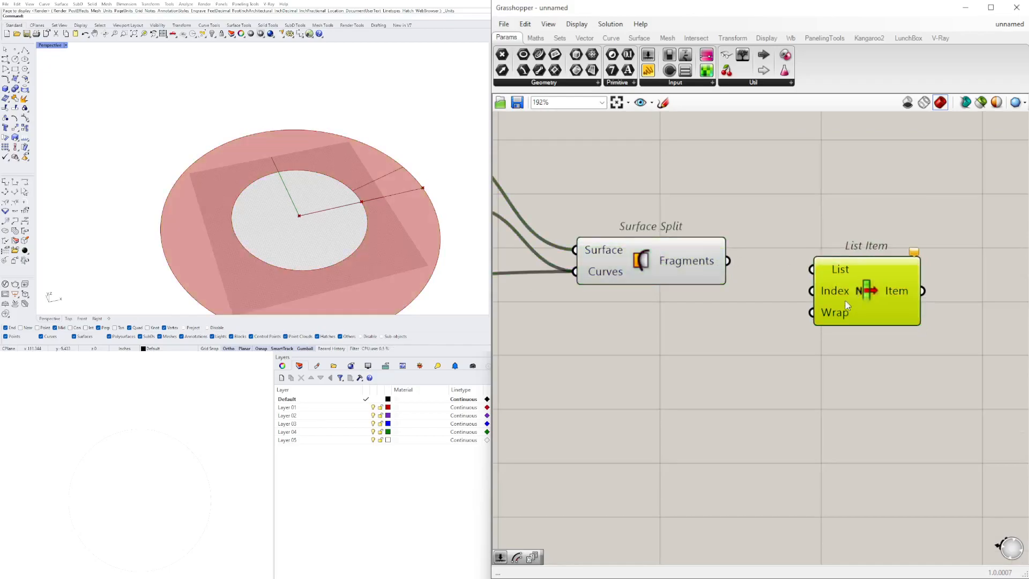
pyautogui.moveTo(838, 297)
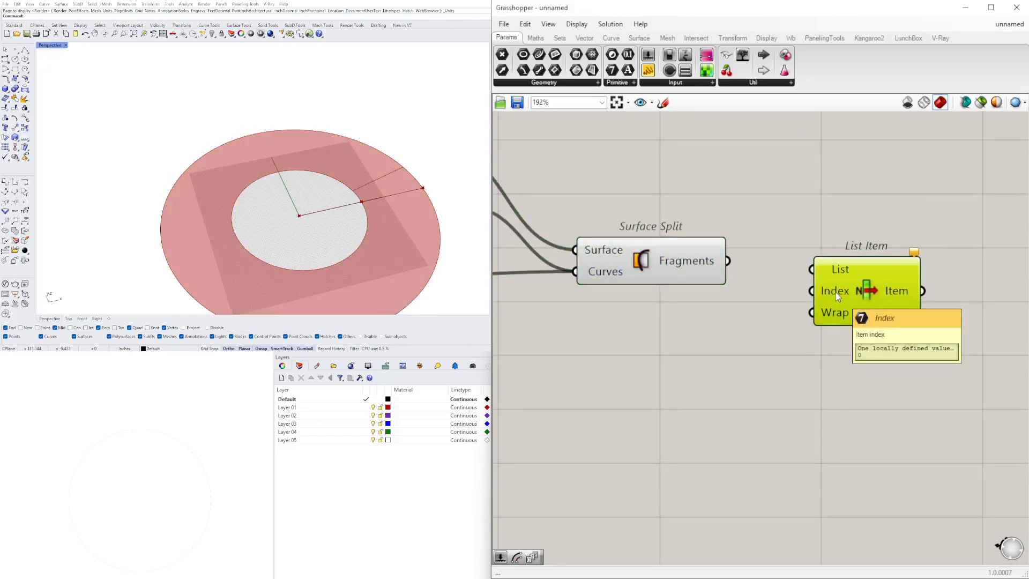
pyautogui.scroll(-4, 837, 297)
pyautogui.moveTo(838, 297); pyautogui.dragTo(753, 323, button='right')
pyautogui.moveTo(753, 323); pyautogui.dragTo(779, 329)
# Step: Add an Area component above List Item and connect the Surface Split Fragments output to its Geometry input
pyautogui.click(673, 304)
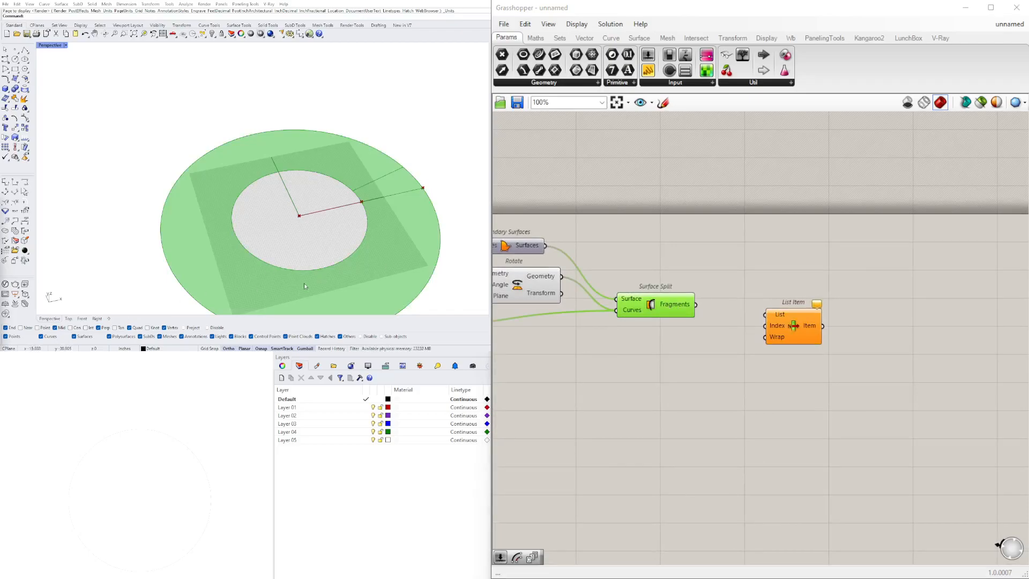
pyautogui.moveTo(742, 325); pyautogui.dragTo(720, 295, button='right')
pyautogui.click(750, 289)
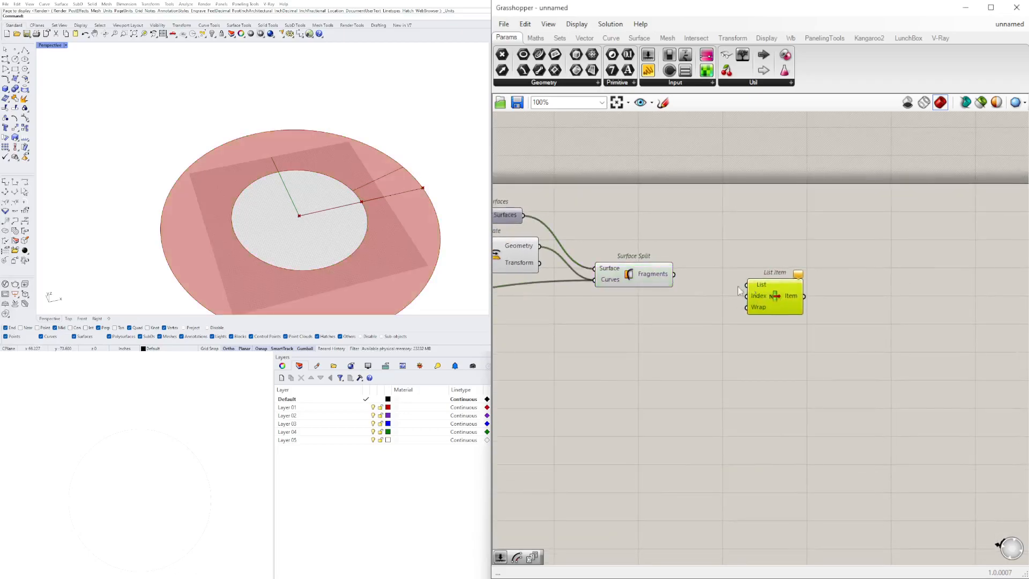
pyautogui.click(622, 282)
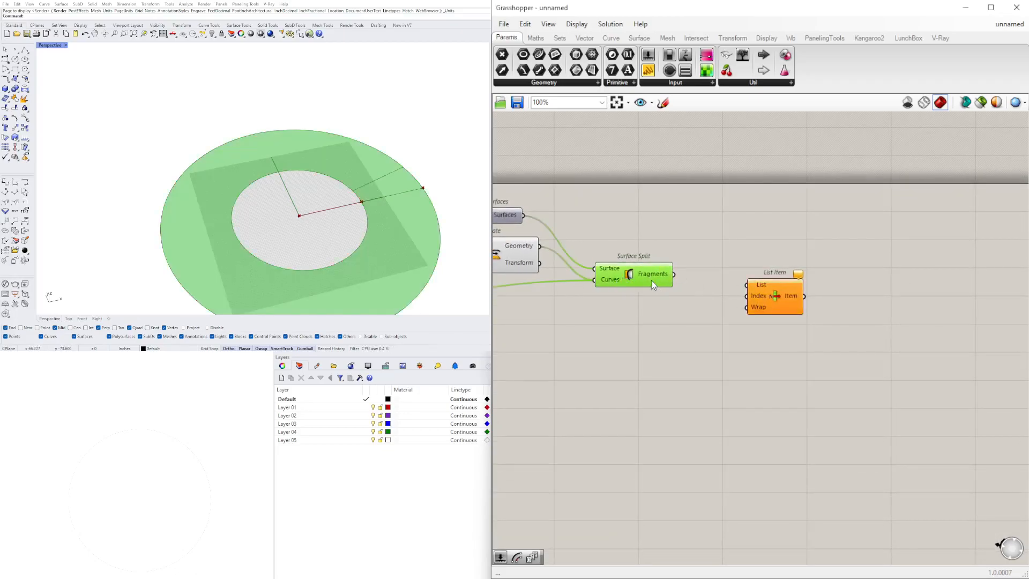
pyautogui.doubleClick(716, 234)
pyautogui.write('area')
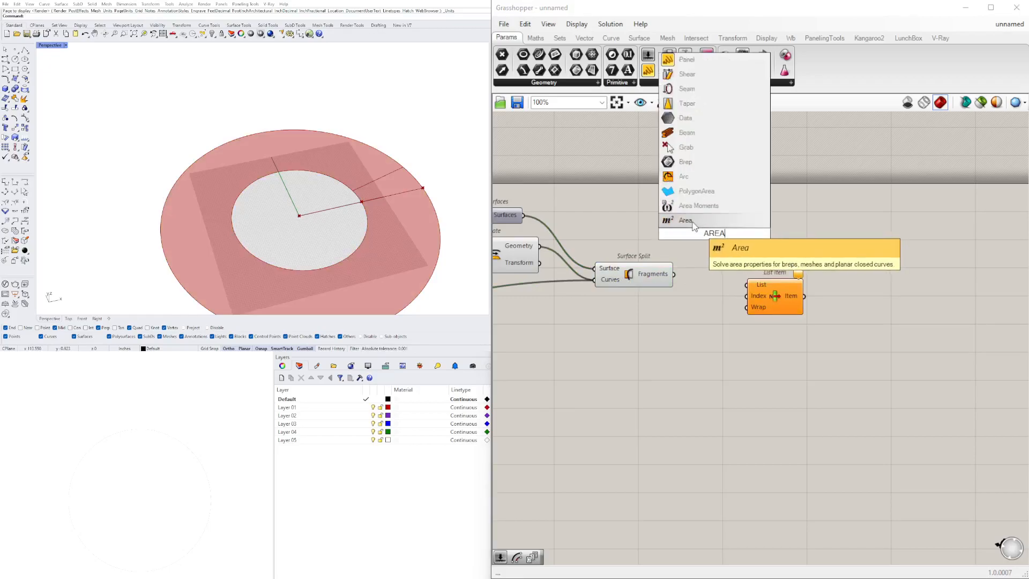
pyautogui.press('Return')
pyautogui.moveTo(674, 274); pyautogui.dragTo(736, 218)
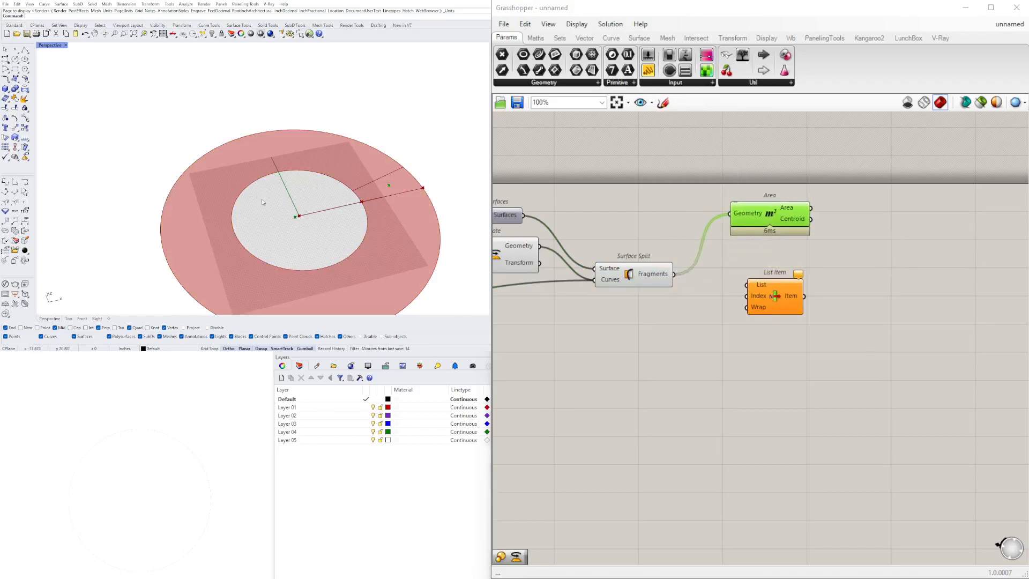
# Step: Graft the Geometry input of the Area component and select Area to examine the fragments' centroids
pyautogui.click(638, 278)
pyautogui.scroll(-3, 346, 212)
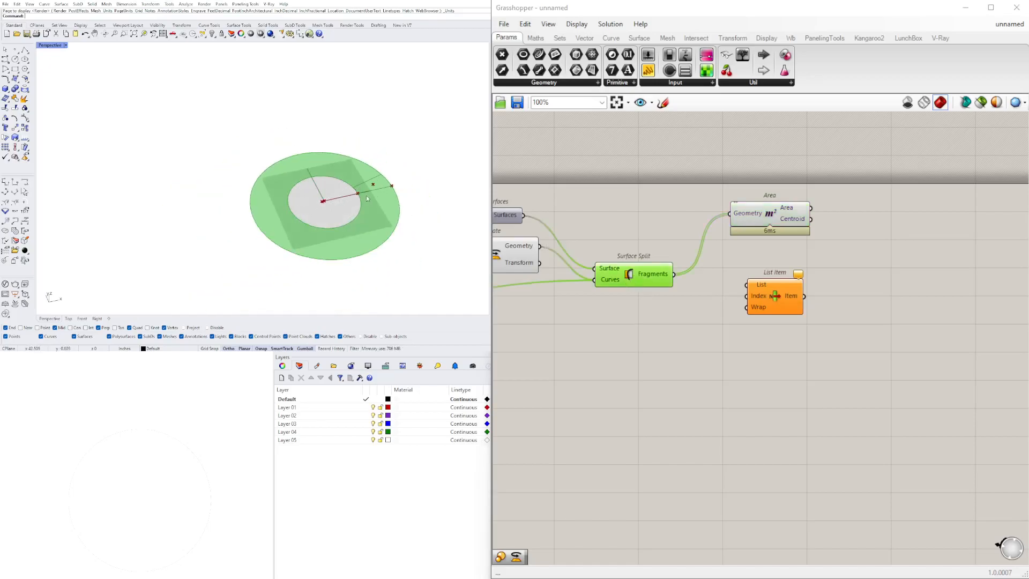
pyautogui.scroll(5, 364, 199)
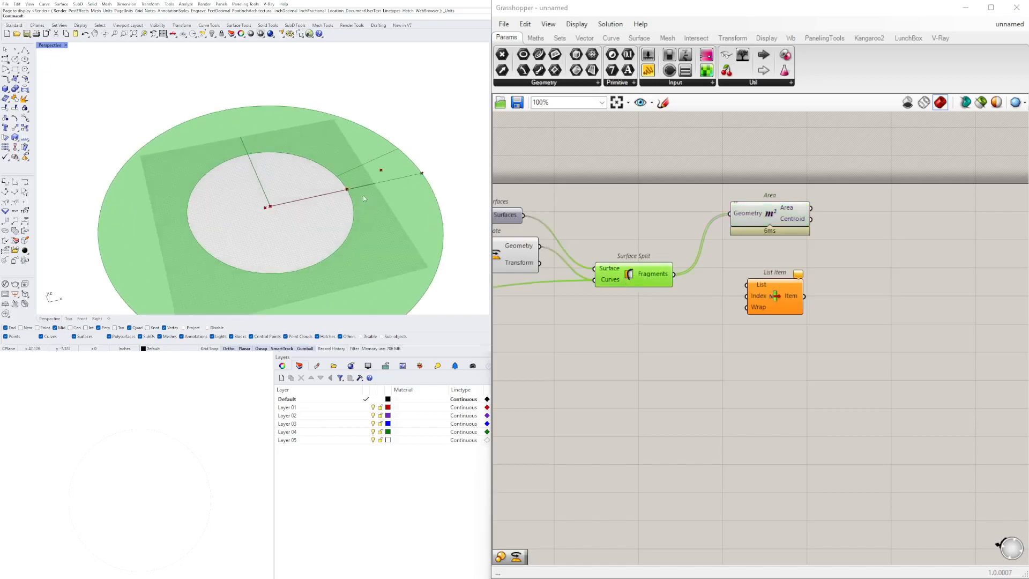
pyautogui.rightClick(739, 213)
pyautogui.click(772, 310)
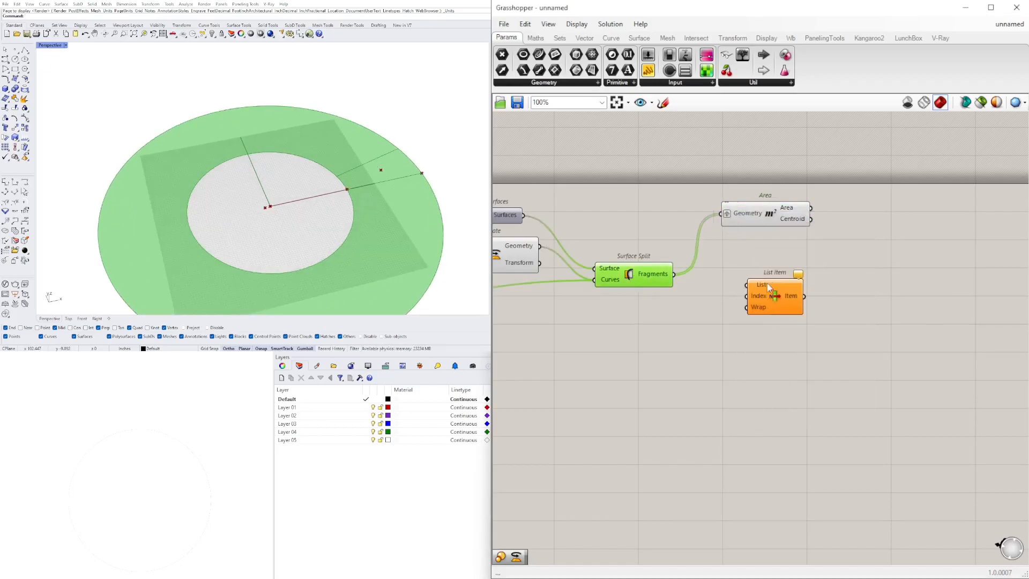
pyautogui.click(767, 224)
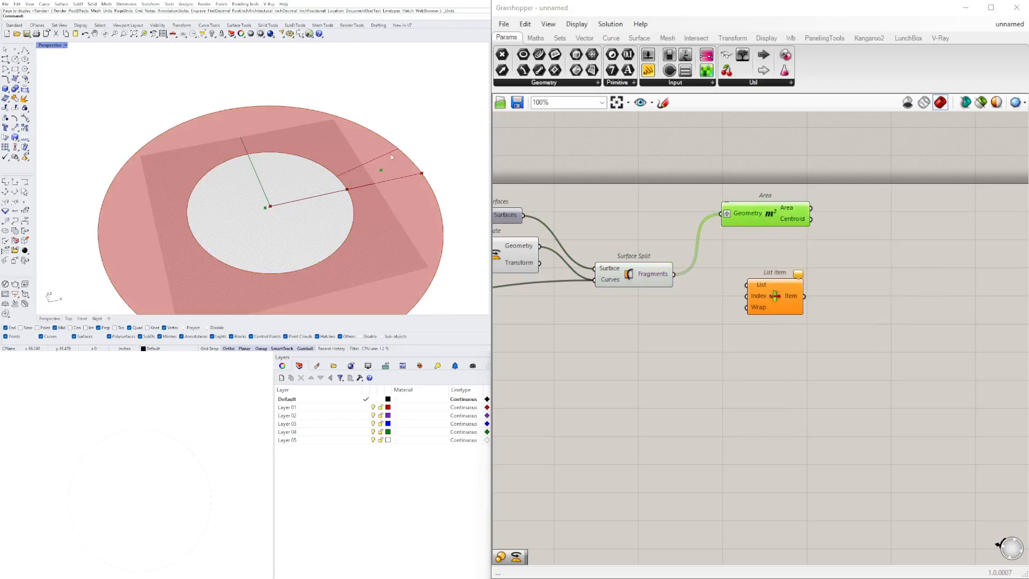
# Step: Delete the Area component and select Surface Split to examine its fragments in the viewport
pyautogui.click(641, 273)
pyautogui.click(777, 222)
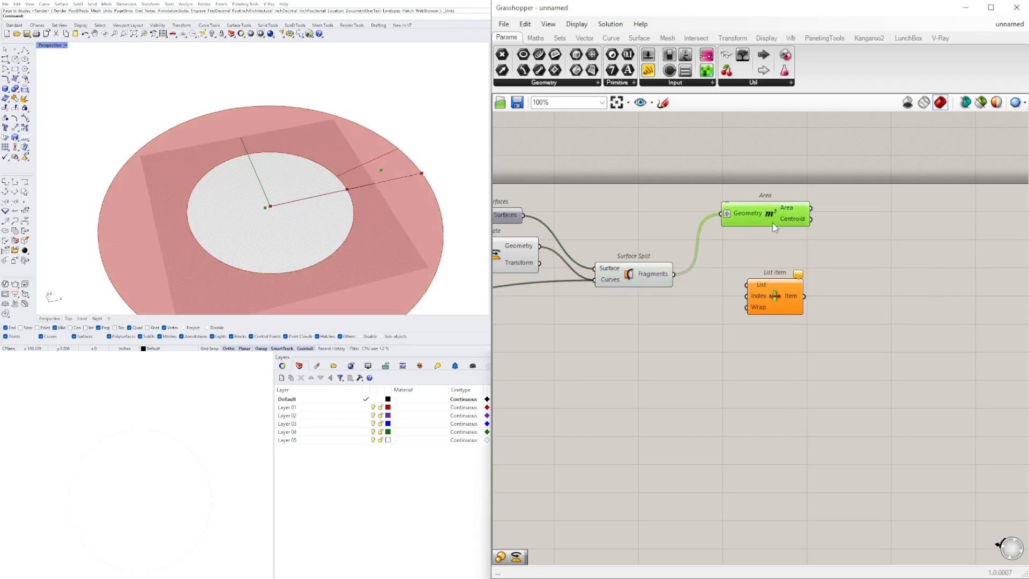
pyautogui.click(673, 289)
pyautogui.click(651, 277)
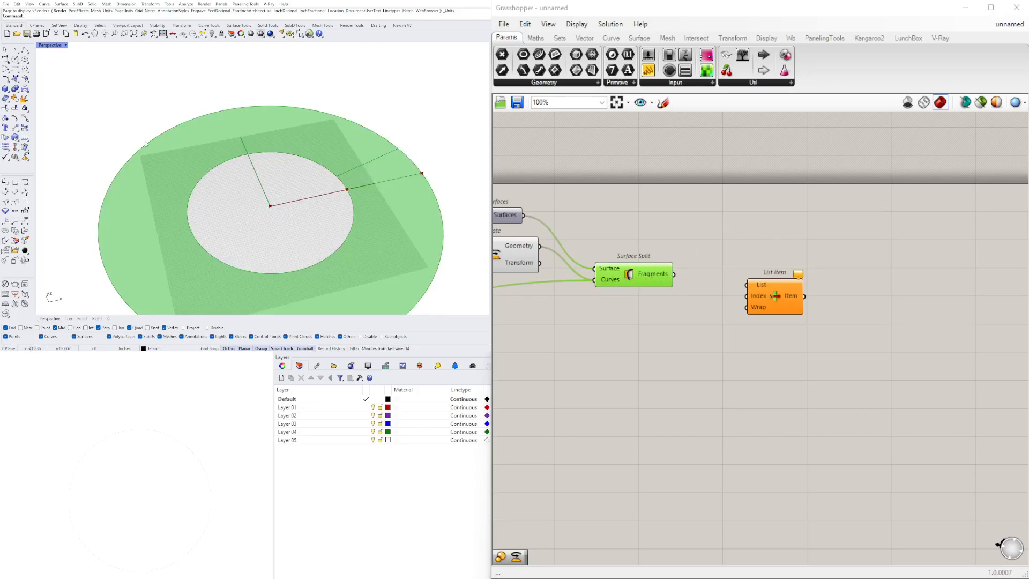
# Step: Connect the Surface Split Fragments output to List Item's List input, reverse that input, and align List Item beside Surface Split
pyautogui.moveTo(674, 274); pyautogui.dragTo(735, 294)
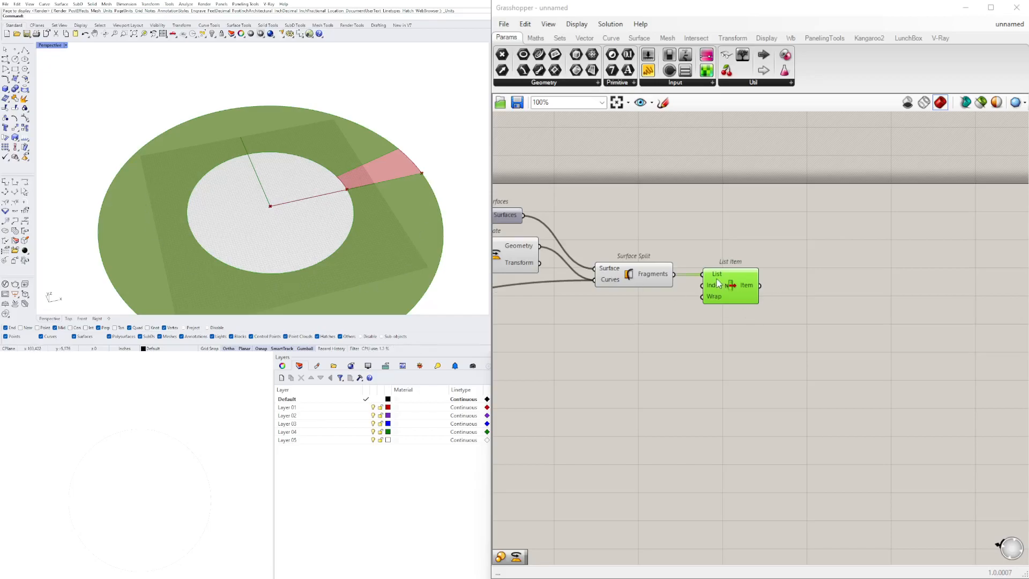
pyautogui.moveTo(714, 291); pyautogui.dragTo(711, 307)
pyautogui.moveTo(706, 307)
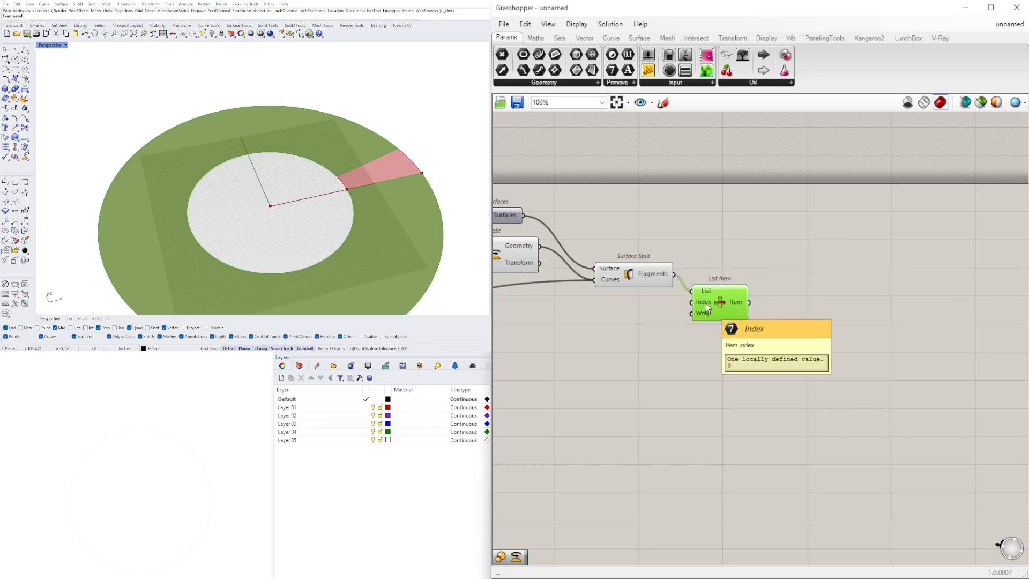
pyautogui.rightClick(701, 291)
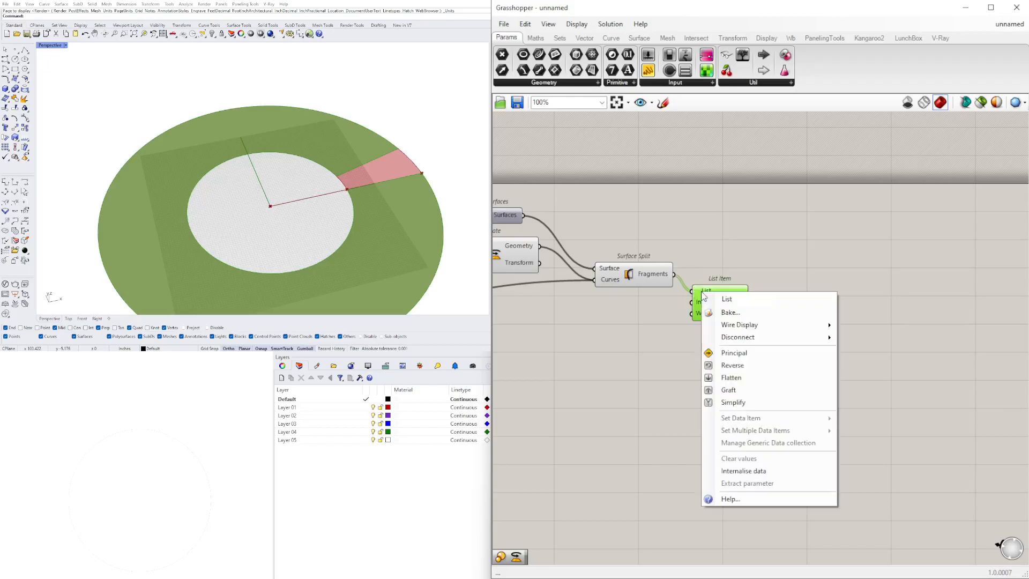
pyautogui.click(743, 368)
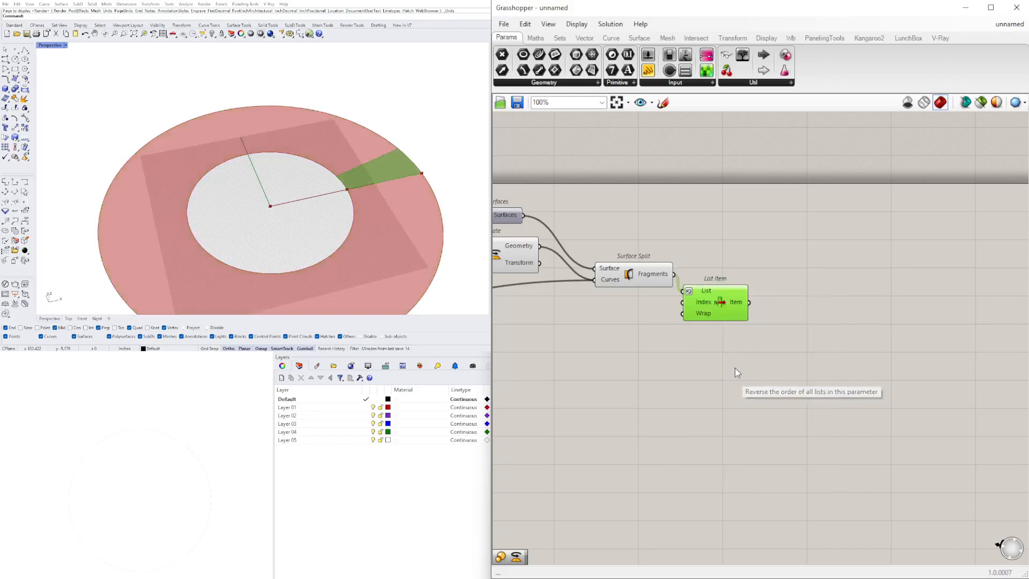
pyautogui.moveTo(737, 310)
pyautogui.mouseDown()
pyautogui.moveTo(736, 289)
pyautogui.moveTo(744, 294)
pyautogui.mouseUp()
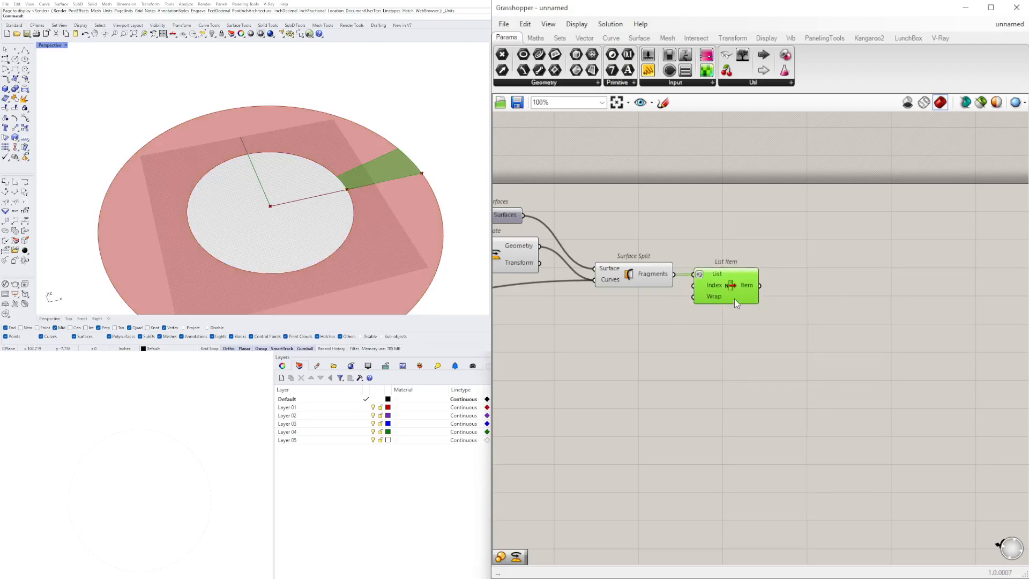
# Step: Turn off the preview of the Surface Split, Boundary Surfaces and Rotate components
pyautogui.rightClick(630, 276)
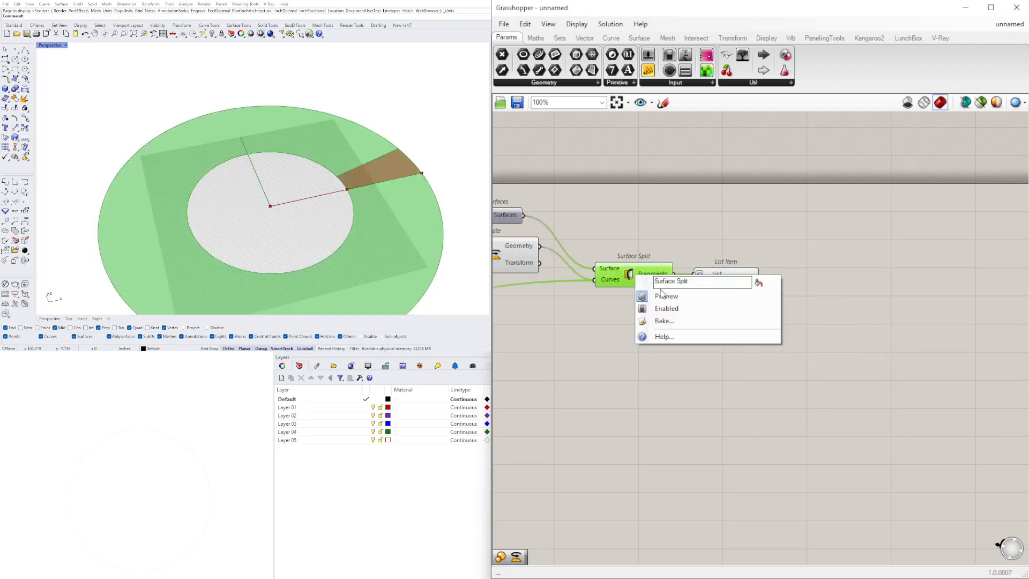
pyautogui.click(666, 296)
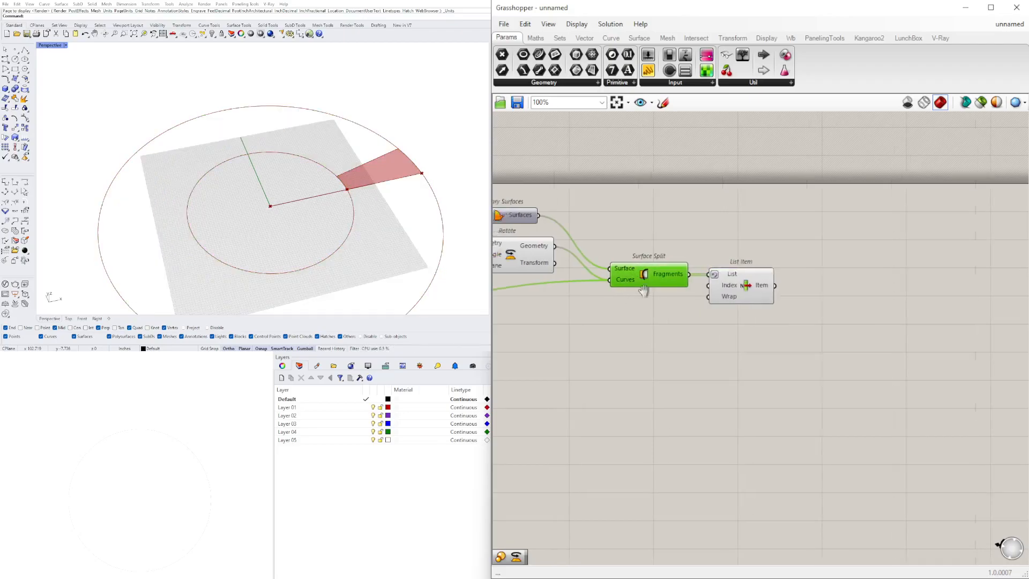
pyautogui.moveTo(666, 300); pyautogui.dragTo(776, 319, button='right')
pyautogui.click(857, 304)
pyautogui.moveTo(584, 368); pyautogui.dragTo(746, 381, button='right')
pyautogui.moveTo(881, 377); pyautogui.dragTo(681, 216)
pyautogui.middleClick(697, 220)
pyautogui.click(729, 187)
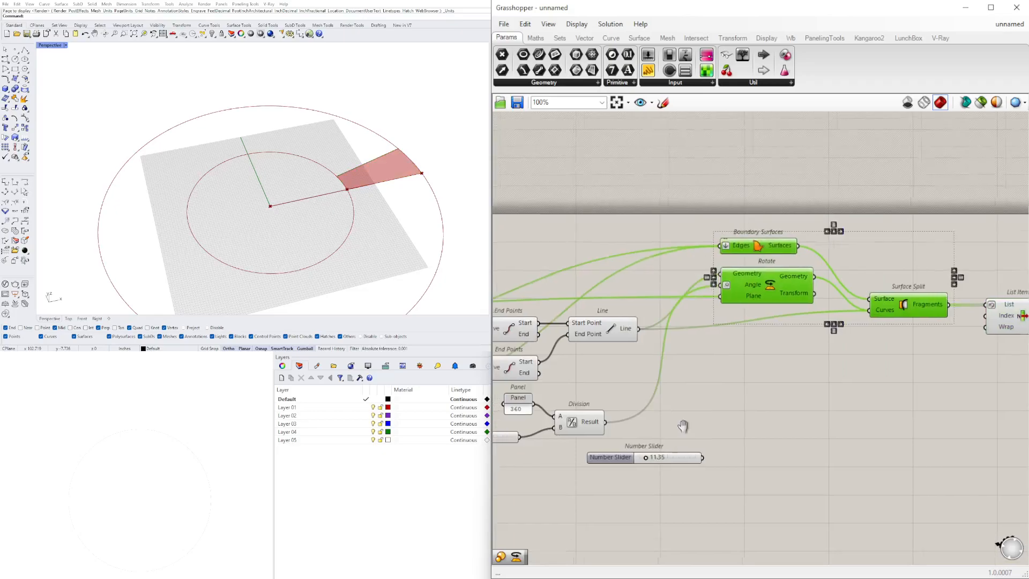
# Step: Turn off the preview of the Line component and nudge List Item slightly beside Surface Split
pyautogui.moveTo(675, 438); pyautogui.dragTo(741, 348, button='right')
pyautogui.scroll(-2, 742, 348)
pyautogui.moveTo(765, 286); pyautogui.dragTo(700, 255)
pyautogui.middleClick(700, 256)
pyautogui.click(736, 223)
pyautogui.scroll(-2, 834, 300)
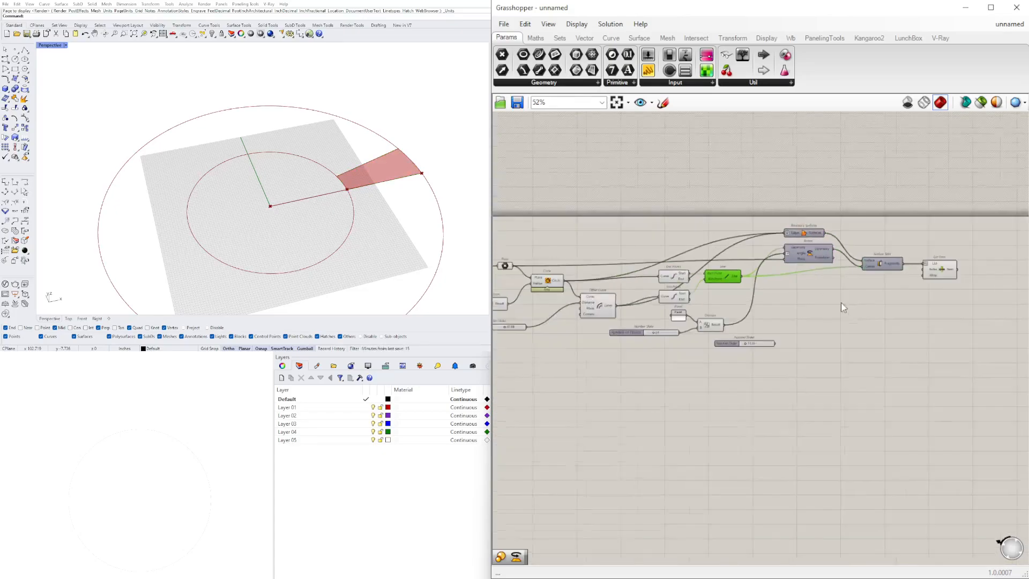
pyautogui.moveTo(834, 301); pyautogui.dragTo(753, 315, button='right')
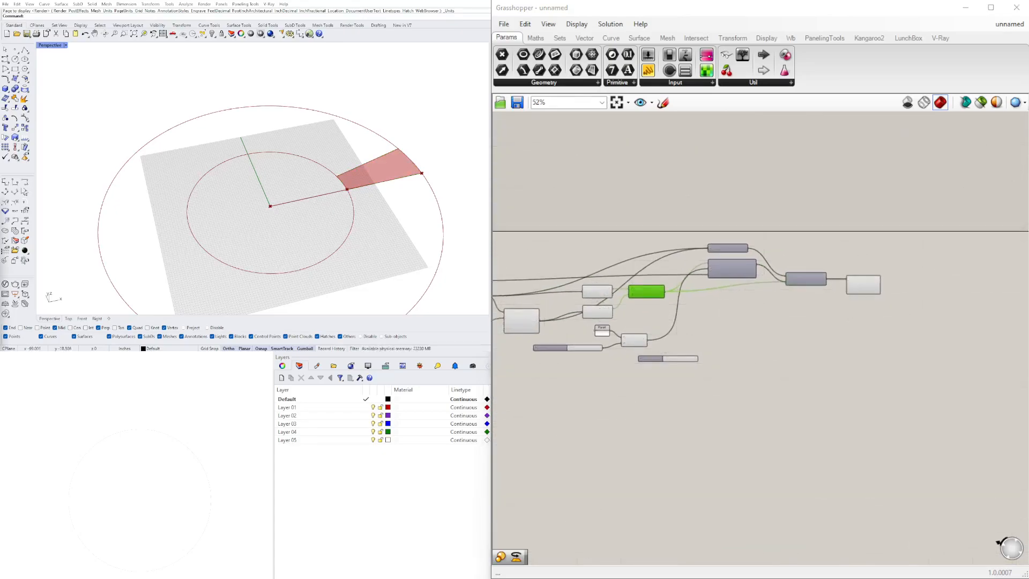
pyautogui.scroll(3, 713, 332)
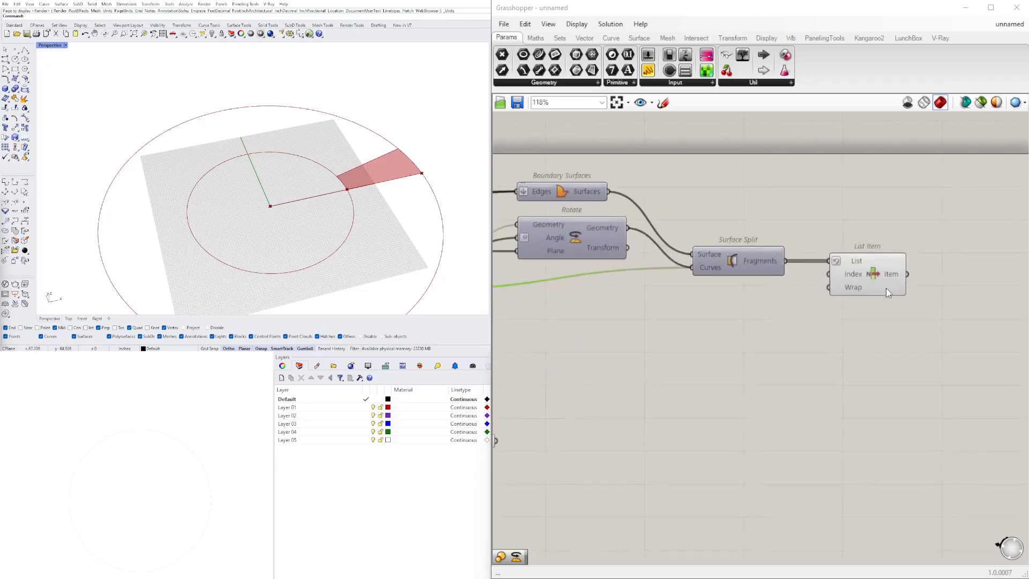
pyautogui.click(886, 287)
pyautogui.click(873, 337)
pyautogui.moveTo(292, 221); pyautogui.dragTo(351, 181, button='right')
pyautogui.scroll(-4, 345, 212)
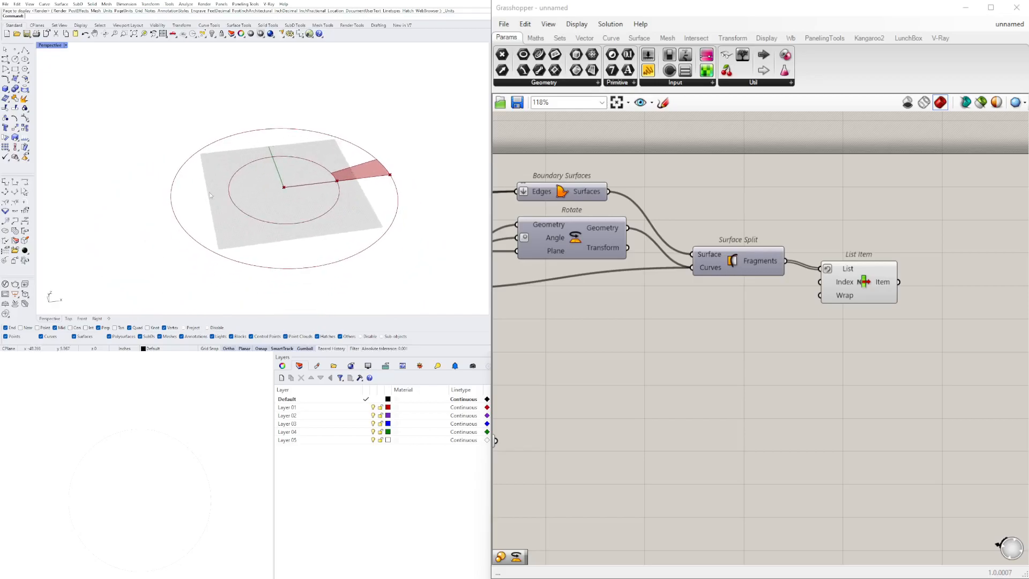
pyautogui.doubleClick(712, 354)
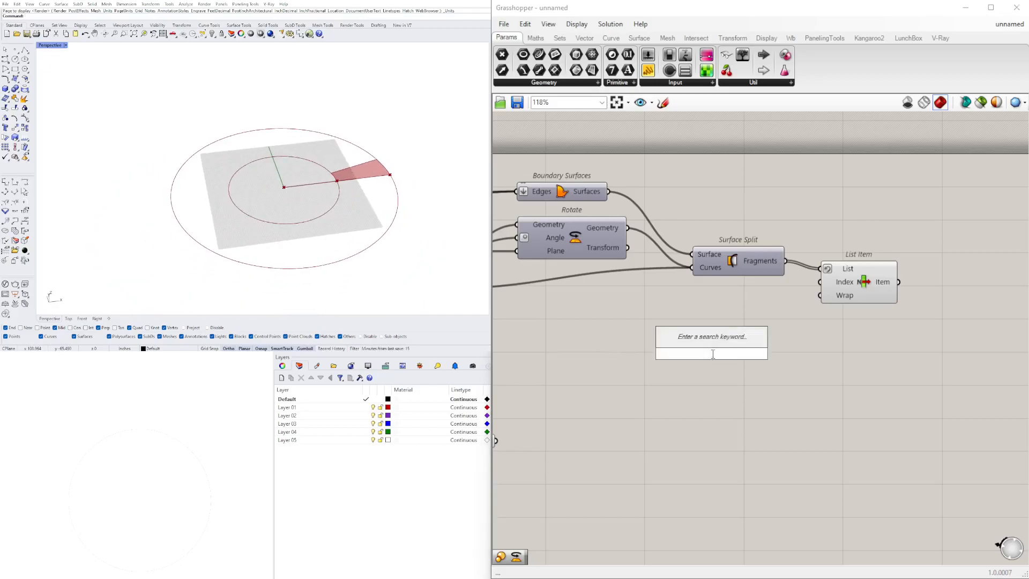
pyautogui.write('ARRA')
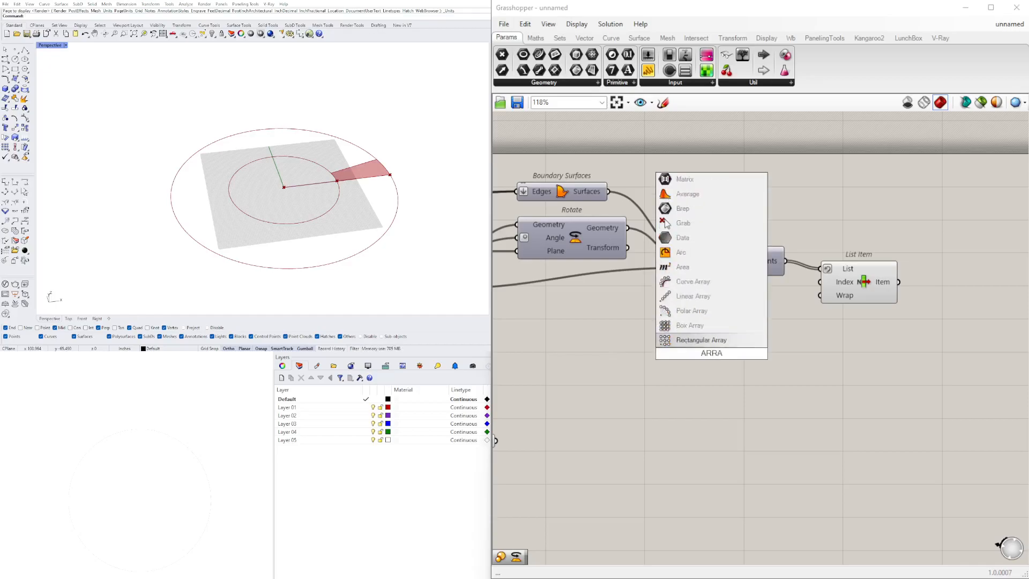
pyautogui.click(691, 316)
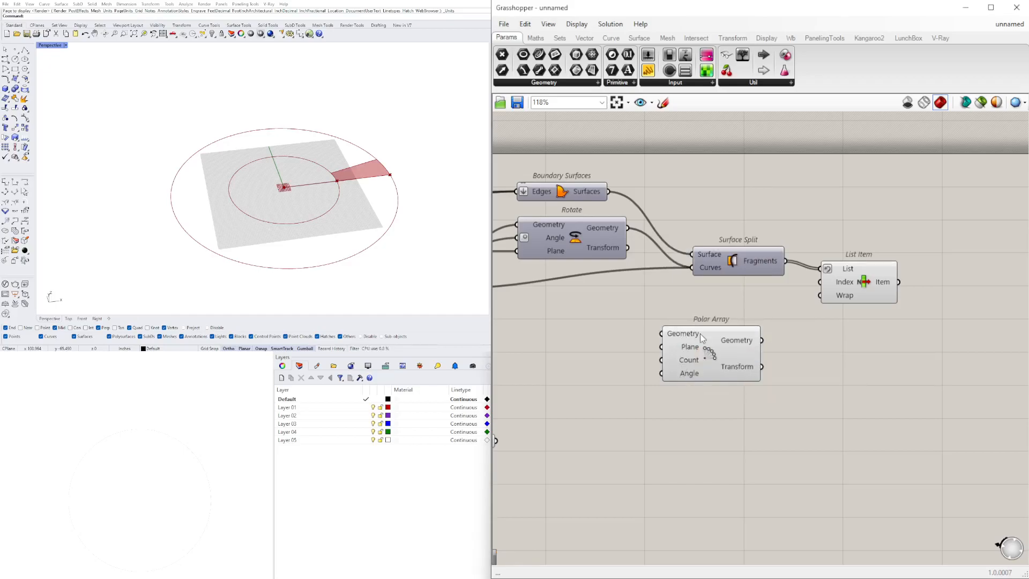
pyautogui.moveTo(716, 363); pyautogui.dragTo(745, 357)
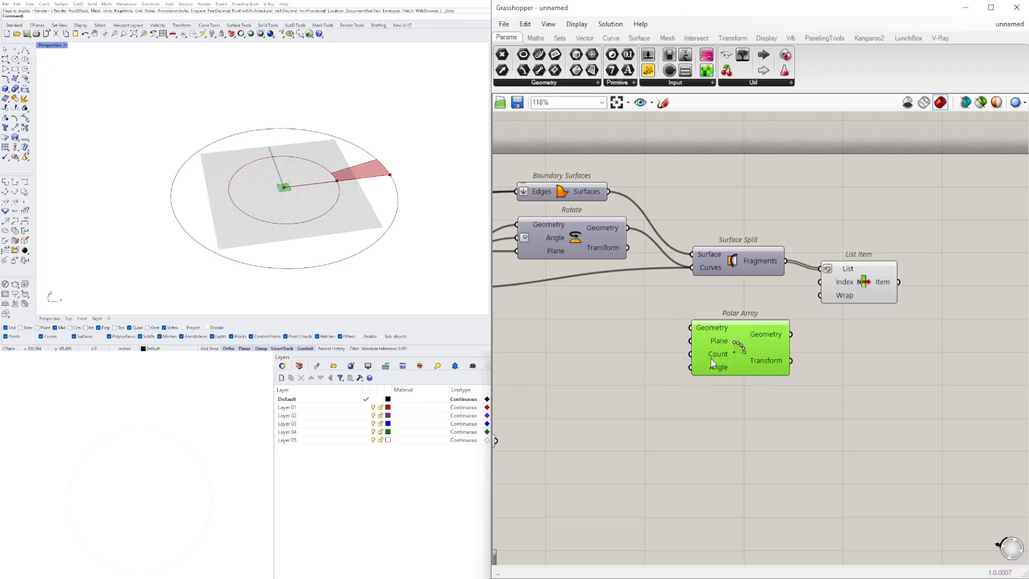
pyautogui.moveTo(711, 358)
pyautogui.press('Delete')
# Step: Add a Series component in the empty canvas area below Rotate and Surface Split
pyautogui.scroll(-1, 743, 342)
pyautogui.moveTo(746, 341); pyautogui.dragTo(828, 318, button='right')
pyautogui.moveTo(724, 336); pyautogui.dragTo(907, 333, button='right')
pyautogui.moveTo(780, 344); pyautogui.dragTo(764, 314, button='right')
pyautogui.moveTo(822, 331); pyautogui.dragTo(699, 340, button='right')
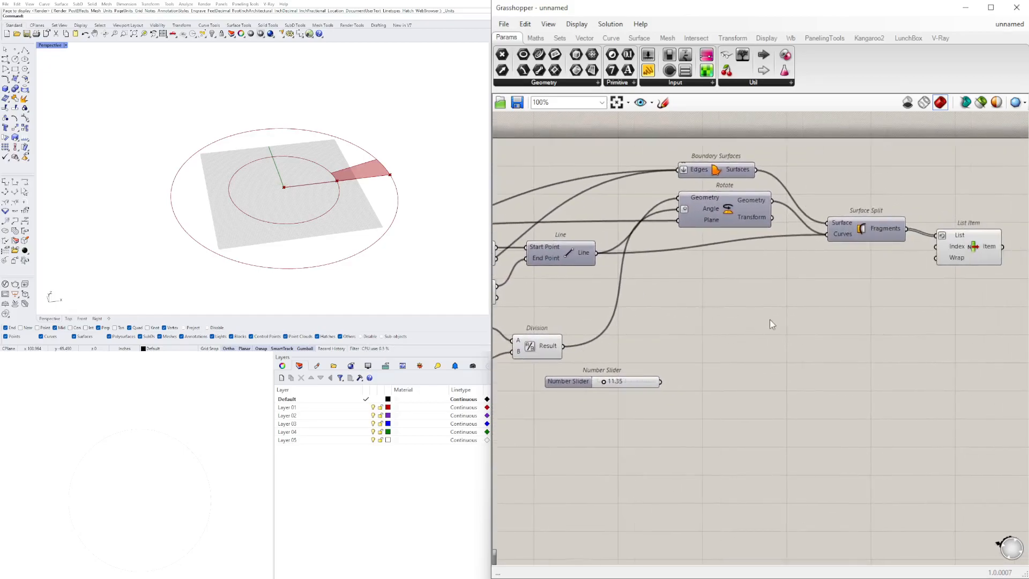
pyautogui.doubleClick(770, 320)
pyautogui.write('seri')
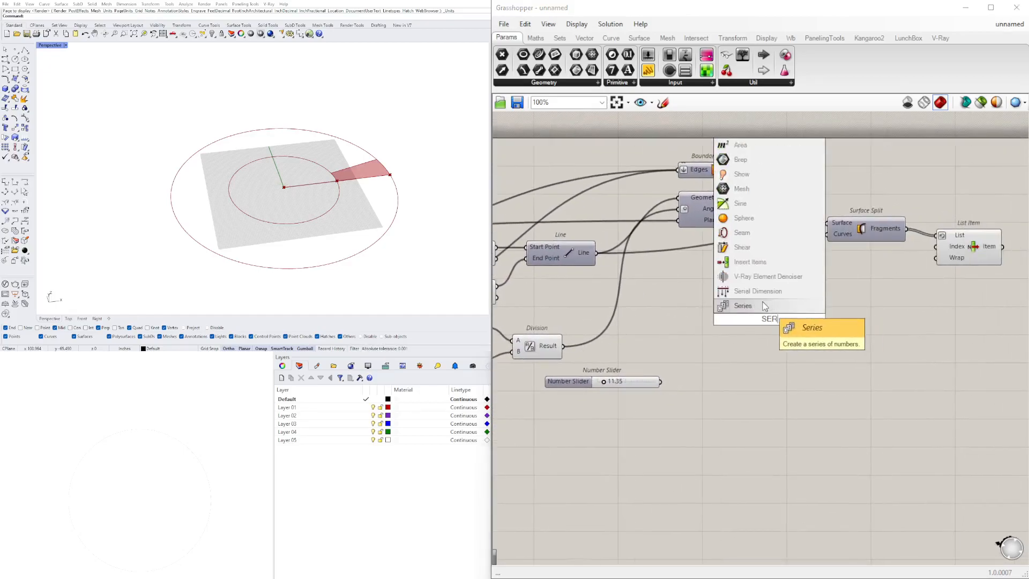
pyautogui.click(765, 306)
# Step: Adjust the position of the Division component, move Series closer to it, and check the Series Start and Step inputs
pyautogui.scroll(-2, 654, 321)
pyautogui.moveTo(599, 366); pyautogui.dragTo(614, 372)
pyautogui.moveTo(612, 354); pyautogui.dragTo(703, 347, button='right')
pyautogui.scroll(3, 587, 351)
pyautogui.moveTo(537, 340); pyautogui.dragTo(561, 336)
pyautogui.scroll(-2, 683, 333)
pyautogui.moveTo(703, 327); pyautogui.dragTo(679, 339, button='right')
pyautogui.click(767, 339)
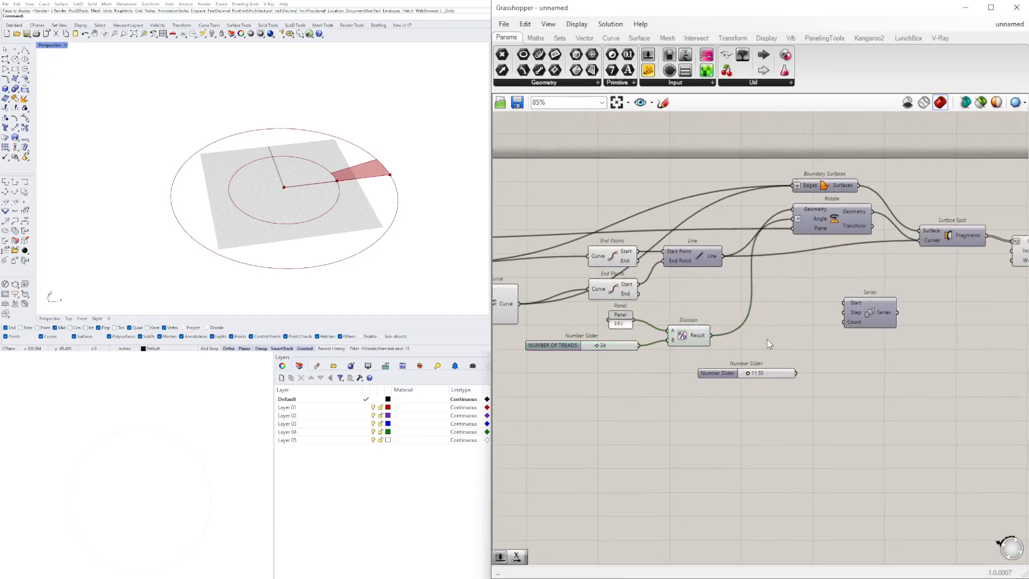
pyautogui.click(854, 322)
pyautogui.scroll(3, 855, 321)
pyautogui.moveTo(797, 320); pyautogui.dragTo(787, 332)
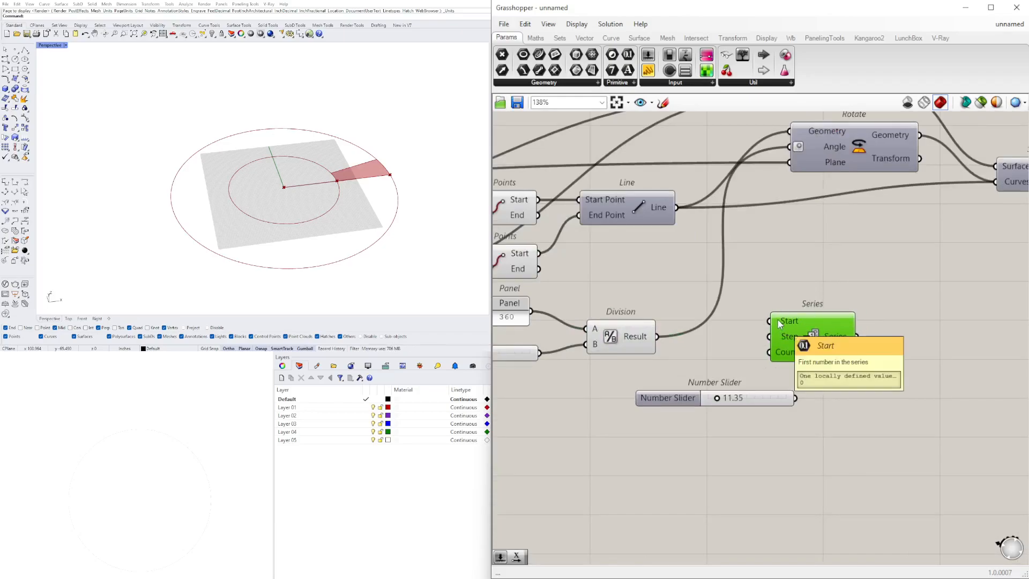
pyautogui.moveTo(786, 337)
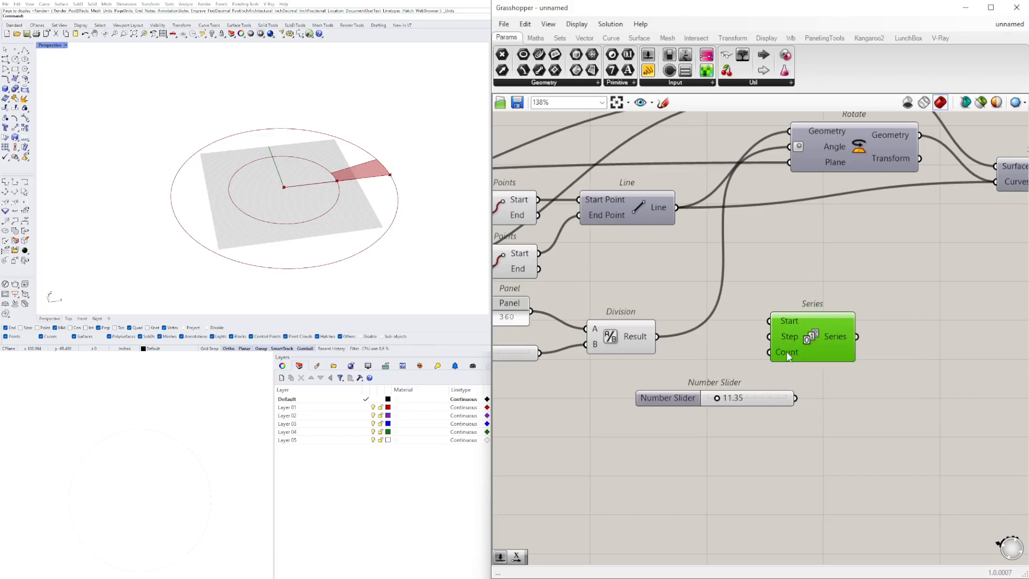
# Step: Move the unconnected Number Slider well below Division and adjust the Series and Division positions to make room for wires
pyautogui.scroll(-2, 787, 350)
pyautogui.moveTo(698, 392); pyautogui.dragTo(663, 477)
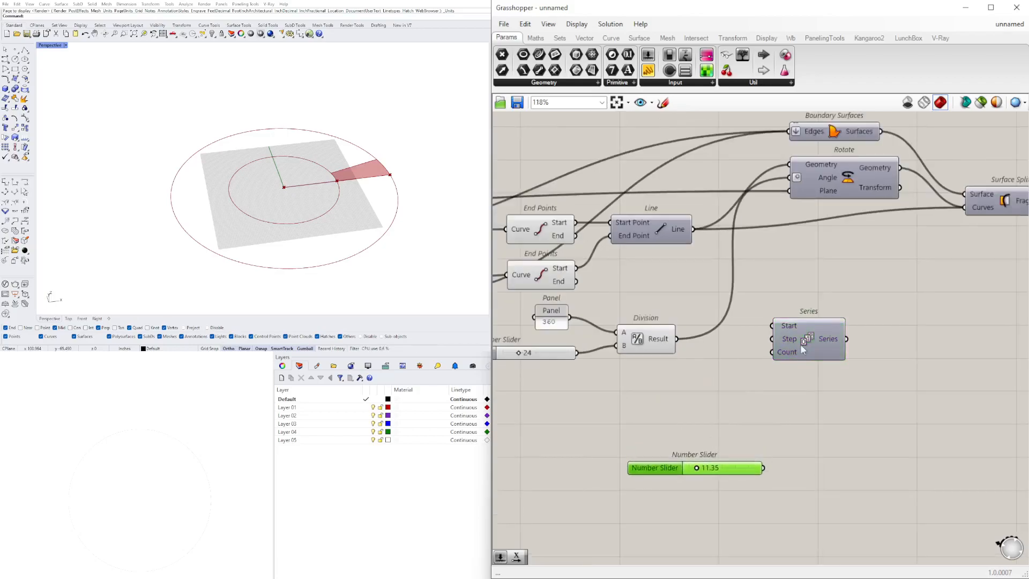
pyautogui.moveTo(799, 345); pyautogui.dragTo(803, 371)
pyautogui.moveTo(541, 361); pyautogui.dragTo(587, 367, button='right')
pyautogui.moveTo(694, 345); pyautogui.dragTo(697, 329)
pyautogui.click(672, 376)
# Step: Connect the NUMBER OF TREADS slider to the Series Count input and the Division Result to its Step input
pyautogui.moveTo(535, 374); pyautogui.dragTo(615, 374, button='right')
pyautogui.click(582, 364)
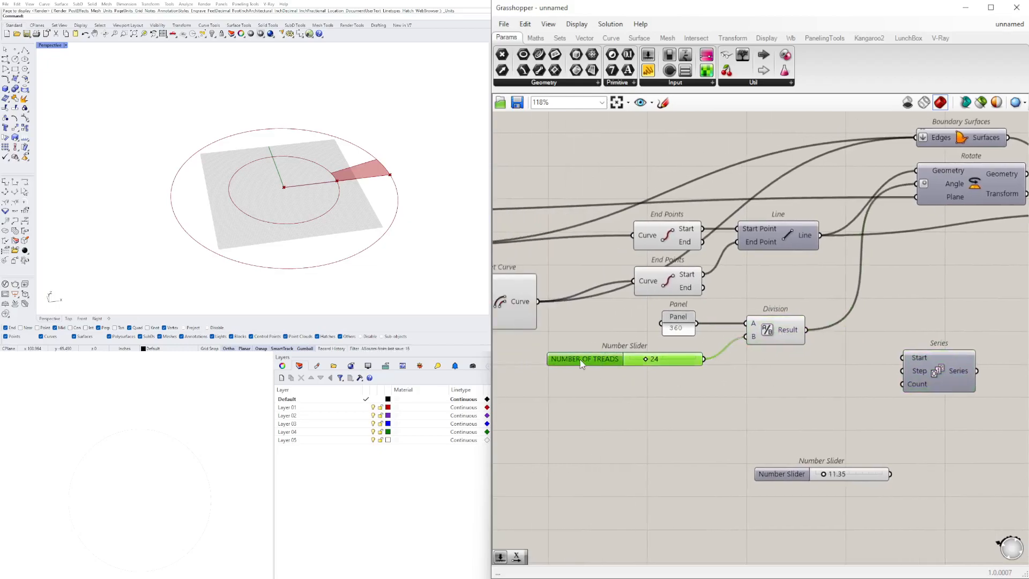
pyautogui.moveTo(708, 367); pyautogui.dragTo(931, 353)
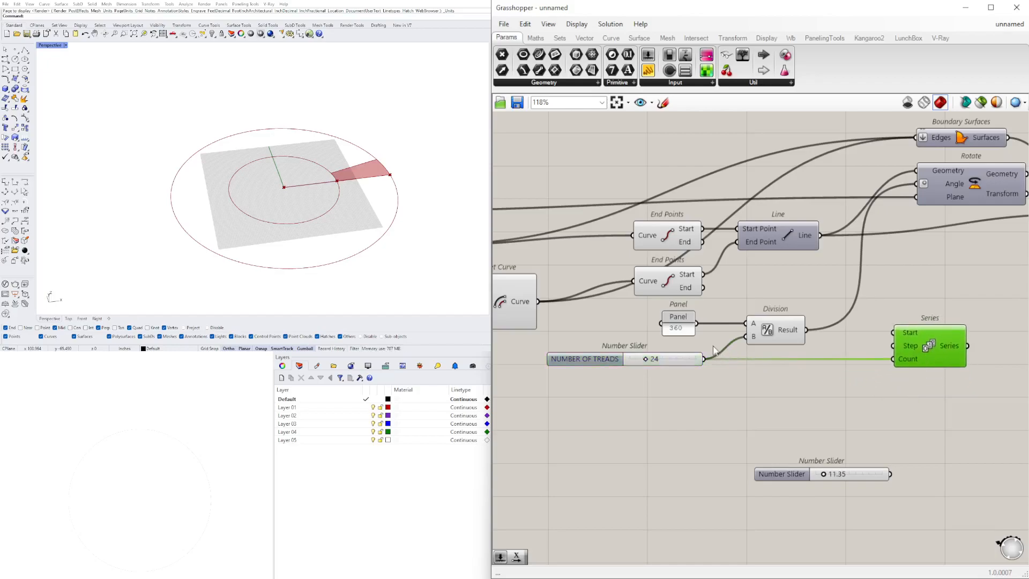
pyautogui.moveTo(794, 330)
pyautogui.moveTo(802, 332); pyautogui.dragTo(894, 347)
# Step: Move the Series component away from Division so it sits below Surface Split
pyautogui.moveTo(896, 351); pyautogui.dragTo(665, 379, button='right')
pyautogui.scroll(-2, 705, 375)
pyautogui.moveTo(729, 373); pyautogui.dragTo(896, 306)
pyautogui.moveTo(960, 328); pyautogui.dragTo(791, 325, button='right')
# Step: Add a second Rotate component after List Item and connect the Item output to its Geometry input
pyautogui.doubleClick(838, 356)
pyautogui.write('ROT')
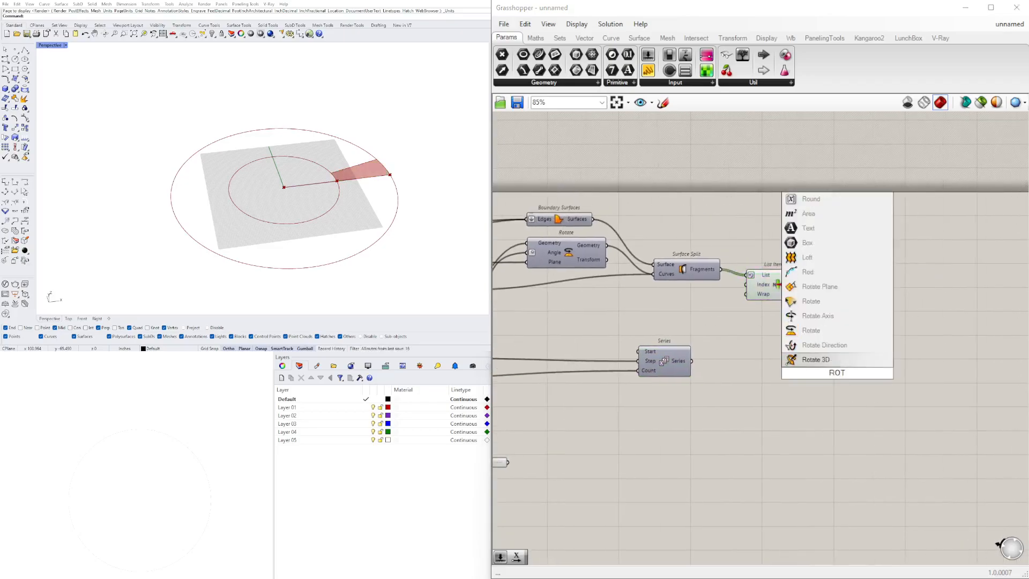
pyautogui.click(811, 301)
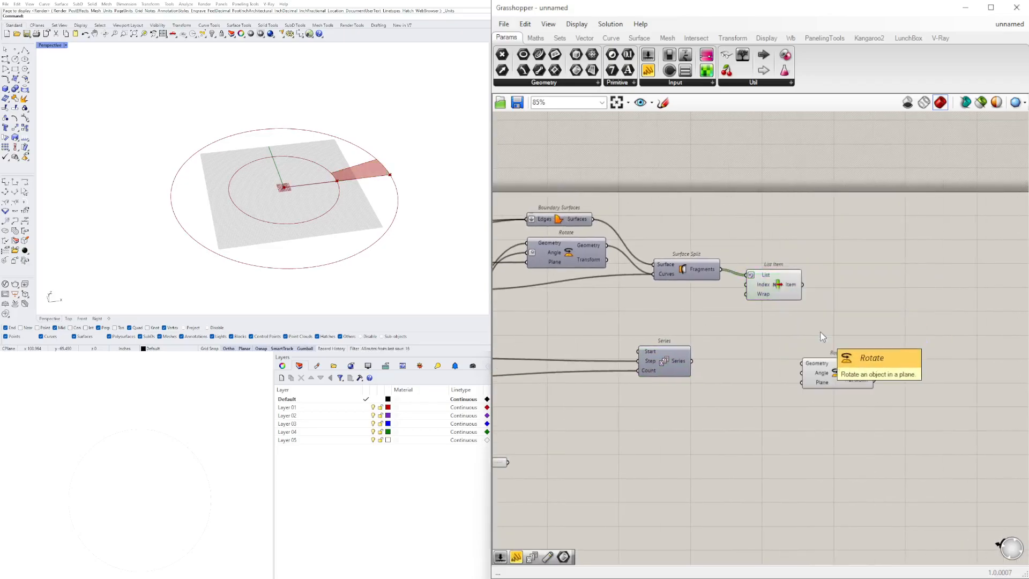
pyautogui.click(768, 298)
pyautogui.moveTo(792, 288); pyautogui.dragTo(839, 317)
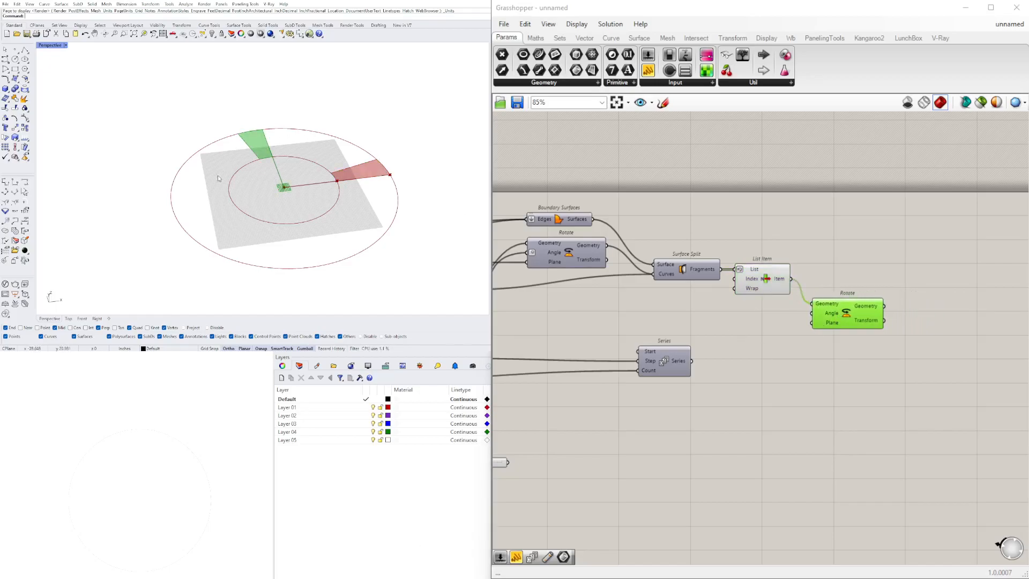
# Step: Check the Division and Series outputs and connect the Series output to the second Rotate component's Angle input
pyautogui.moveTo(660, 439); pyautogui.dragTo(910, 438, button='right')
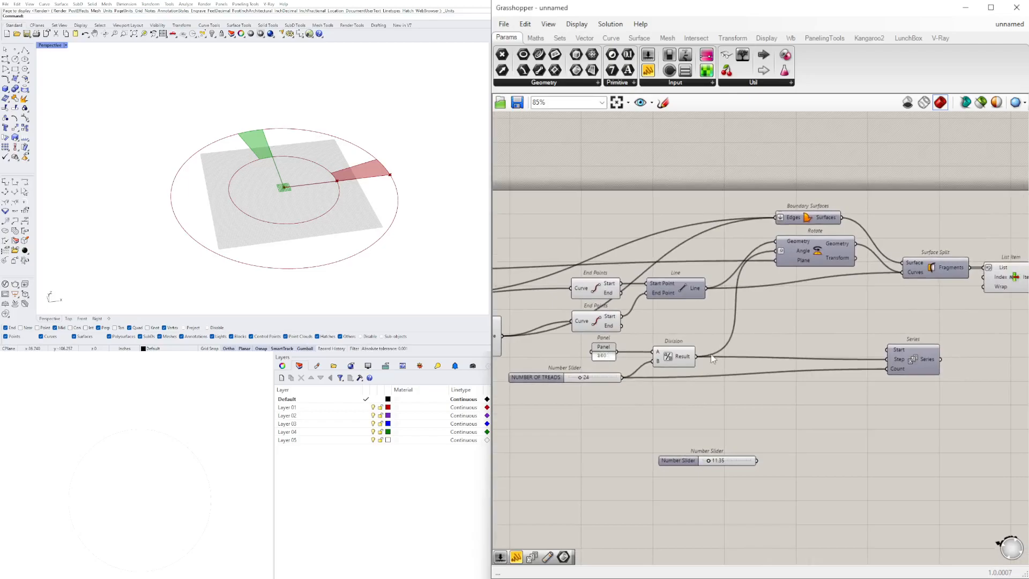
pyautogui.moveTo(686, 357)
pyautogui.moveTo(914, 360); pyautogui.dragTo(670, 383, button='right')
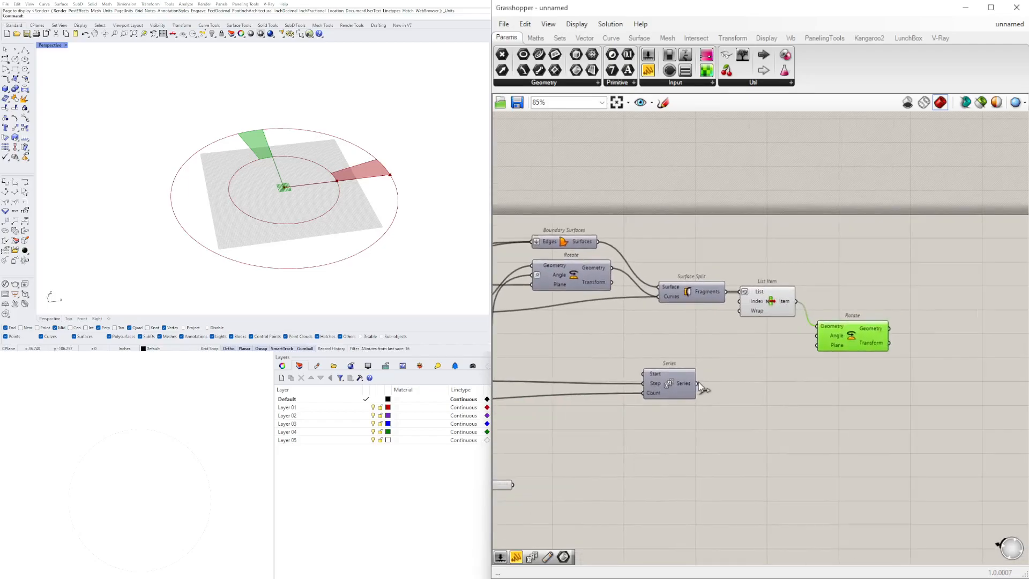
pyautogui.moveTo(689, 387)
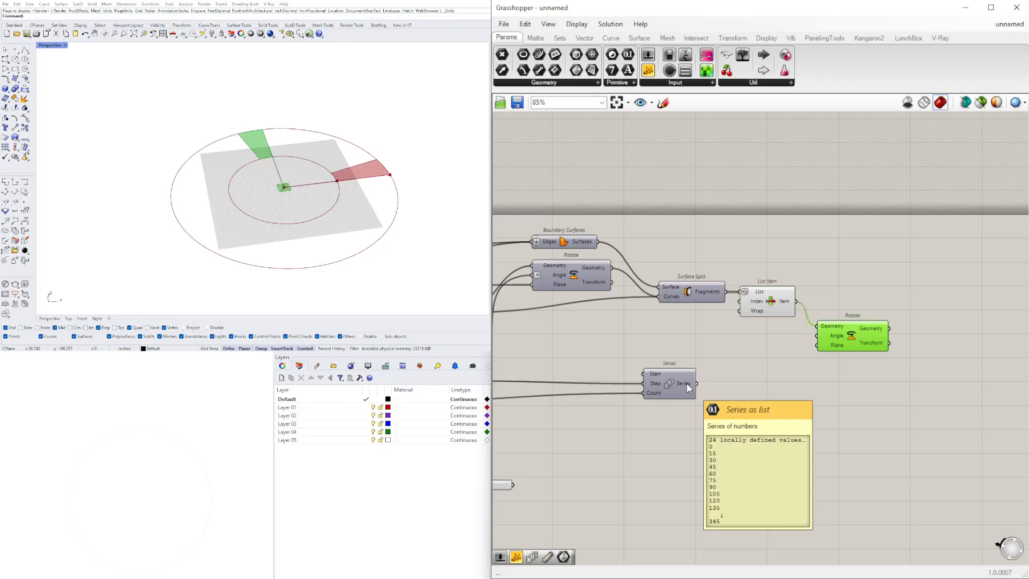
pyautogui.moveTo(696, 383); pyautogui.dragTo(849, 331)
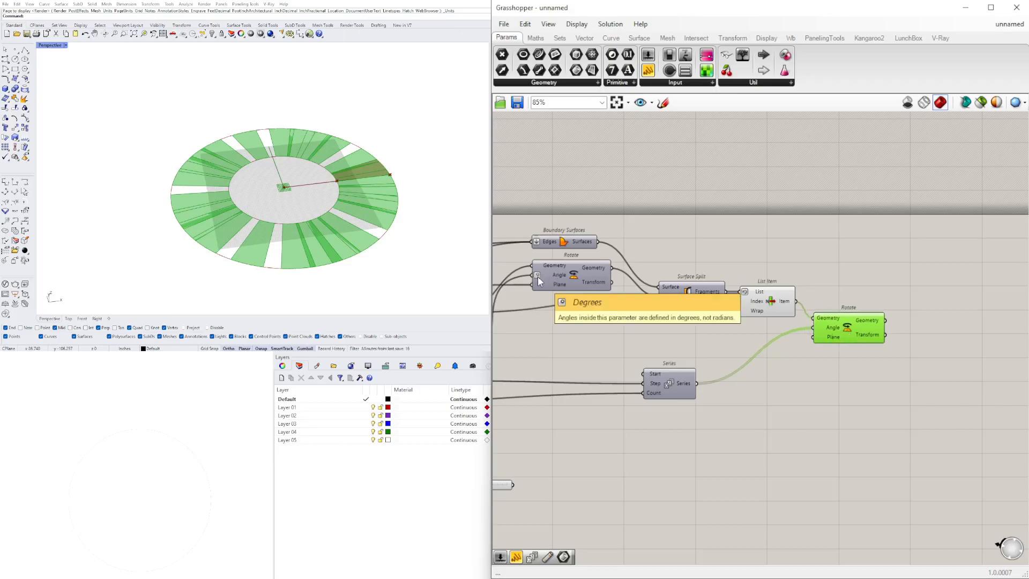
# Step: Set the Angle input of the second Rotate component to degrees
pyautogui.scroll(5, 844, 328)
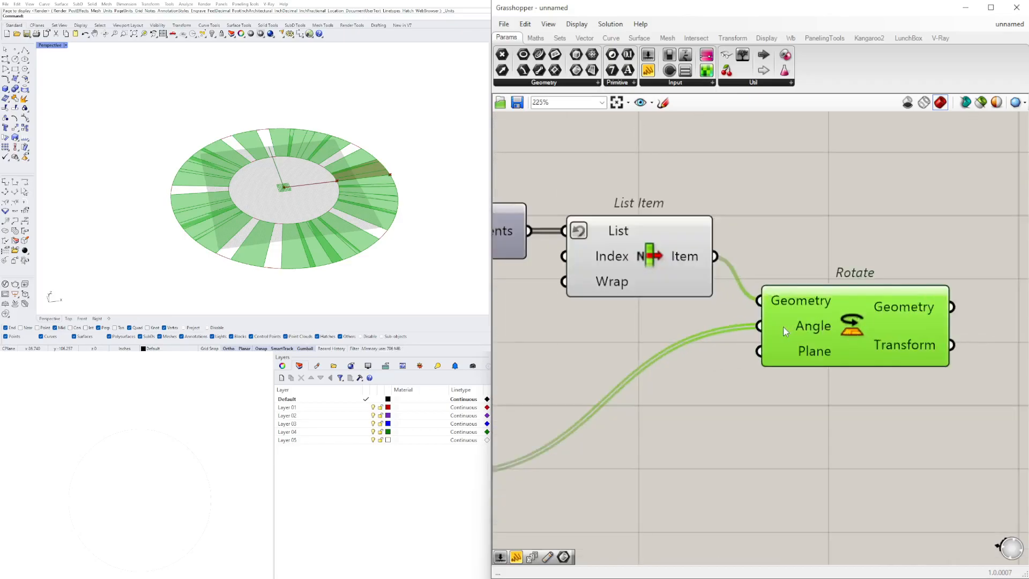
pyautogui.rightClick(783, 328)
pyautogui.click(693, 428)
pyautogui.scroll(-2, 685, 428)
pyautogui.moveTo(685, 428); pyautogui.dragTo(770, 389, button='right')
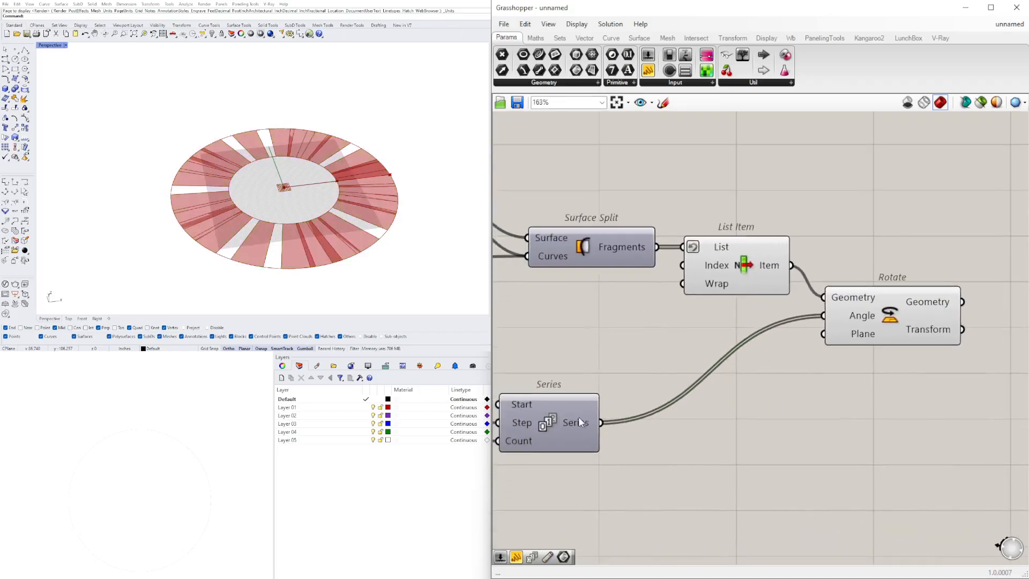
pyautogui.click(850, 318)
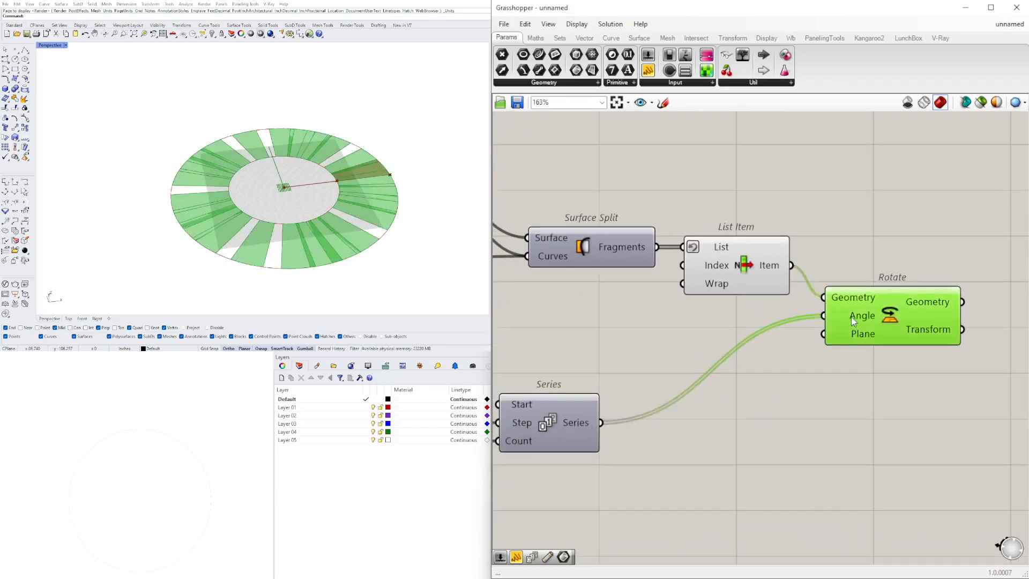
pyautogui.rightClick(852, 318)
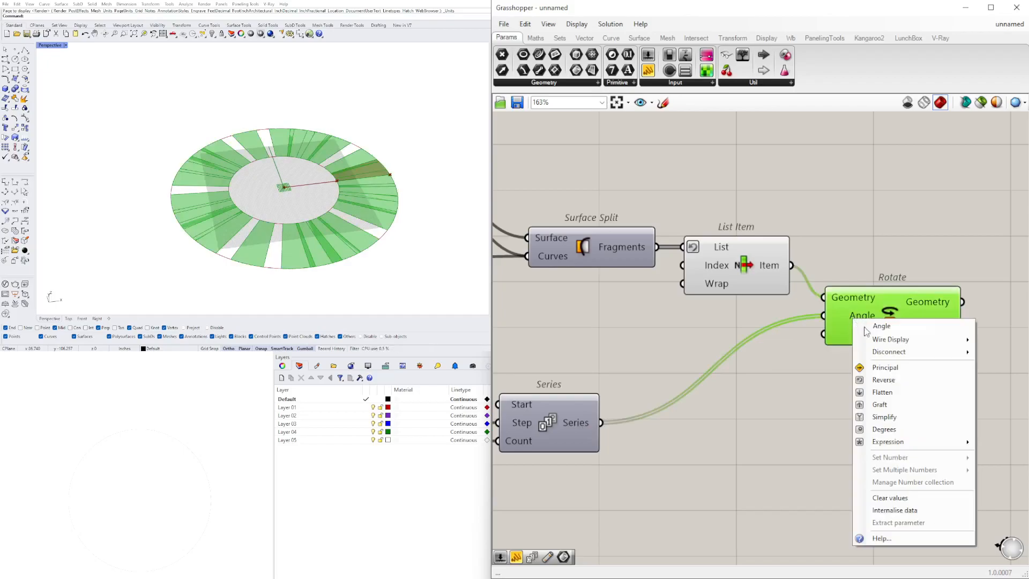
pyautogui.click(870, 426)
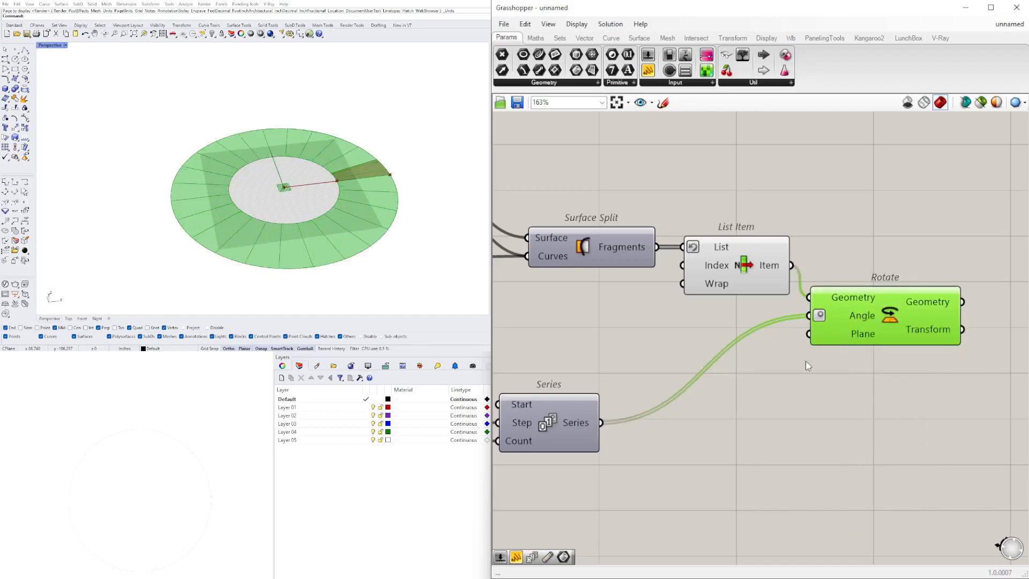
# Step: Set the NUMBER OF TREADS slider to 31
pyautogui.scroll(-2, 830, 343)
pyautogui.moveTo(667, 365); pyautogui.dragTo(834, 378, button='right')
pyautogui.click(834, 378)
pyautogui.scroll(-4, 793, 354)
pyautogui.scroll(6, 569, 373)
pyautogui.moveTo(561, 393); pyautogui.dragTo(720, 381, button='right')
pyautogui.scroll(6, 698, 393)
pyautogui.moveTo(671, 409); pyautogui.dragTo(692, 413)
# Step: Move the second Rotate component slightly farther from List Item
pyautogui.scroll(-5, 643, 353)
pyautogui.moveTo(643, 354); pyautogui.dragTo(742, 400, button='right')
pyautogui.scroll(-5, 793, 410)
pyautogui.moveTo(852, 416); pyautogui.dragTo(560, 379, button='right')
pyautogui.scroll(2, 914, 301)
pyautogui.moveTo(918, 319); pyautogui.dragTo(936, 333)
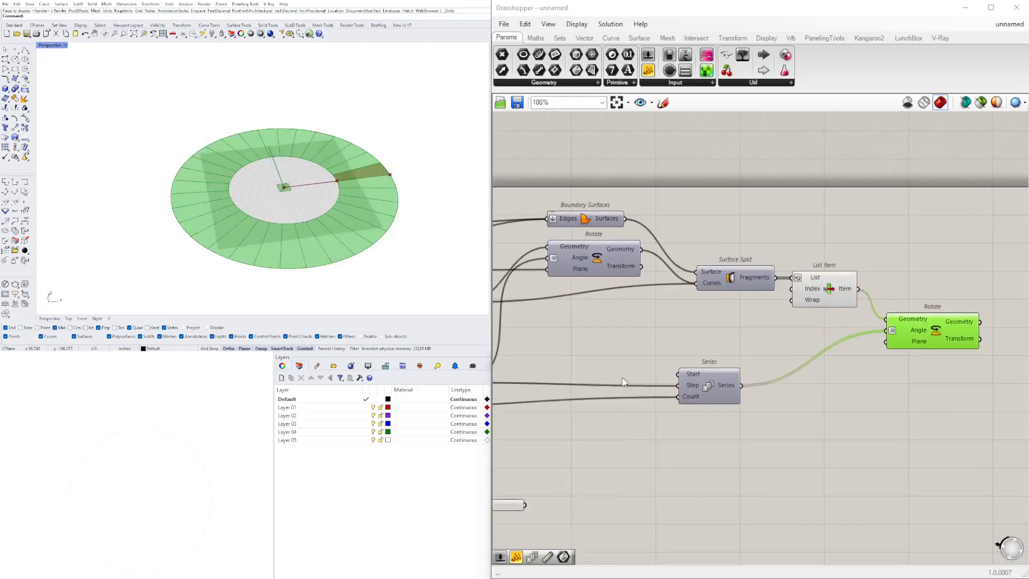
# Step: Change the value in the Panel feeding Division's A input to 90
pyautogui.scroll(-4, 617, 382)
pyautogui.moveTo(616, 383); pyautogui.dragTo(865, 398, button='right')
pyautogui.scroll(5, 730, 399)
pyautogui.scroll(5, 728, 407)
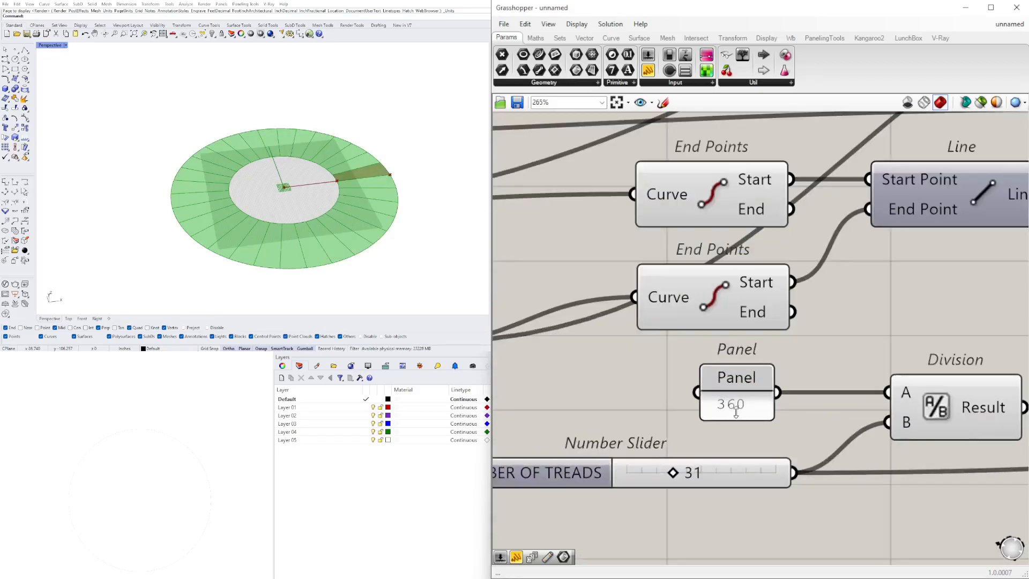
pyautogui.doubleClick(735, 413)
pyautogui.moveTo(753, 378); pyautogui.dragTo(697, 386)
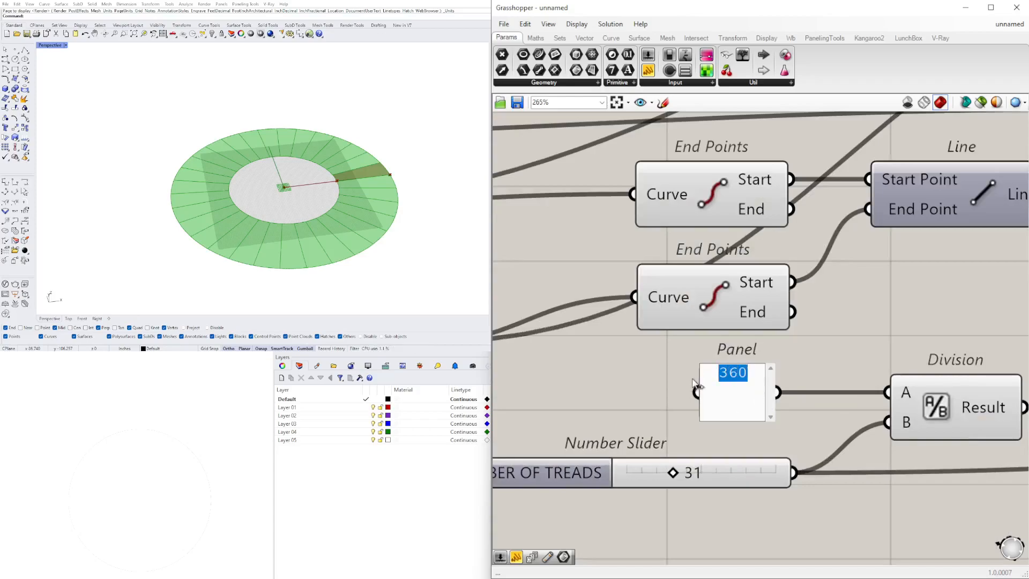
pyautogui.write('90')
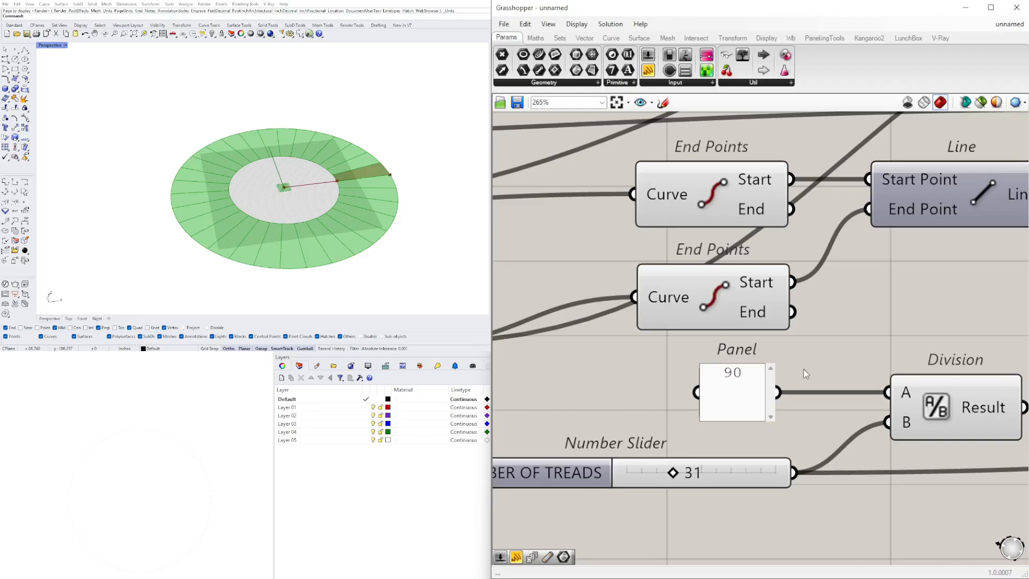
pyautogui.click(803, 328)
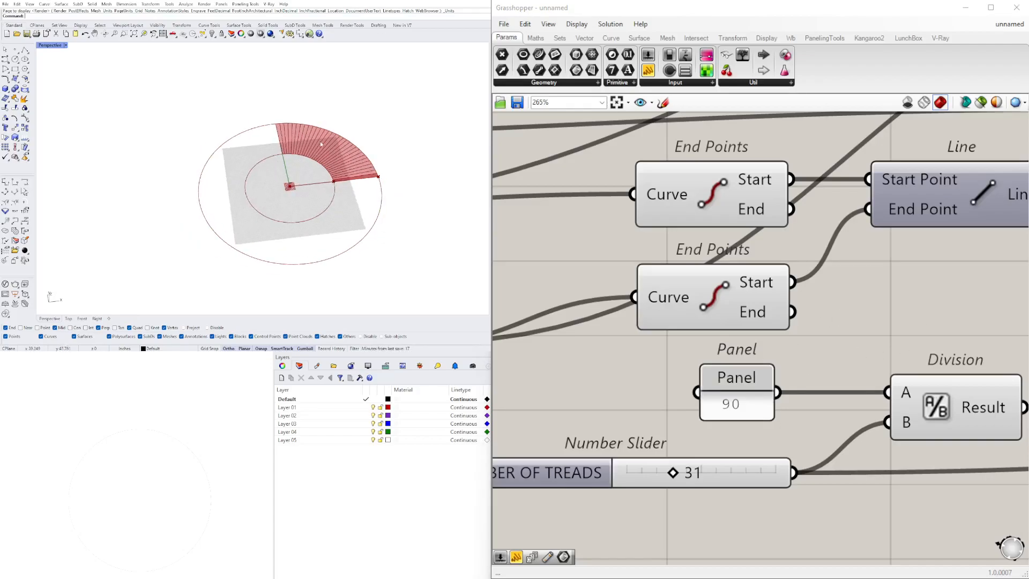
# Step: Reduce the NUMBER OF TREADS slider to 12
pyautogui.scroll(-1, 890, 374)
pyautogui.scroll(-5, 890, 374)
pyautogui.scroll(8, 724, 378)
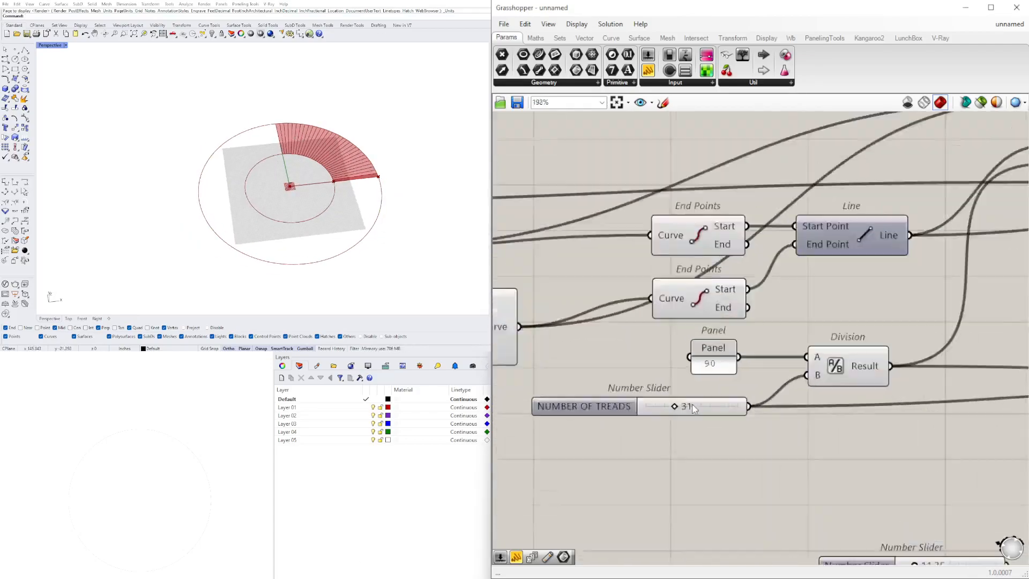
pyautogui.moveTo(659, 412); pyautogui.dragTo(627, 412)
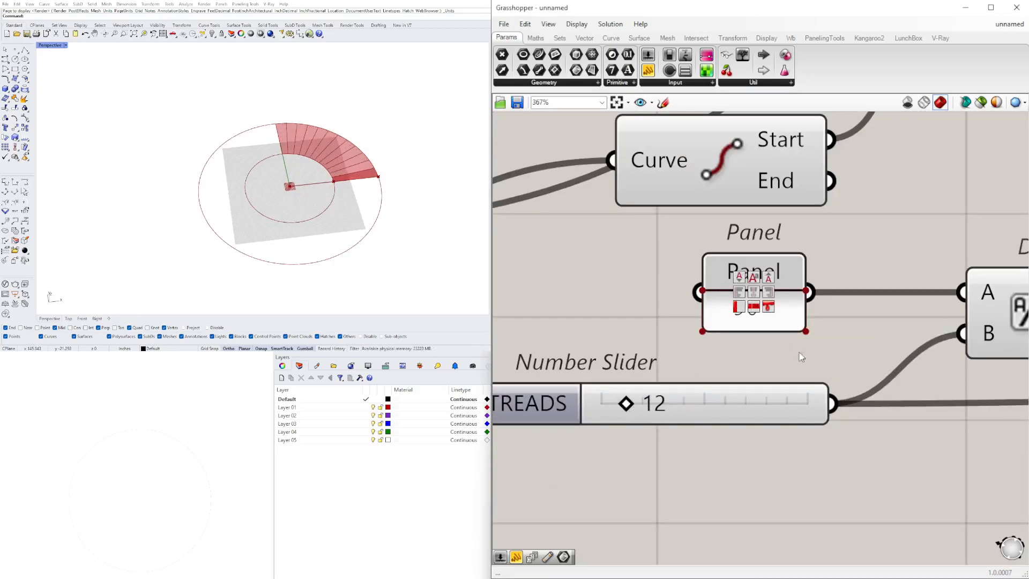
# Step: Set the Panel feeding Division's A input to 360 for a full circle of treads
pyautogui.moveTo(758, 338); pyautogui.dragTo(768, 361, button='right')
pyautogui.scroll(3, 767, 361)
pyautogui.click(769, 304)
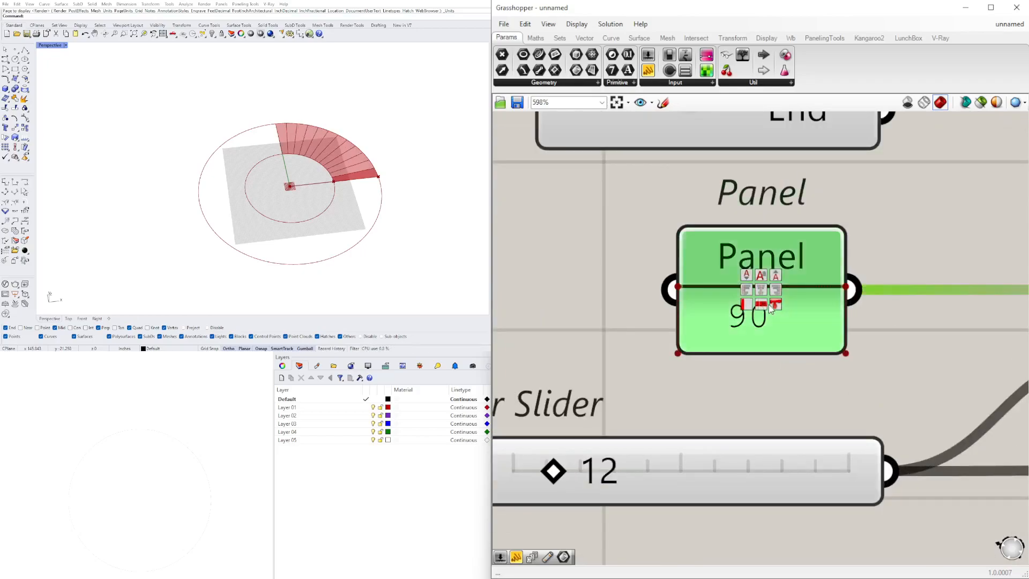
pyautogui.doubleClick(765, 329)
pyautogui.write('360')
pyautogui.press('Return')
pyautogui.press('BackSpace')
pyautogui.click(895, 222)
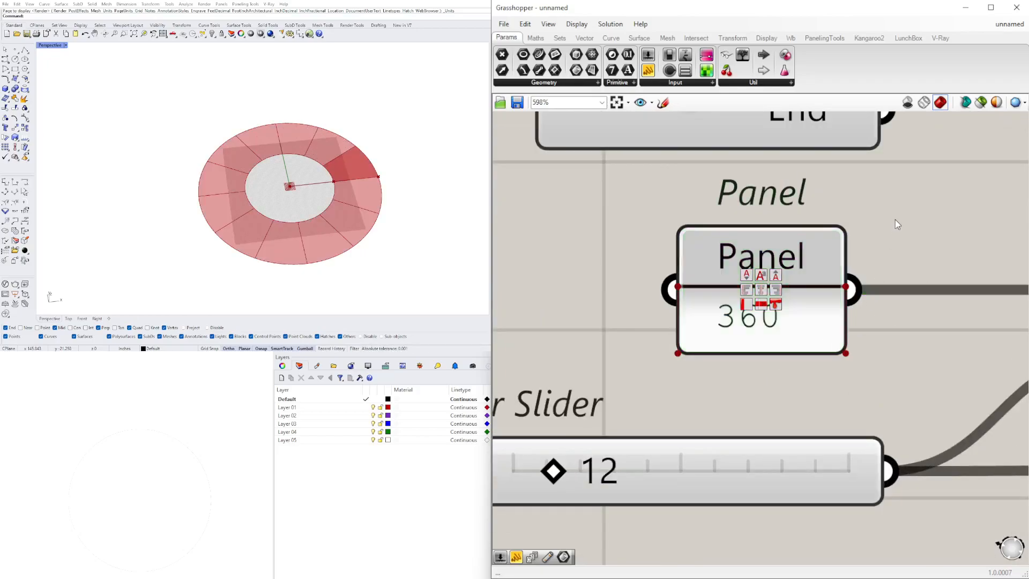
# Step: Increase the NUMBER OF TREADS slider to 32
pyautogui.scroll(-10, 665, 418)
pyautogui.scroll(10, 674, 387)
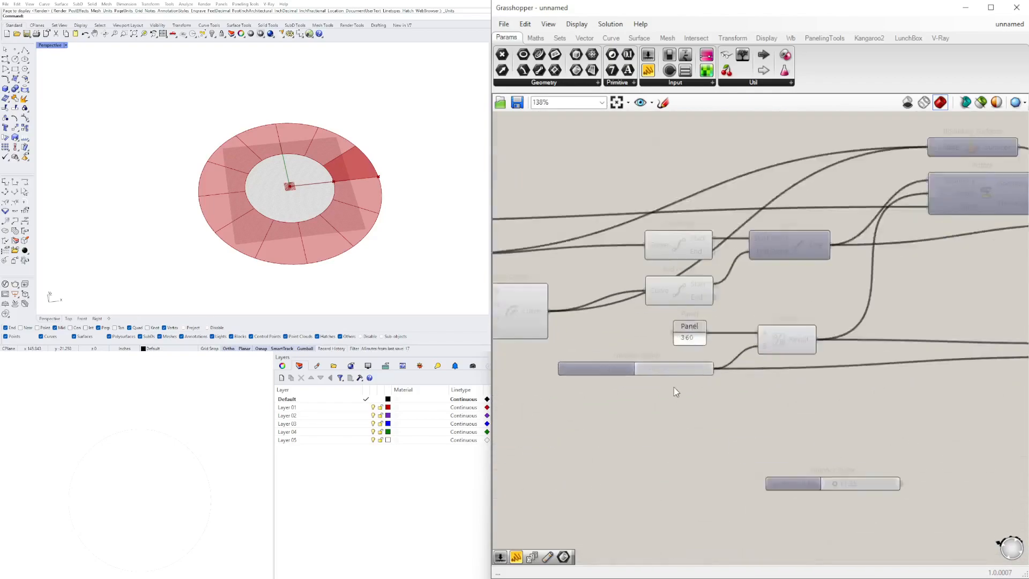
pyautogui.moveTo(639, 388); pyautogui.dragTo(678, 386)
pyautogui.scroll(-7, 687, 417)
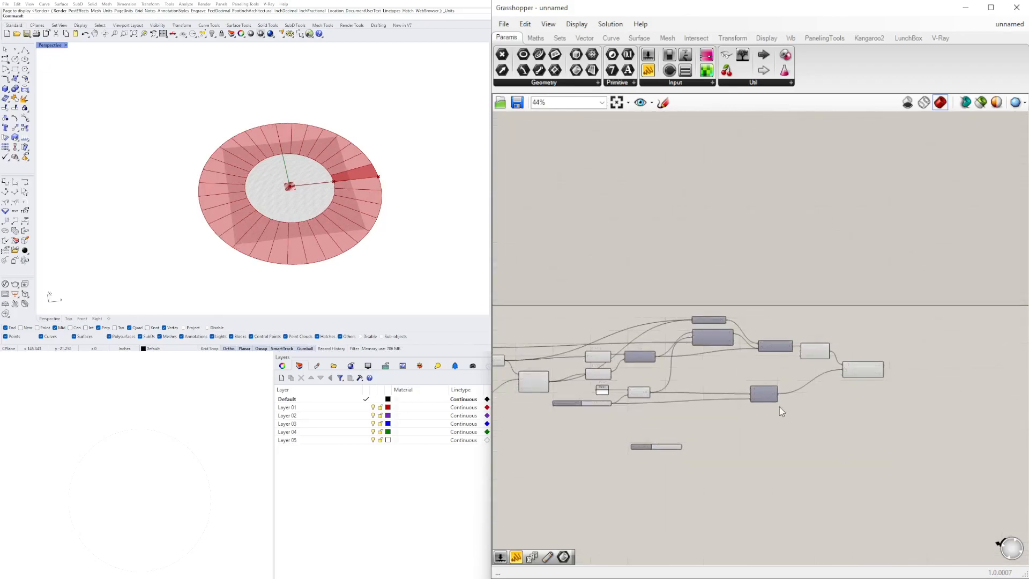
# Step: Select List Item and the second Rotate in turn to compare the single tread with its rotated copies in the preview
pyautogui.scroll(3, 770, 387)
pyautogui.moveTo(839, 308); pyautogui.dragTo(833, 278, button='right')
pyautogui.click(833, 278)
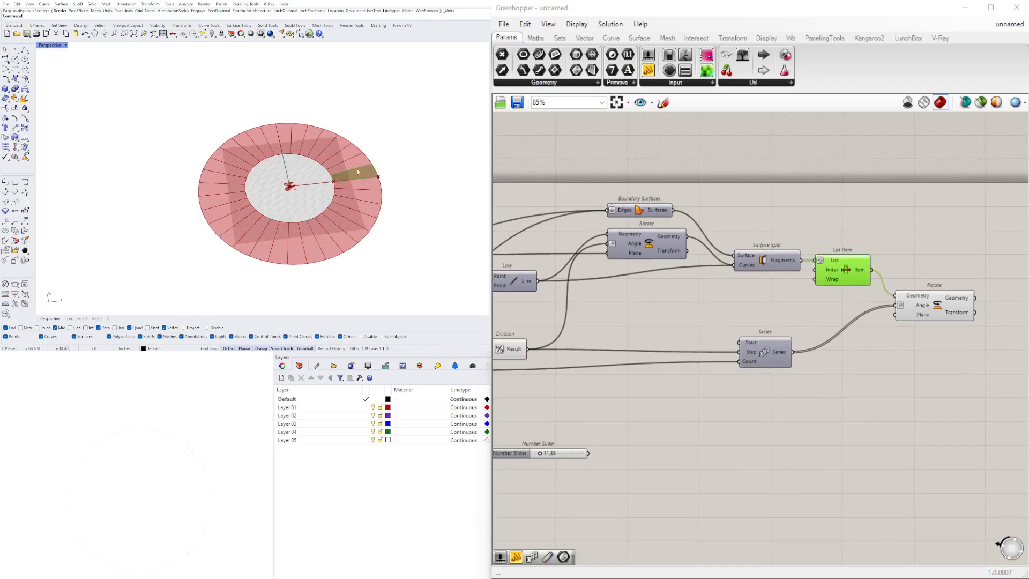
pyautogui.click(936, 311)
pyautogui.moveTo(875, 434); pyautogui.dragTo(928, 420, button='right')
pyautogui.moveTo(553, 336); pyautogui.dragTo(628, 336, button='right')
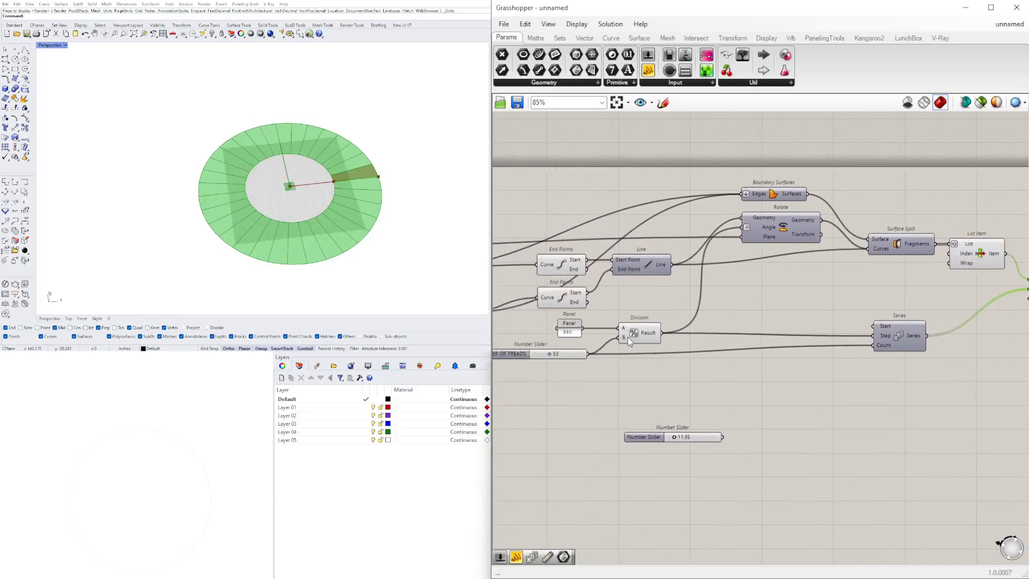
pyautogui.moveTo(565, 360); pyautogui.dragTo(621, 366, button='right')
pyautogui.click(619, 359)
pyautogui.moveTo(906, 402); pyautogui.dragTo(711, 403, button='right')
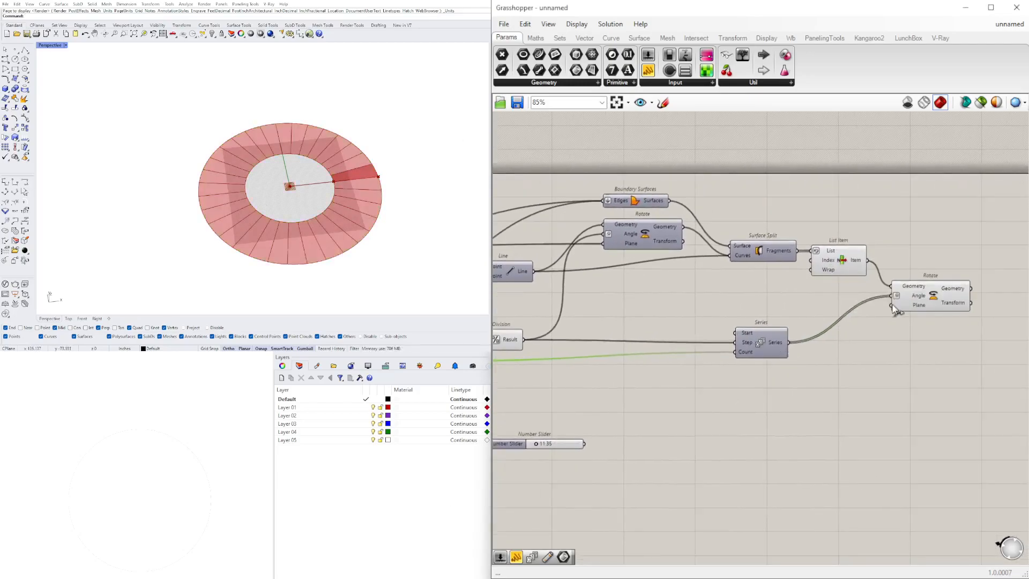
pyautogui.click(921, 310)
pyautogui.click(876, 357)
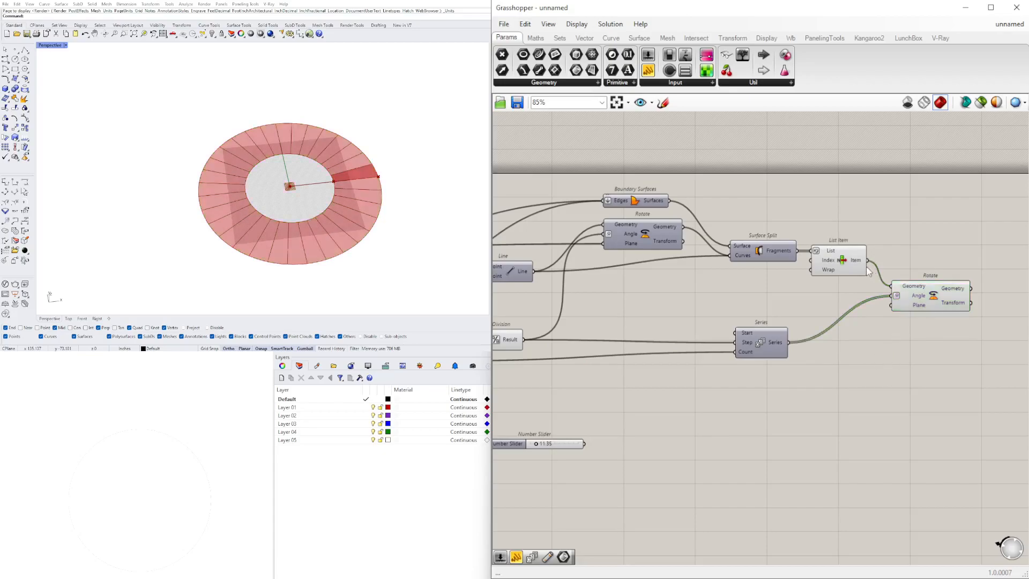
# Step: Delete the unconnected number slider from the empty canvas area below the Division and Series components
pyautogui.scroll(-3, 828, 346)
pyautogui.moveTo(827, 347); pyautogui.dragTo(908, 317, button='right')
pyautogui.moveTo(782, 407); pyautogui.dragTo(697, 365)
pyautogui.press('Delete')
# Step: Place the Series component directly beneath List Item and line up the final Rotate component with List Item
pyautogui.scroll(5, 954, 307)
pyautogui.moveTo(955, 307); pyautogui.dragTo(909, 379, button='right')
pyautogui.moveTo(712, 390); pyautogui.dragTo(813, 340)
pyautogui.moveTo(932, 327); pyautogui.dragTo(960, 291)
pyautogui.moveTo(798, 341)
pyautogui.mouseDown()
pyautogui.moveTo(823, 335)
pyautogui.moveTo(805, 336)
pyautogui.mouseUp()
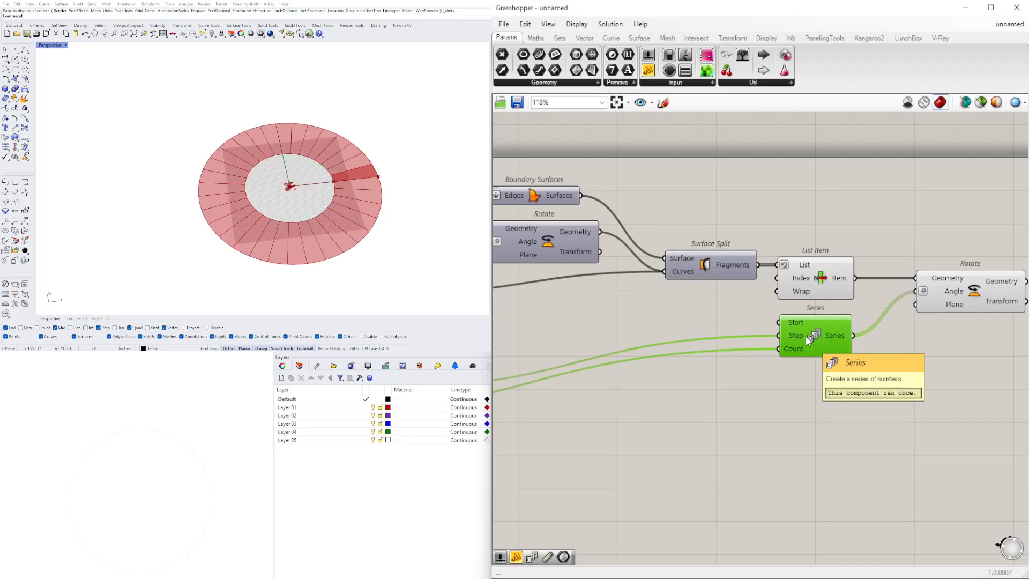
# Step: Turn off the preview of the List Item and Series components and nudge the final Rotate component into place
pyautogui.moveTo(853, 188); pyautogui.dragTo(788, 343)
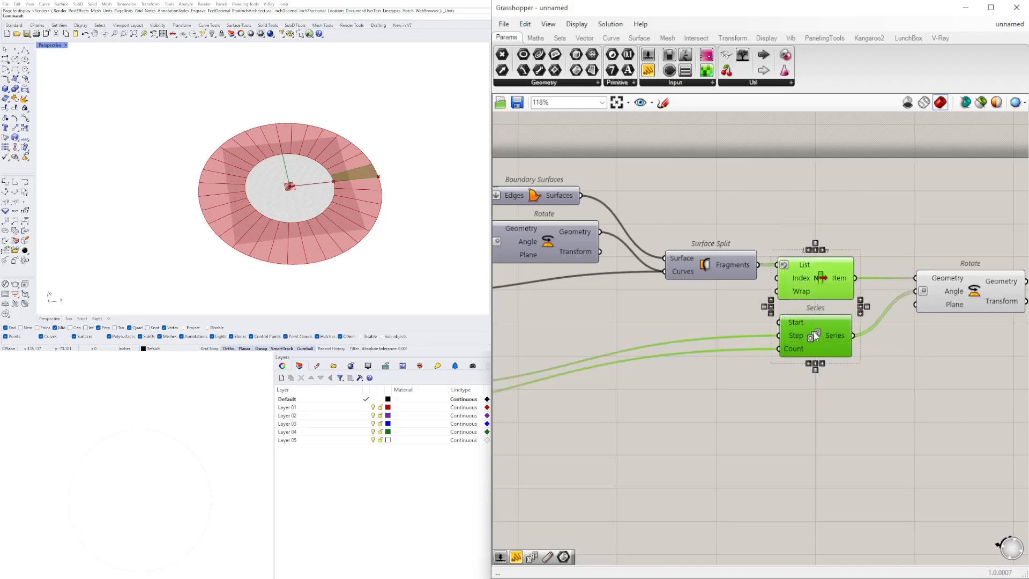
pyautogui.middleClick(830, 211)
pyautogui.click(866, 177)
pyautogui.moveTo(920, 255); pyautogui.dragTo(768, 243, button='right')
pyautogui.moveTo(806, 280); pyautogui.dragTo(798, 279)
pyautogui.click(734, 225)
pyautogui.moveTo(269, 214); pyautogui.dragTo(308, 174, button='right')
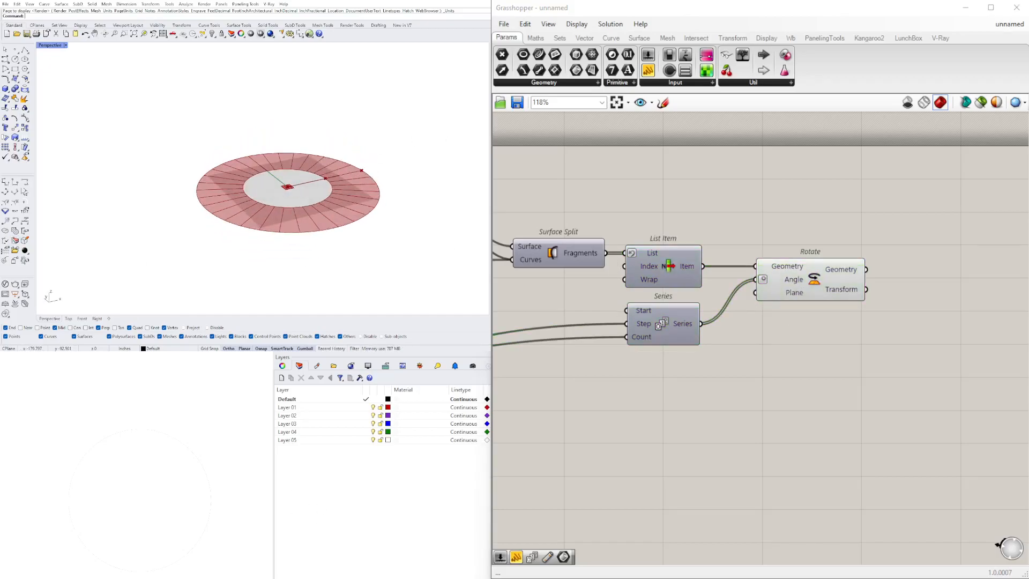
# Step: Rename the number slider that drives the Offset Curve distance to STAIR WIDTH
pyautogui.scroll(-4, 602, 391)
pyautogui.moveTo(601, 388); pyautogui.dragTo(805, 366, button='right')
pyautogui.scroll(7, 688, 347)
pyautogui.scroll(-5, 689, 348)
pyautogui.moveTo(683, 359); pyautogui.dragTo(871, 370, button='right')
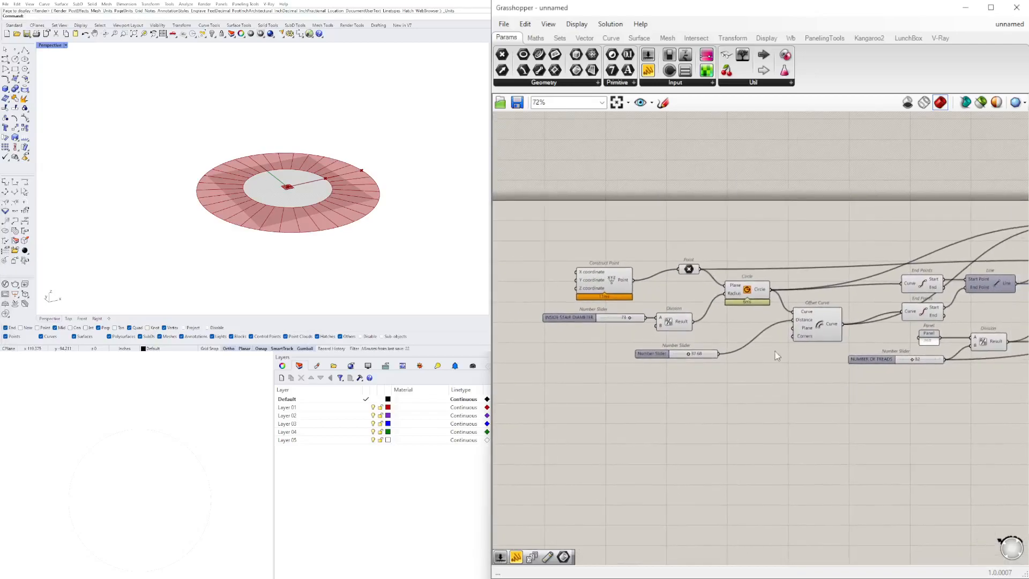
pyautogui.scroll(2, 779, 355)
pyautogui.rightClick(630, 356)
pyautogui.moveTo(676, 359); pyautogui.dragTo(624, 362)
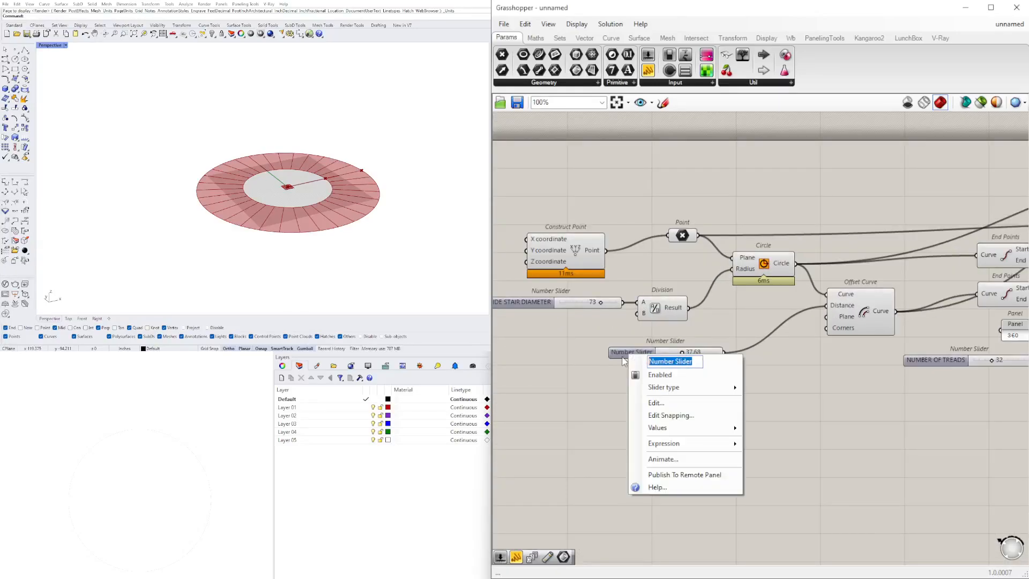
pyautogui.write('STAIR')
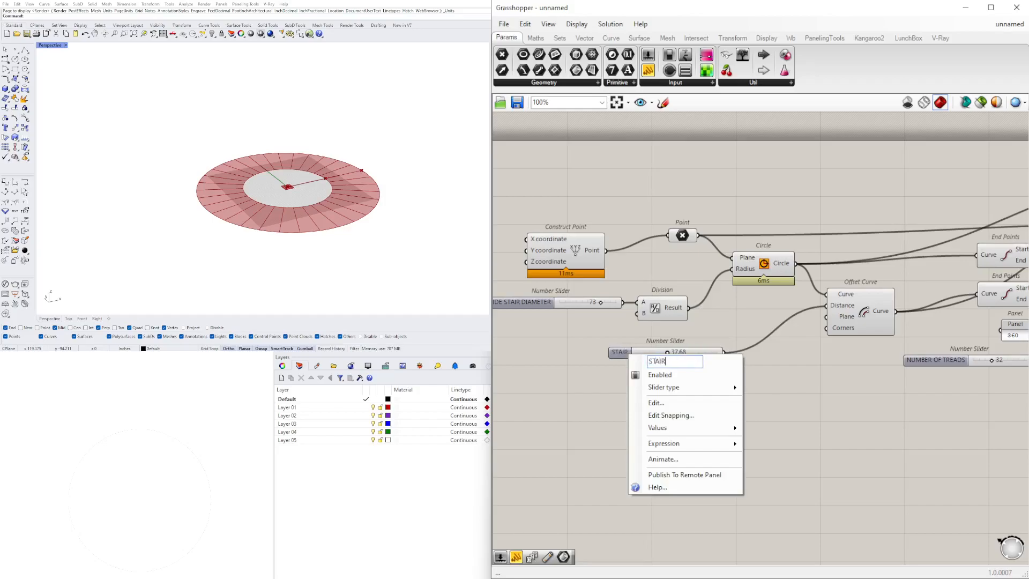
pyautogui.write(' WIDTH')
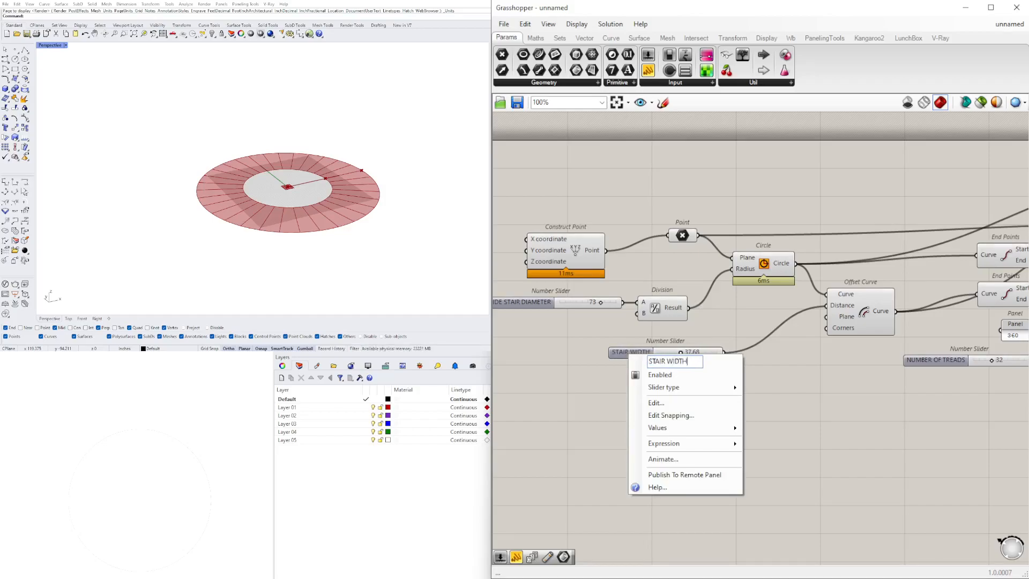
pyautogui.press('Return')
# Step: Examine the final Rotate component, its Series angle input, the NUMBER OF TREADS slider and the tread ring in the viewport
pyautogui.scroll(-5, 644, 324)
pyautogui.moveTo(1007, 315); pyautogui.dragTo(649, 361, button='right')
pyautogui.scroll(5, 860, 351)
pyautogui.click(876, 313)
pyautogui.moveTo(280, 193); pyautogui.dragTo(277, 214, button='right')
pyautogui.moveTo(665, 324); pyautogui.dragTo(699, 323)
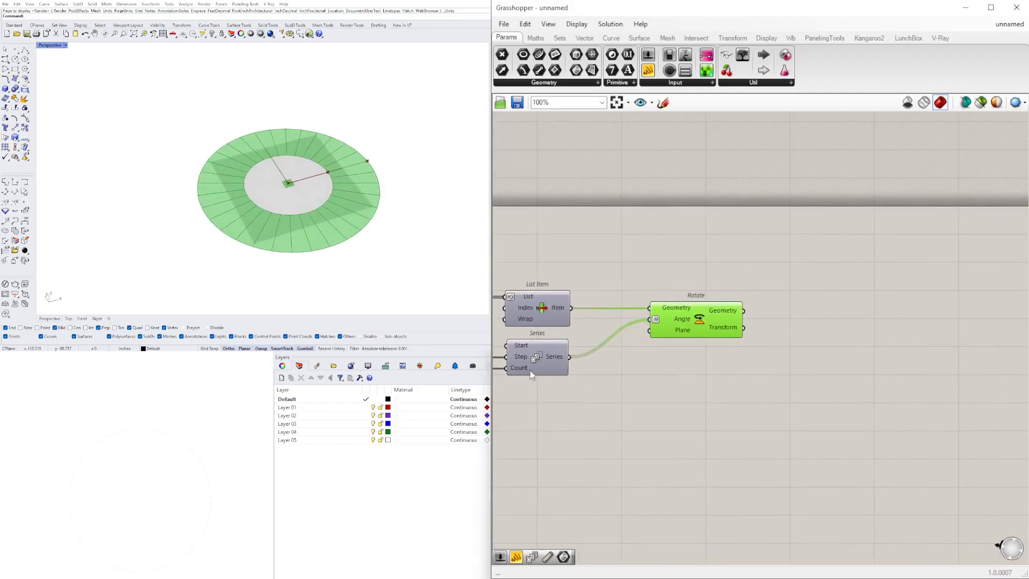
pyautogui.scroll(-2, 547, 365)
pyautogui.moveTo(550, 364); pyautogui.dragTo(850, 356, button='right')
pyautogui.click(850, 356)
pyautogui.moveTo(699, 372); pyautogui.dragTo(716, 334, button='right')
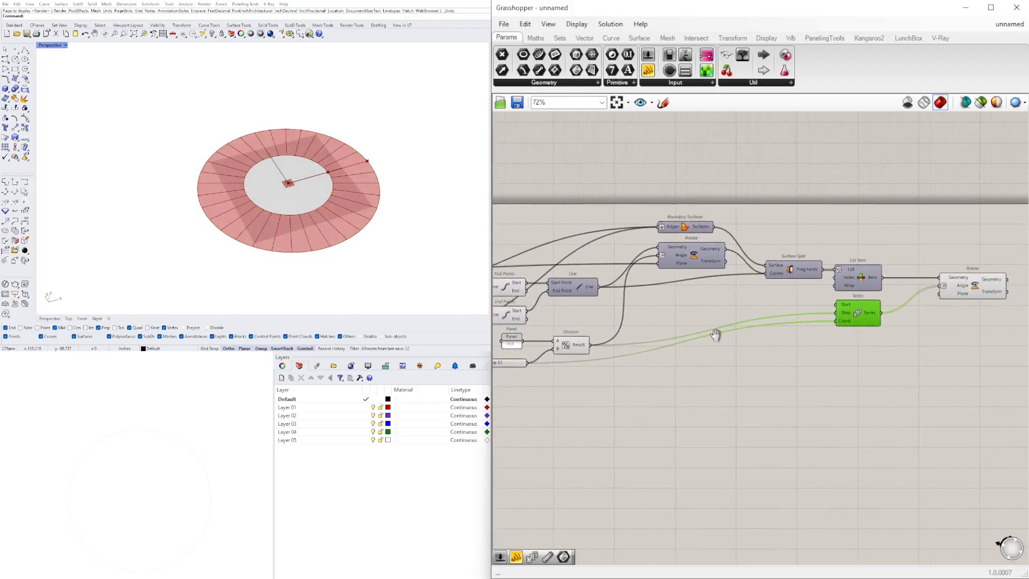
pyautogui.moveTo(545, 373); pyautogui.dragTo(617, 382, button='right')
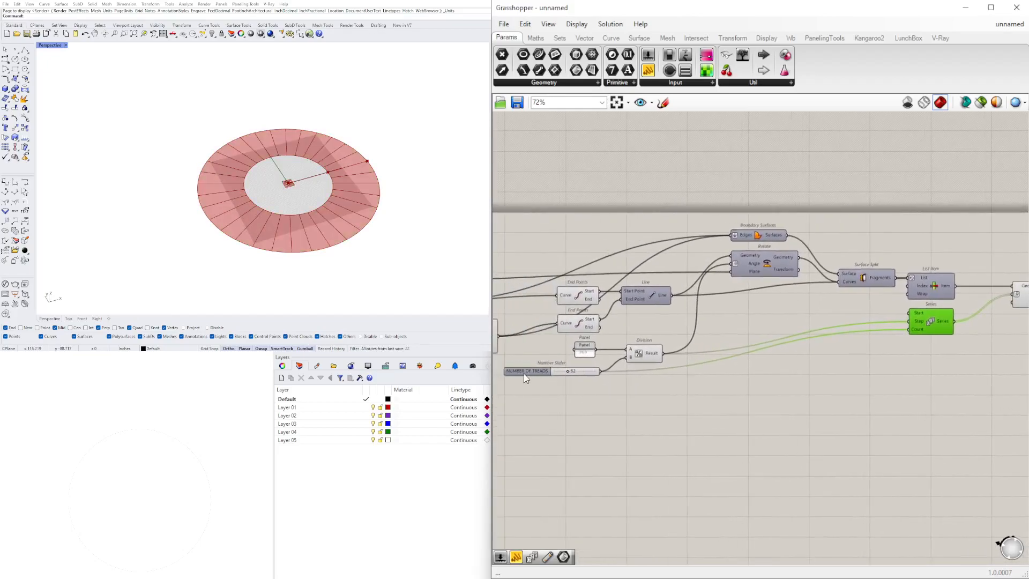
pyautogui.moveTo(353, 244); pyautogui.dragTo(356, 191, button='right')
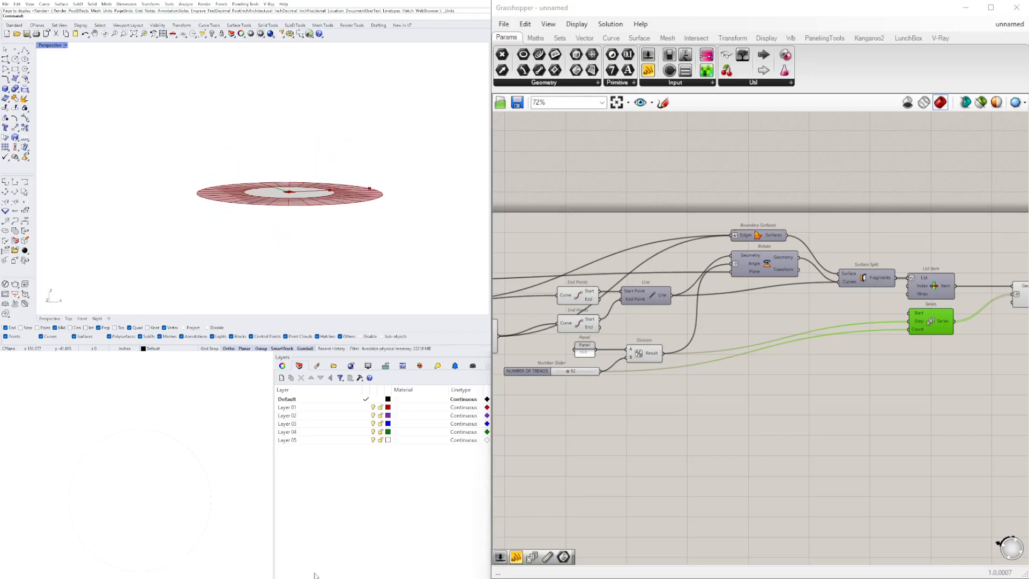
# Step: Add a second Series component below the first and connect the NUMBER OF TREADS slider to its Count input
pyautogui.moveTo(965, 364); pyautogui.dragTo(810, 366, button='right')
pyautogui.scroll(2, 767, 333)
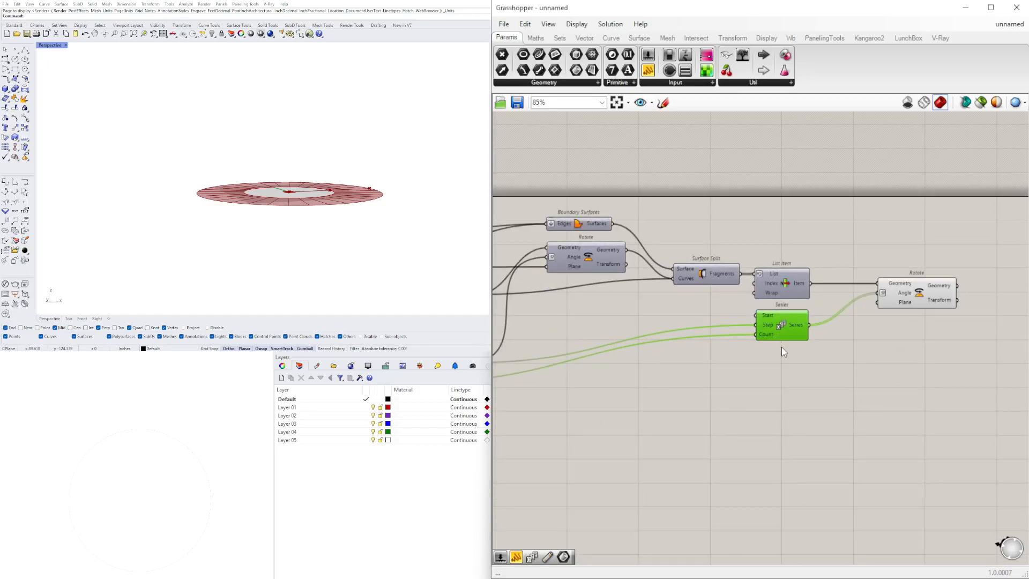
pyautogui.doubleClick(820, 375)
pyautogui.write('SER')
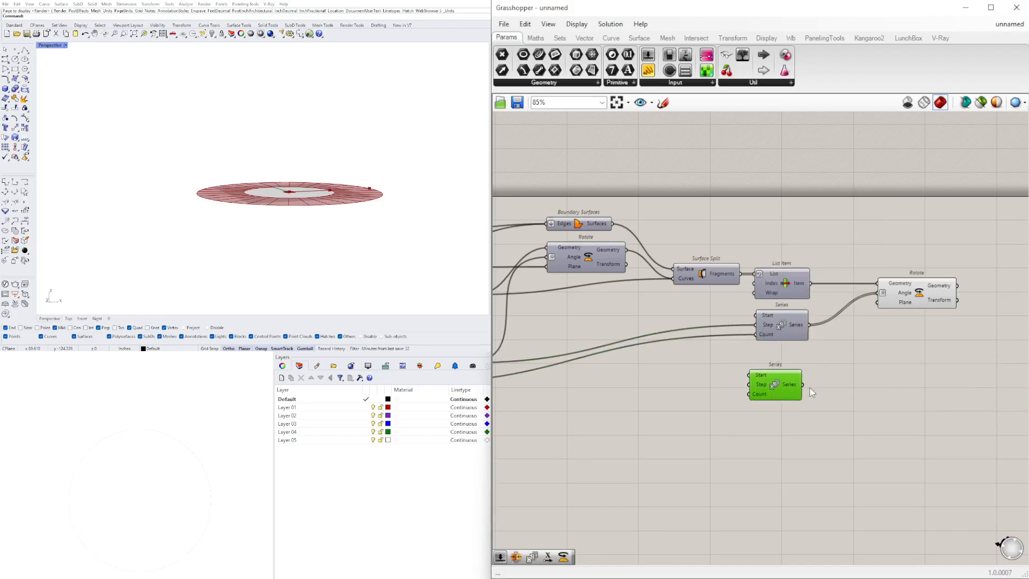
pyautogui.moveTo(737, 390); pyautogui.dragTo(787, 335, button='right')
pyautogui.scroll(3, 808, 341)
pyautogui.scroll(-4, 816, 317)
pyautogui.moveTo(672, 338); pyautogui.dragTo(767, 337, button='right')
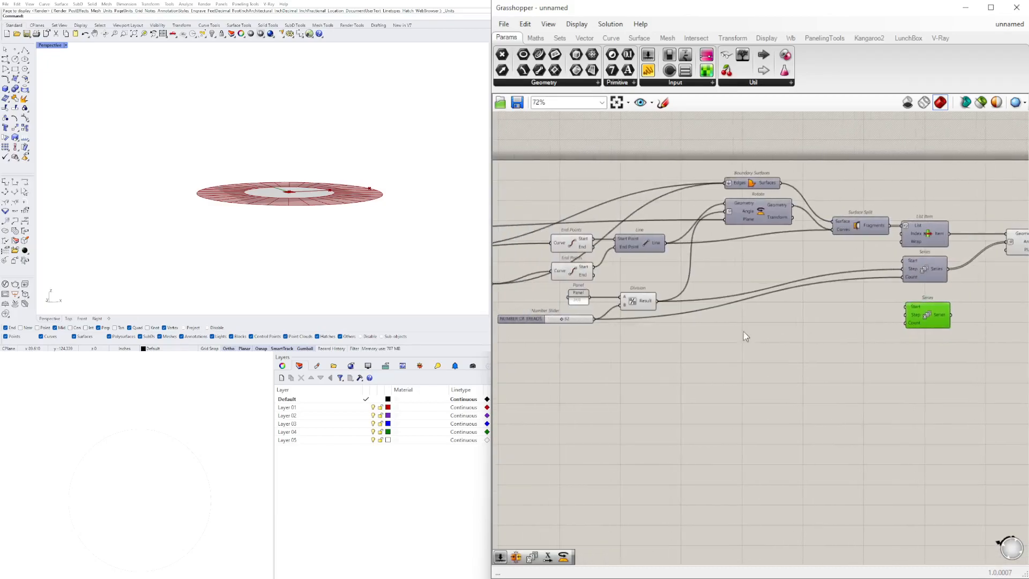
pyautogui.moveTo(593, 319); pyautogui.dragTo(917, 310)
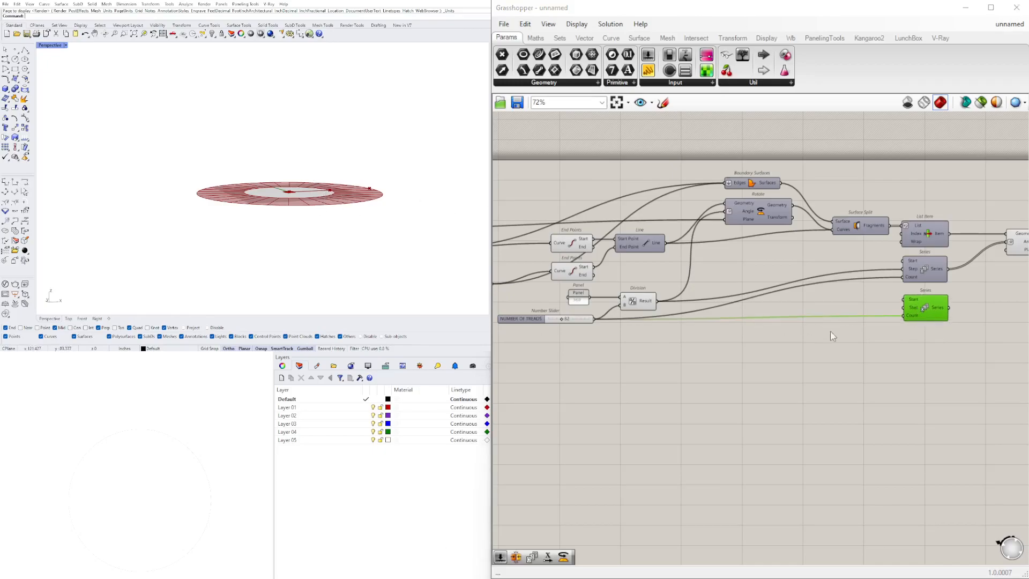
# Step: Create a 6.500 number slider and connect it to the Step input of the second Series component
pyautogui.doubleClick(808, 342)
pyautogui.write('00')
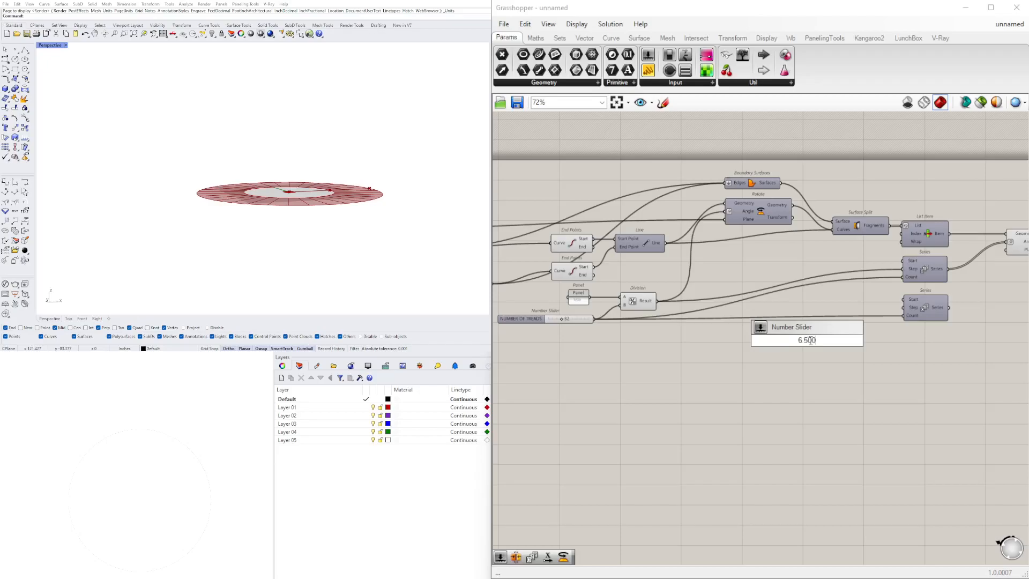
pyautogui.press('Return')
pyautogui.scroll(5, 861, 336)
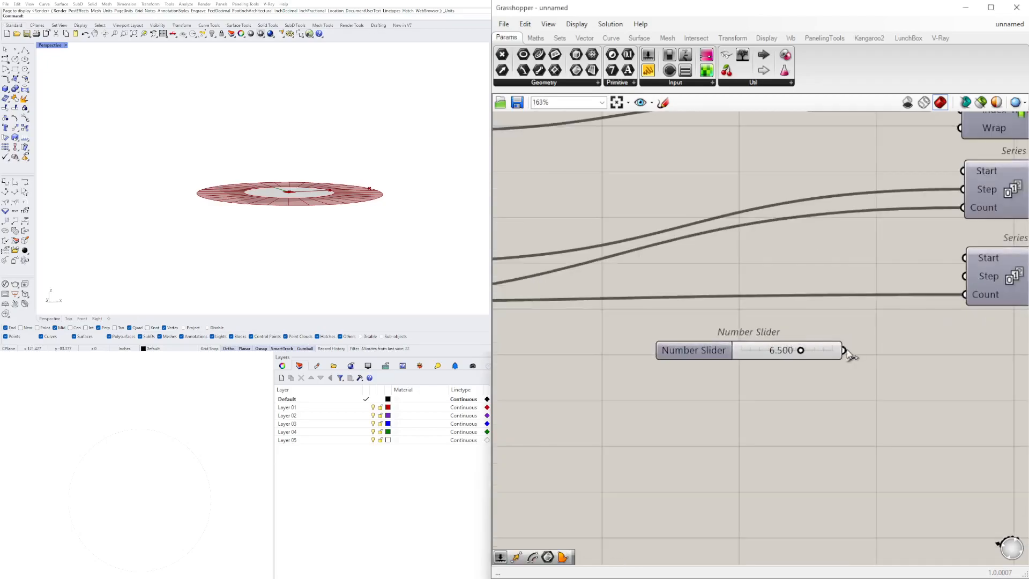
pyautogui.moveTo(846, 351); pyautogui.dragTo(964, 276)
pyautogui.moveTo(907, 382); pyautogui.dragTo(677, 413, button='right')
pyautogui.click(761, 312)
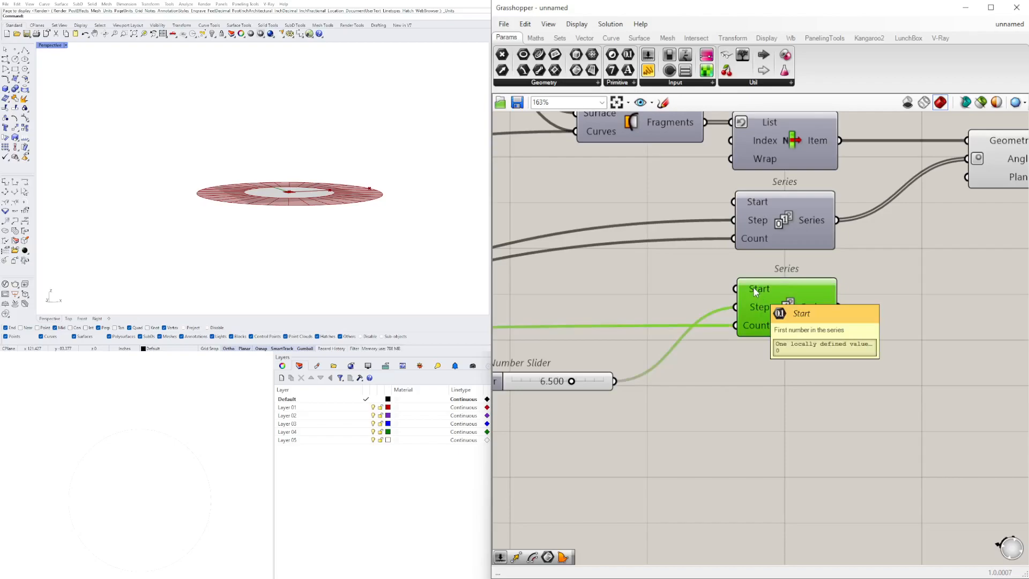
pyautogui.moveTo(757, 287); pyautogui.dragTo(923, 283, button='right')
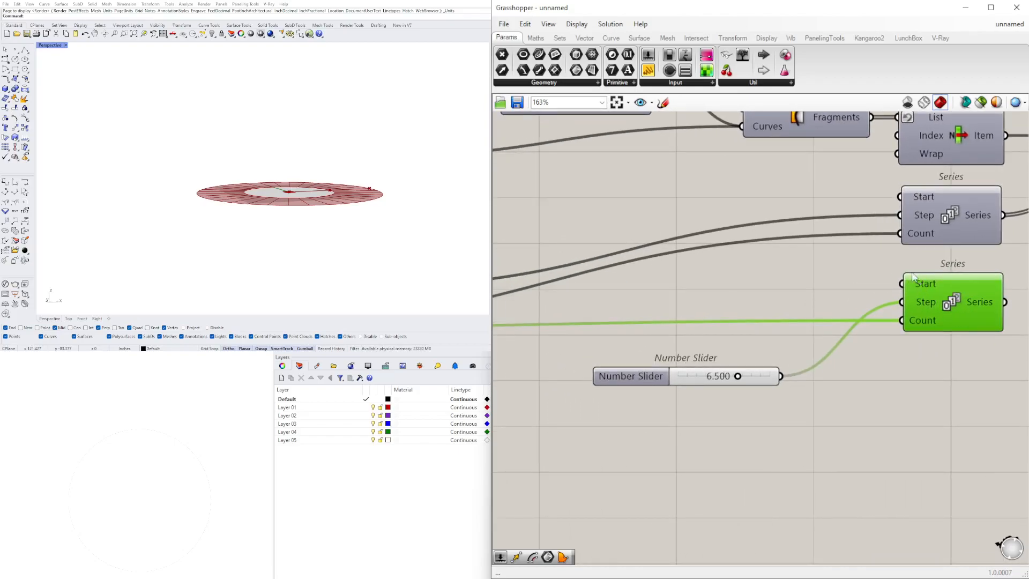
# Step: Shift the final Rotate component closer to List Item and add a Move component on its output side
pyautogui.scroll(-4, 938, 281)
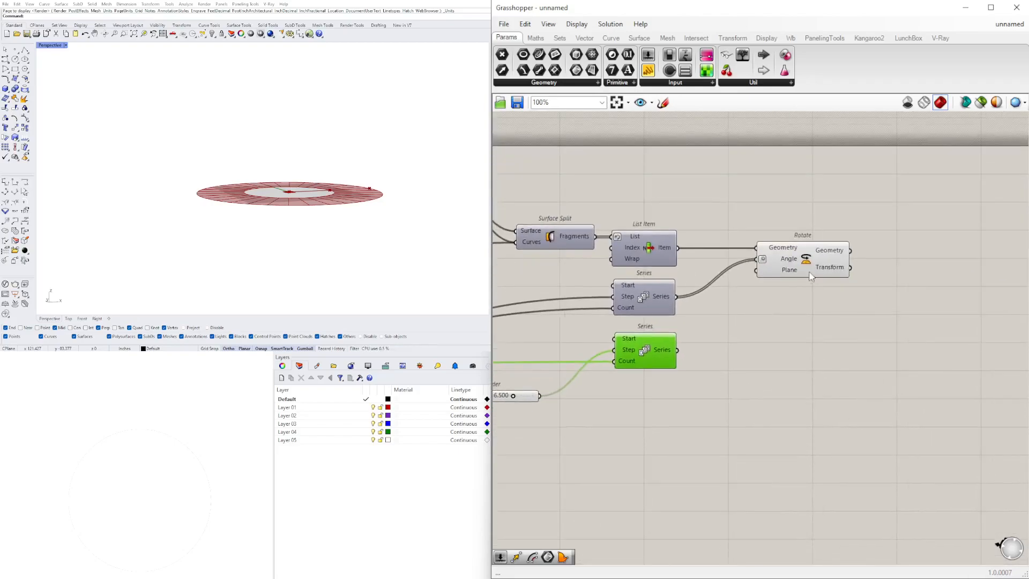
pyautogui.click(814, 260)
pyautogui.moveTo(814, 268); pyautogui.dragTo(776, 268)
pyautogui.moveTo(250, 162); pyautogui.dragTo(256, 155, button='right')
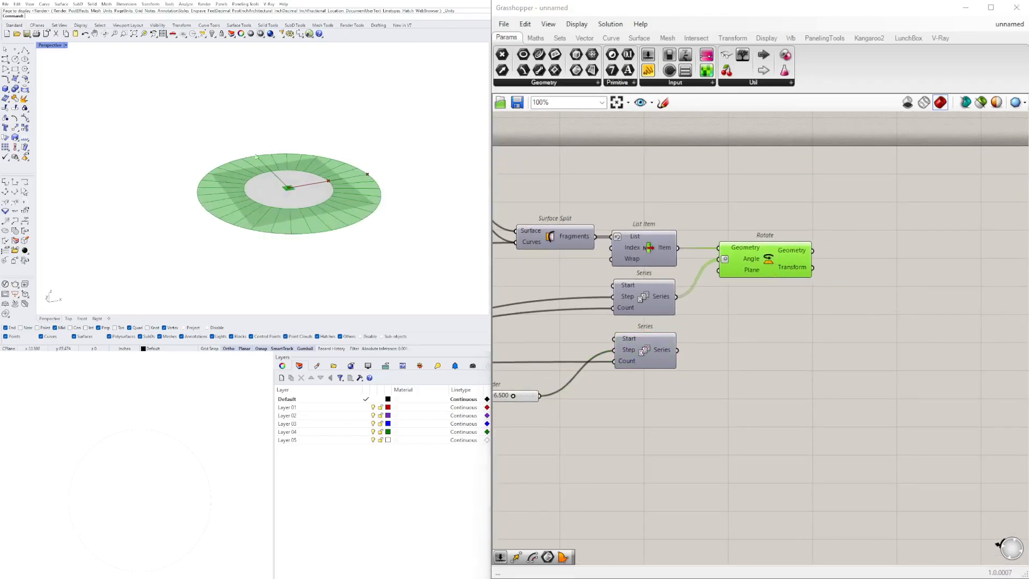
pyautogui.doubleClick(851, 327)
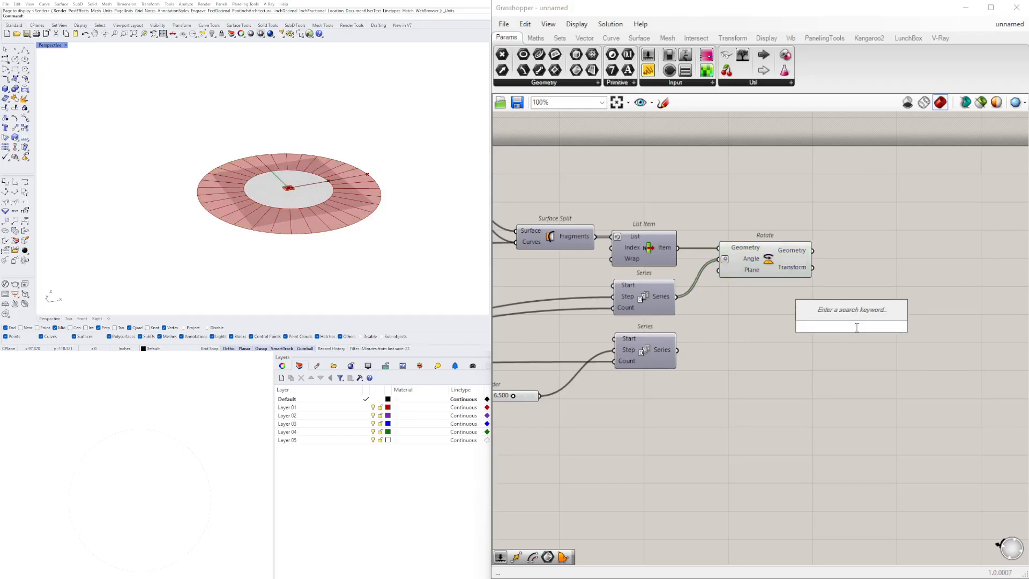
pyautogui.write('MOVE')
pyautogui.press('Return')
pyautogui.moveTo(836, 317); pyautogui.dragTo(917, 289)
# Step: Connect the final Rotate component's Geometry output to the Move component's Geometry input
pyautogui.click(757, 264)
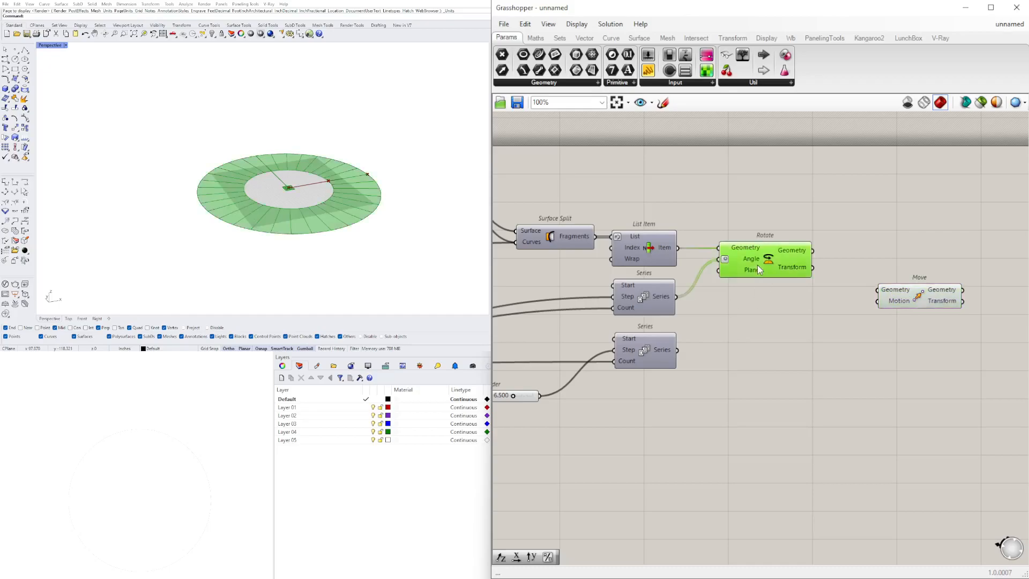
pyautogui.moveTo(518, 406); pyautogui.dragTo(583, 390, button='right')
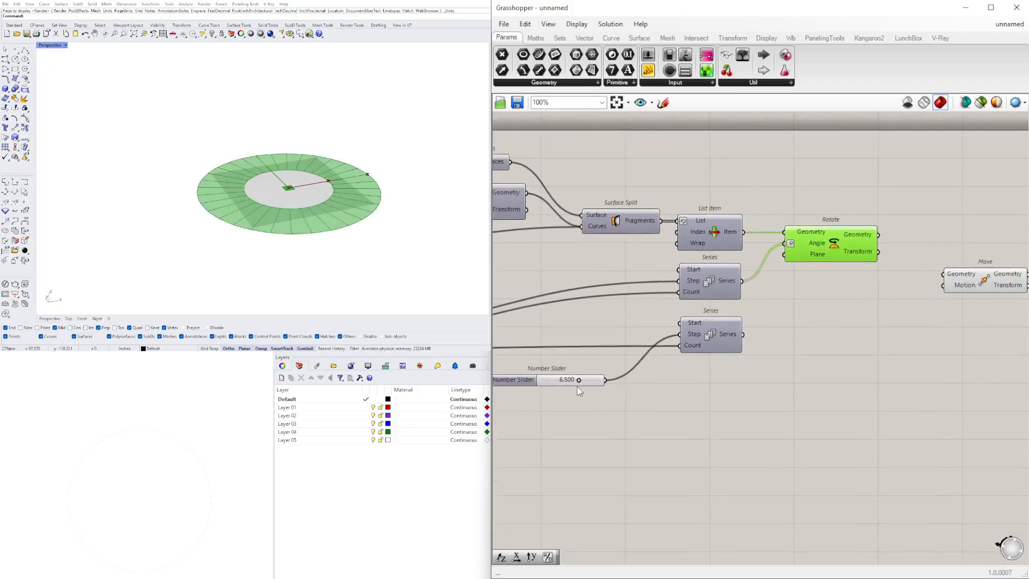
pyautogui.moveTo(881, 238); pyautogui.dragTo(744, 235, button='right')
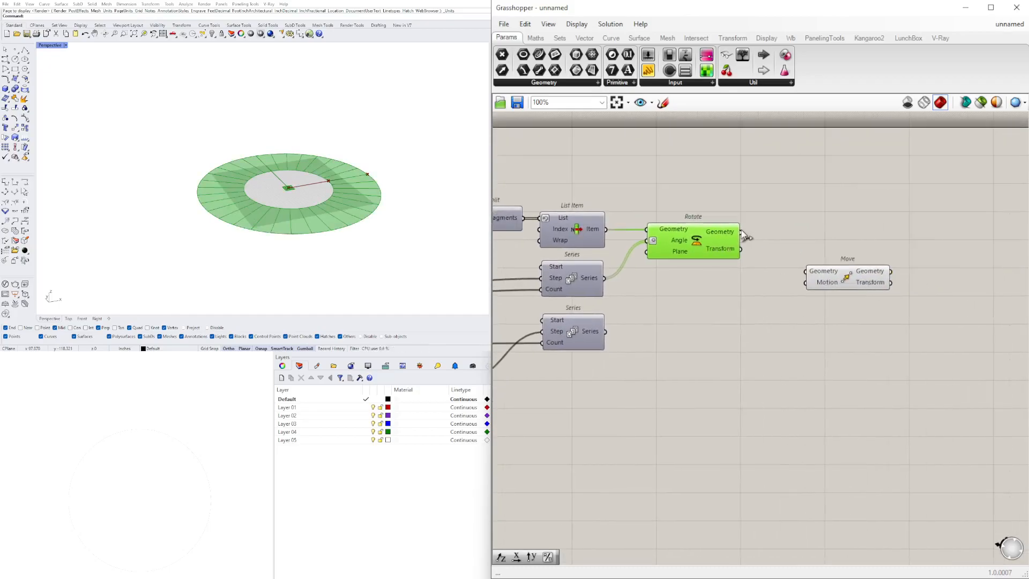
pyautogui.moveTo(772, 252); pyautogui.dragTo(805, 272)
pyautogui.click(812, 278)
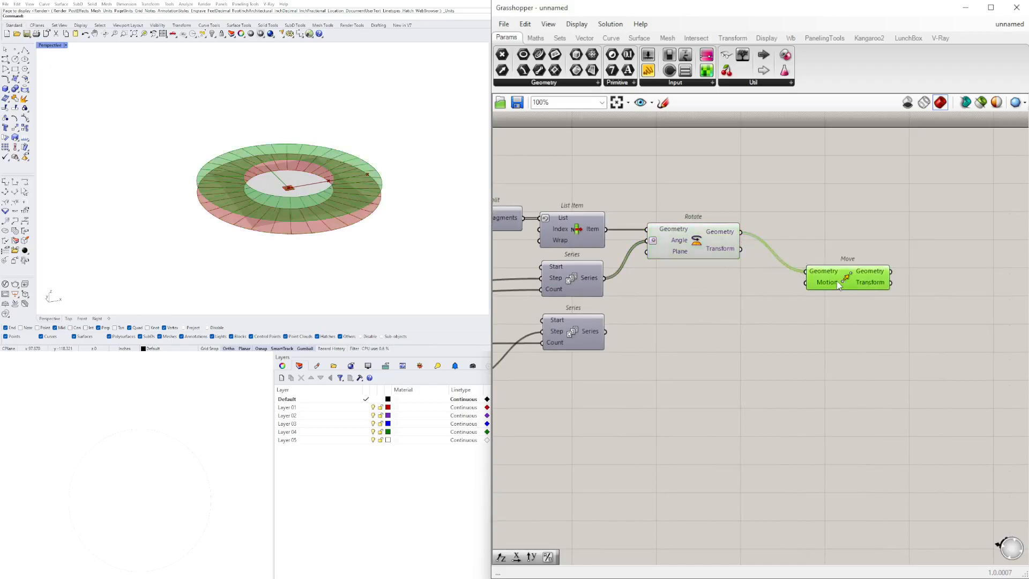
# Step: Add a Unit Z vector below Rotate and connect its output to the Move component's Motion input
pyautogui.doubleClick(699, 306)
pyautogui.write('unit z')
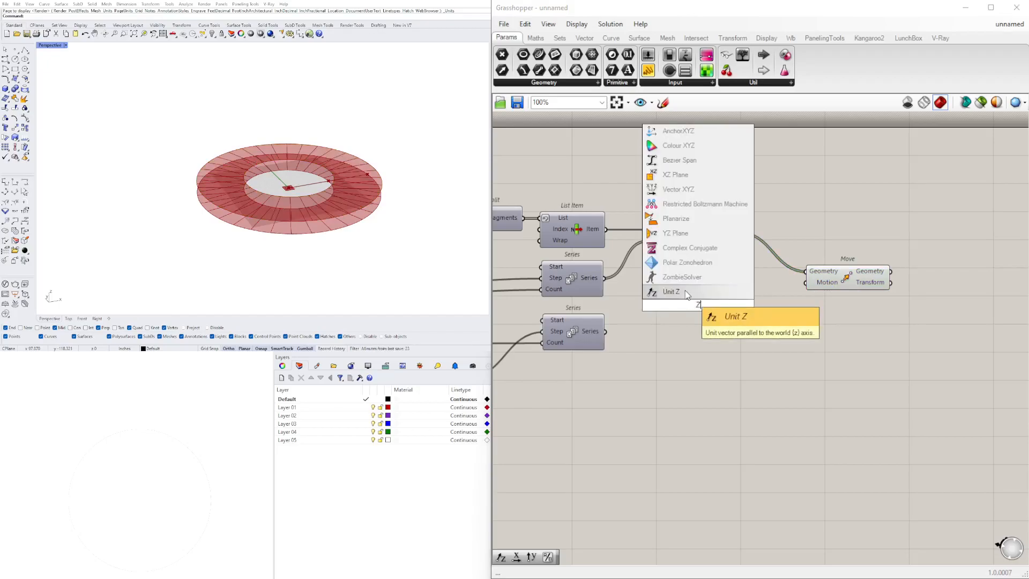
pyautogui.press('Return')
pyautogui.moveTo(695, 304); pyautogui.dragTo(805, 276)
pyautogui.click(852, 275)
pyautogui.moveTo(732, 320); pyautogui.dragTo(765, 294)
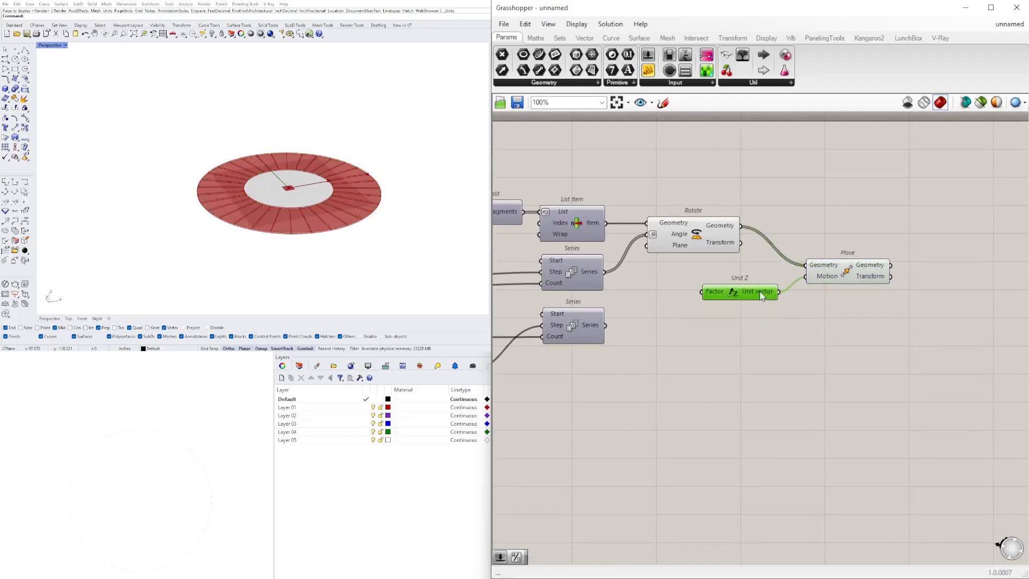
# Step: Add a number slider connected to the Unit Z Factor input and set the slider to 5.8
pyautogui.doubleClick(602, 405)
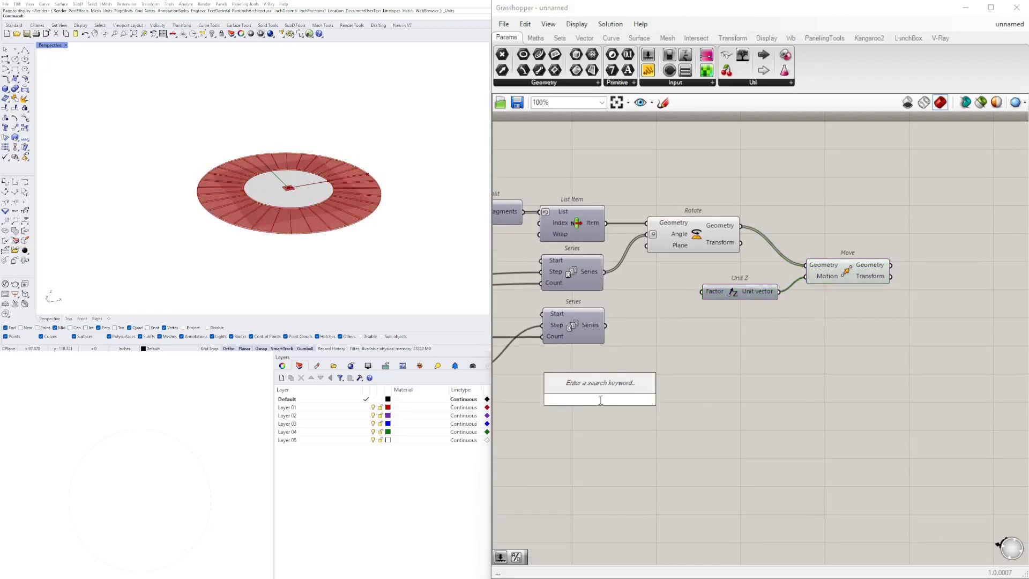
pyautogui.write('6.5')
pyautogui.press('Return')
pyautogui.moveTo(658, 399); pyautogui.dragTo(702, 292)
pyautogui.scroll(4, 641, 391)
pyautogui.moveTo(623, 408); pyautogui.dragTo(627, 410)
pyautogui.scroll(-3, 598, 443)
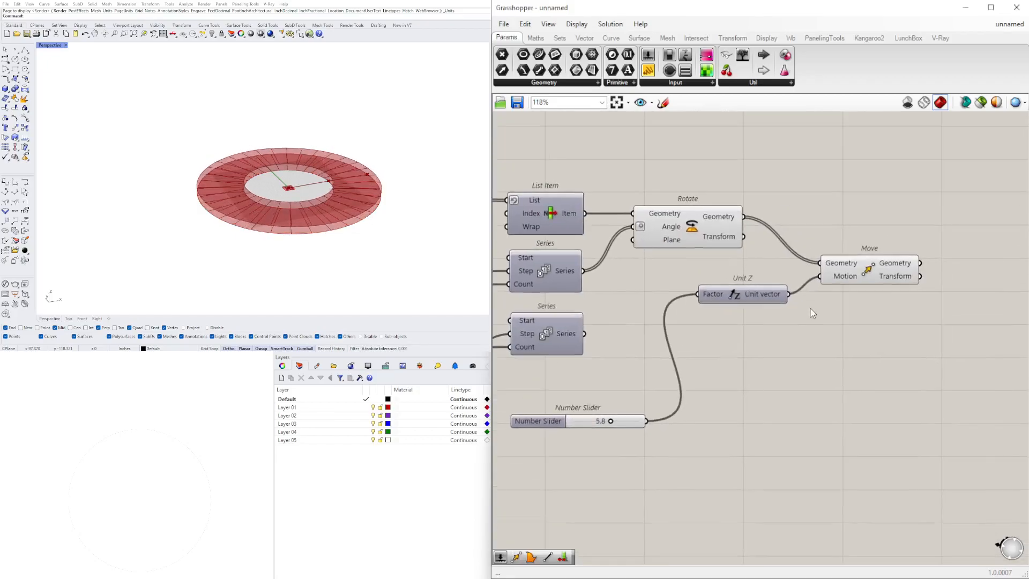
pyautogui.click(774, 294)
pyautogui.click(848, 276)
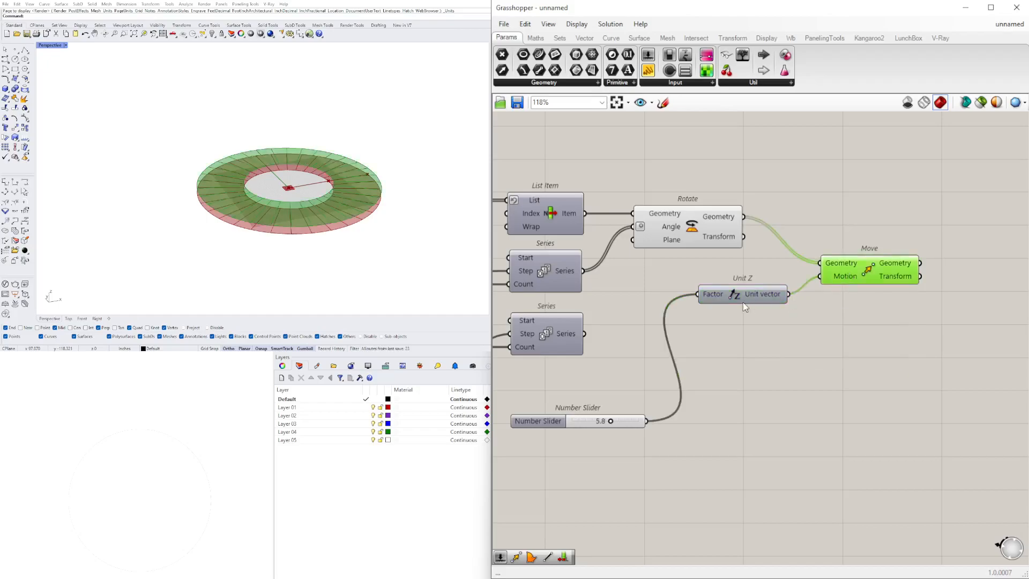
# Step: Move the Unit Z component down beside its slider and inspect the output list of the second Series component
pyautogui.moveTo(744, 301); pyautogui.dragTo(732, 393)
pyautogui.moveTo(559, 333); pyautogui.dragTo(754, 322, button='right')
pyautogui.moveTo(759, 325)
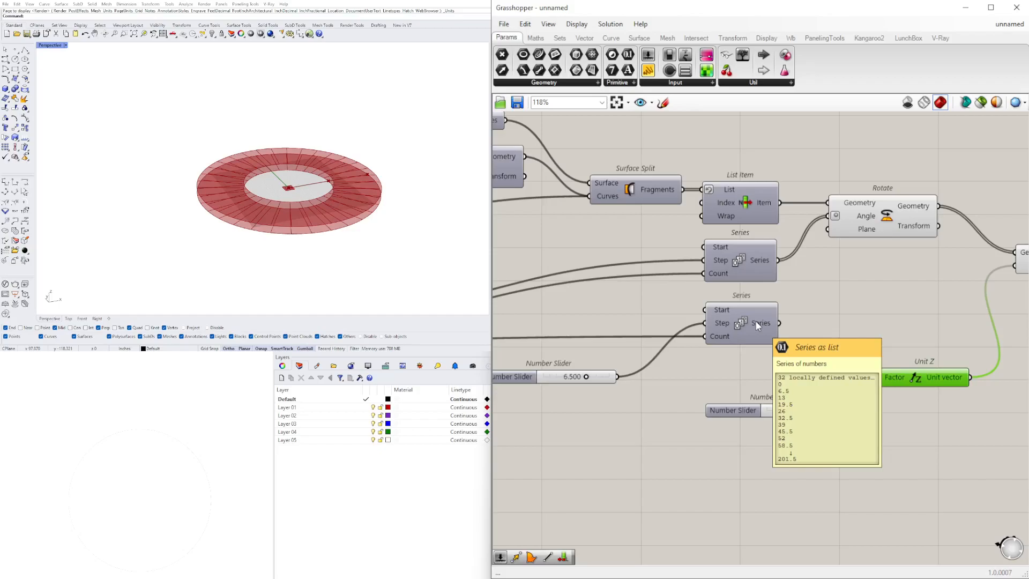
pyautogui.moveTo(756, 320); pyautogui.dragTo(625, 317, button='right')
pyautogui.click(917, 261)
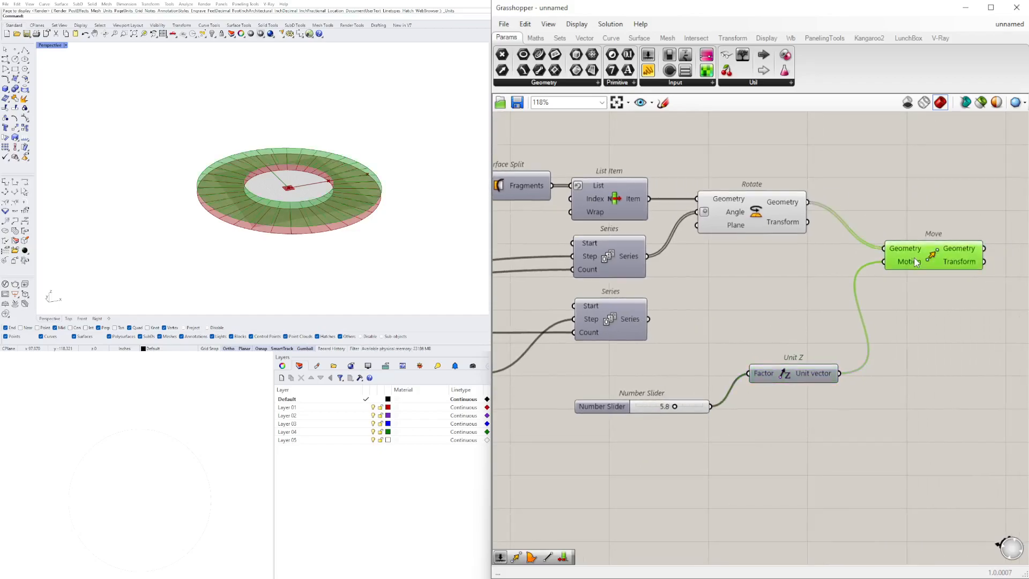
# Step: Try to connect the second Series output directly to the Move component's Motion input
pyautogui.moveTo(649, 319); pyautogui.dragTo(883, 261)
pyautogui.click(860, 289)
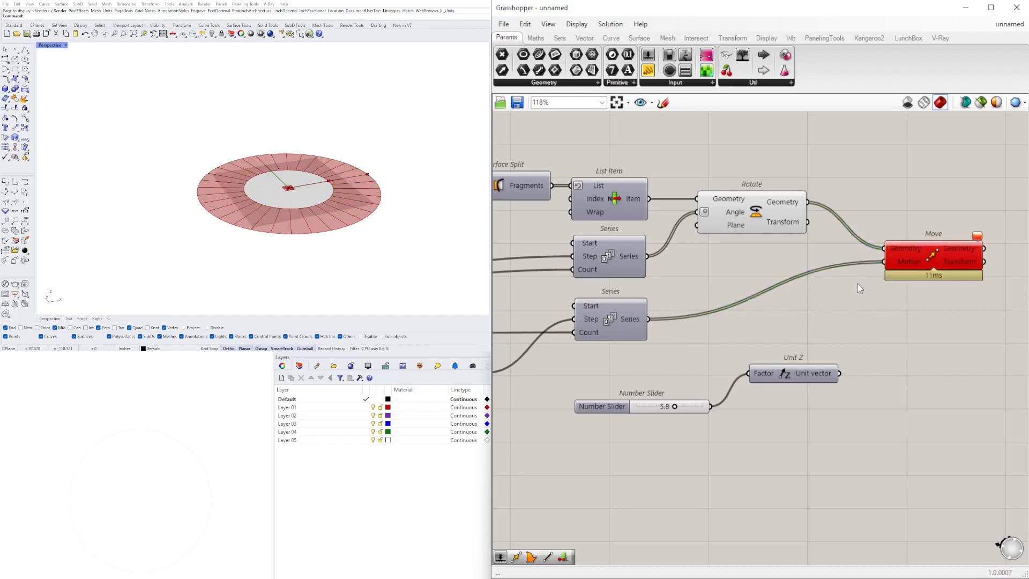
pyautogui.click(622, 308)
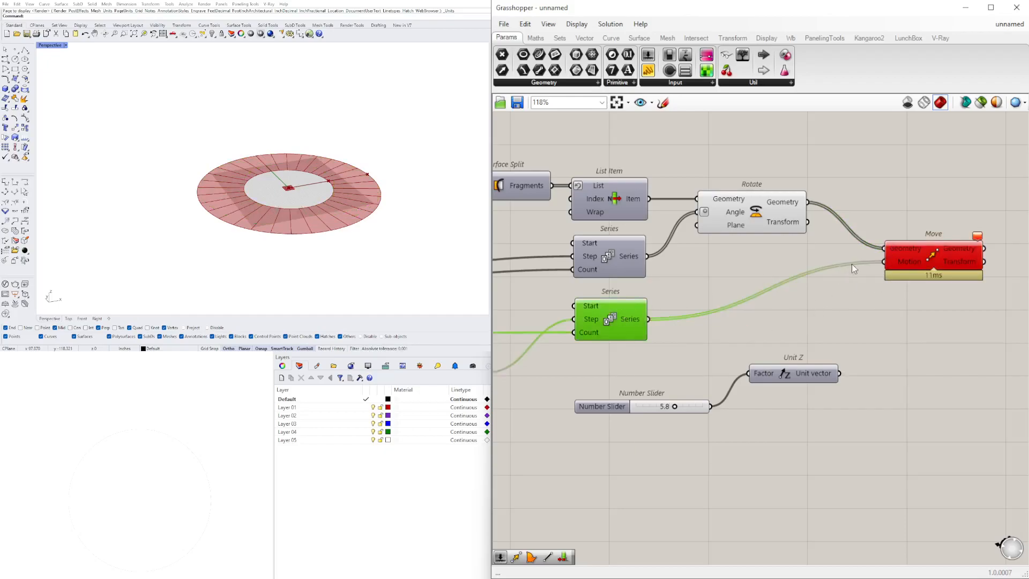
pyautogui.click(899, 266)
# Step: Disconnect the slider from Unit Z, then wire the second Series output through Unit Z into the Move component's Motion input
pyautogui.keyDown('ctrl'); pyautogui.moveTo(748, 373); pyautogui.dragTo(710, 407); pyautogui.keyUp('ctrl')
pyautogui.moveTo(781, 368); pyautogui.dragTo(773, 323)
pyautogui.moveTo(648, 319); pyautogui.dragTo(742, 328)
pyautogui.moveTo(824, 332); pyautogui.dragTo(883, 261)
pyautogui.moveTo(764, 306)
pyautogui.mouseDown()
pyautogui.moveTo(725, 321)
pyautogui.moveTo(757, 316)
pyautogui.mouseUp()
# Step: Examine the rising treads in the Perspective viewport from several angles and check the riser slider feeding the second Series
pyautogui.scroll(-3, 558, 365)
pyautogui.moveTo(557, 365); pyautogui.dragTo(889, 366, button='right')
pyautogui.scroll(4, 785, 378)
pyautogui.scroll(-6, 435, 206)
pyautogui.keyDown('shift'); pyautogui.moveTo(436, 206); pyautogui.dragTo(462, 188, button='right'); pyautogui.keyUp('shift')
pyautogui.scroll(7, 226, 215)
pyautogui.moveTo(225, 230); pyautogui.dragTo(248, 269, button='right')
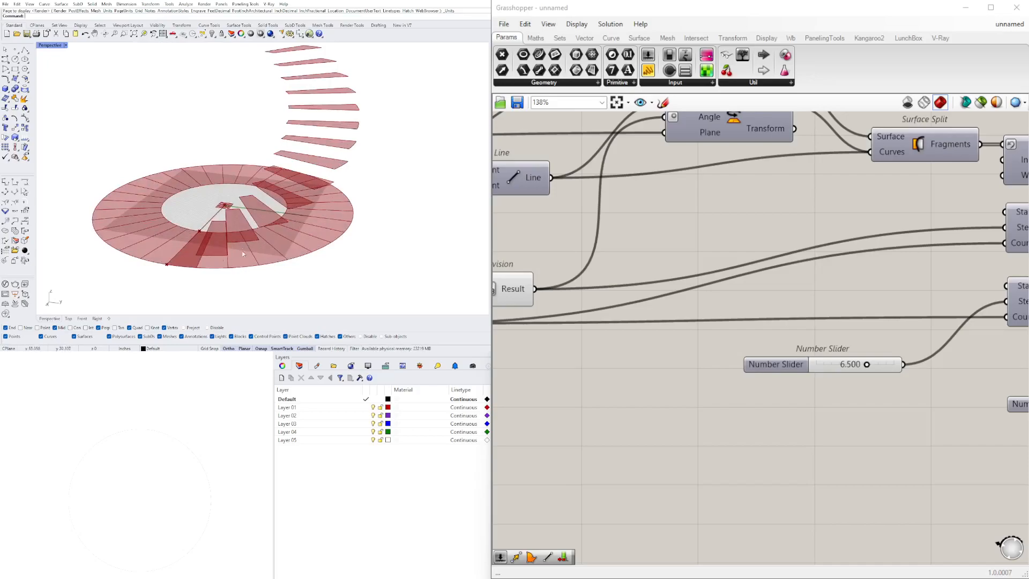
pyautogui.moveTo(353, 179); pyautogui.dragTo(386, 165, button='right')
pyautogui.scroll(-7, 299, 234)
pyautogui.moveTo(298, 234); pyautogui.dragTo(401, 209, button='right')
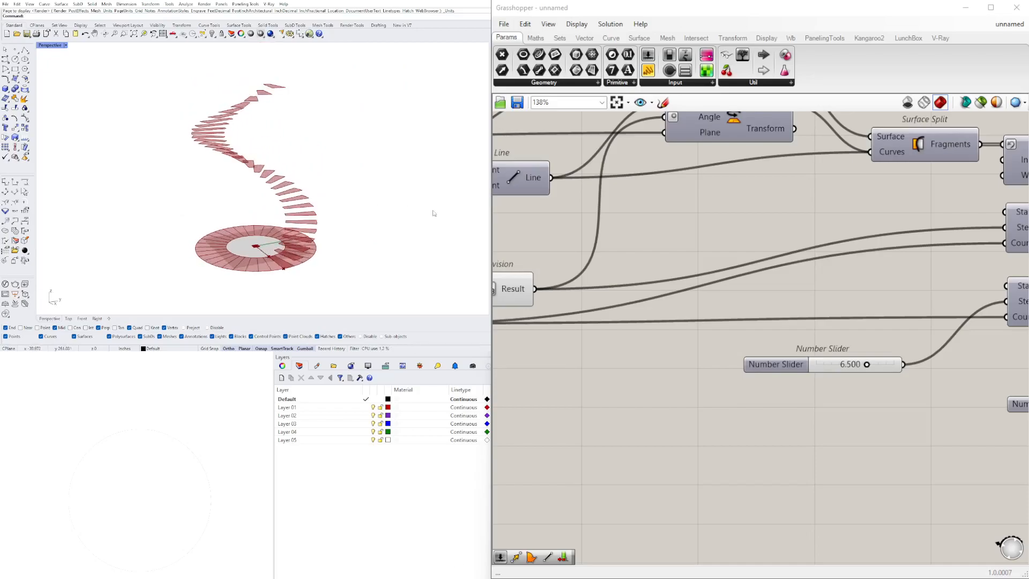
# Step: Set the NUMBER OF TREADS slider to 20
pyautogui.scroll(-5, 719, 356)
pyautogui.scroll(6, 802, 358)
pyautogui.scroll(4, 691, 388)
pyautogui.moveTo(673, 377); pyautogui.dragTo(646, 382)
# Step: Examine the 20-tread spiral in the Perspective viewport from the side and from above
pyautogui.moveTo(364, 227); pyautogui.dragTo(298, 226, button='right')
pyautogui.scroll(2, 290, 219)
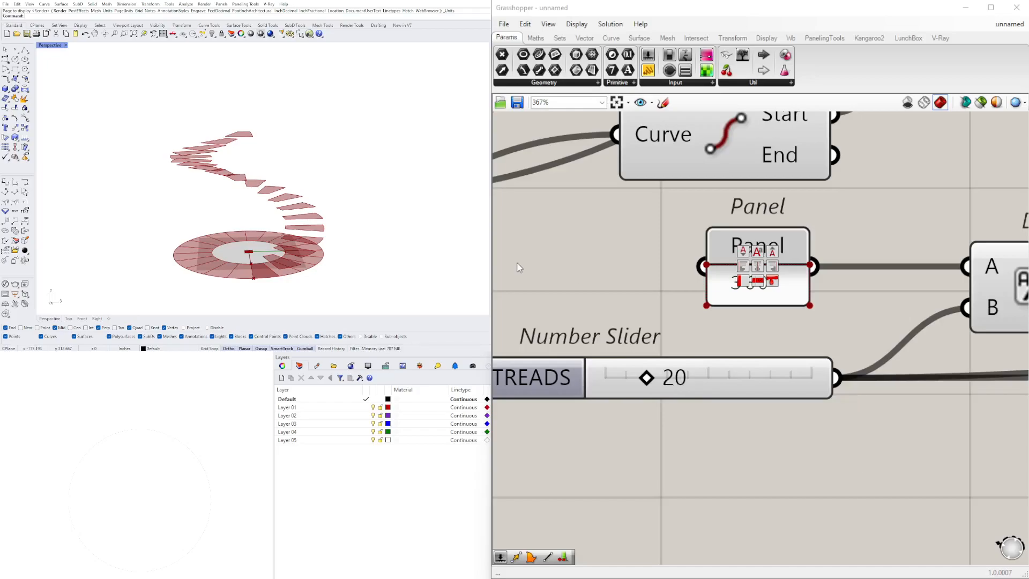
pyautogui.moveTo(295, 182)
pyautogui.mouseDown(button='right')
pyautogui.moveTo(198, 188)
pyautogui.moveTo(257, 193)
pyautogui.moveTo(274, 225)
pyautogui.moveTo(314, 182)
pyautogui.mouseUp(button='right')
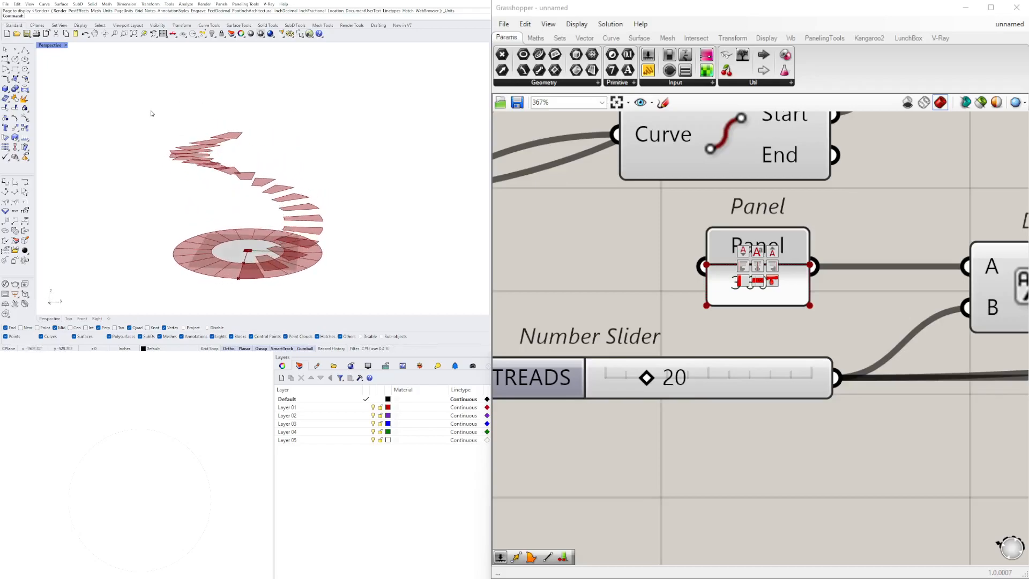
pyautogui.moveTo(233, 268); pyautogui.dragTo(254, 228, button='right')
pyautogui.scroll(-3, 297, 202)
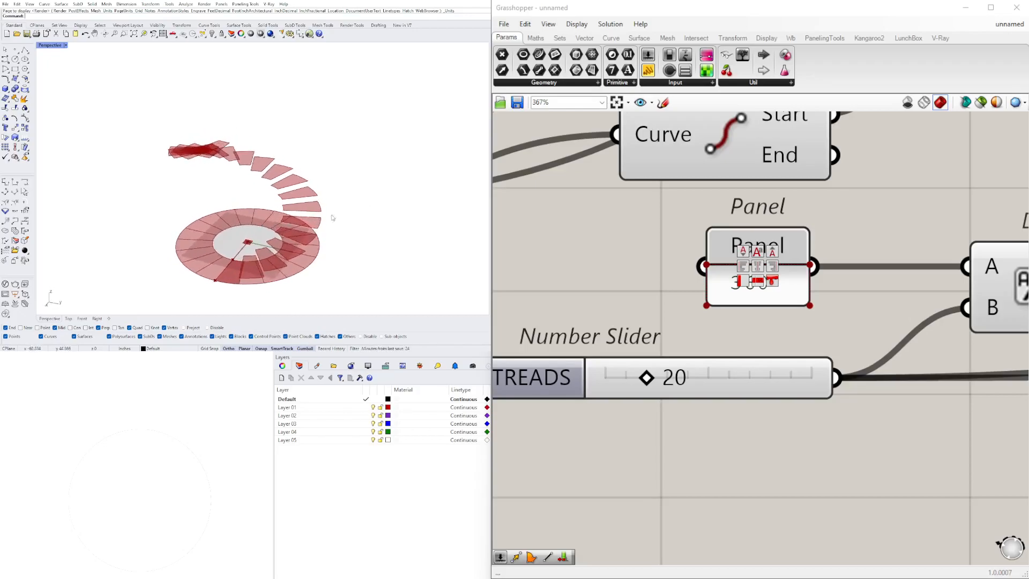
pyautogui.moveTo(297, 202); pyautogui.dragTo(319, 183, button='right')
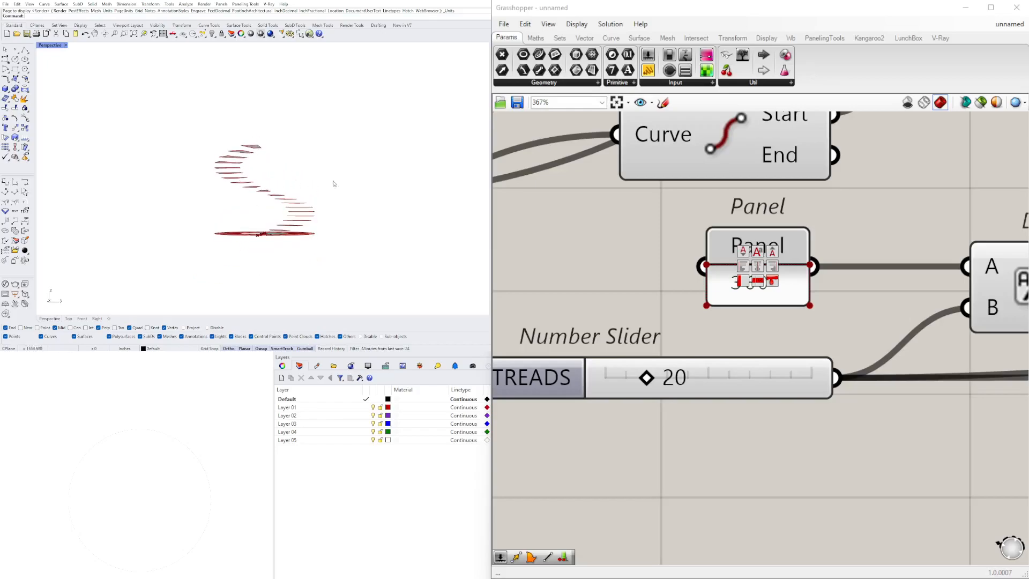
pyautogui.scroll(-2, 291, 127)
pyautogui.moveTo(292, 174); pyautogui.dragTo(308, 231, button='right')
pyautogui.scroll(3, 308, 230)
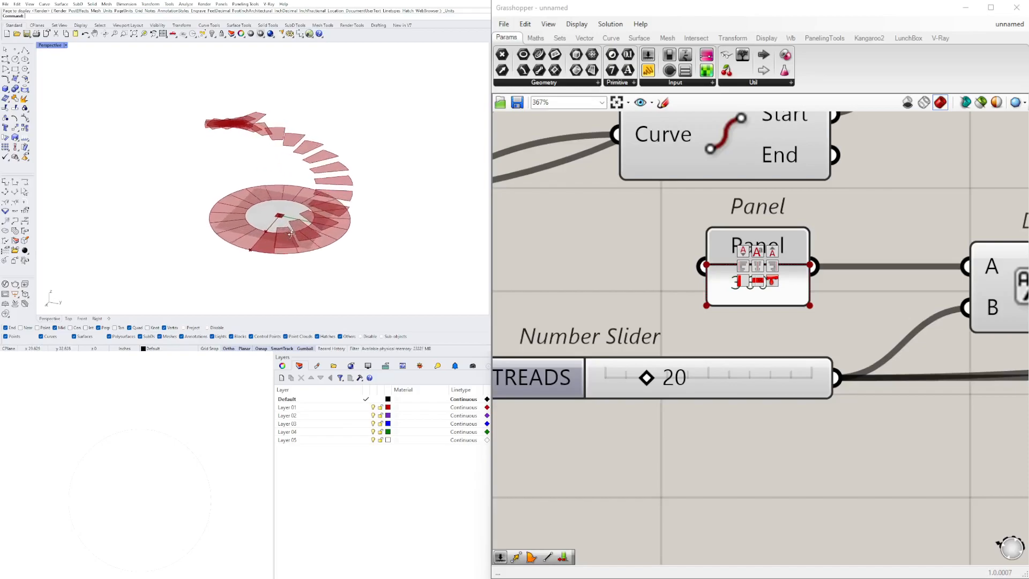
pyautogui.moveTo(304, 210); pyautogui.dragTo(296, 229, button='right')
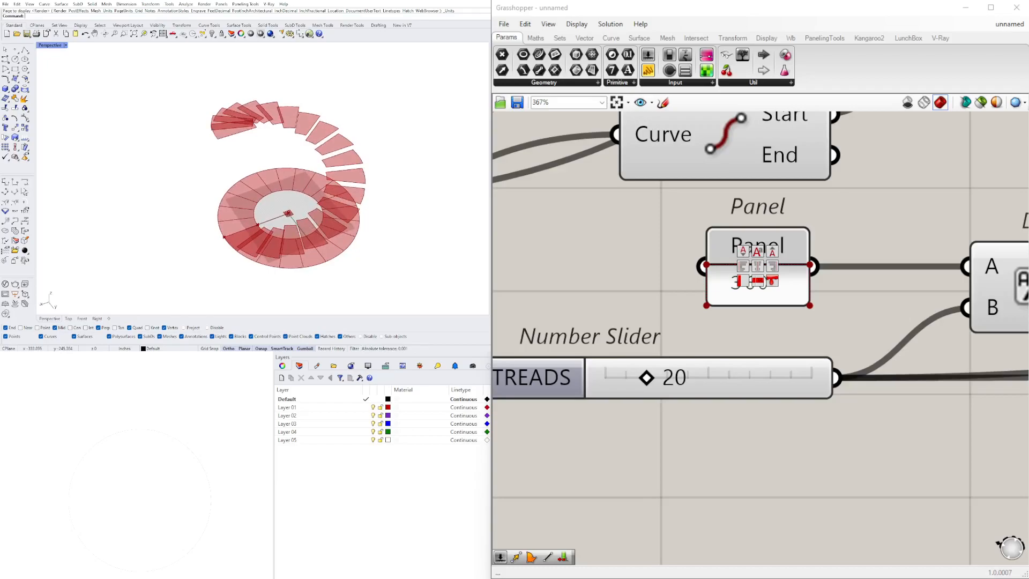
# Step: Move the disconnected 5.8 number slider further down and away from the Unit Z component
pyautogui.scroll(-8, 850, 288)
pyautogui.scroll(3, 744, 396)
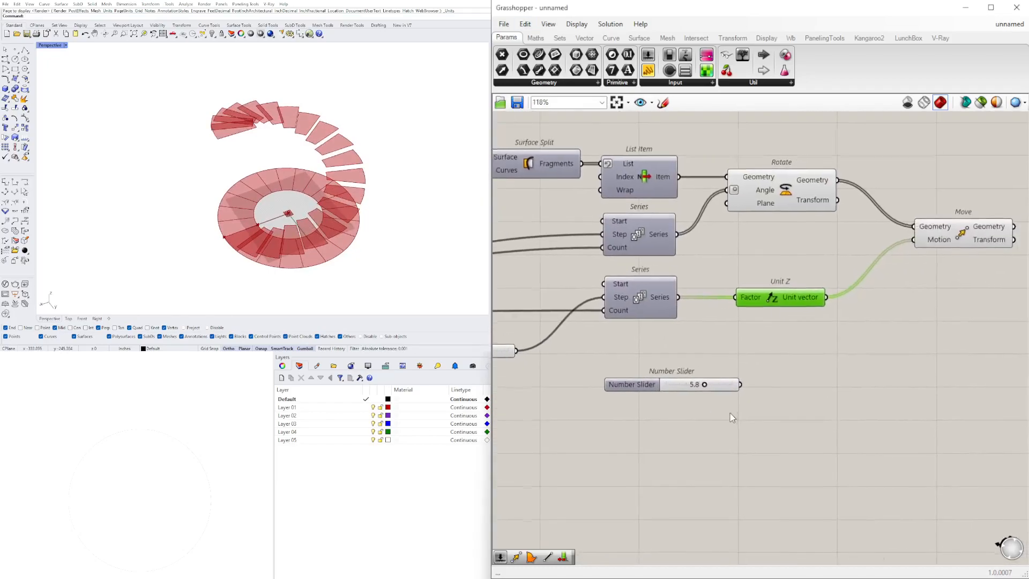
pyautogui.moveTo(649, 387); pyautogui.dragTo(614, 400)
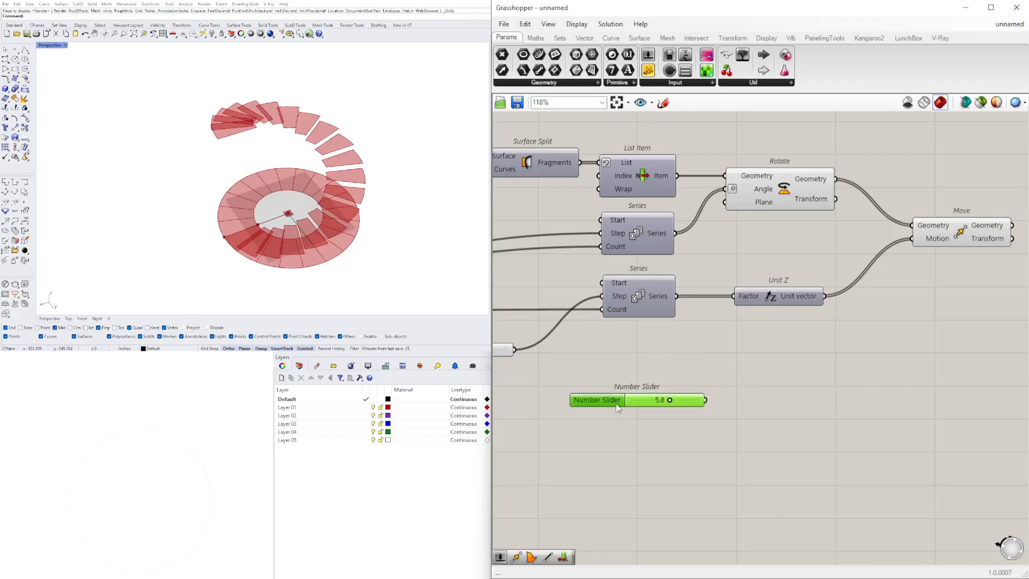
# Step: Set the number slider feeding the second Series component's Step input to 6
pyautogui.moveTo(584, 392); pyautogui.dragTo(839, 377, button='right')
pyautogui.scroll(6, 716, 344)
pyautogui.click(778, 317)
pyautogui.moveTo(780, 320); pyautogui.dragTo(754, 315)
pyautogui.doubleClick(754, 315)
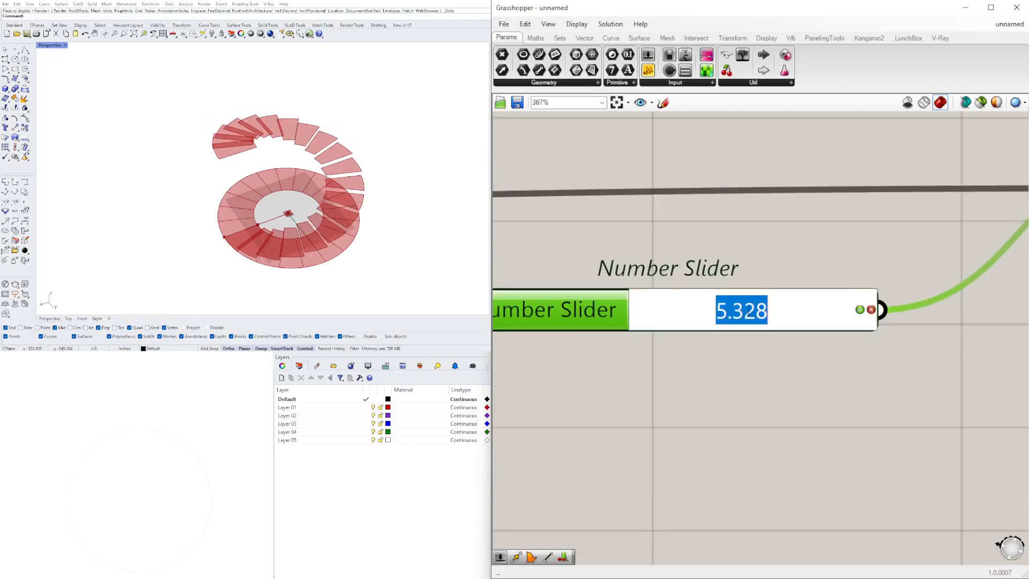
pyautogui.write('6')
pyautogui.press('Return')
# Step: Turn off the preview of the final Rotate component that feeds the Move component
pyautogui.moveTo(376, 160); pyautogui.dragTo(382, 187, button='right')
pyautogui.scroll(-5, 789, 265)
pyautogui.moveTo(826, 291); pyautogui.dragTo(772, 357, button='right')
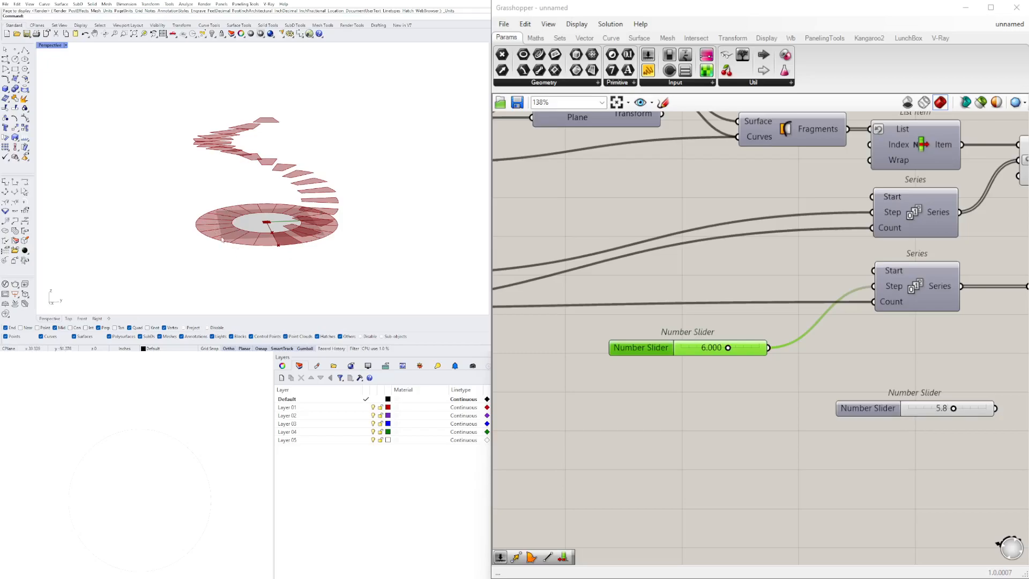
pyautogui.scroll(-5, 769, 269)
pyautogui.moveTo(595, 230); pyautogui.dragTo(674, 327, button='right')
pyautogui.scroll(2, 777, 318)
pyautogui.moveTo(801, 391); pyautogui.dragTo(525, 364, button='right')
pyautogui.moveTo(664, 347); pyautogui.dragTo(949, 331, button='right')
pyautogui.moveTo(572, 351); pyautogui.dragTo(534, 327, button='right')
pyautogui.moveTo(765, 273); pyautogui.dragTo(490, 270, button='right')
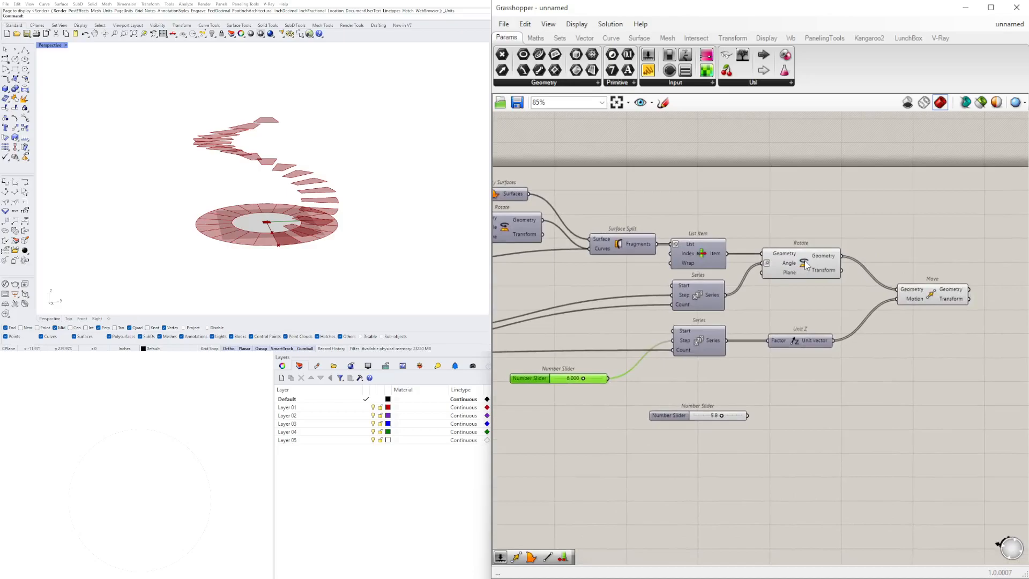
pyautogui.click(813, 264)
pyautogui.middleClick(806, 262)
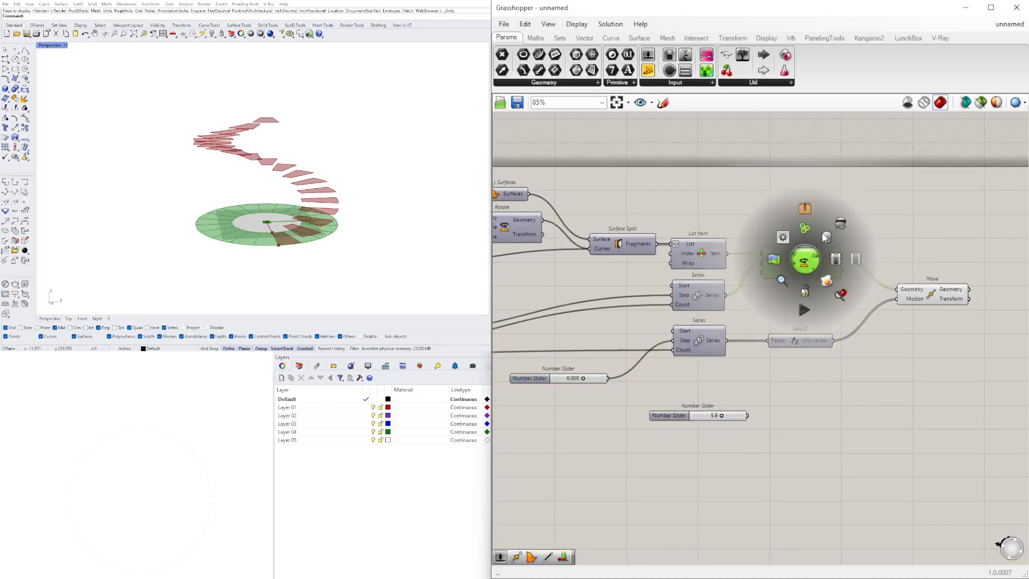
pyautogui.click(840, 225)
# Step: Set the stair diameter slider to 11
pyautogui.moveTo(321, 192); pyautogui.dragTo(370, 204, button='right')
pyautogui.scroll(-4, 731, 330)
pyautogui.moveTo(655, 368); pyautogui.dragTo(914, 369, button='right')
pyautogui.scroll(4, 620, 321)
pyautogui.scroll(6, 621, 328)
pyautogui.moveTo(699, 304); pyautogui.dragTo(584, 306)
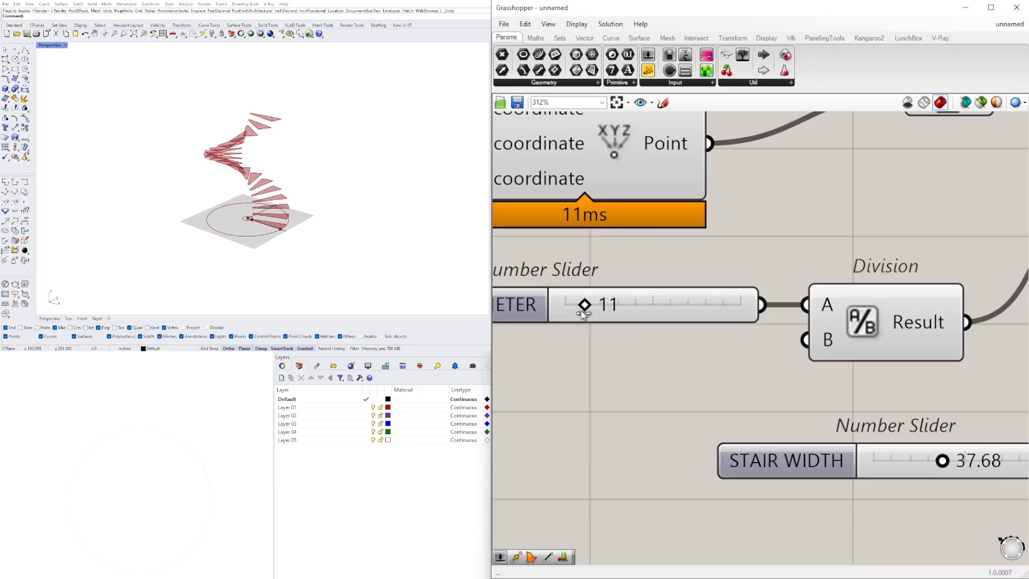
# Step: Reduce the stair diameter slider to 5 and check the narrow ends of the treads around the centre
pyautogui.scroll(5, 296, 227)
pyautogui.scroll(-5, 296, 227)
pyautogui.moveTo(297, 227); pyautogui.dragTo(321, 191, button='right')
pyautogui.scroll(4, 252, 242)
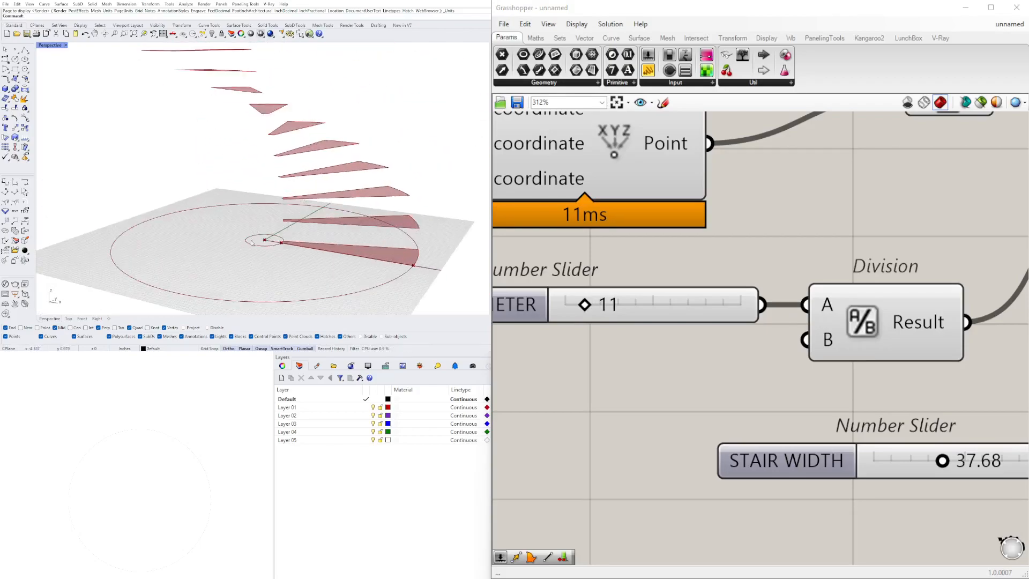
pyautogui.scroll(-4, 259, 238)
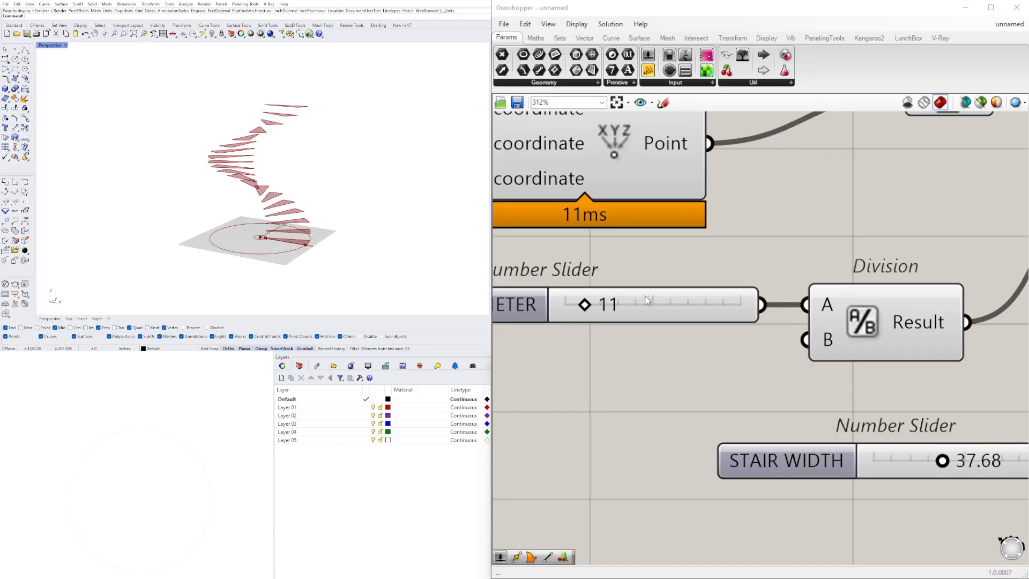
pyautogui.scroll(4, 611, 308)
pyautogui.moveTo(552, 297); pyautogui.dragTo(532, 298)
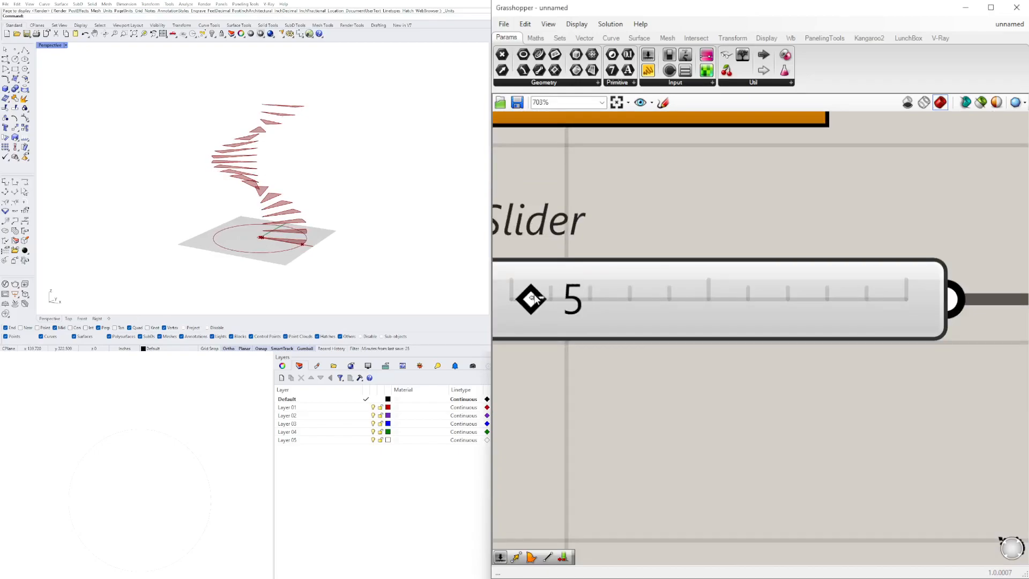
pyautogui.scroll(5, 278, 227)
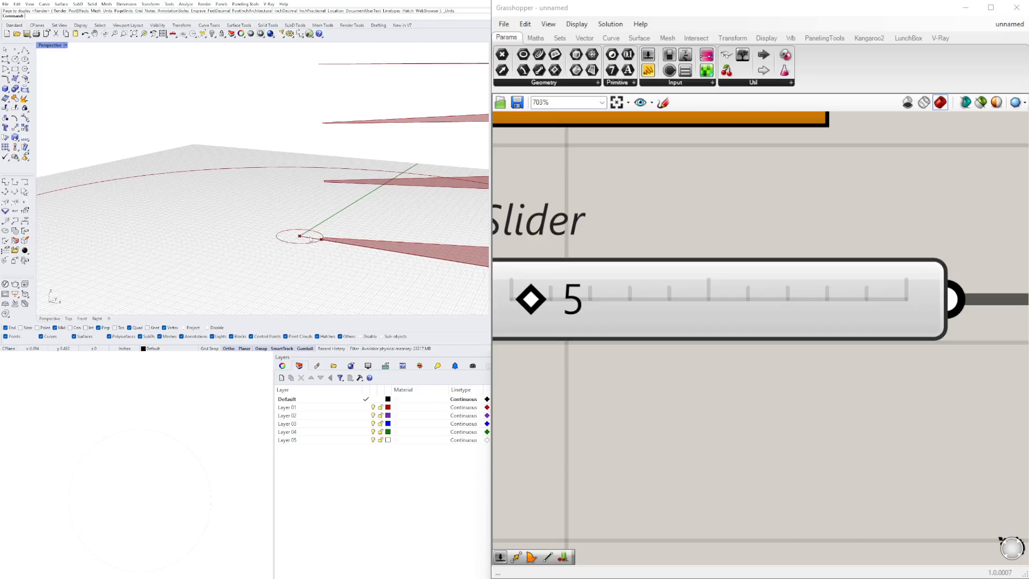
# Step: Set the stair diameter slider to 100
pyautogui.moveTo(532, 300); pyautogui.dragTo(559, 302)
pyautogui.scroll(-5, 257, 185)
pyautogui.moveTo(258, 184); pyautogui.dragTo(321, 199, button='right')
pyautogui.scroll(-4, 645, 322)
pyautogui.doubleClick(574, 292)
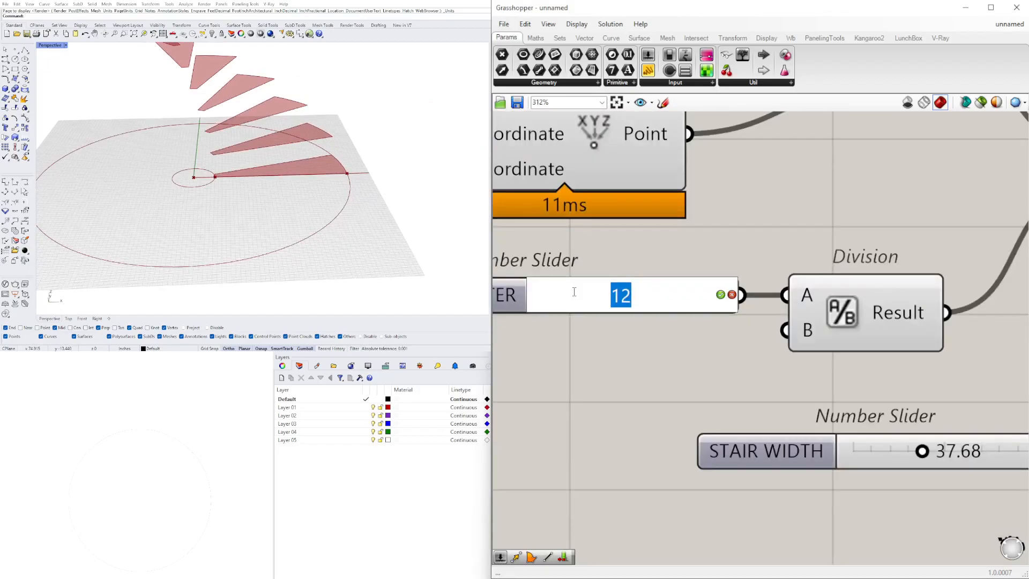
pyautogui.write('60')
pyautogui.press('Return')
pyautogui.moveTo(289, 182); pyautogui.dragTo(320, 177, button='right')
pyautogui.scroll(-4, 253, 188)
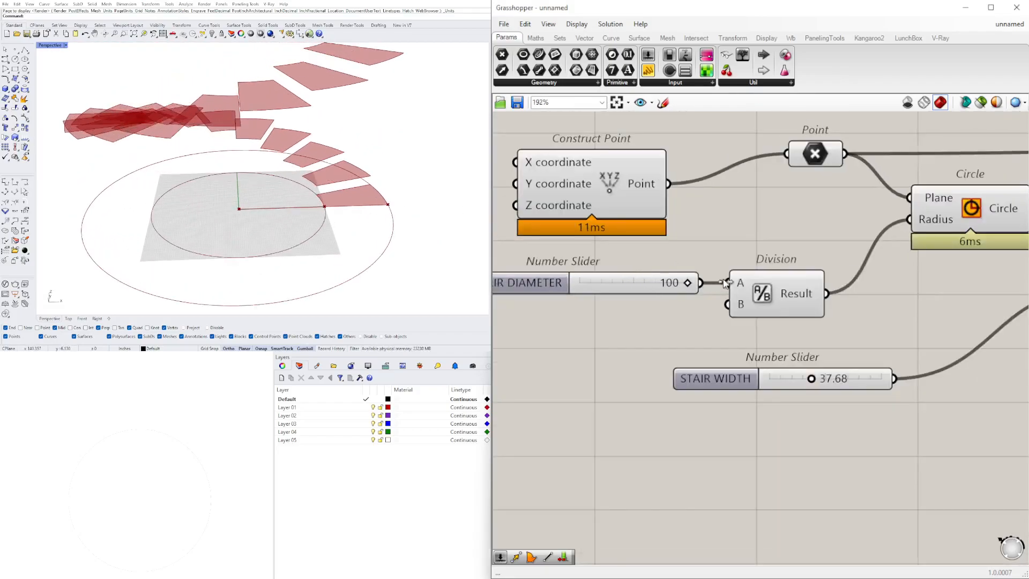
# Step: Set the STAIR WIDTH slider to 48
pyautogui.scroll(-3, 309, 177)
pyautogui.keyDown('shift'); pyautogui.moveTo(309, 177); pyautogui.dragTo(306, 230, button='right'); pyautogui.keyUp('shift')
pyautogui.moveTo(305, 229); pyautogui.dragTo(238, 223, button='right')
pyautogui.scroll(-3, 662, 326)
pyautogui.scroll(3, 667, 341)
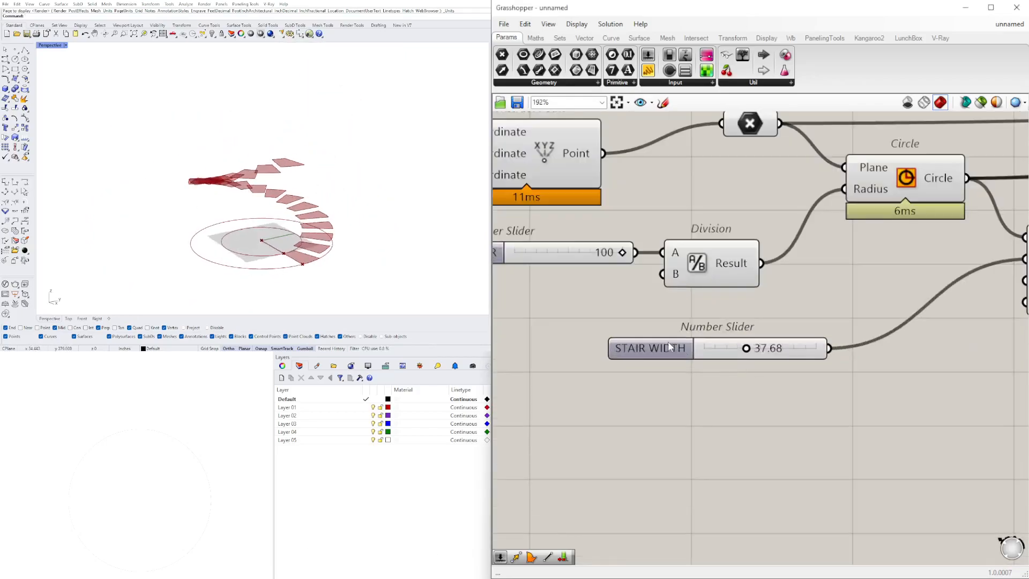
pyautogui.click(668, 343)
pyautogui.scroll(5, 678, 345)
pyautogui.moveTo(837, 352); pyautogui.dragTo(806, 351)
pyautogui.doubleClick(838, 353)
pyautogui.write('48')
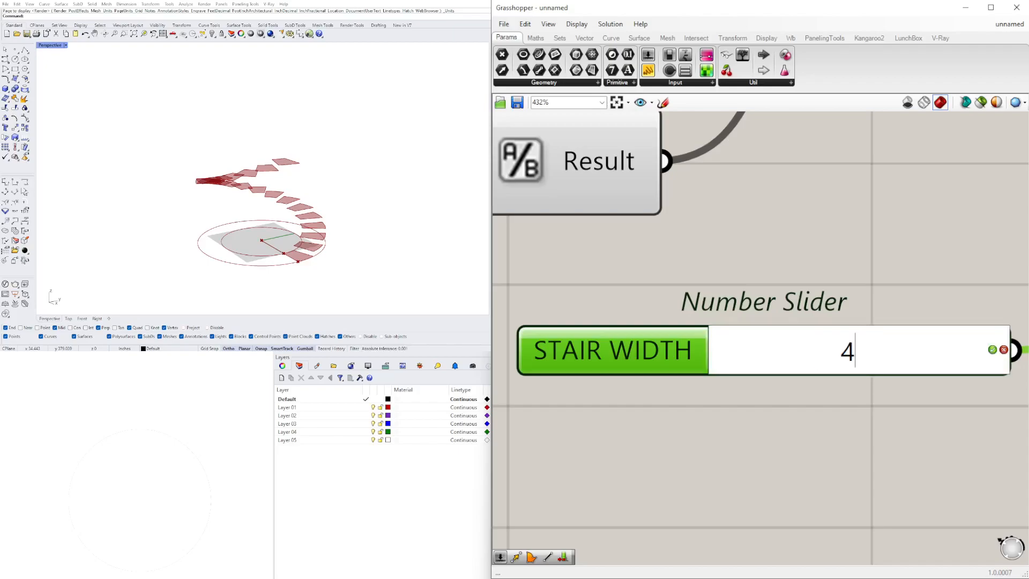
pyautogui.press('Return')
# Step: Increase the NUMBER OF TREADS slider to 40 and view the taller stair
pyautogui.scroll(-5, 818, 284)
pyautogui.moveTo(715, 335); pyautogui.dragTo(607, 333)
pyautogui.moveTo(850, 345); pyautogui.dragTo(682, 343, button='right')
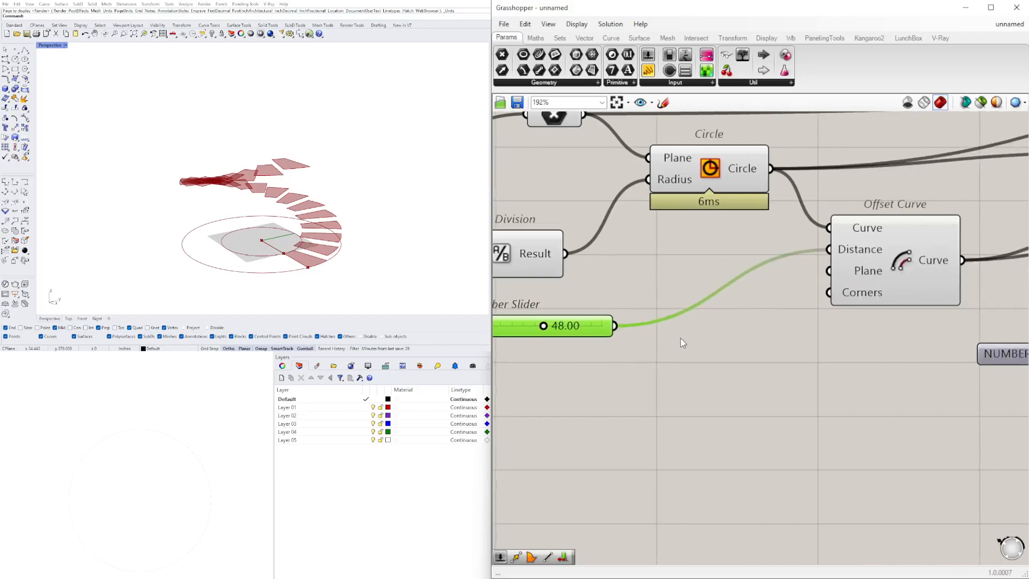
pyautogui.scroll(-2, 682, 343)
pyautogui.moveTo(803, 356); pyautogui.dragTo(625, 367, button='right')
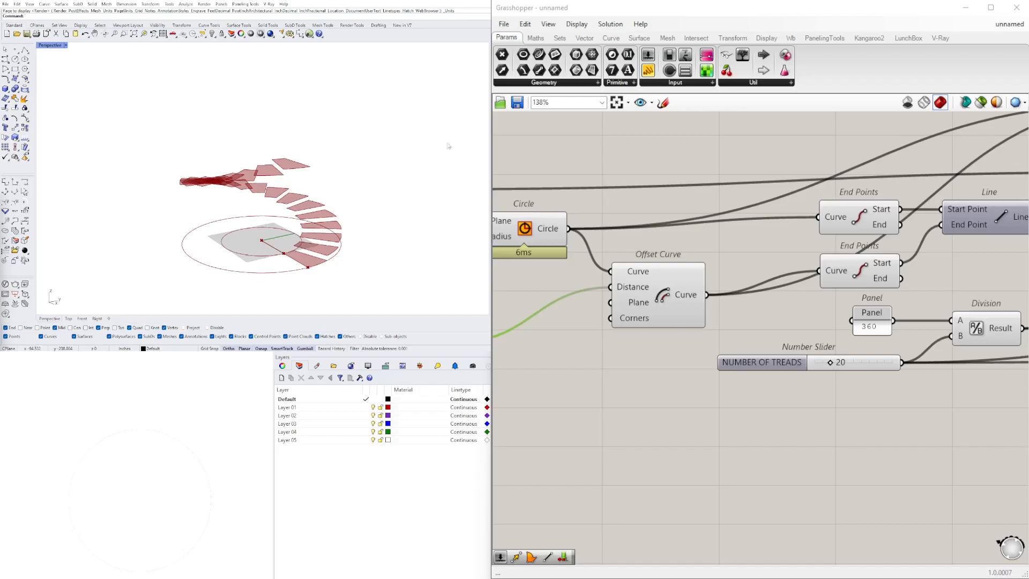
pyautogui.scroll(5, 822, 324)
pyautogui.moveTo(812, 336); pyautogui.dragTo(850, 336)
pyautogui.moveTo(322, 147)
pyautogui.mouseDown(button='right')
pyautogui.moveTo(356, 120)
pyautogui.moveTo(324, 129)
pyautogui.mouseUp(button='right')
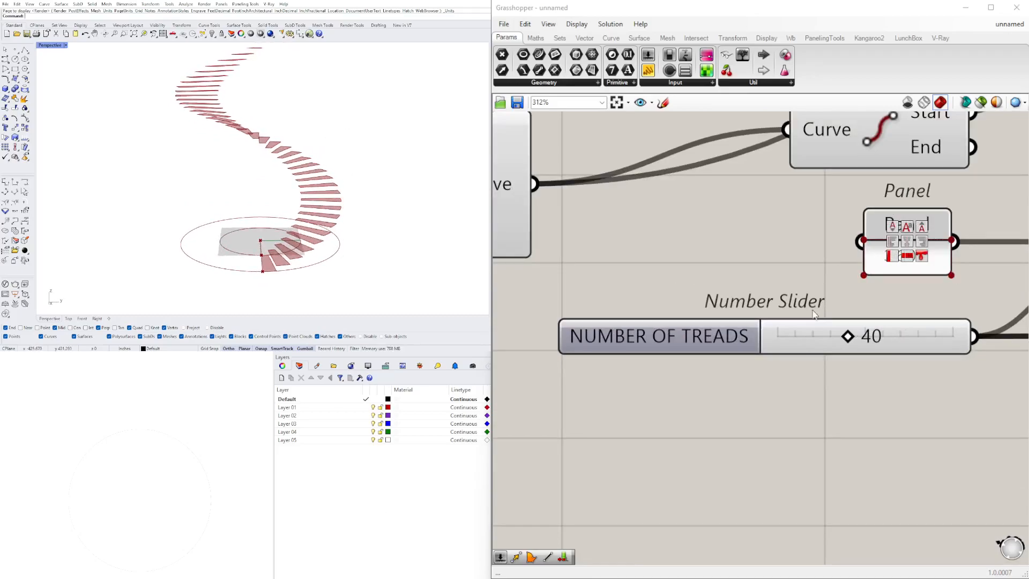
# Step: Return the NUMBER OF TREADS slider to 20
pyautogui.moveTo(848, 336); pyautogui.dragTo(808, 336)
pyautogui.doubleClick(831, 337)
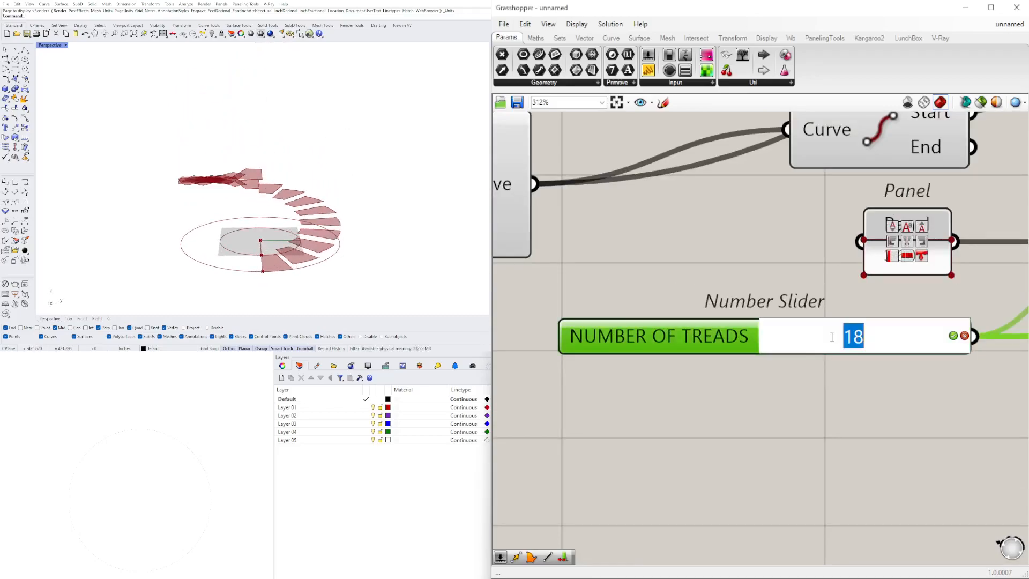
pyautogui.write('20')
pyautogui.press('Return')
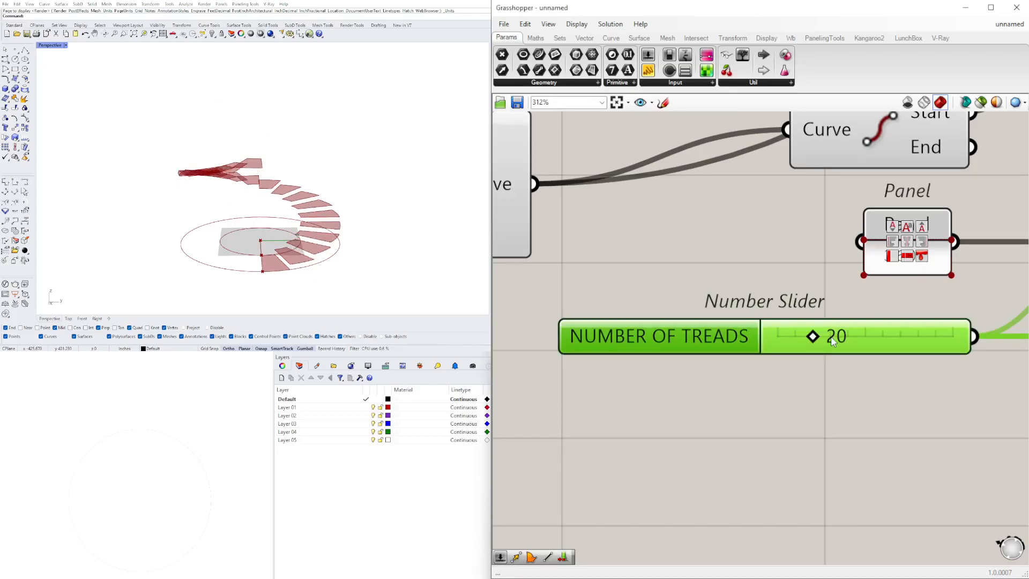
# Step: Change the angle panel feeding the Division component's A input to 90 and select that panel
pyautogui.scroll(-2, 802, 302)
pyautogui.scroll(-2, 803, 302)
pyautogui.click(805, 300)
pyautogui.scroll(5, 894, 257)
pyautogui.moveTo(288, 122); pyautogui.dragTo(279, 154, button='right')
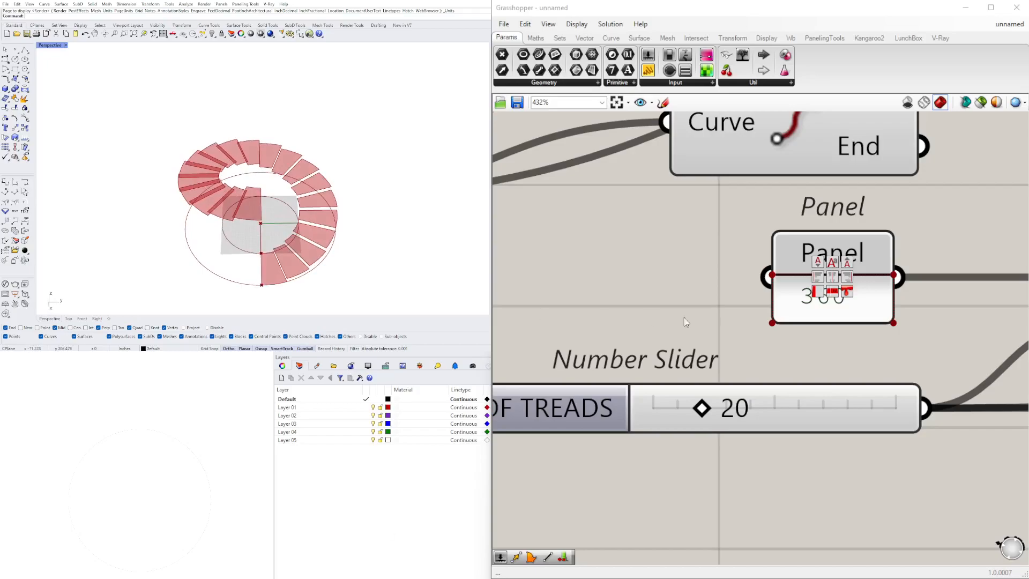
pyautogui.doubleClick(841, 318)
pyautogui.write('90')
pyautogui.press('Return')
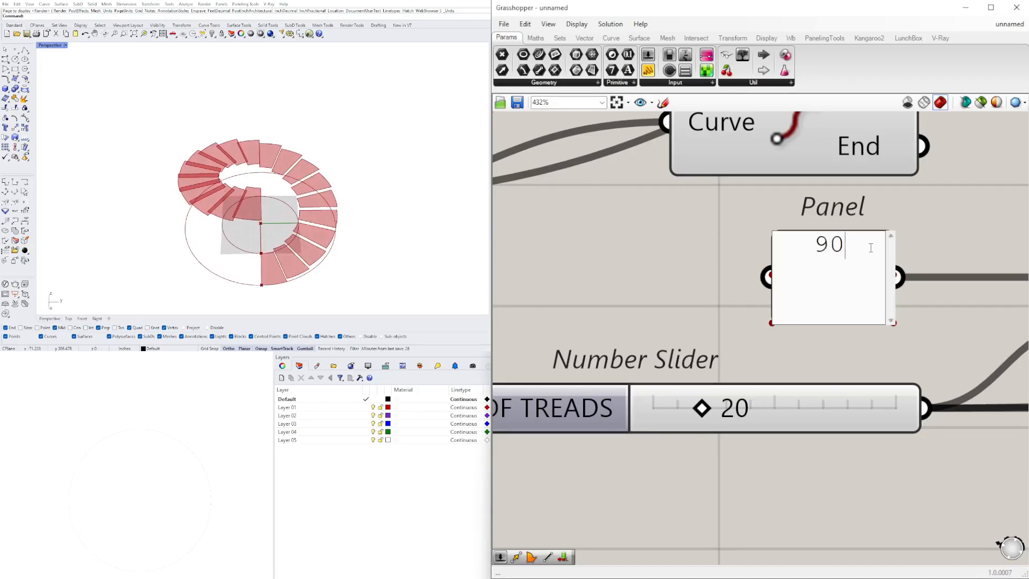
pyautogui.click(918, 246)
pyautogui.scroll(-5, 914, 247)
pyautogui.scroll(3, 806, 293)
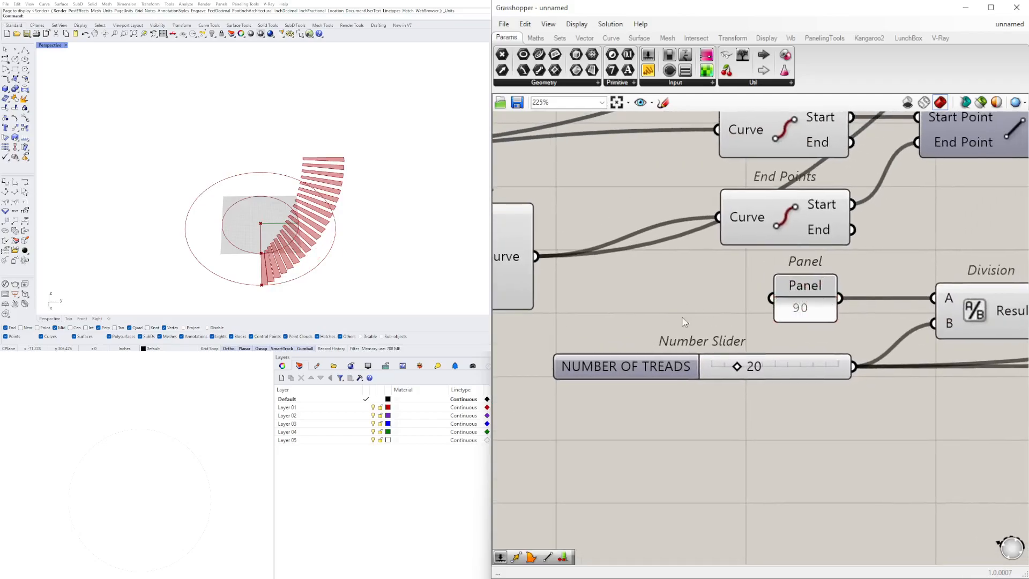
pyautogui.scroll(-3, 763, 304)
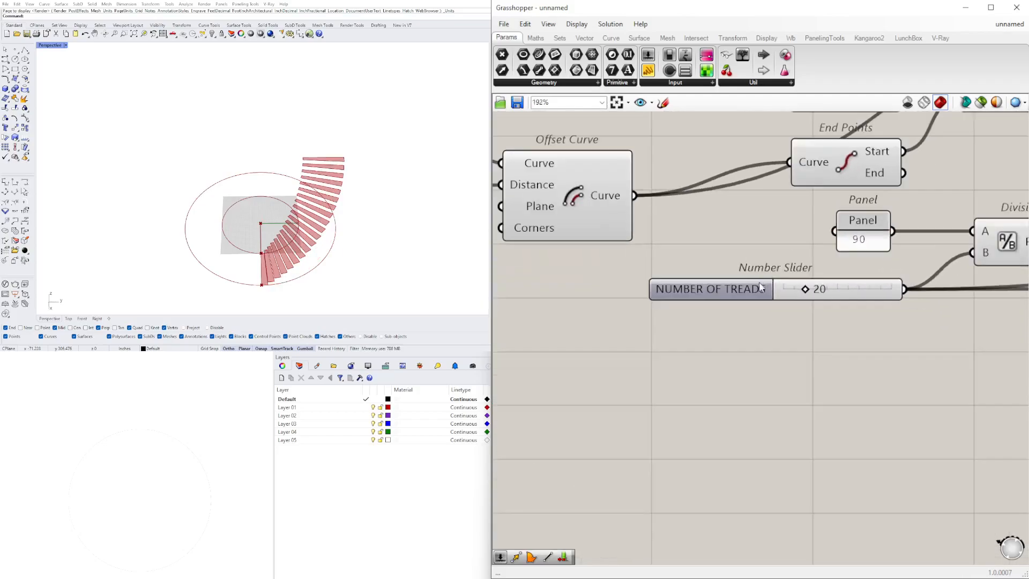
pyautogui.click(846, 235)
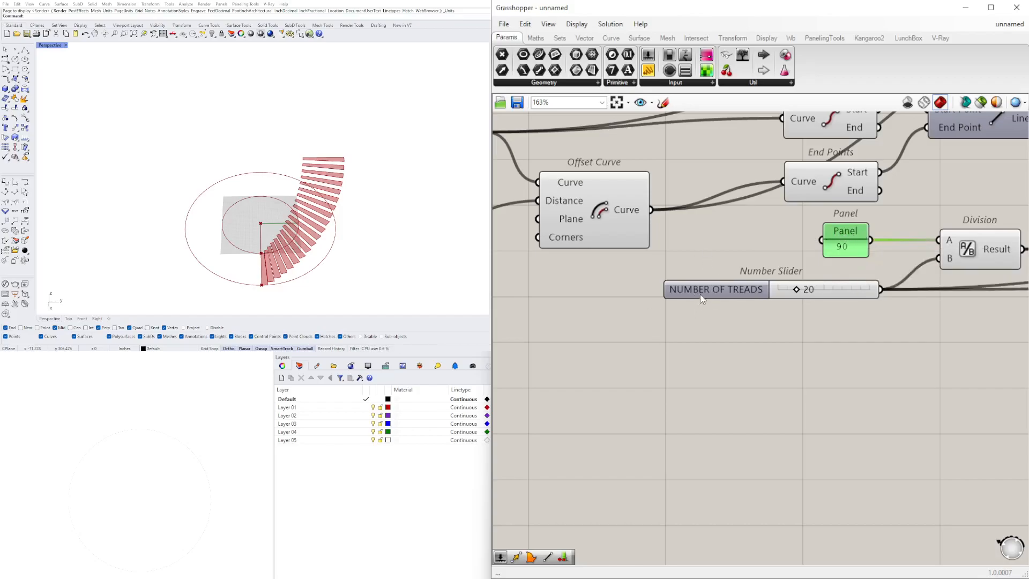
# Step: Move the NUMBER OF TREADS slider down to make room and add a number slider above it with minimum 0 and value 360
pyautogui.moveTo(702, 298); pyautogui.dragTo(620, 368)
pyautogui.doubleClick(677, 285)
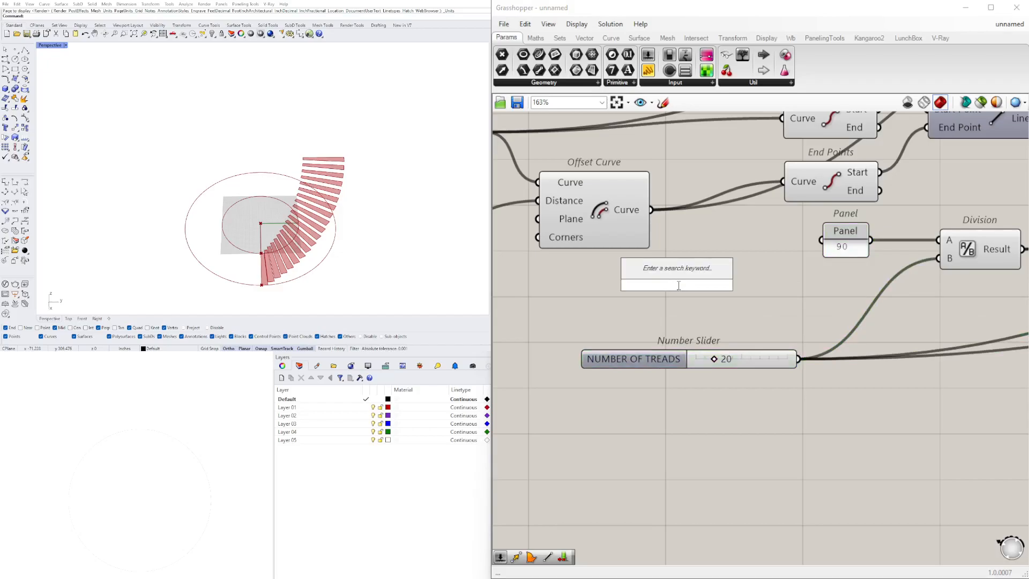
pyautogui.write('0..360..')
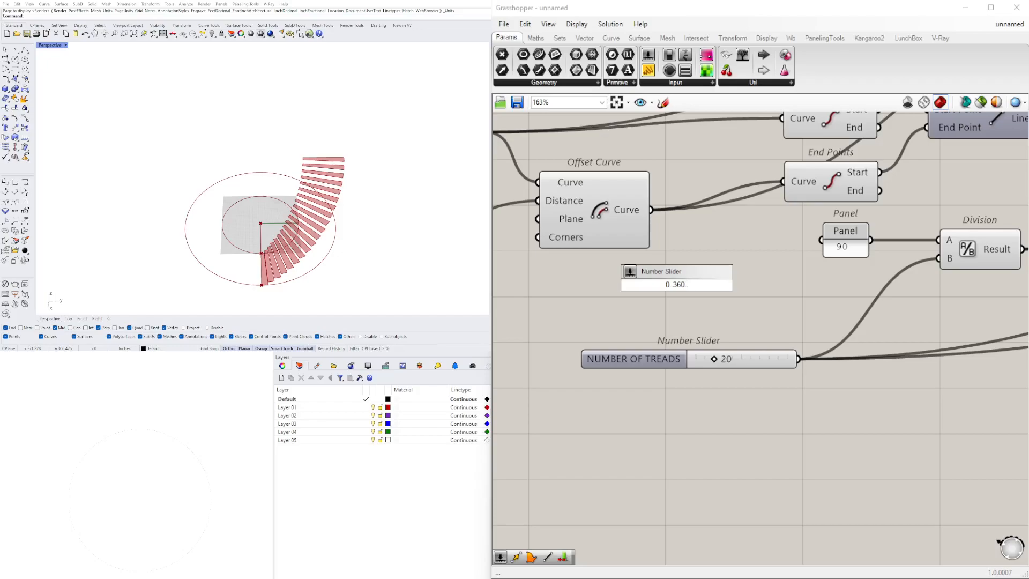
pyautogui.write('20')
pyautogui.press('Return')
pyautogui.moveTo(734, 321); pyautogui.dragTo(725, 332, button='right')
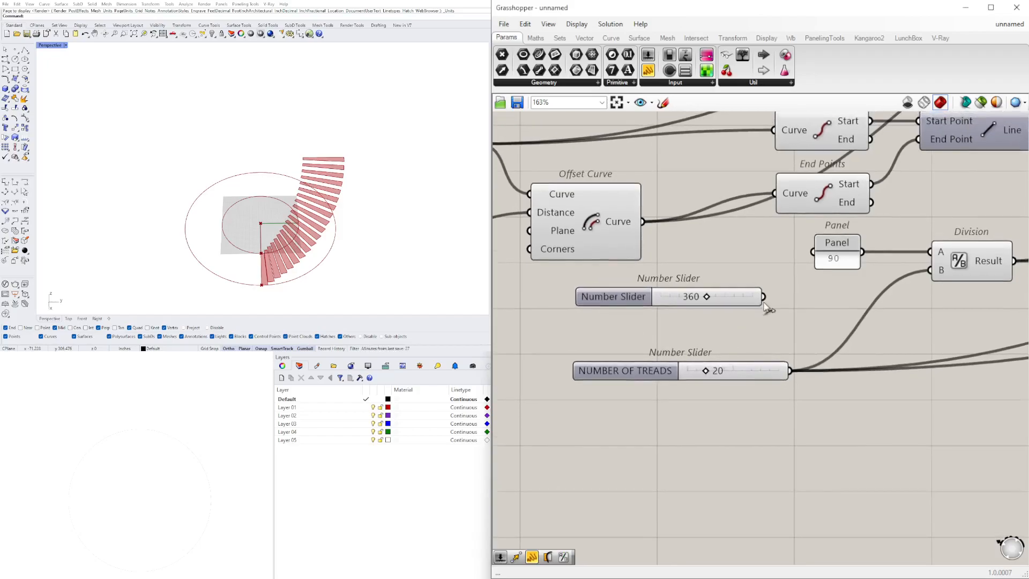
# Step: Connect the 360 slider to the Division component's A input and delete the replaced 90 panel
pyautogui.moveTo(783, 302); pyautogui.dragTo(717, 314, button='right')
pyautogui.moveTo(701, 320); pyautogui.dragTo(859, 273)
pyautogui.click(774, 272)
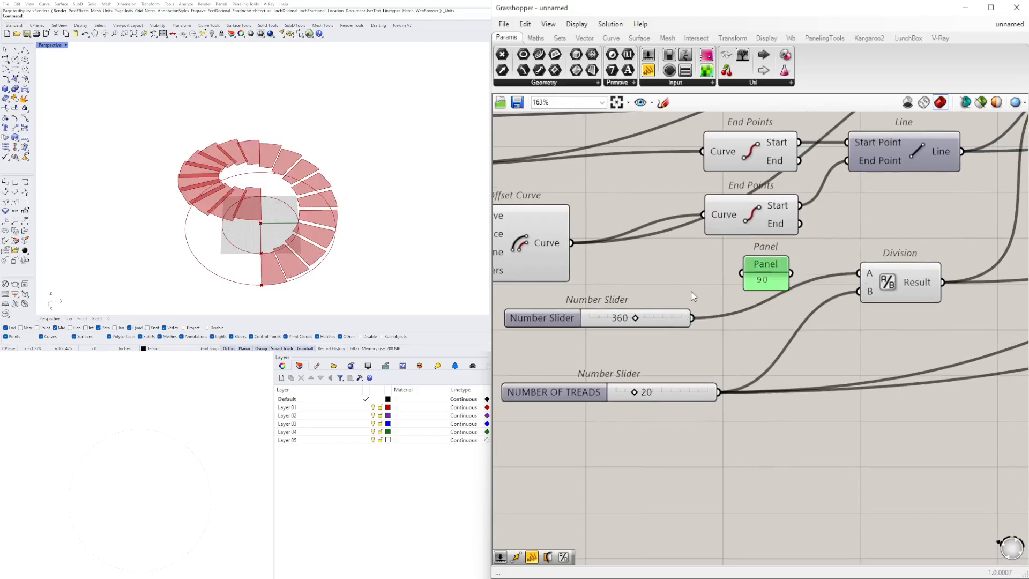
pyautogui.press('Delete')
# Step: Set the sweep angle slider feeding Division's A input to 180 and orbit around the staircase
pyautogui.scroll(4, 652, 285)
pyautogui.moveTo(615, 359); pyautogui.dragTo(636, 368)
pyautogui.doubleClick(636, 368)
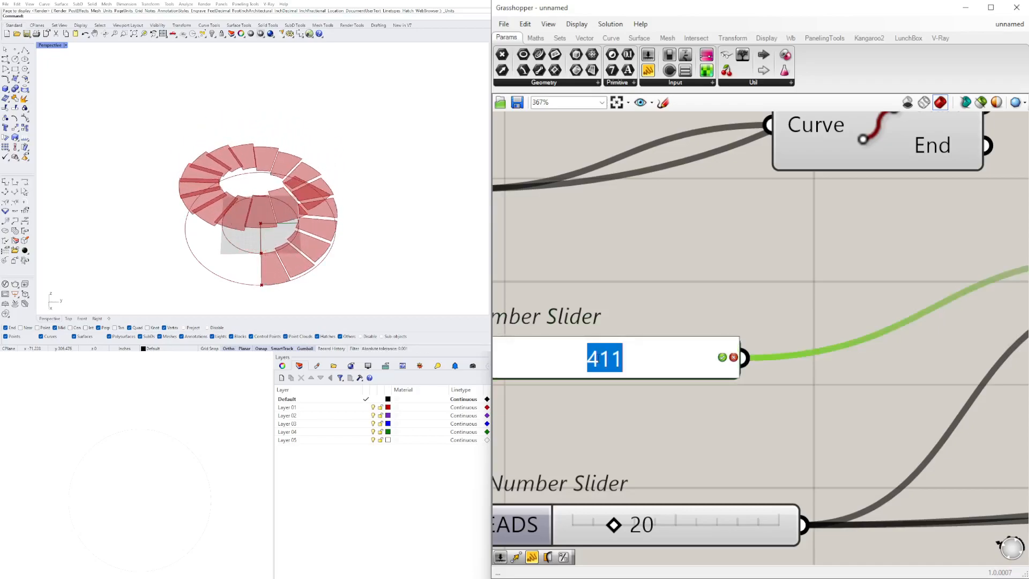
pyautogui.click(591, 329)
pyautogui.doubleClick(604, 360)
pyautogui.write('180')
pyautogui.press('Return')
pyautogui.moveTo(225, 171); pyautogui.dragTo(340, 120, button='right')
pyautogui.moveTo(278, 167); pyautogui.dragTo(433, 146, button='right')
# Step: Reposition the NUMBER OF TREADS slider directly beneath the sweep angle slider
pyautogui.scroll(-6, 766, 301)
pyautogui.scroll(2, 598, 401)
pyautogui.moveTo(595, 381); pyautogui.dragTo(582, 365)
pyautogui.click(737, 412)
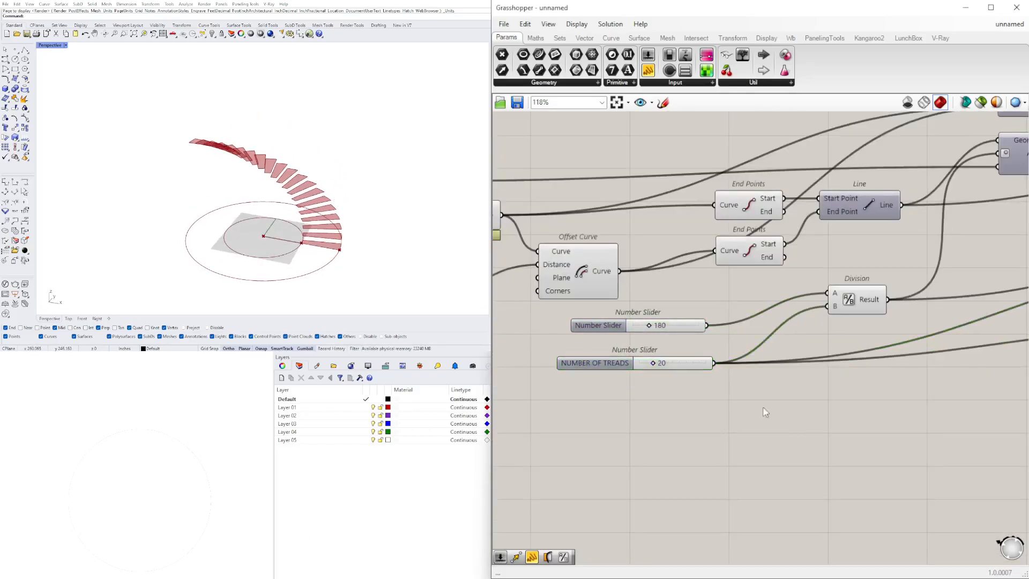
# Step: Try a tread rise of 10 on the number slider feeding the lower Series component's Step input
pyautogui.scroll(-3, 738, 414)
pyautogui.moveTo(913, 415); pyautogui.dragTo(741, 431, button='right')
pyautogui.scroll(6, 763, 419)
pyautogui.moveTo(756, 365); pyautogui.dragTo(850, 342)
pyautogui.scroll(3, 739, 368)
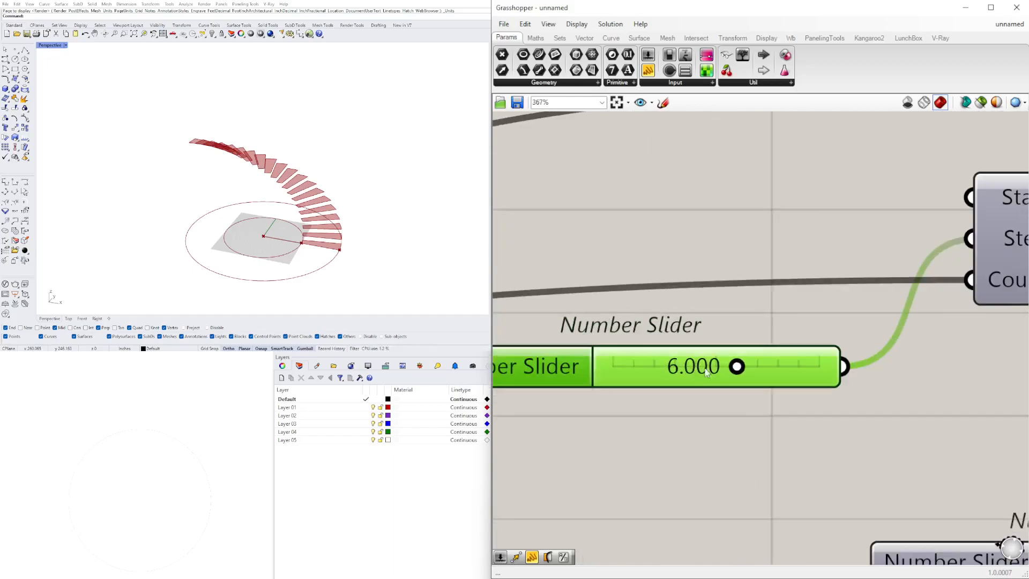
pyautogui.moveTo(736, 366); pyautogui.dragTo(711, 366)
pyautogui.doubleClick(712, 366)
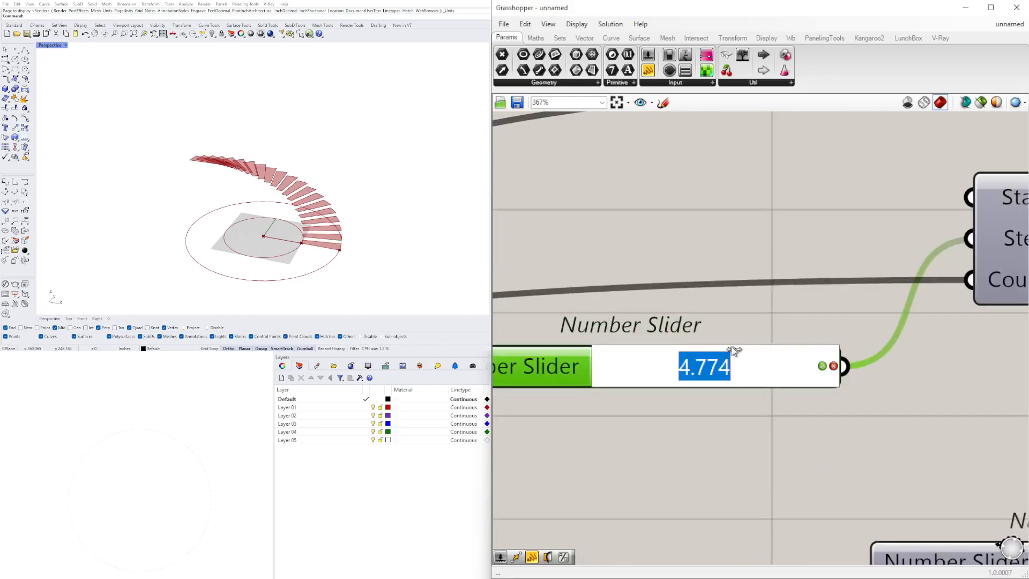
pyautogui.write('10')
pyautogui.press('Return')
# Step: Return the tread rise slider on the lower Series component's Step input to 6
pyautogui.doubleClick(706, 381)
pyautogui.write('6')
pyautogui.press('Return')
pyautogui.scroll(-4, 732, 358)
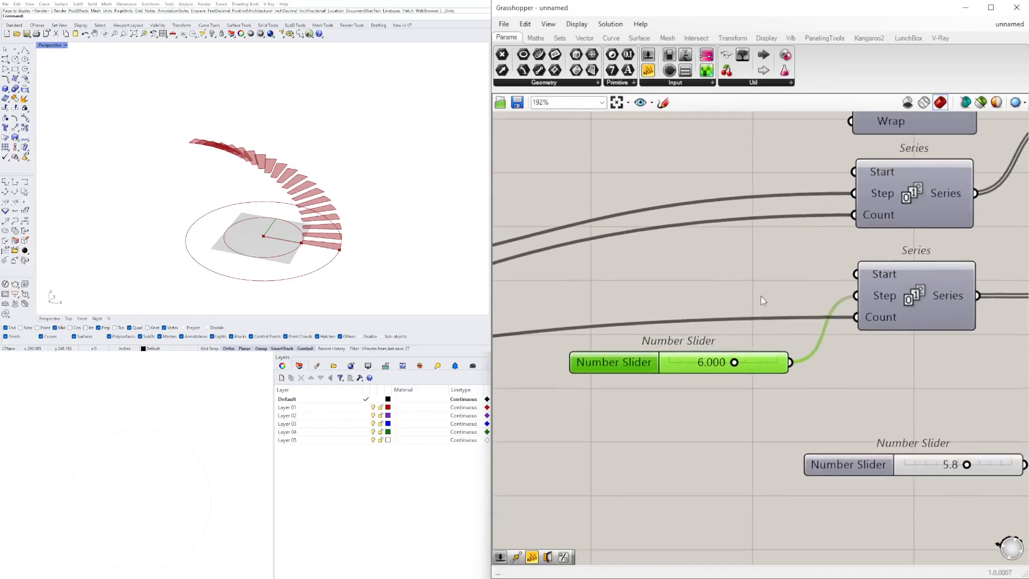
pyautogui.scroll(-3, 852, 416)
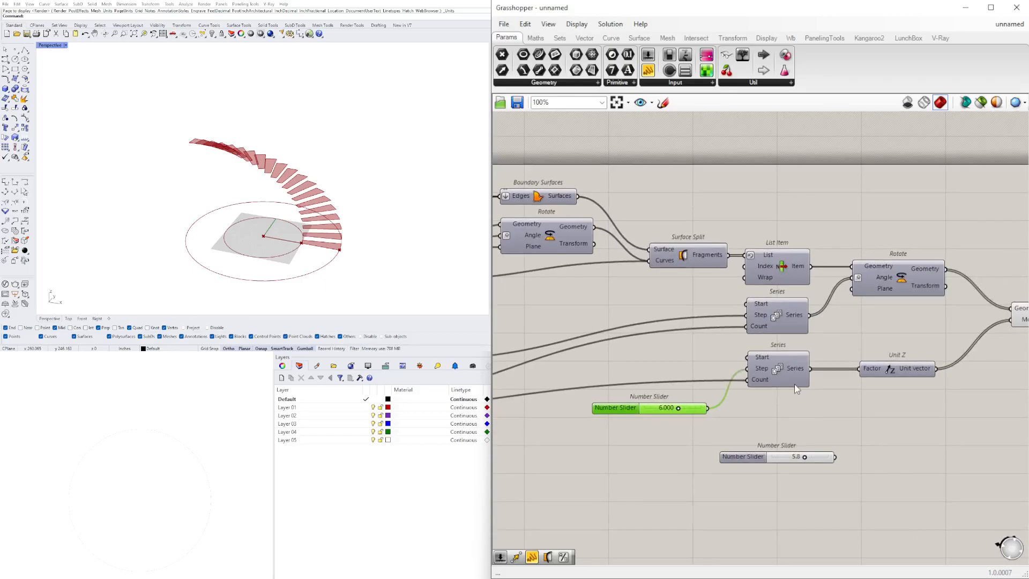
# Step: Move the tread rise slider closer to the lower Series component it feeds
pyautogui.moveTo(861, 377); pyautogui.dragTo(791, 360, button='right')
pyautogui.scroll(2, 729, 410)
pyautogui.moveTo(740, 417); pyautogui.dragTo(661, 366, button='right')
pyautogui.moveTo(591, 401); pyautogui.dragTo(726, 335)
pyautogui.moveTo(959, 289); pyautogui.dragTo(768, 313, button='right')
# Step: Lower the Move component toward the Unit Z component's level and delete the unconnected 5.8 number slider
pyautogui.moveTo(816, 227); pyautogui.dragTo(799, 275)
pyautogui.click(738, 414)
pyautogui.moveTo(740, 417); pyautogui.dragTo(494, 343)
pyautogui.moveTo(758, 348); pyautogui.dragTo(812, 338, button='right')
pyautogui.press('Delete')
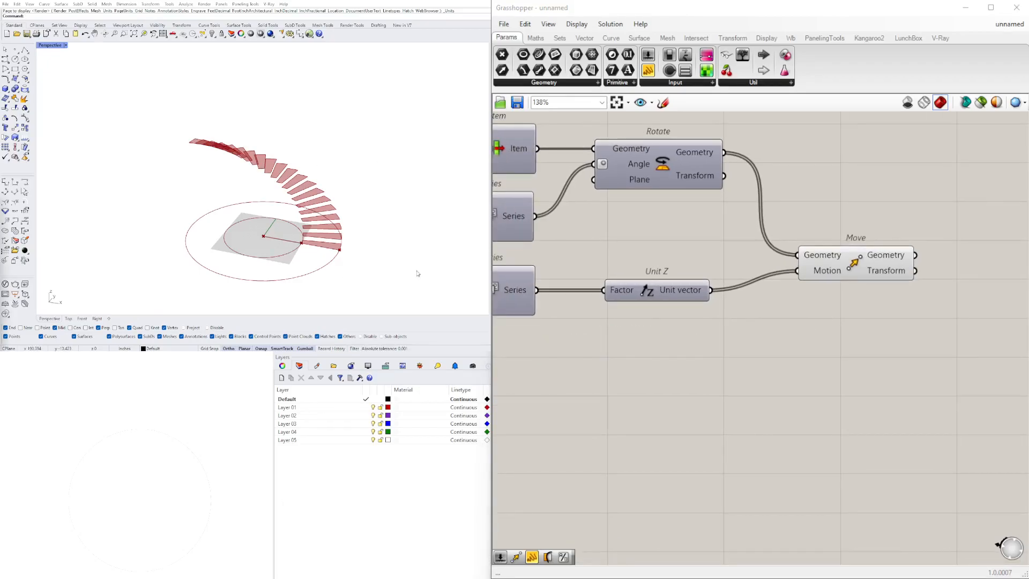
pyautogui.hotkey('ctrl', 'z')
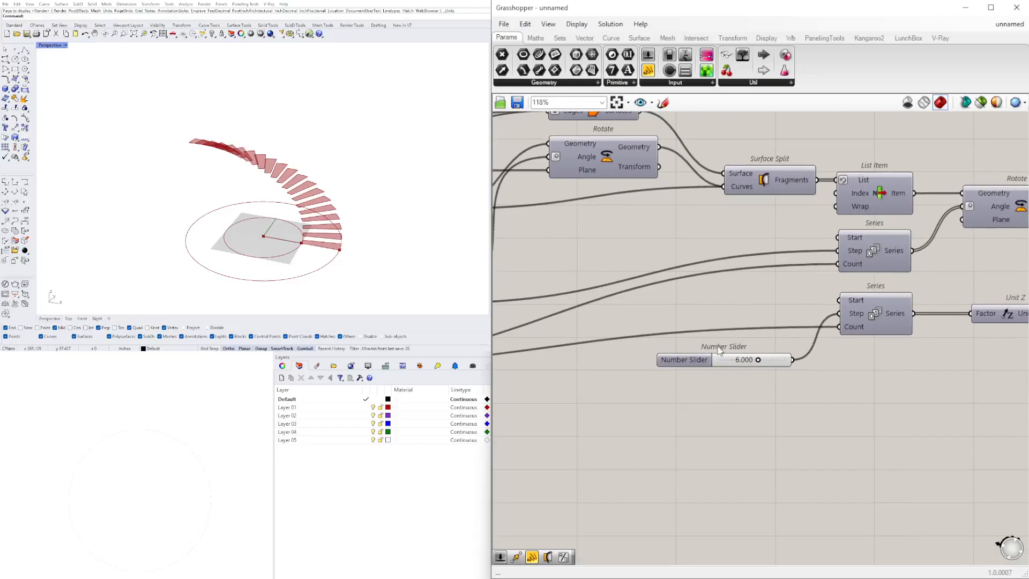
# Step: Reduce the tread rise slider to 5.295 and view the staircase from the side
pyautogui.scroll(5, 758, 359)
pyautogui.moveTo(722, 373)
pyautogui.mouseDown()
pyautogui.moveTo(686, 375)
pyautogui.moveTo(711, 375)
pyautogui.mouseUp()
pyautogui.moveTo(302, 243); pyautogui.dragTo(248, 201, button='right')
pyautogui.scroll(7, 302, 243)
pyautogui.moveTo(299, 262)
pyautogui.mouseDown(button='right')
pyautogui.moveTo(271, 251)
pyautogui.moveTo(269, 263)
pyautogui.moveTo(323, 258)
pyautogui.moveTo(338, 239)
pyautogui.moveTo(270, 266)
pyautogui.moveTo(313, 251)
pyautogui.mouseUp(button='right')
pyautogui.scroll(-3, 271, 250)
pyautogui.scroll(2, 270, 263)
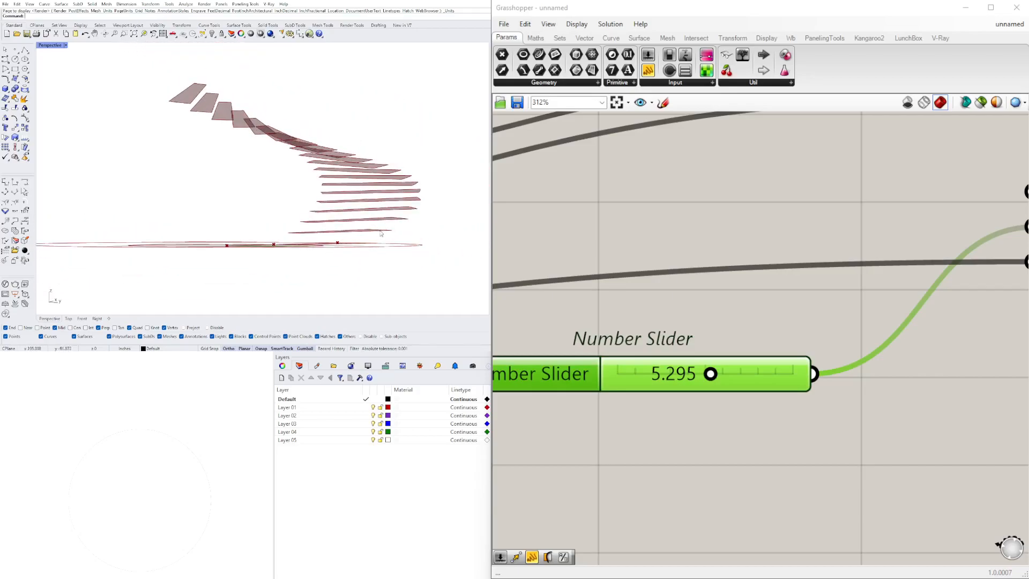
# Step: Examine the first tread's height, the Move component's result and the lower Series component's inputs and output
pyautogui.moveTo(381, 234); pyautogui.dragTo(365, 263, button='right')
pyautogui.scroll(-3, 820, 321)
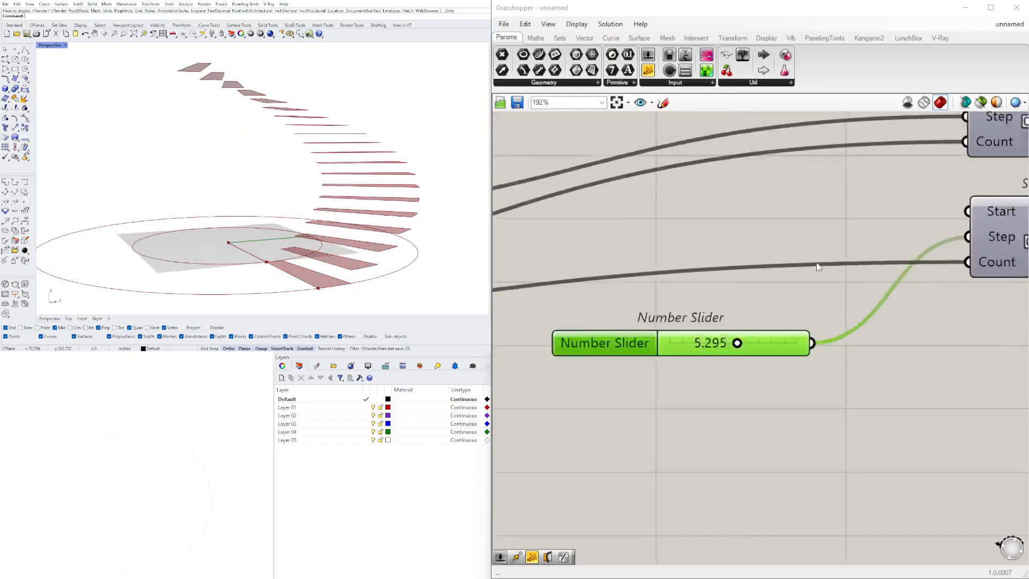
pyautogui.scroll(-1, 816, 369)
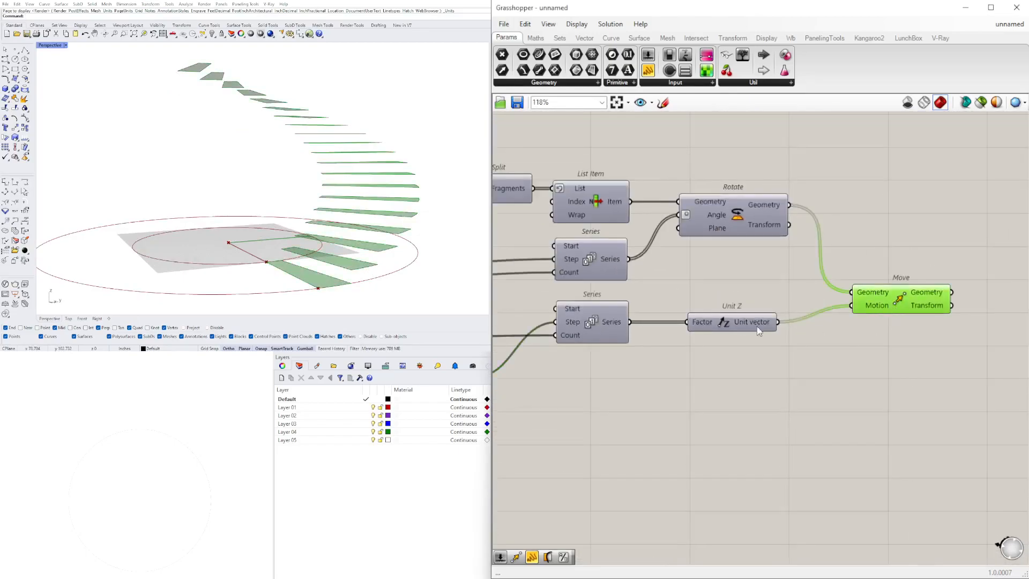
pyautogui.moveTo(714, 369); pyautogui.dragTo(948, 387, button='right')
pyautogui.scroll(3, 808, 365)
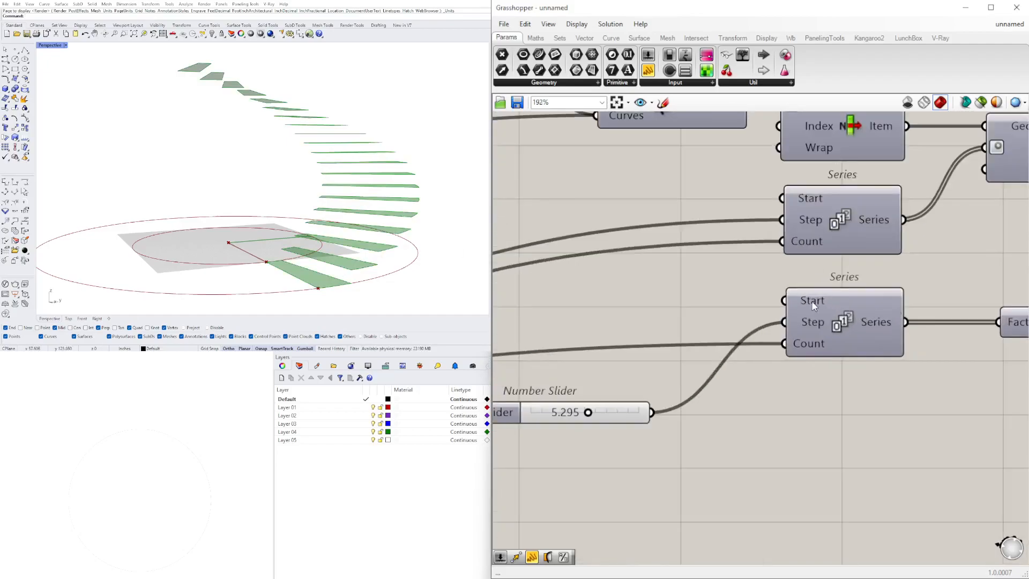
pyautogui.click(883, 411)
pyautogui.moveTo(882, 411); pyautogui.dragTo(799, 412, button='right')
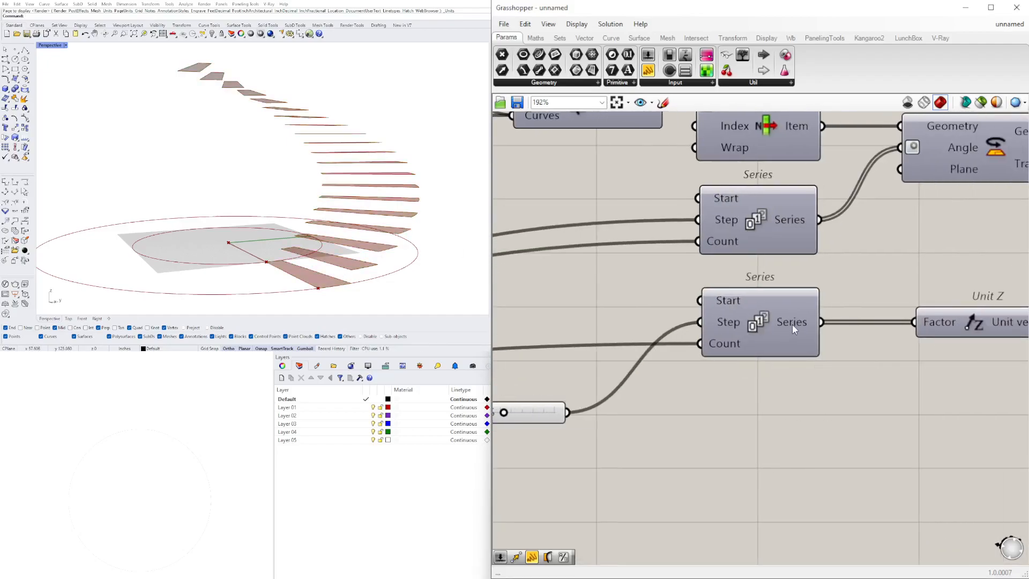
pyautogui.moveTo(792, 324)
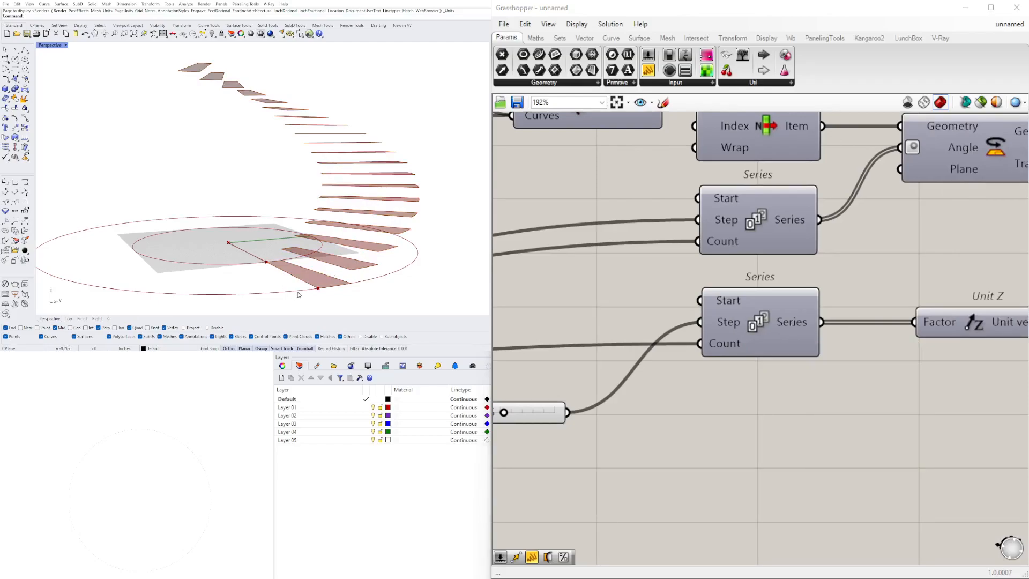
# Step: Test a larger tread rise on the slider feeding the lower Series component's Step input, finishing with the slider at 6
pyautogui.moveTo(698, 408); pyautogui.dragTo(914, 397, button='right')
pyautogui.moveTo(632, 409); pyautogui.dragTo(553, 421)
pyautogui.doubleClick(623, 416)
pyautogui.write('10')
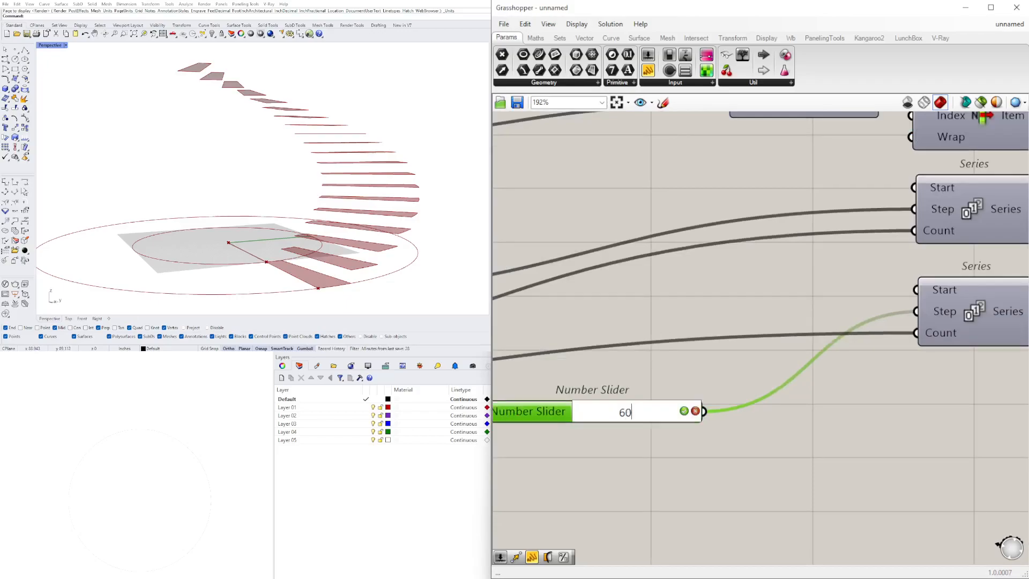
pyautogui.press('Return')
pyautogui.doubleClick(623, 416)
pyautogui.write('6')
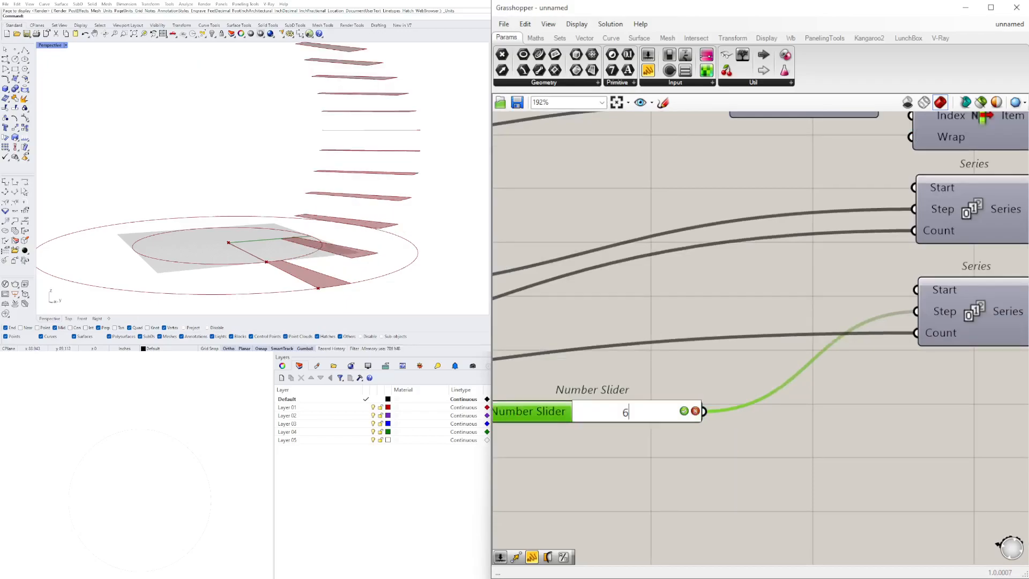
pyautogui.press('Return')
pyautogui.click(688, 439)
pyautogui.scroll(-3, 688, 439)
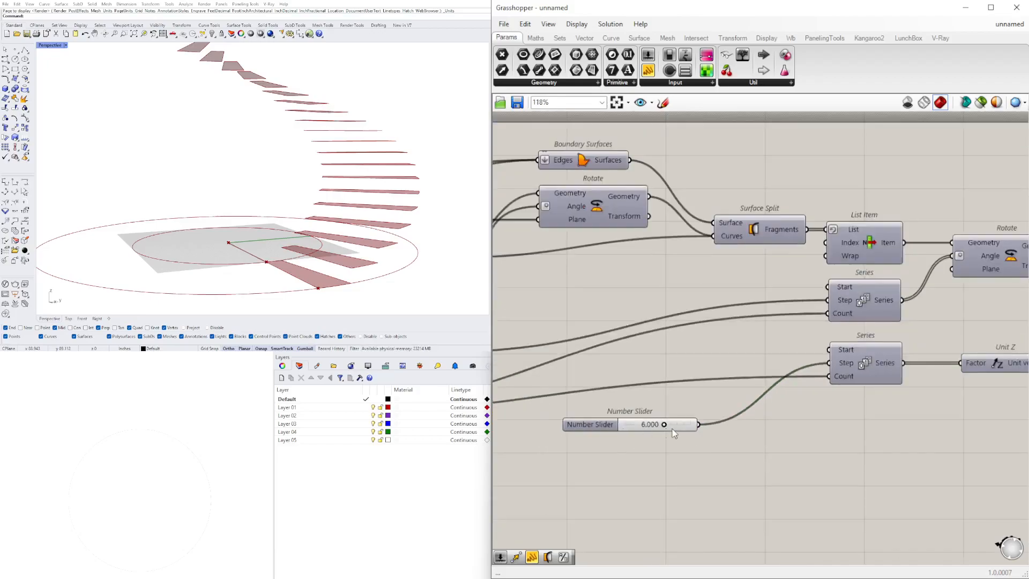
# Step: Connect the tread rise slider to the lower Series component's Start input as well and inspect the first tread's elevation
pyautogui.moveTo(699, 425); pyautogui.dragTo(830, 350)
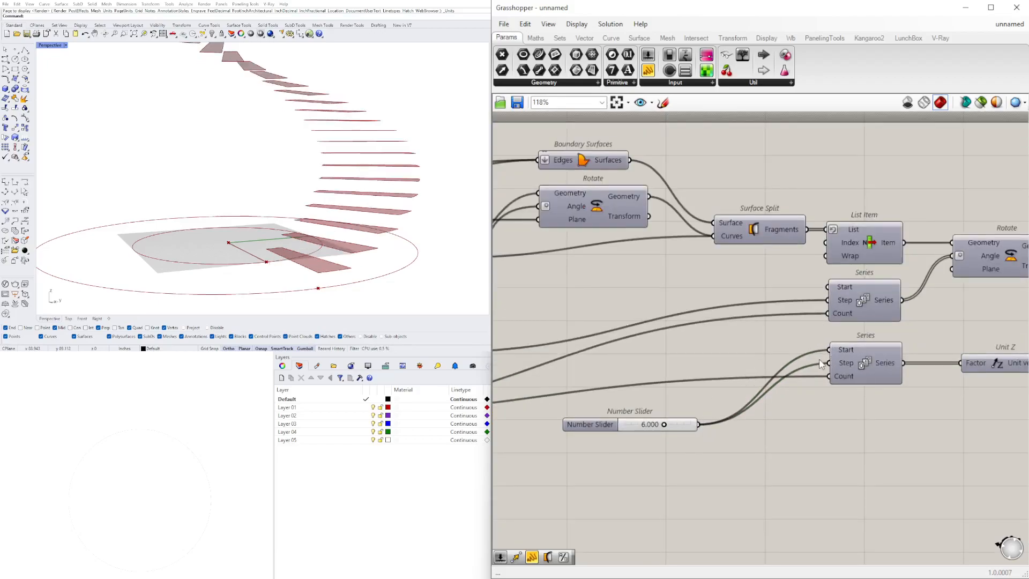
pyautogui.moveTo(273, 173); pyautogui.dragTo(267, 133, button='right')
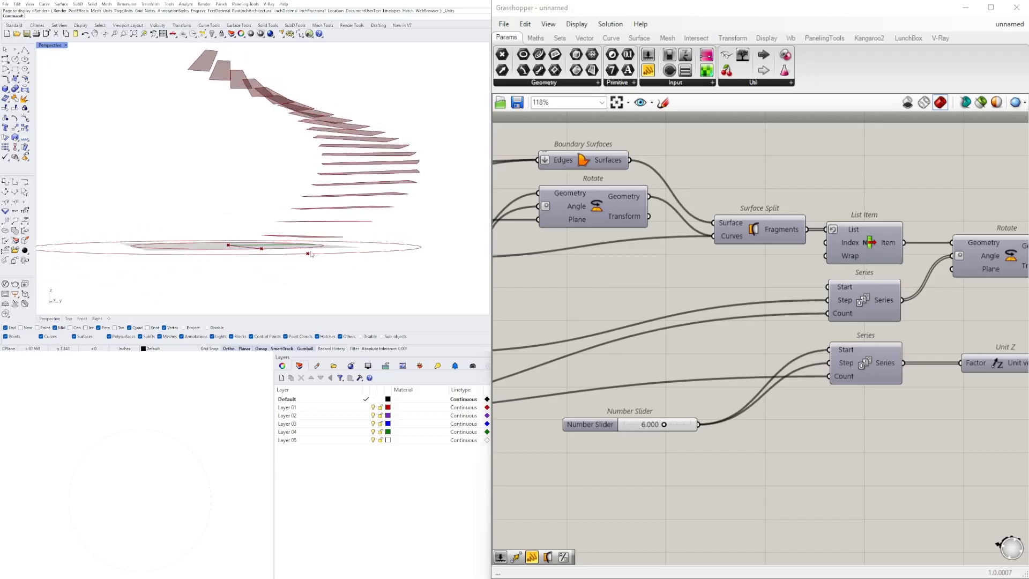
pyautogui.moveTo(308, 243)
pyautogui.mouseDown(button='right')
pyautogui.moveTo(364, 212)
pyautogui.moveTo(358, 182)
pyautogui.moveTo(356, 236)
pyautogui.moveTo(325, 234)
pyautogui.mouseUp(button='right')
pyautogui.scroll(-4, 741, 392)
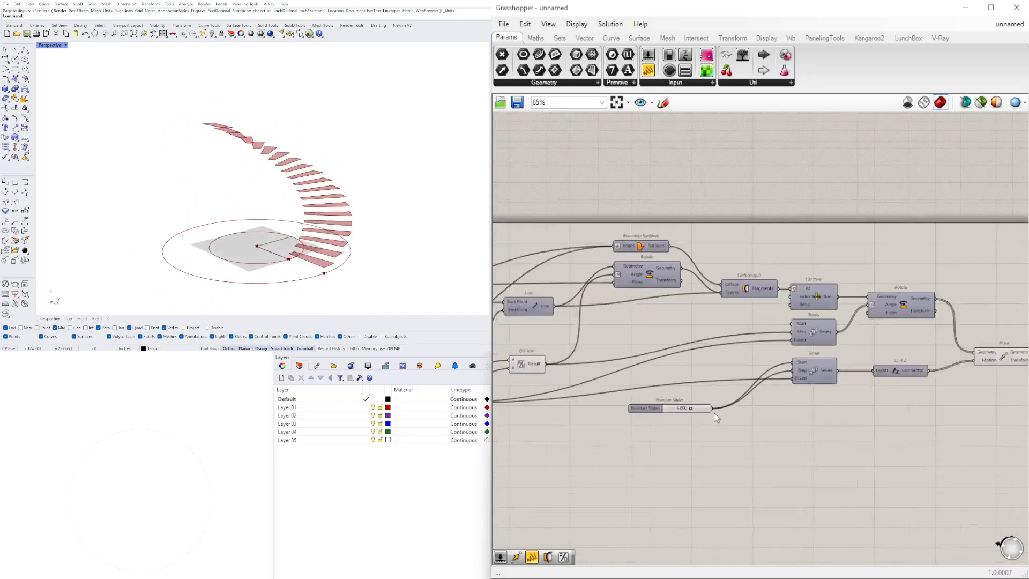
# Step: Shift the tread rise slider nearer its Start and Step connections and select the Rotate component that receives the List Item
pyautogui.scroll(3, 735, 413)
pyautogui.moveTo(616, 408); pyautogui.dragTo(675, 402)
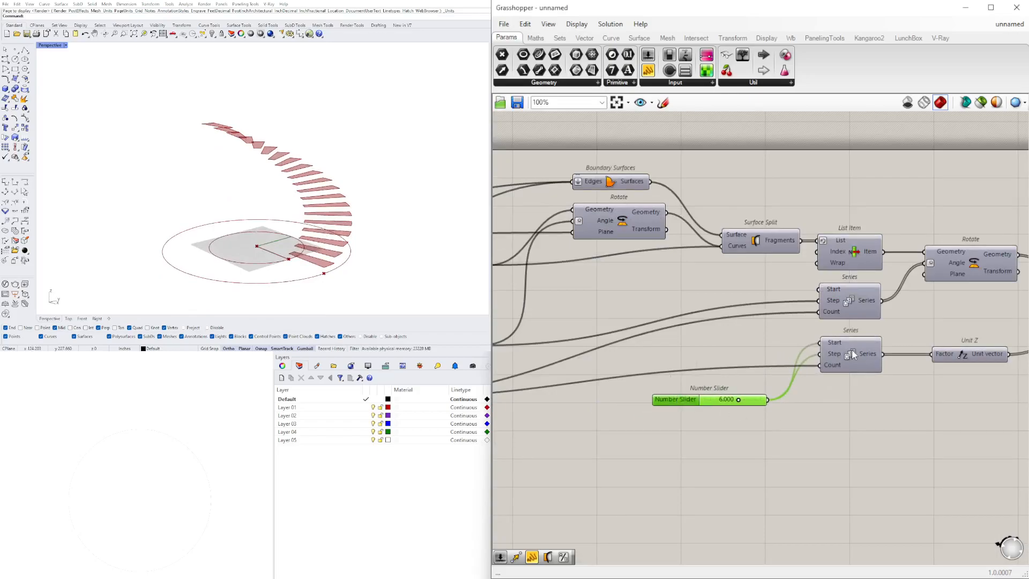
pyautogui.moveTo(839, 342)
pyautogui.moveTo(699, 244); pyautogui.dragTo(756, 259, button='right')
pyautogui.moveTo(781, 308); pyautogui.dragTo(695, 310, button='right')
pyautogui.moveTo(576, 261); pyautogui.dragTo(505, 256, button='right')
pyautogui.click(852, 275)
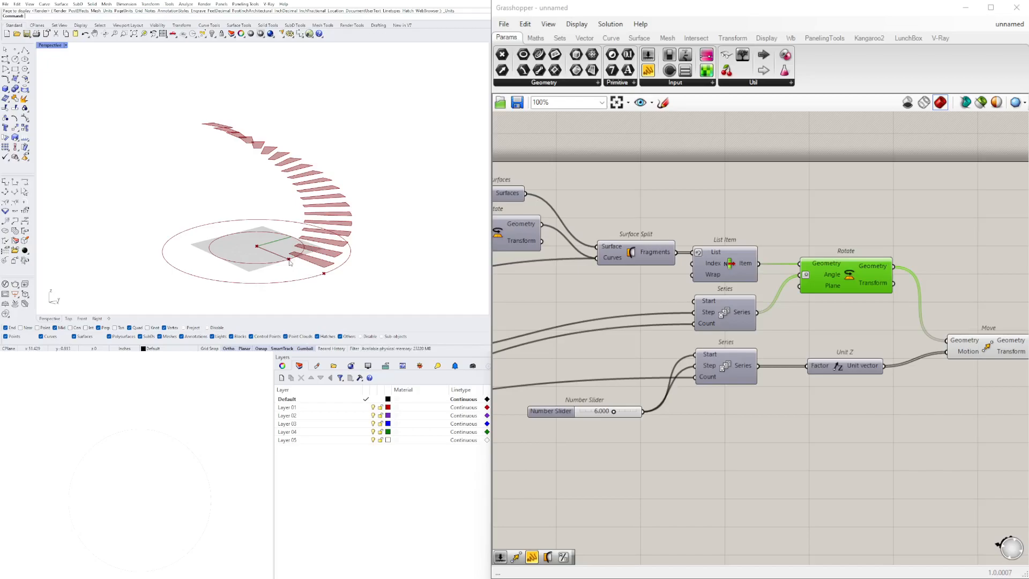
# Step: Raise the Unit Z component to just below Rotate and bring the Move component up in line with it
pyautogui.scroll(-2, 830, 412)
pyautogui.moveTo(830, 412); pyautogui.dragTo(884, 385, button='right')
pyautogui.scroll(3, 875, 393)
pyautogui.moveTo(782, 352); pyautogui.dragTo(785, 308)
pyautogui.click(917, 382)
pyautogui.moveTo(917, 383); pyautogui.dragTo(815, 398, button='right')
pyautogui.moveTo(842, 347); pyautogui.dragTo(840, 313)
# Step: Add an Extrude component beside Move and connect Move's Geometry output to its Base input
pyautogui.moveTo(355, 209); pyautogui.dragTo(311, 236, button='right')
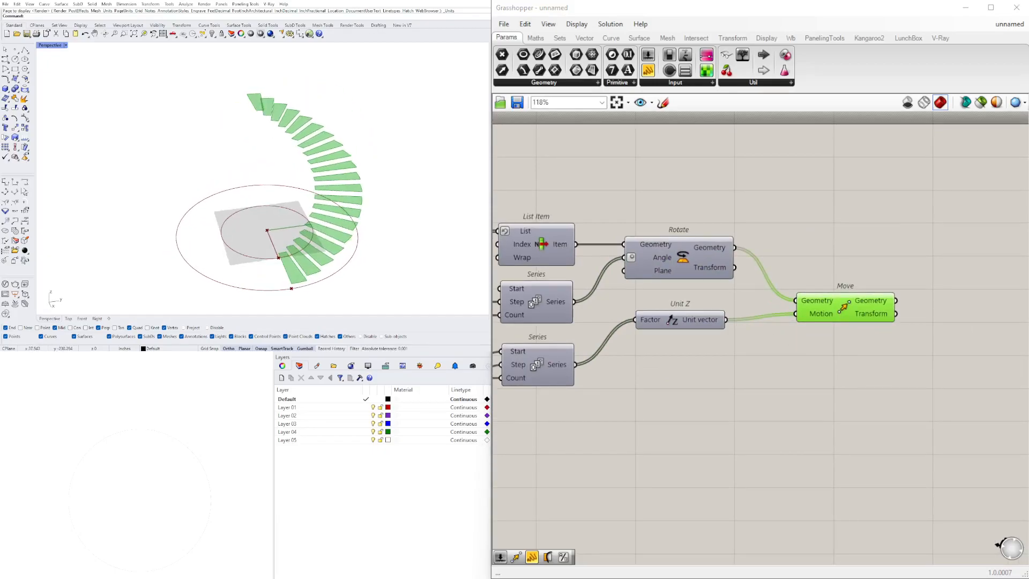
pyautogui.moveTo(824, 312); pyautogui.dragTo(682, 305, button='right')
pyautogui.moveTo(312, 212); pyautogui.dragTo(338, 258, button='right')
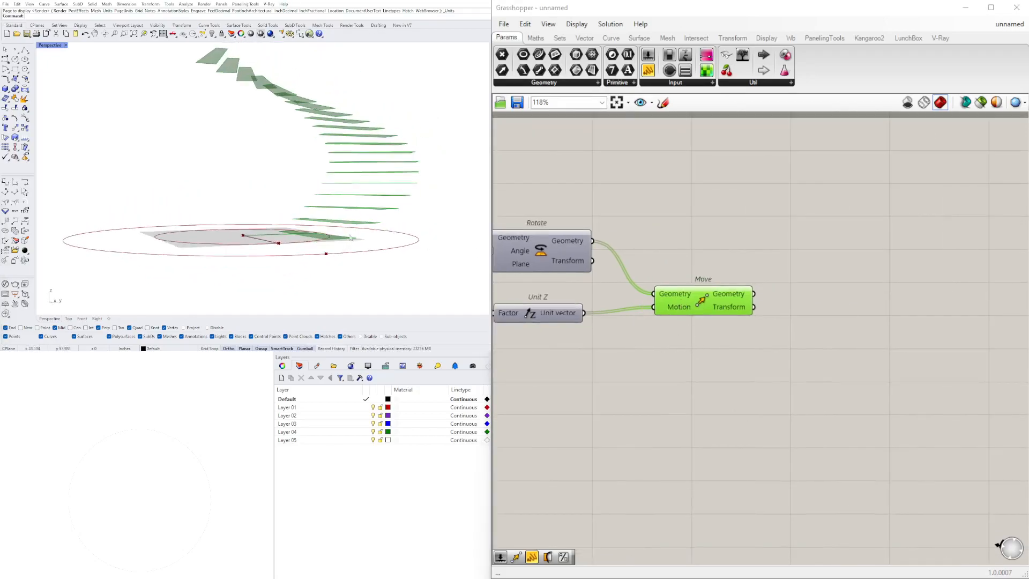
pyautogui.doubleClick(849, 310)
pyautogui.write('EXTRUDE')
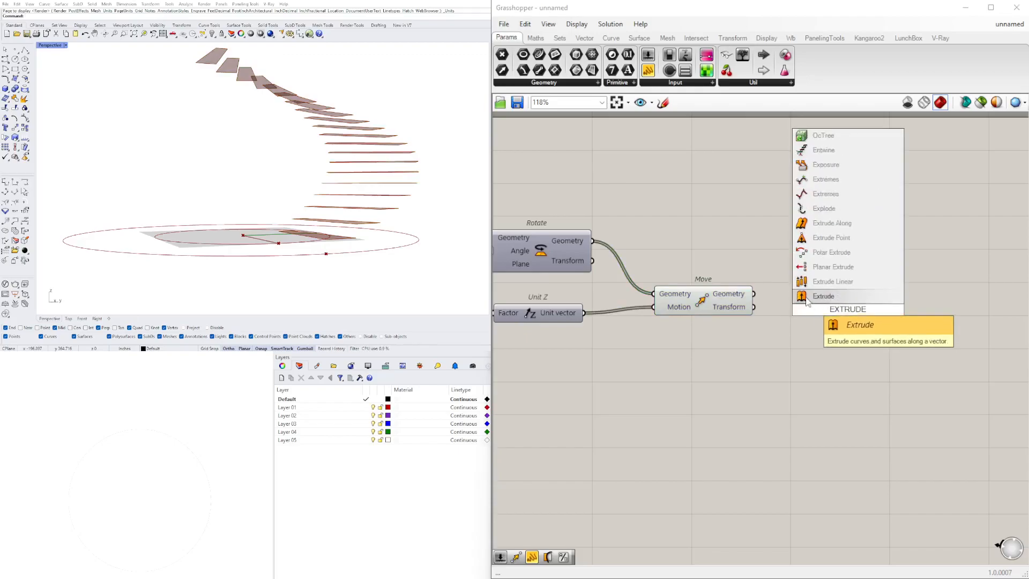
pyautogui.click(810, 299)
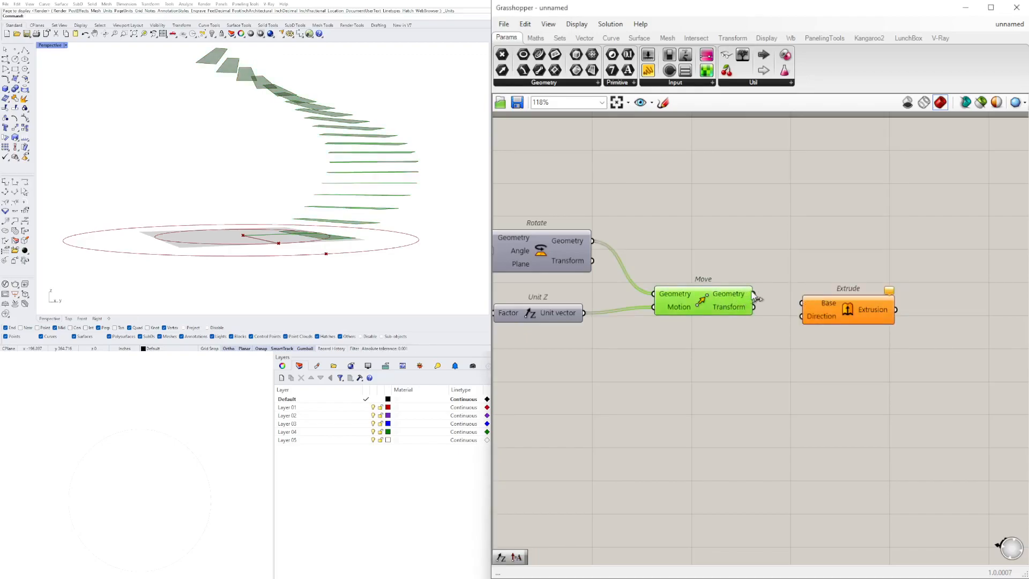
pyautogui.moveTo(774, 290); pyautogui.dragTo(849, 302)
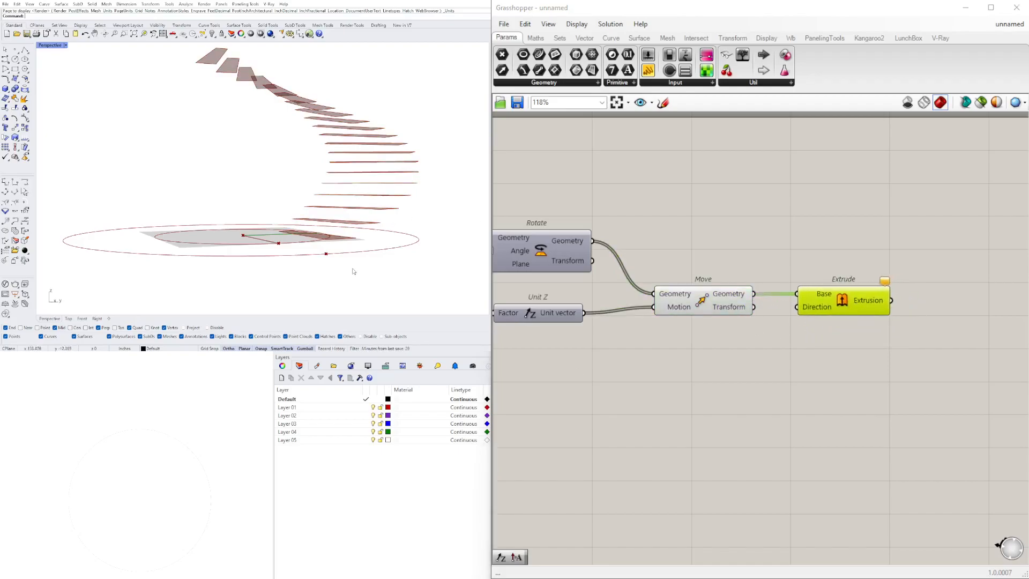
# Step: Add a Unit Z component below Move and connect its vector to the Extrude component's Direction input
pyautogui.doubleClick(704, 352)
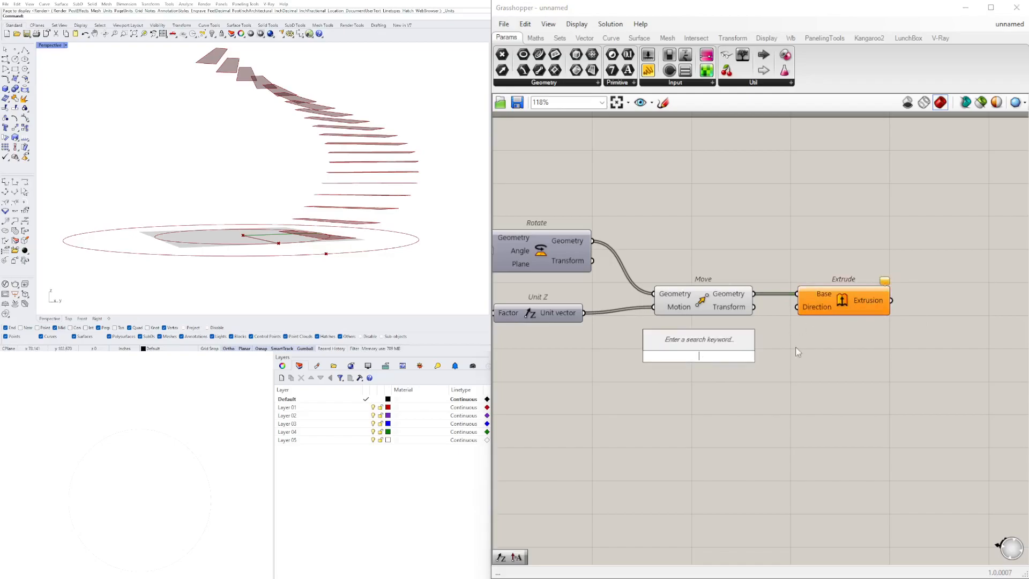
pyautogui.click(843, 305)
pyautogui.doubleClick(711, 339)
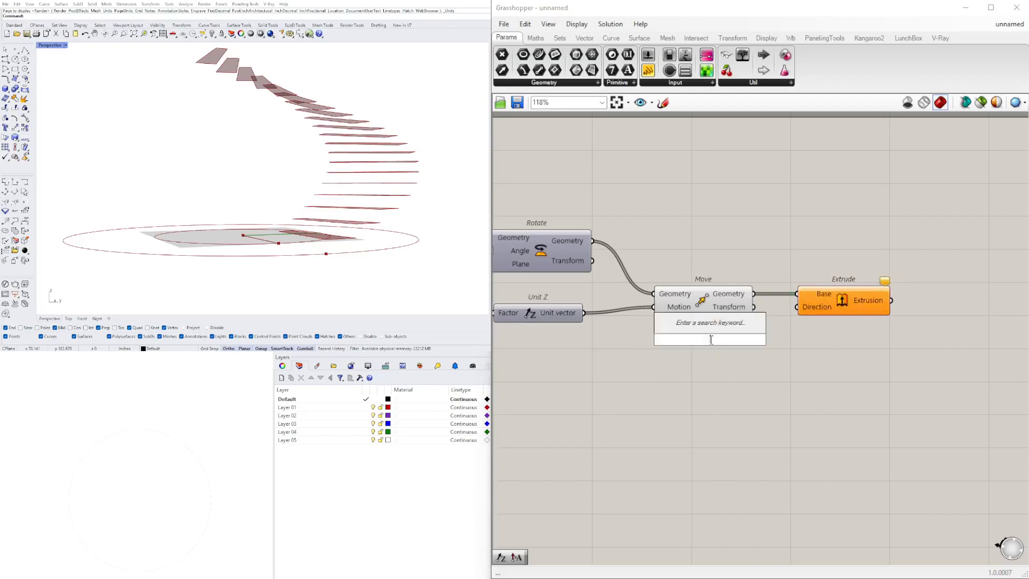
pyautogui.write('z')
pyautogui.click(683, 327)
pyautogui.moveTo(714, 340); pyautogui.dragTo(797, 307)
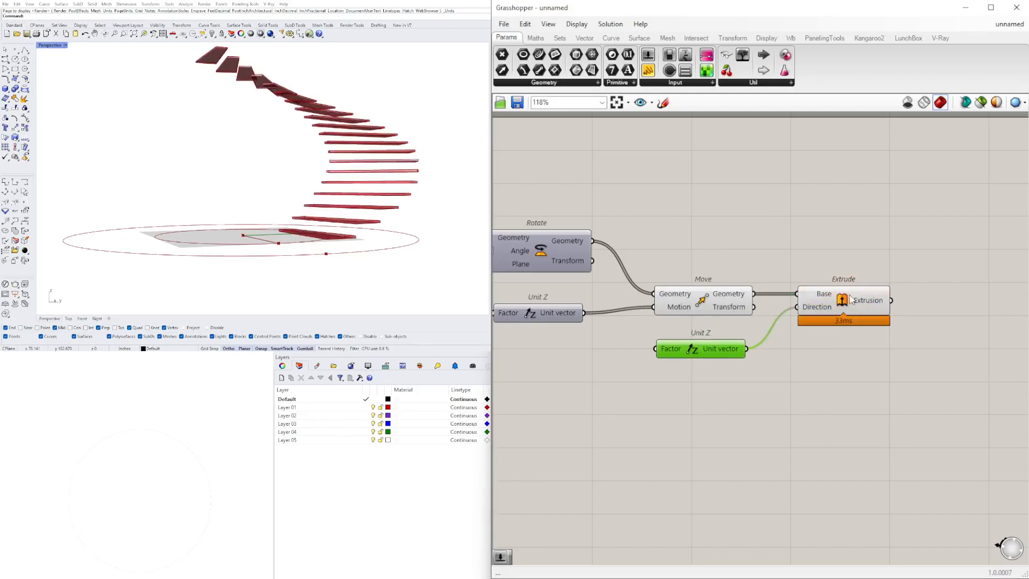
pyautogui.moveTo(603, 359); pyautogui.dragTo(634, 351, button='right')
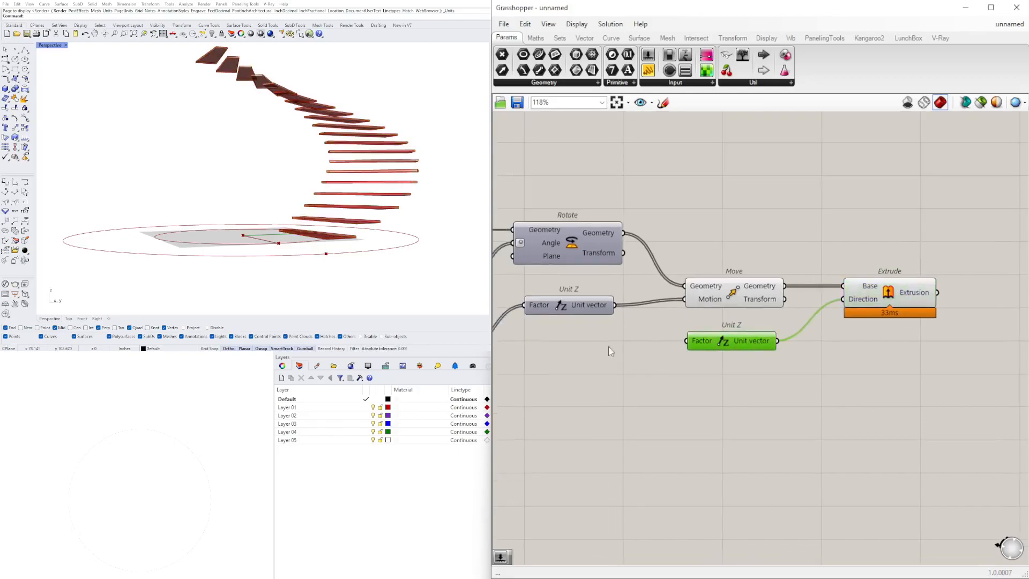
# Step: Add a number slider valued 1.5 and connect it to the Factor of the Unit Z driving the tread extrusion
pyautogui.doubleClick(588, 355)
pyautogui.write('1.5')
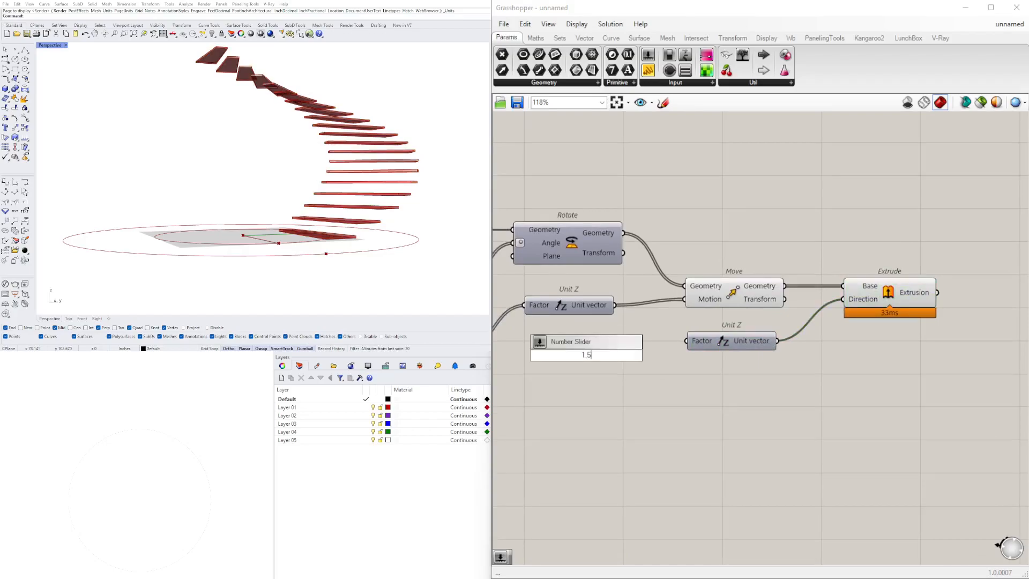
pyautogui.press('Return')
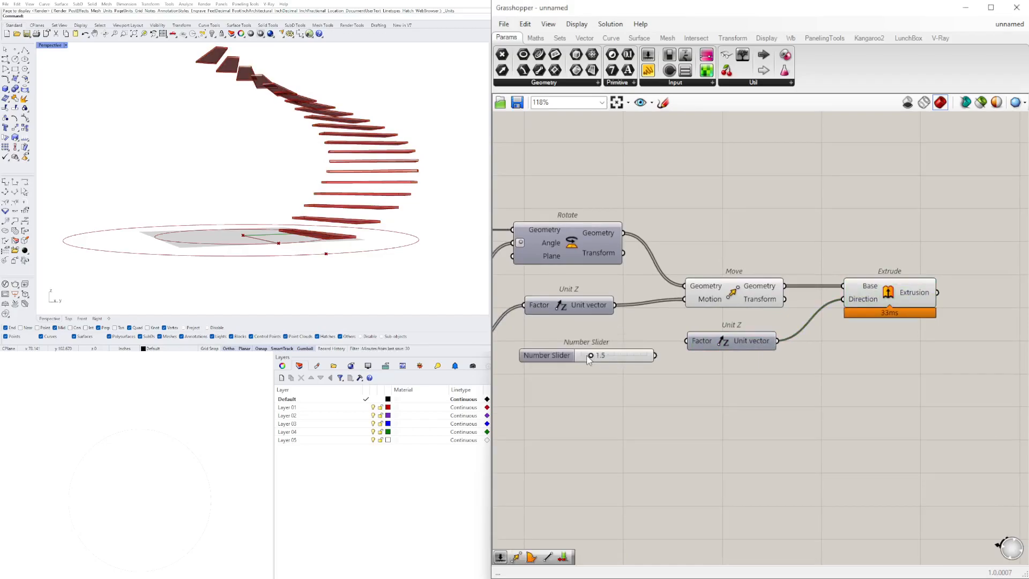
pyautogui.scroll(3, 664, 365)
pyautogui.moveTo(645, 387); pyautogui.dragTo(720, 382, button='right')
pyautogui.moveTo(713, 386); pyautogui.dragTo(777, 365)
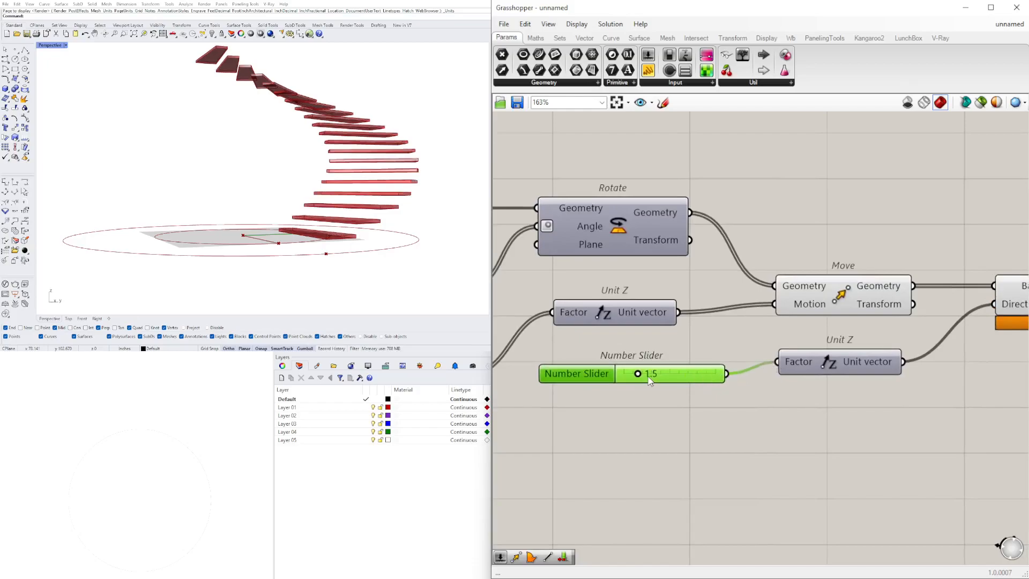
# Step: Increase the tread thickness slider to 2.6 and inspect the thicker treads up close
pyautogui.scroll(5, 638, 373)
pyautogui.moveTo(616, 369); pyautogui.dragTo(653, 368)
pyautogui.moveTo(300, 214)
pyautogui.mouseDown(button='right')
pyautogui.moveTo(286, 219)
pyautogui.moveTo(322, 205)
pyautogui.moveTo(312, 213)
pyautogui.mouseUp(button='right')
pyautogui.scroll(5, 314, 247)
pyautogui.moveTo(314, 248)
pyautogui.mouseDown(button='right')
pyautogui.moveTo(330, 233)
pyautogui.moveTo(307, 238)
pyautogui.mouseUp(button='right')
pyautogui.scroll(6, 330, 236)
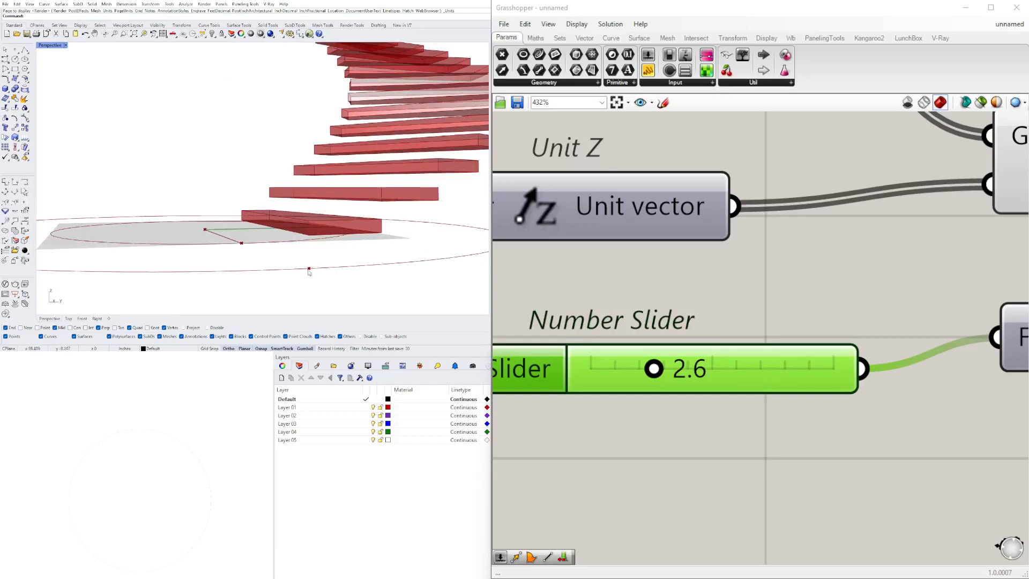
# Step: Insert a Negative component between the thickness Unit Z and Extrude's Direction input so the treads extrude downward
pyautogui.scroll(-5, 849, 433)
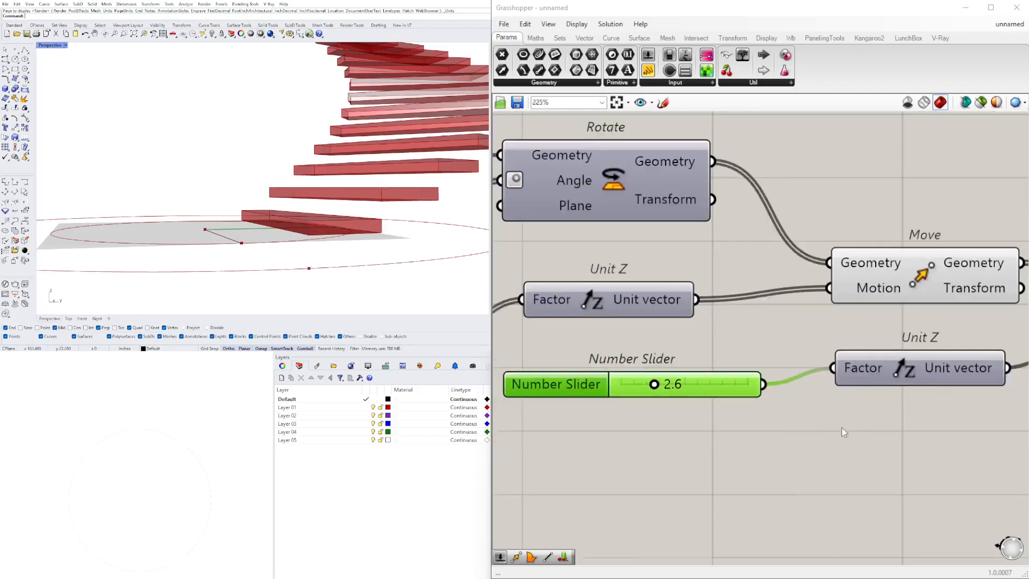
pyautogui.click(837, 404)
pyautogui.doubleClick(944, 410)
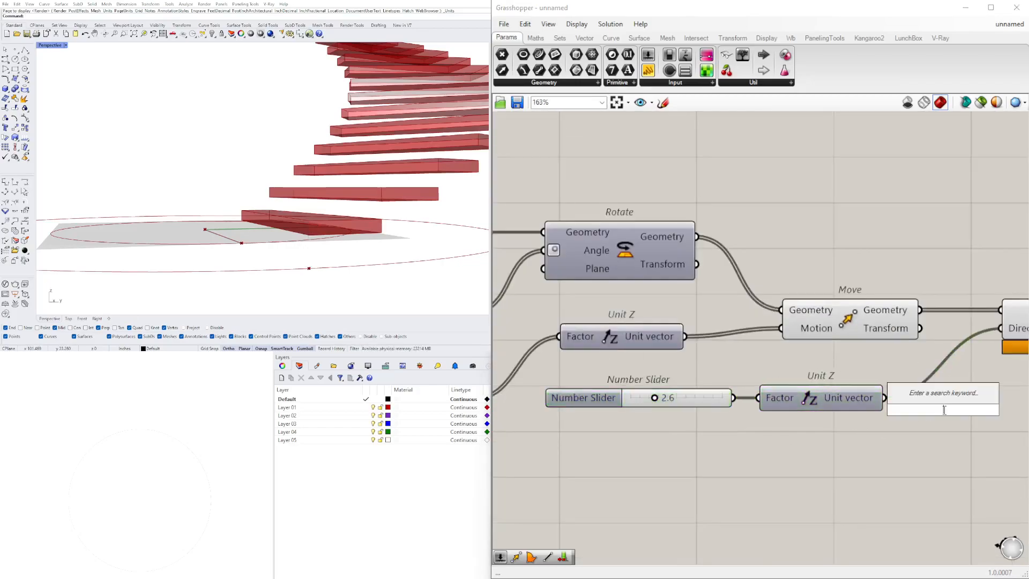
pyautogui.write('neg')
pyautogui.press('Return')
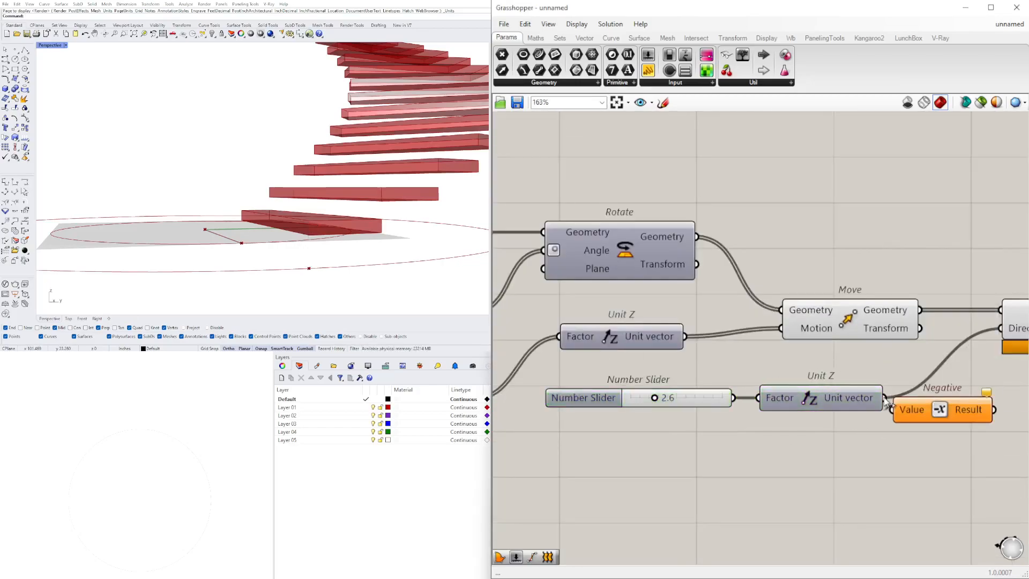
pyautogui.moveTo(938, 417); pyautogui.dragTo(697, 428, button='right')
pyautogui.moveTo(805, 351); pyautogui.dragTo(864, 355)
pyautogui.moveTo(733, 423); pyautogui.dragTo(794, 352)
pyautogui.click(676, 429)
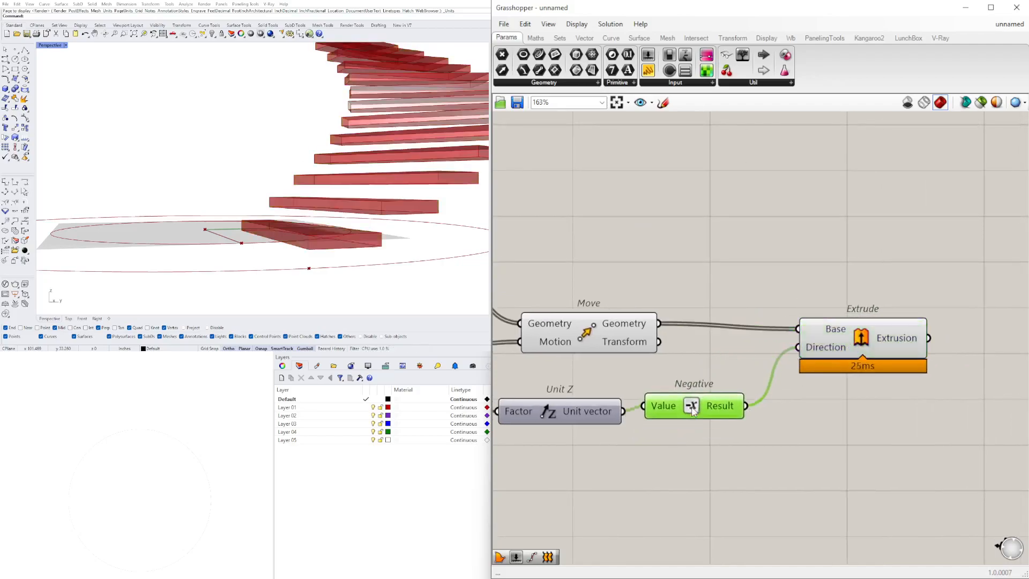
# Step: Turn off the preview of the Move component and the thickness Unit Z and Negative components
pyautogui.click(833, 343)
pyautogui.click(730, 339)
pyautogui.scroll(-2, 729, 339)
pyautogui.moveTo(730, 339); pyautogui.dragTo(887, 391, button='right')
pyautogui.moveTo(857, 500); pyautogui.dragTo(772, 356)
pyautogui.middleClick(798, 351)
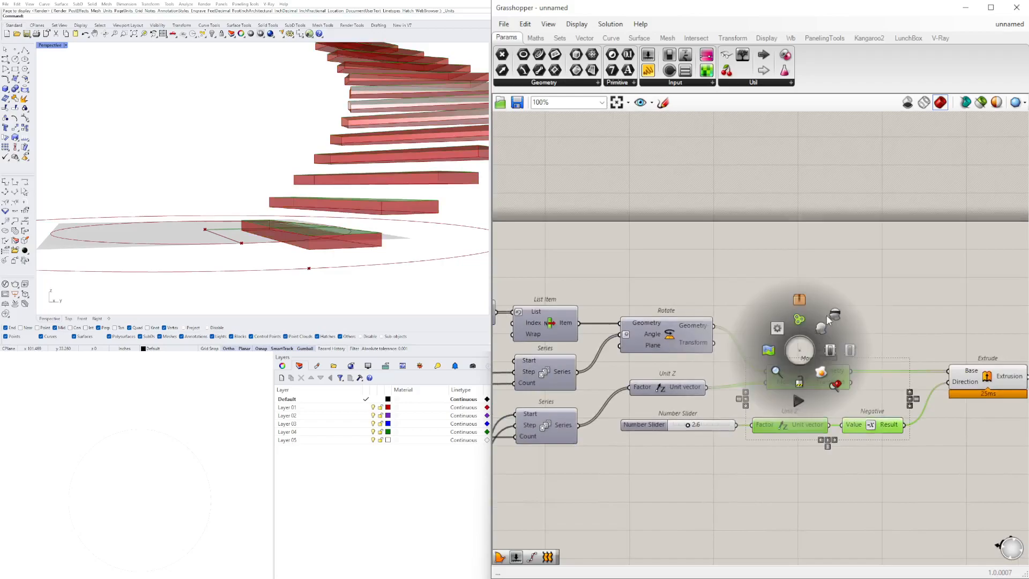
pyautogui.click(835, 318)
# Step: Review the component chain and highlight the Extrude result to examine the staircase treads from several angles
pyautogui.moveTo(201, 174); pyautogui.dragTo(248, 218, button='right')
pyautogui.scroll(-6, 288, 247)
pyautogui.scroll(-2, 556, 369)
pyautogui.moveTo(556, 371); pyautogui.dragTo(873, 365, button='right')
pyautogui.scroll(-2, 858, 408)
pyautogui.scroll(2, 858, 404)
pyautogui.moveTo(699, 392); pyautogui.dragTo(767, 376, button='right')
pyautogui.scroll(-2, 765, 341)
pyautogui.moveTo(767, 341); pyautogui.dragTo(571, 343, button='right')
pyautogui.scroll(2, 919, 363)
pyautogui.moveTo(941, 353); pyautogui.dragTo(874, 355, button='right')
pyautogui.click(846, 312)
pyautogui.click(428, 236)
pyautogui.moveTo(841, 354); pyautogui.dragTo(856, 352)
pyautogui.moveTo(318, 214); pyautogui.dragTo(340, 241, button='right')
pyautogui.click(776, 472)
pyautogui.click(868, 349)
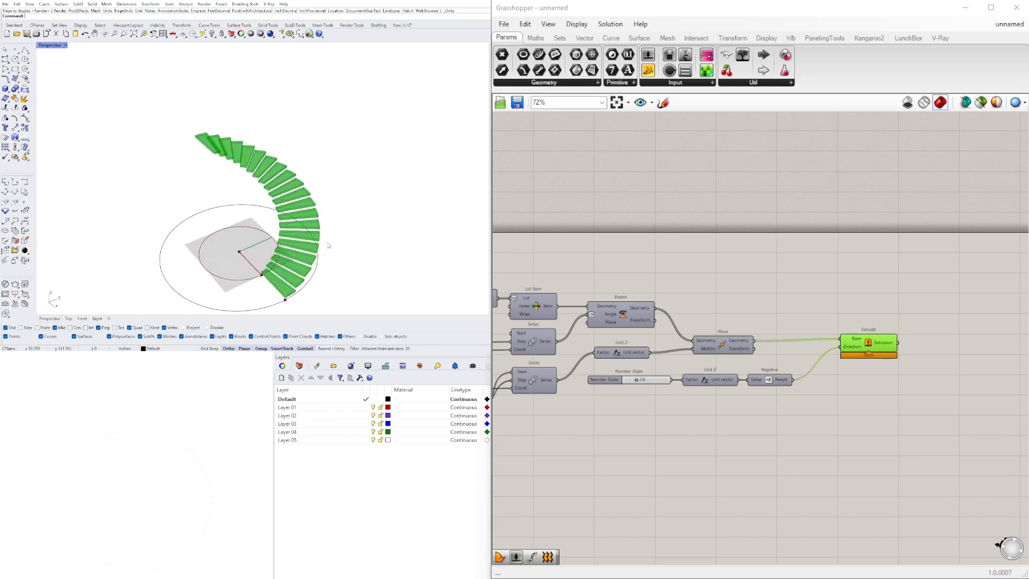
pyautogui.scroll(3, 272, 260)
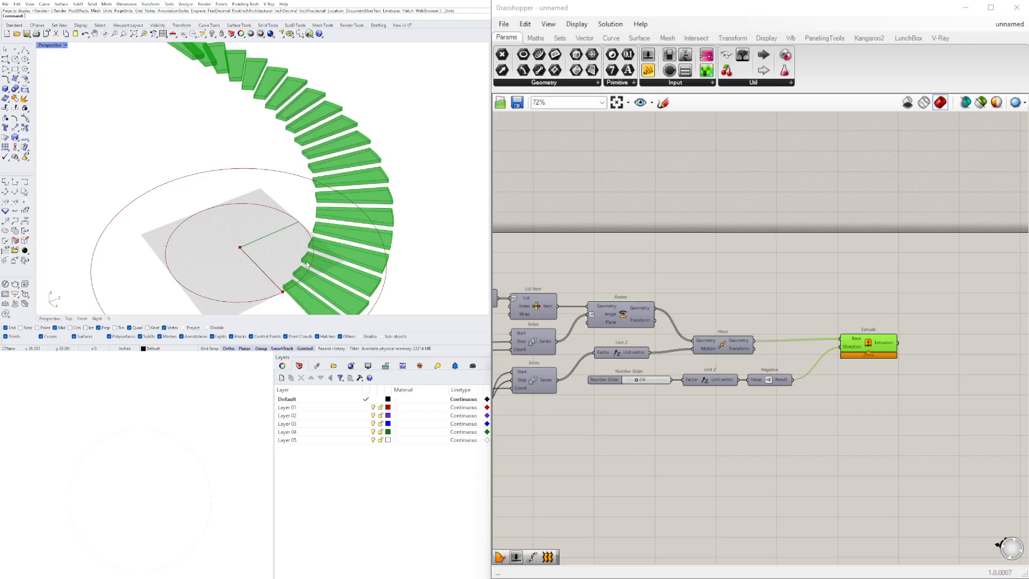
pyautogui.scroll(-3, 307, 264)
pyautogui.moveTo(308, 265); pyautogui.dragTo(289, 194, button='right')
pyautogui.moveTo(279, 137); pyautogui.dragTo(290, 263, button='right')
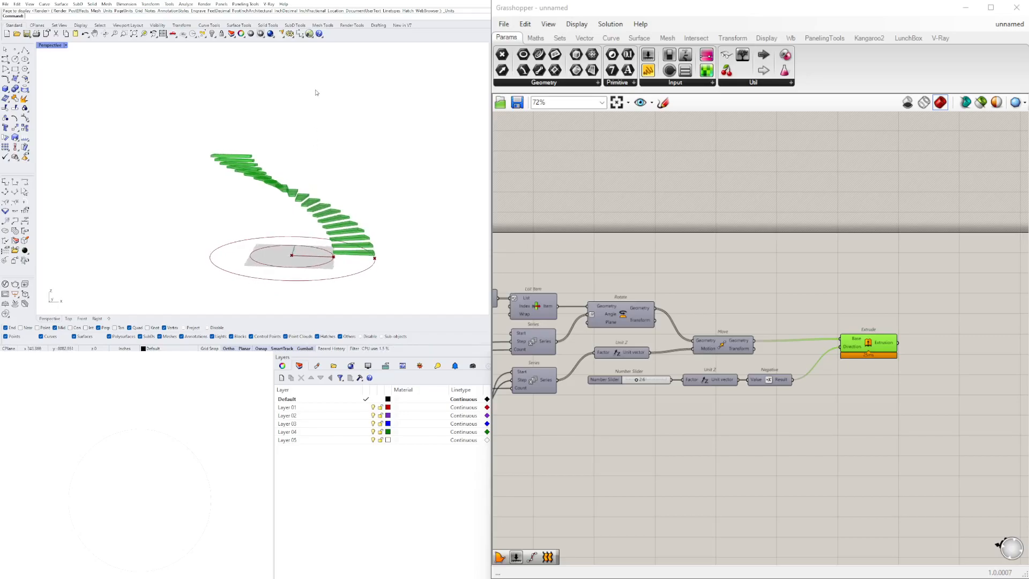
pyautogui.moveTo(358, 230); pyautogui.dragTo(356, 152, button='right')
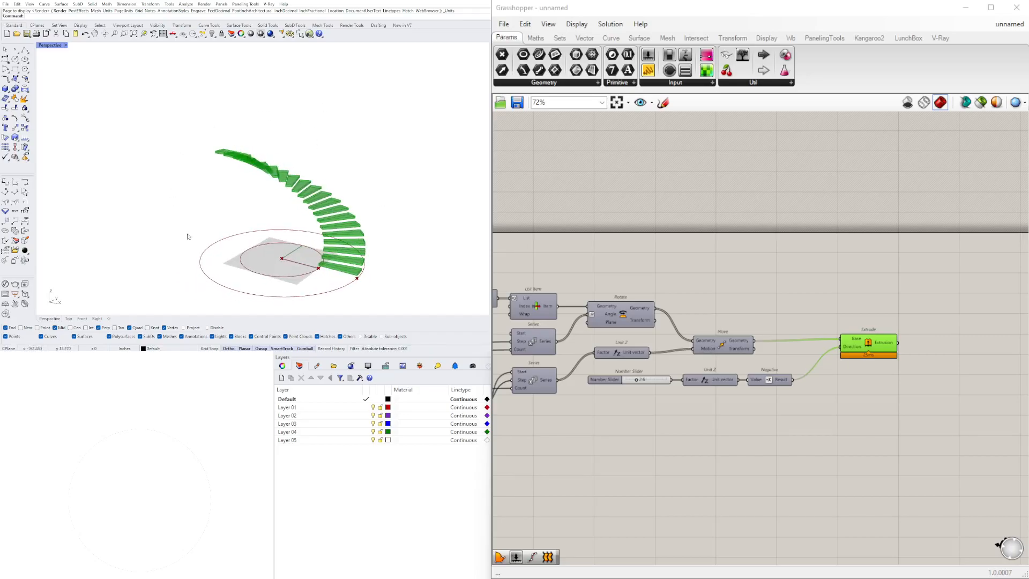
# Step: Add a Boundary Surfaces component and connect the inner Circle's output to its Edges input
pyautogui.scroll(-3, 611, 440)
pyautogui.moveTo(554, 455); pyautogui.dragTo(856, 441, button='right')
pyautogui.moveTo(652, 460); pyautogui.dragTo(781, 422, button='right')
pyautogui.scroll(3, 734, 378)
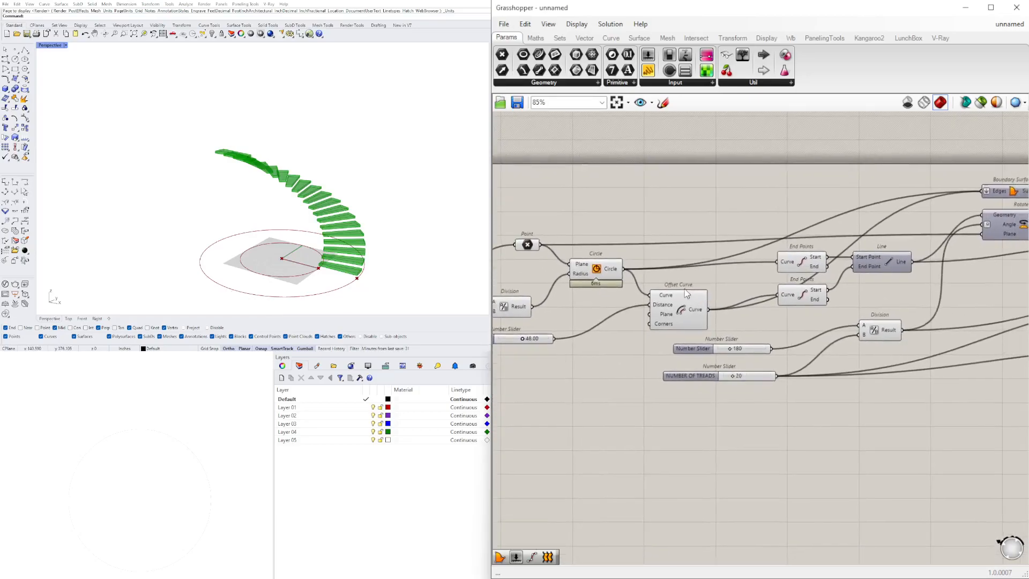
pyautogui.click(589, 273)
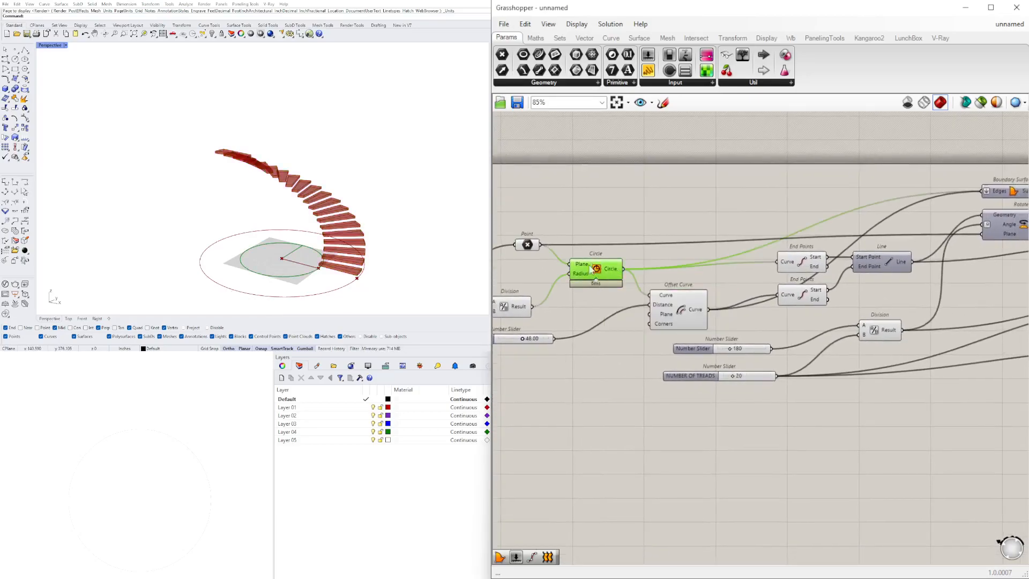
pyautogui.doubleClick(705, 484)
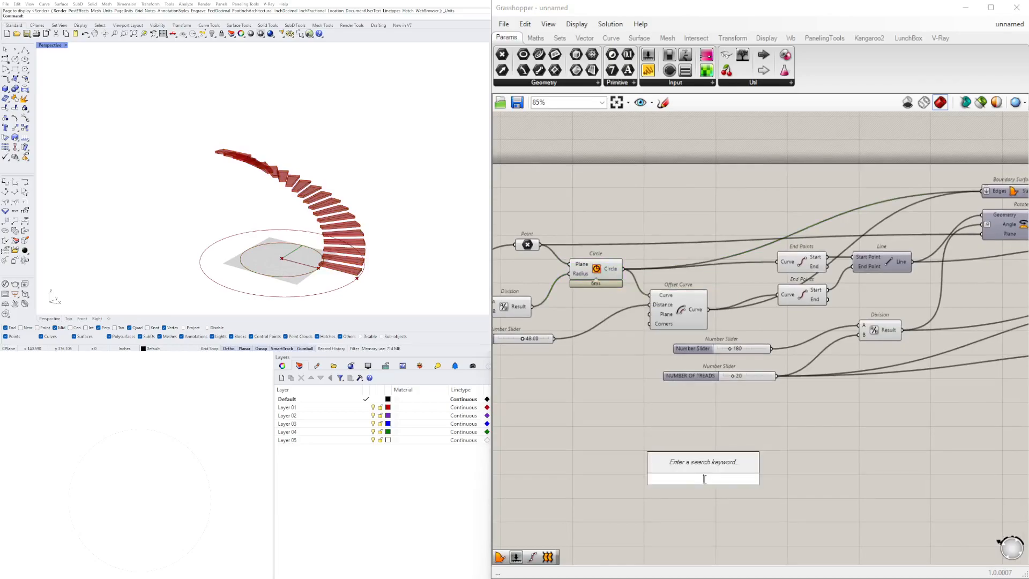
pyautogui.write('BOUND')
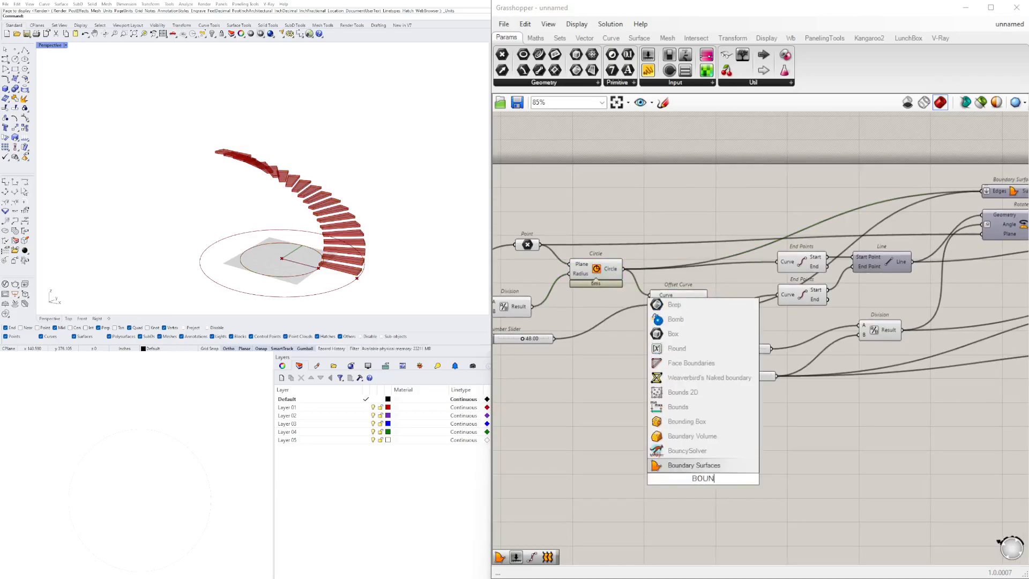
pyautogui.click(697, 466)
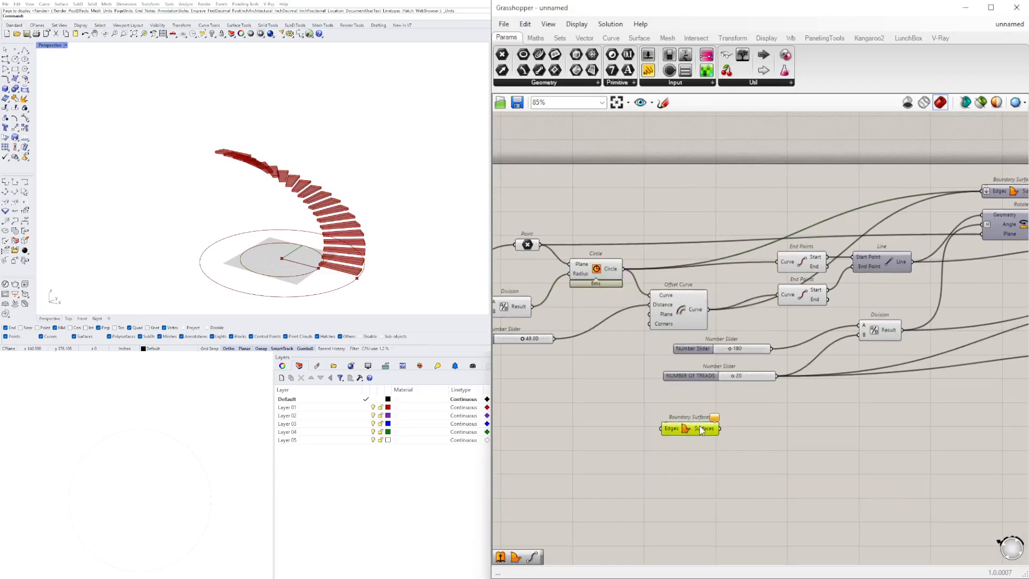
pyautogui.click(611, 270)
pyautogui.moveTo(625, 269); pyautogui.dragTo(666, 417)
pyautogui.click(679, 414)
# Step: Move the new Boundary Surfaces component across the canvas to the free area beneath the Series components
pyautogui.moveTo(692, 427); pyautogui.dragTo(671, 408, button='right')
pyautogui.moveTo(671, 399); pyautogui.dragTo(897, 396)
pyautogui.moveTo(889, 412); pyautogui.dragTo(561, 385, button='right')
pyautogui.moveTo(588, 369); pyautogui.dragTo(846, 396)
# Step: Add an Extrude component beside the new Boundary Surfaces and connect Surfaces to its Base input
pyautogui.moveTo(948, 414); pyautogui.dragTo(799, 421, button='right')
pyautogui.doubleClick(799, 421)
pyautogui.write('E')
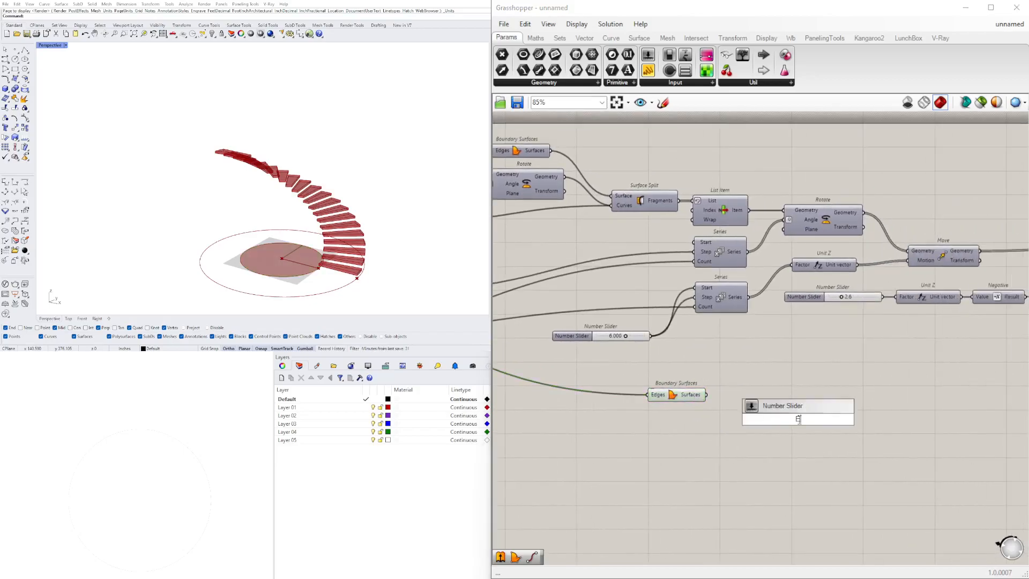
pyautogui.write('XTR')
pyautogui.click(786, 408)
pyautogui.moveTo(707, 394); pyautogui.dragTo(824, 402)
# Step: Shift the new Boundary Surfaces component over and place its Extrude component just beneath the thickness Unit Z
pyautogui.moveTo(683, 397); pyautogui.dragTo(728, 375)
pyautogui.moveTo(844, 395); pyautogui.dragTo(876, 384)
pyautogui.moveTo(286, 165); pyautogui.dragTo(251, 159, button='right')
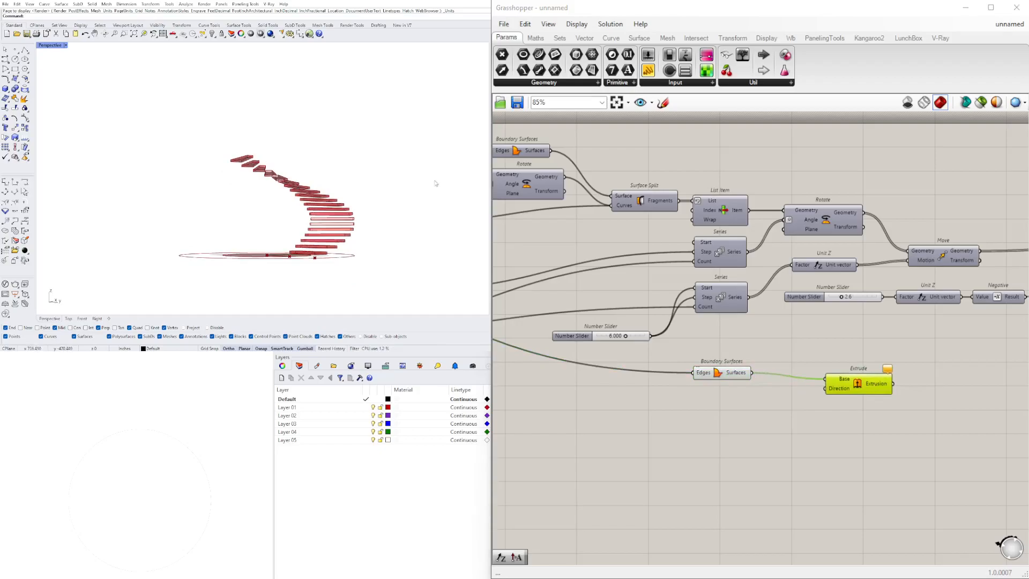
pyautogui.moveTo(904, 429); pyautogui.dragTo(926, 349)
pyautogui.moveTo(256, 152); pyautogui.dragTo(259, 164, button='right')
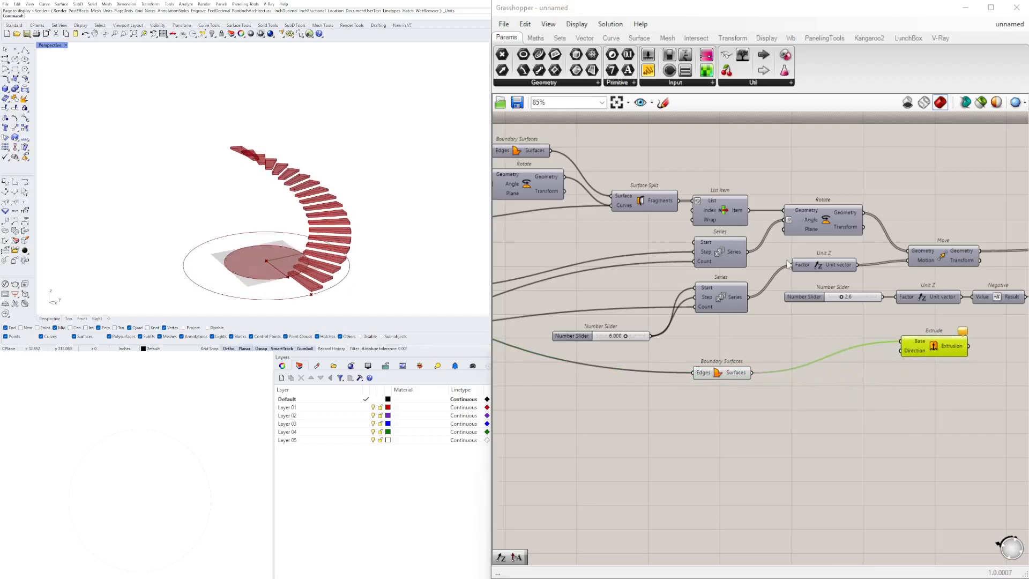
# Step: Trace how the tread rise slider and the number of treads slider feed the Series components
pyautogui.scroll(4, 571, 328)
pyautogui.click(590, 329)
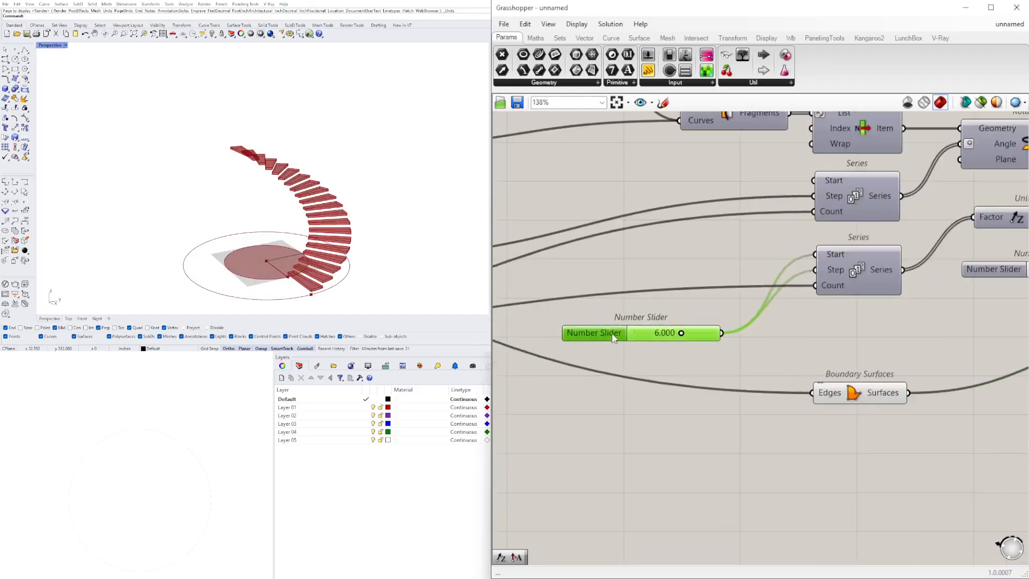
pyautogui.moveTo(815, 263); pyautogui.dragTo(981, 294, button='right')
pyautogui.scroll(-4, 690, 258)
pyautogui.scroll(2, 979, 297)
pyautogui.moveTo(746, 342); pyautogui.dragTo(804, 347, button='right')
pyautogui.scroll(2, 660, 345)
pyautogui.scroll(-2, 666, 340)
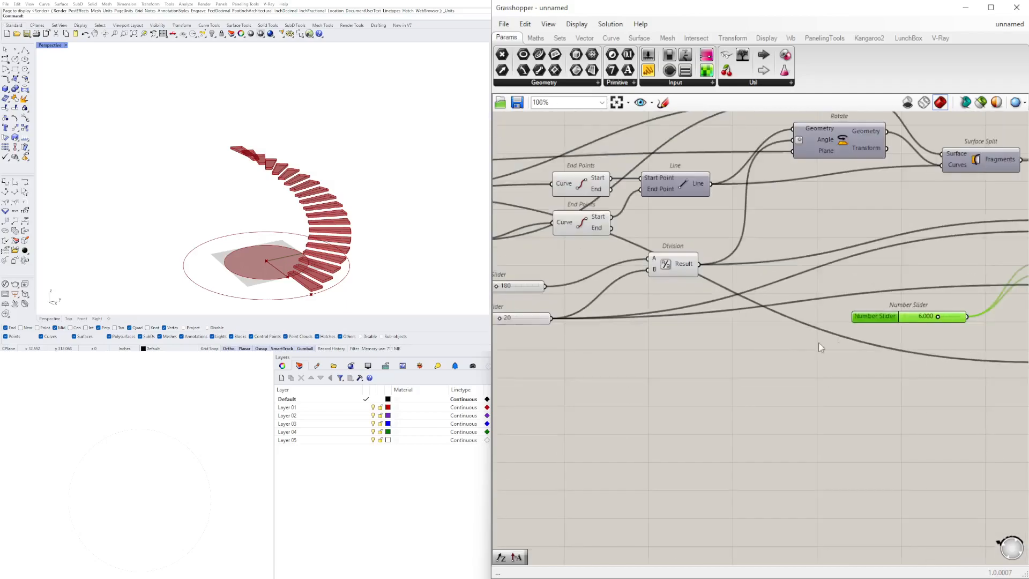
pyautogui.moveTo(887, 343); pyautogui.dragTo(796, 335, button='right')
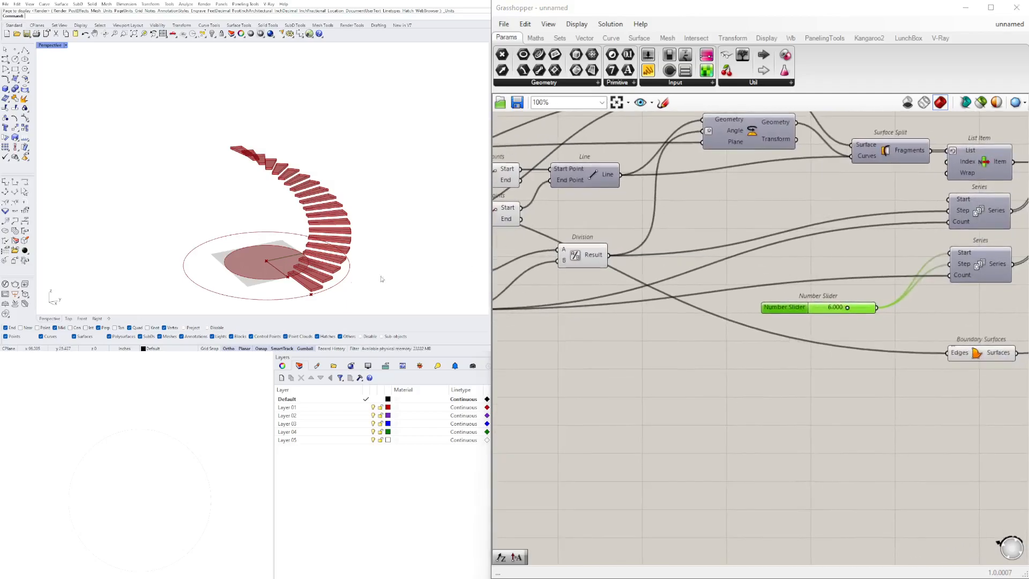
# Step: Add a Multiplication component beside the tread rise slider and display the Maths operators
pyautogui.click(918, 310)
pyautogui.scroll(2, 918, 311)
pyautogui.doubleClick(939, 324)
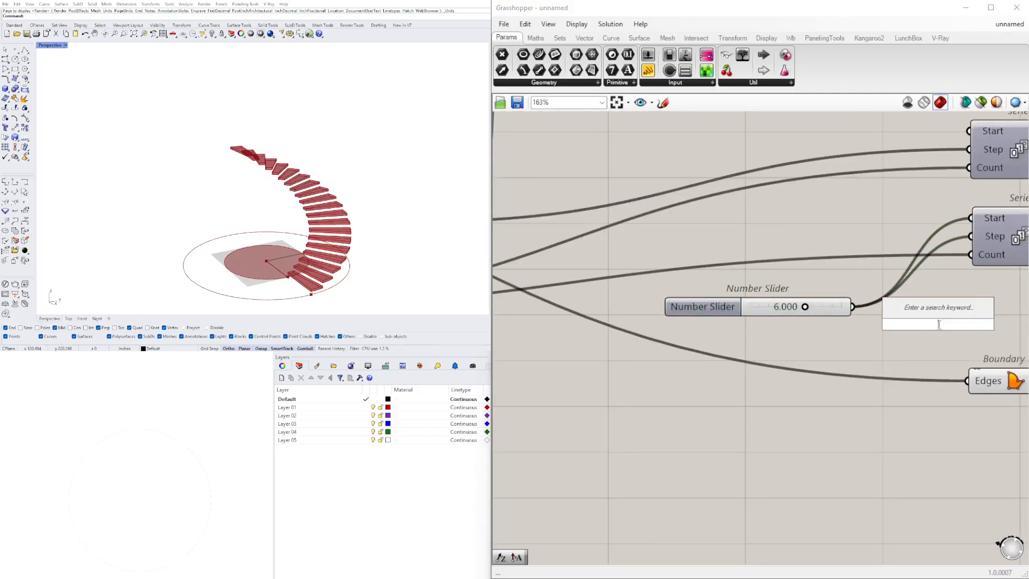
pyautogui.write('*')
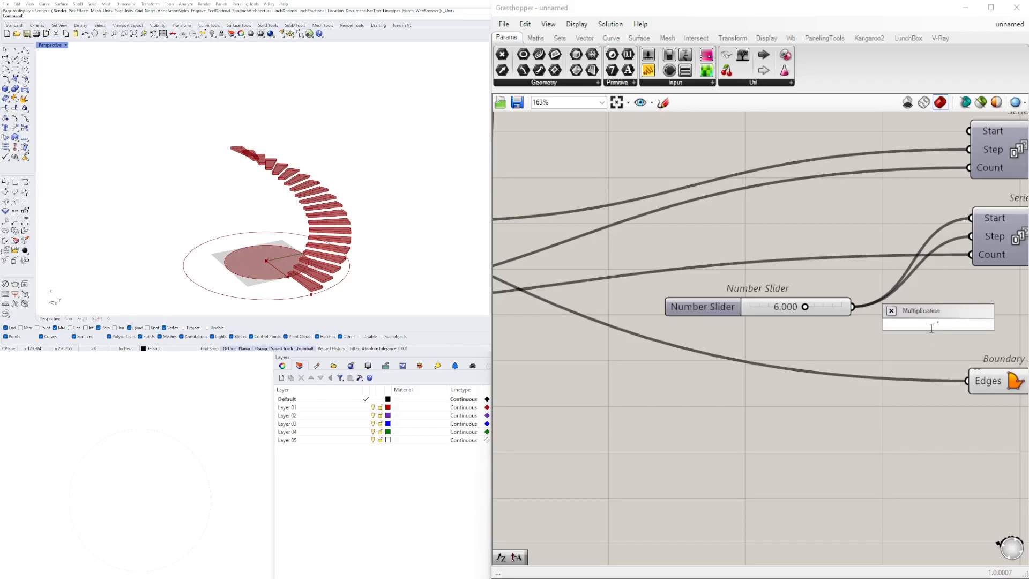
pyautogui.press('Return')
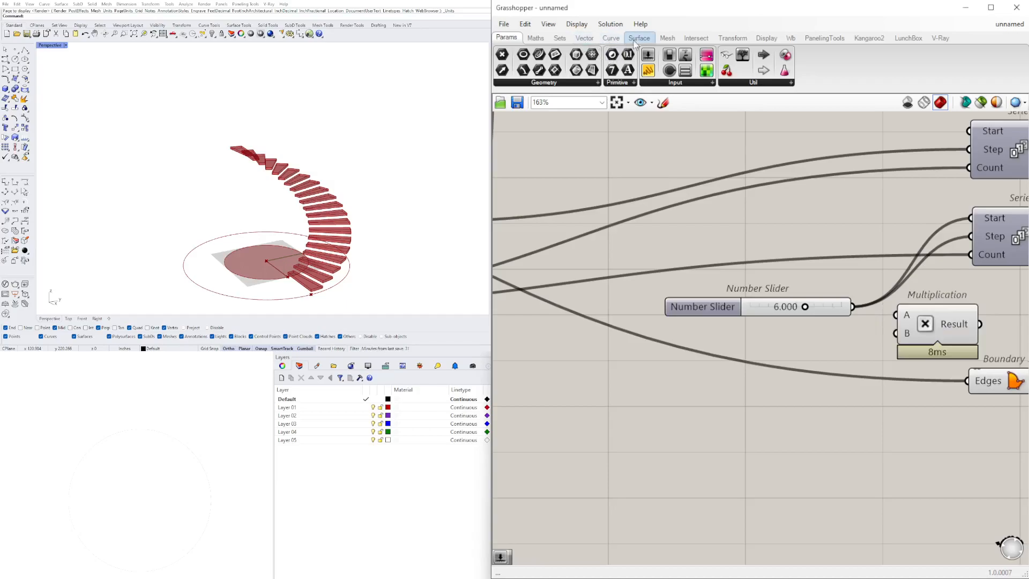
pyautogui.click(535, 39)
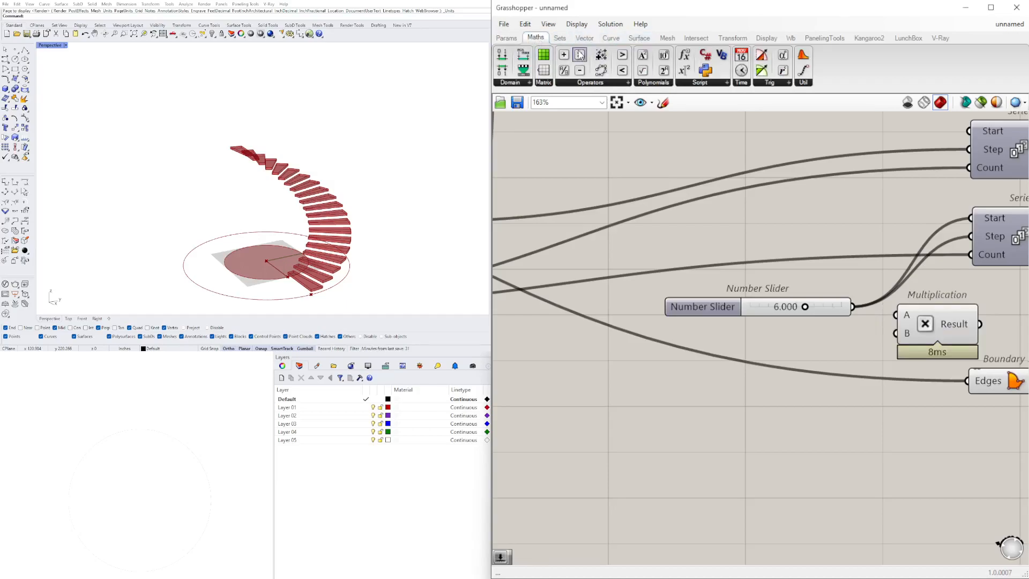
# Step: Lower the new Boundary Surfaces component and place Multiplication beneath the second Series component
pyautogui.scroll(-2, 787, 399)
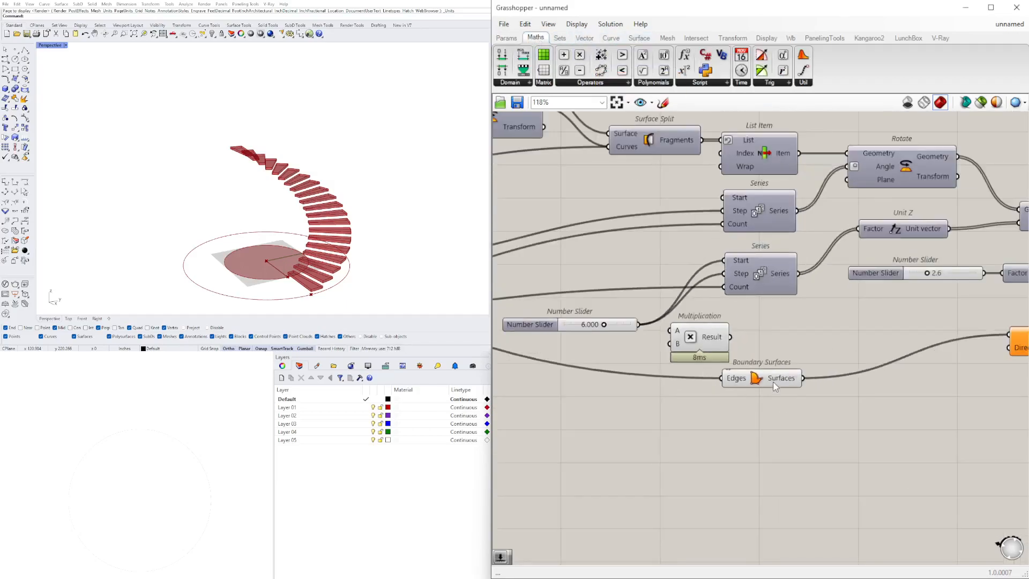
pyautogui.moveTo(774, 386); pyautogui.dragTo(782, 434)
pyautogui.moveTo(717, 344); pyautogui.dragTo(801, 352)
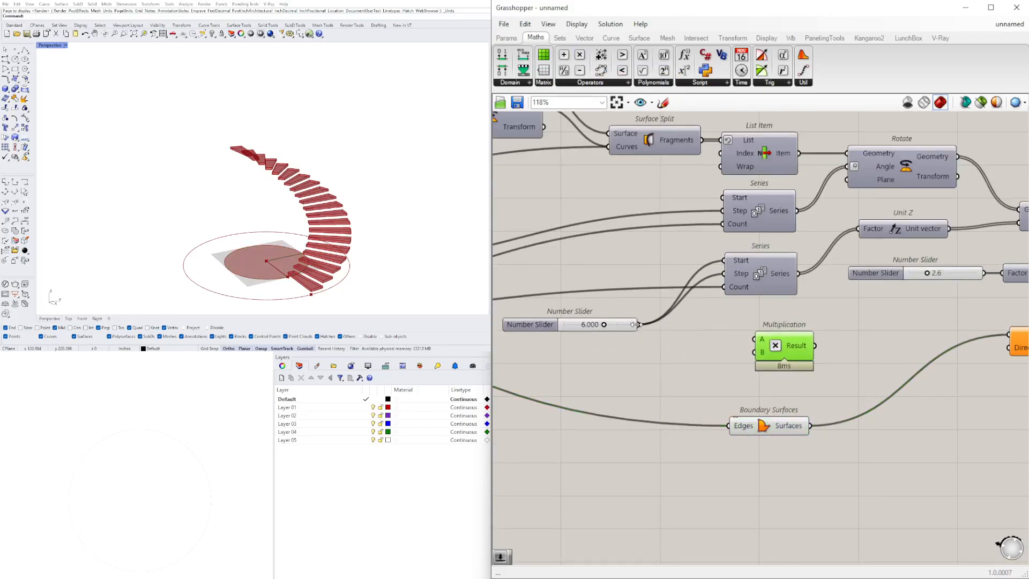
# Step: Connect the tread rise slider to Multiplication's A input and the NUMBER OF TREADS slider to its B input
pyautogui.moveTo(639, 327); pyautogui.dragTo(746, 354)
pyautogui.scroll(-3, 720, 352)
pyautogui.moveTo(628, 367); pyautogui.dragTo(851, 377, button='right')
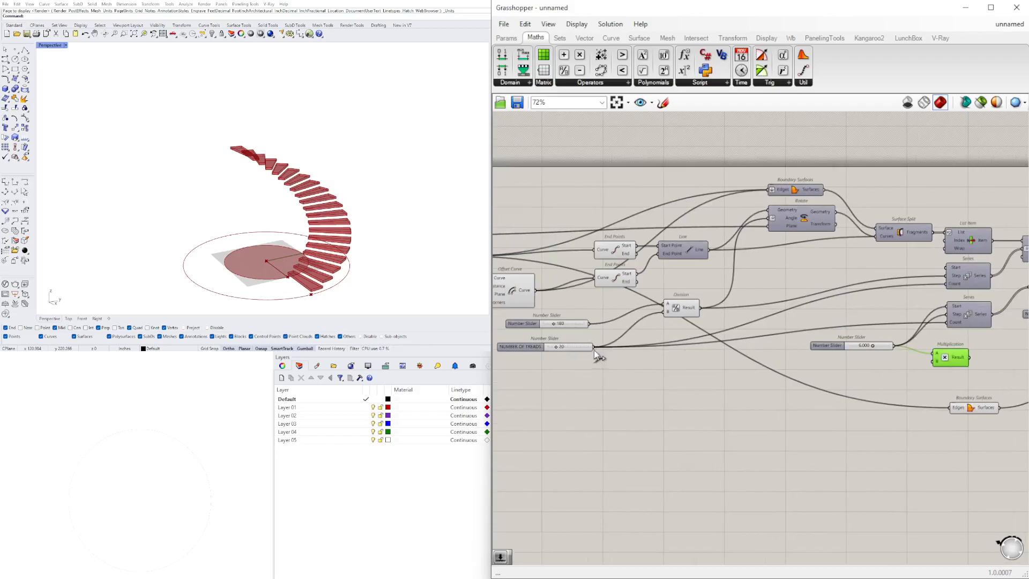
pyautogui.moveTo(595, 347); pyautogui.dragTo(929, 363)
pyautogui.scroll(3, 972, 378)
pyautogui.moveTo(980, 378); pyautogui.dragTo(772, 362, button='right')
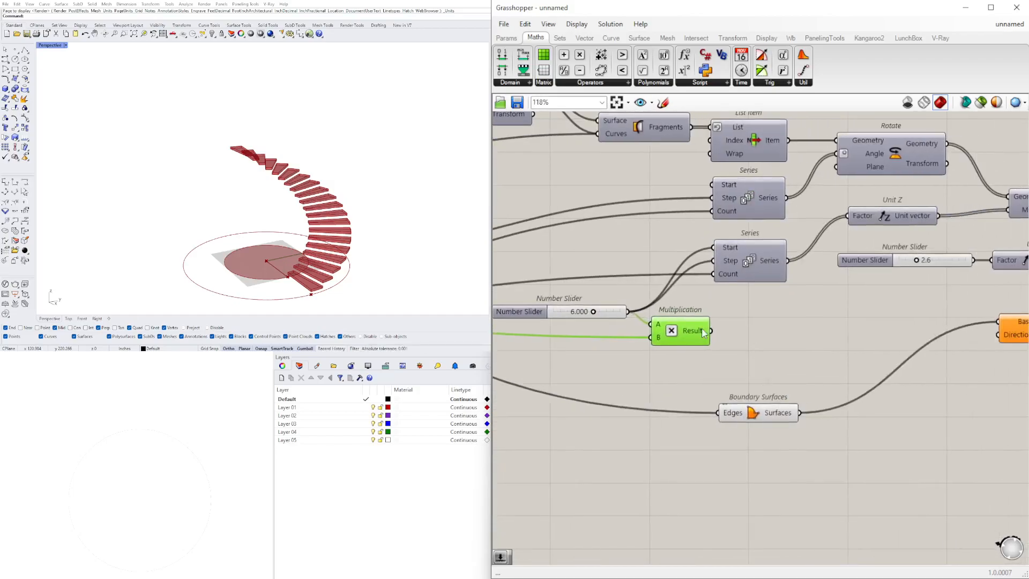
# Step: Add a Unit Z component beside Multiplication and connect the Result output to its Factor input
pyautogui.moveTo(700, 328)
pyautogui.moveTo(701, 333); pyautogui.dragTo(592, 306, button='right')
pyautogui.click(921, 305)
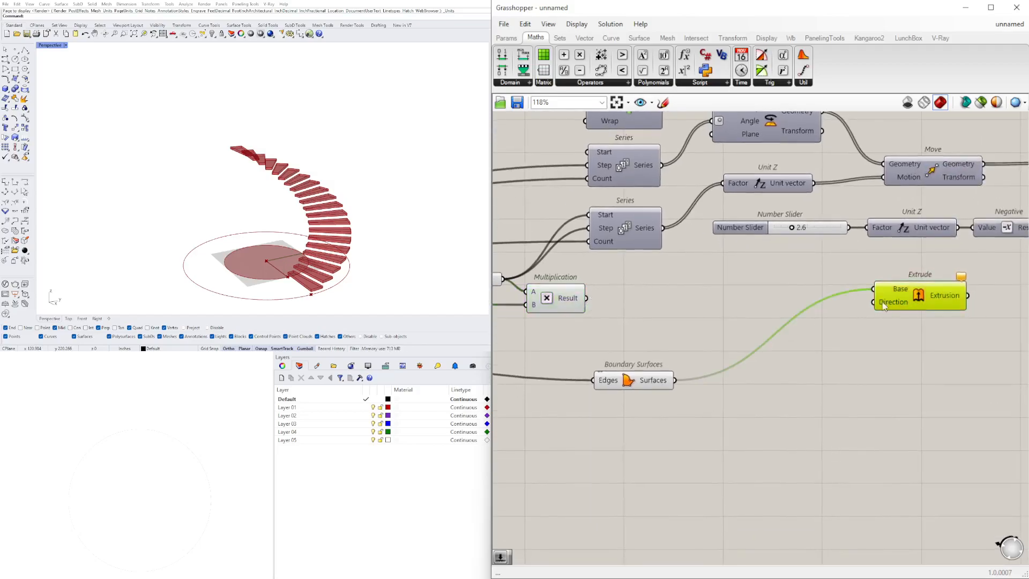
pyautogui.doubleClick(654, 312)
pyautogui.write('z')
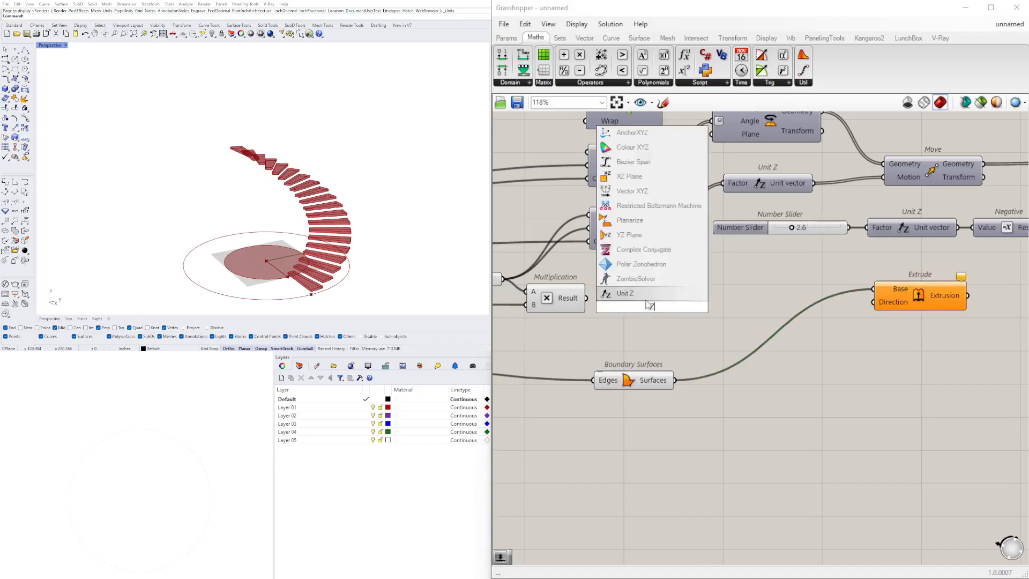
pyautogui.click(645, 296)
pyautogui.moveTo(632, 311); pyautogui.dragTo(627, 300)
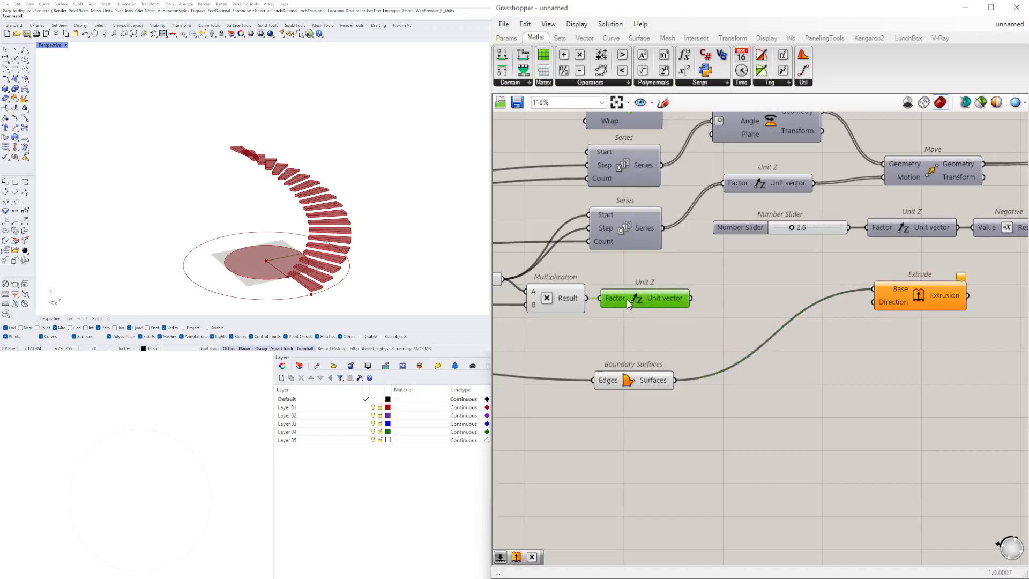
# Step: Connect the column's Unit Z vector to the Extrude component's Direction input and inspect the extruded cylinder against the treads
pyautogui.moveTo(692, 299); pyautogui.dragTo(873, 302)
pyautogui.click(890, 300)
pyautogui.moveTo(333, 168); pyautogui.dragTo(416, 170, button='right')
pyautogui.scroll(5, 259, 216)
pyautogui.moveTo(260, 216); pyautogui.dragTo(309, 171, button='right')
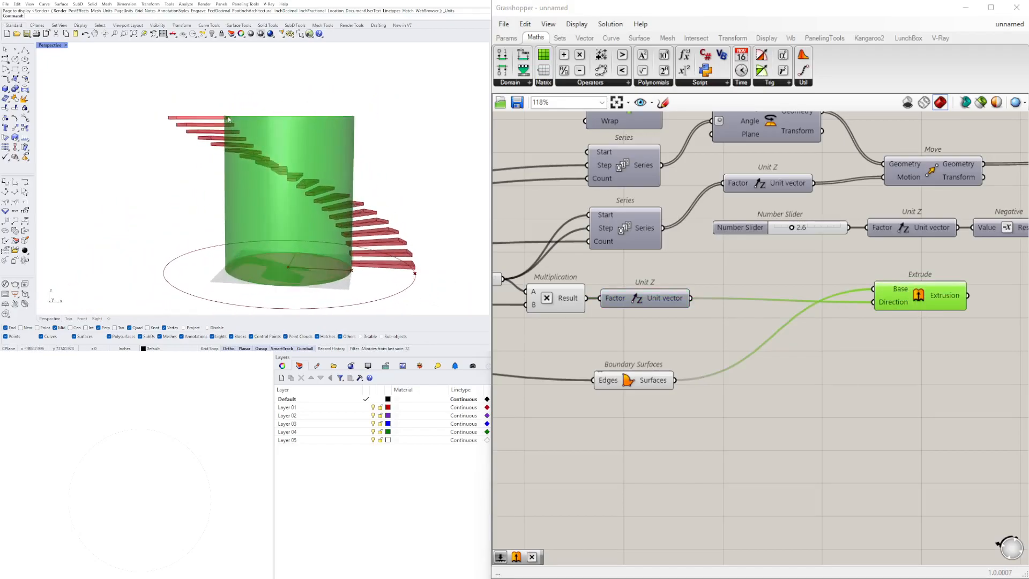
pyautogui.scroll(-3, 813, 358)
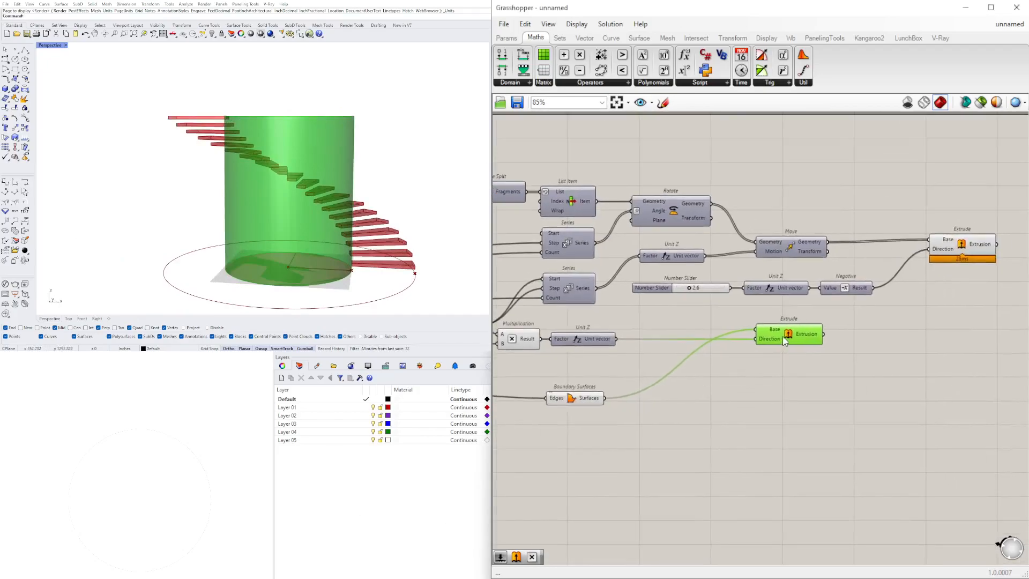
pyautogui.moveTo(247, 127); pyautogui.dragTo(270, 214, button='right')
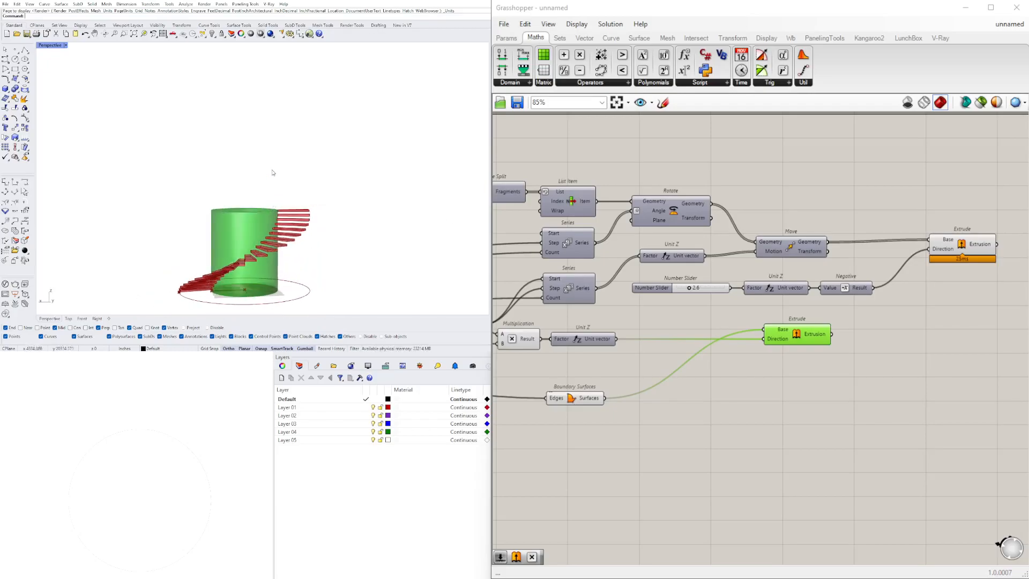
pyautogui.scroll(4, 299, 223)
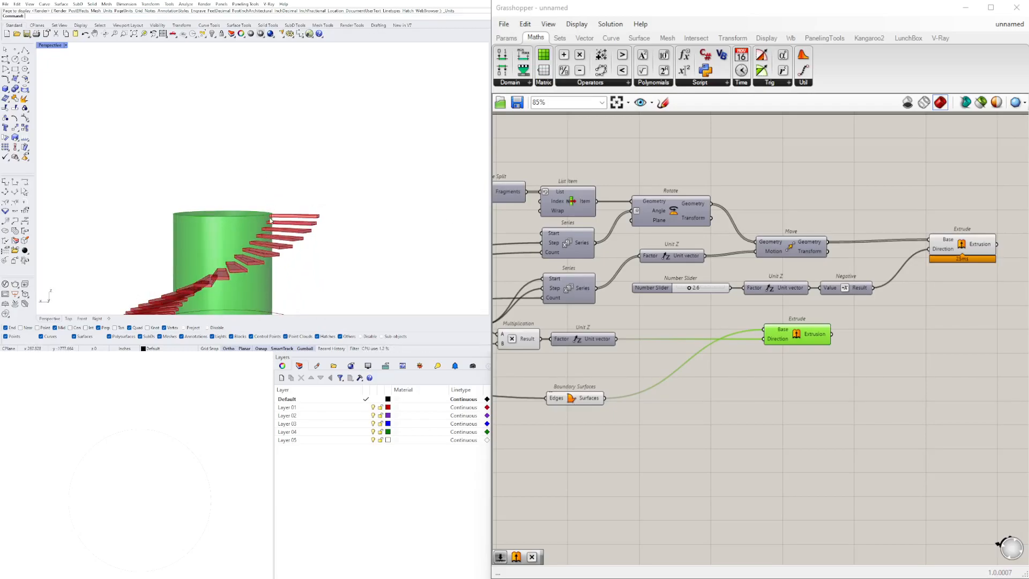
pyautogui.scroll(-3, 791, 381)
# Step: Place the column's Boundary Surfaces above its Unit Z component and tidy the Multiplication, Unit Z and Extrude components into a compact group
pyautogui.moveTo(669, 362); pyautogui.dragTo(633, 361)
pyautogui.moveTo(632, 405); pyautogui.dragTo(892, 359, button='right')
pyautogui.scroll(4, 813, 360)
pyautogui.moveTo(812, 354); pyautogui.dragTo(812, 318)
pyautogui.moveTo(877, 332); pyautogui.dragTo(705, 372, button='right')
pyautogui.moveTo(613, 342); pyautogui.dragTo(817, 335, button='right')
pyautogui.scroll(-2, 833, 339)
pyautogui.moveTo(979, 426); pyautogui.dragTo(830, 309)
pyautogui.moveTo(957, 382); pyautogui.dragTo(857, 376, button='right')
pyautogui.click(856, 372)
pyautogui.moveTo(735, 351); pyautogui.dragTo(742, 293)
pyautogui.moveTo(903, 361); pyautogui.dragTo(539, 280)
pyautogui.moveTo(736, 290); pyautogui.dragTo(744, 312)
pyautogui.click(787, 382)
pyautogui.scroll(3, 749, 328)
pyautogui.click(784, 395)
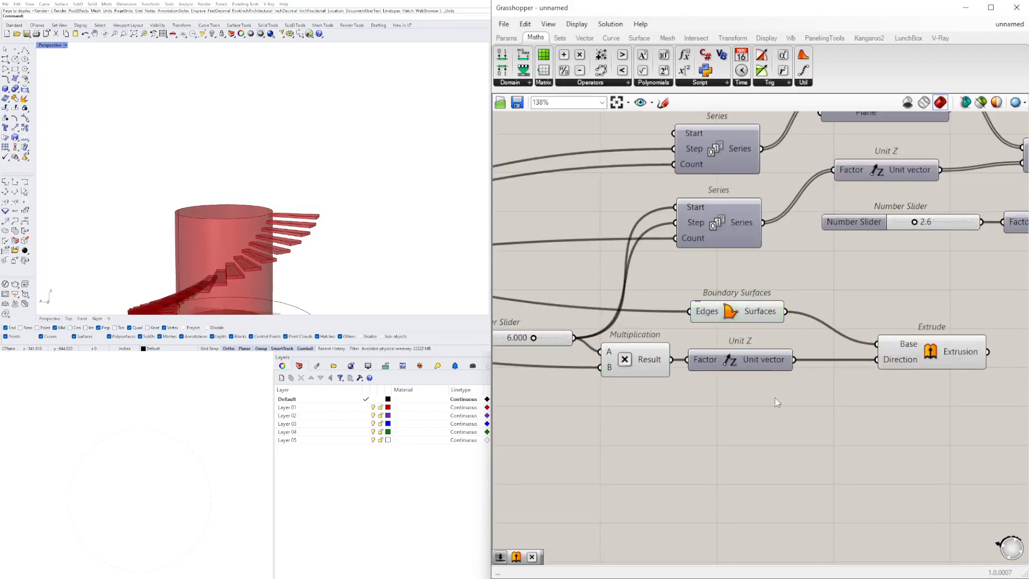
# Step: Move the tread rise slider and the Multiplication component farther from Unit Z to make room between them
pyautogui.scroll(-3, 783, 395)
pyautogui.moveTo(692, 335); pyautogui.dragTo(617, 333)
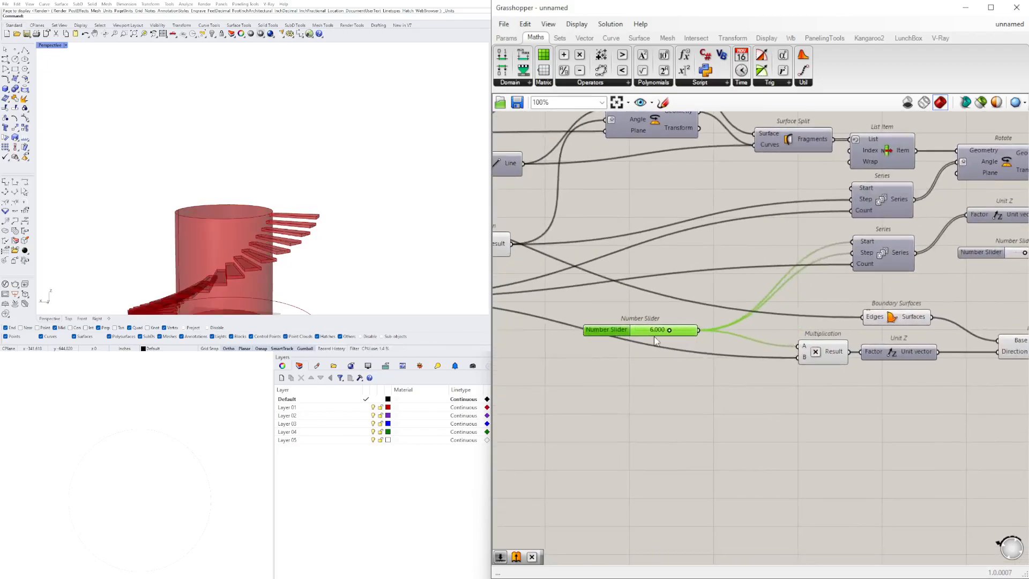
pyautogui.moveTo(806, 357)
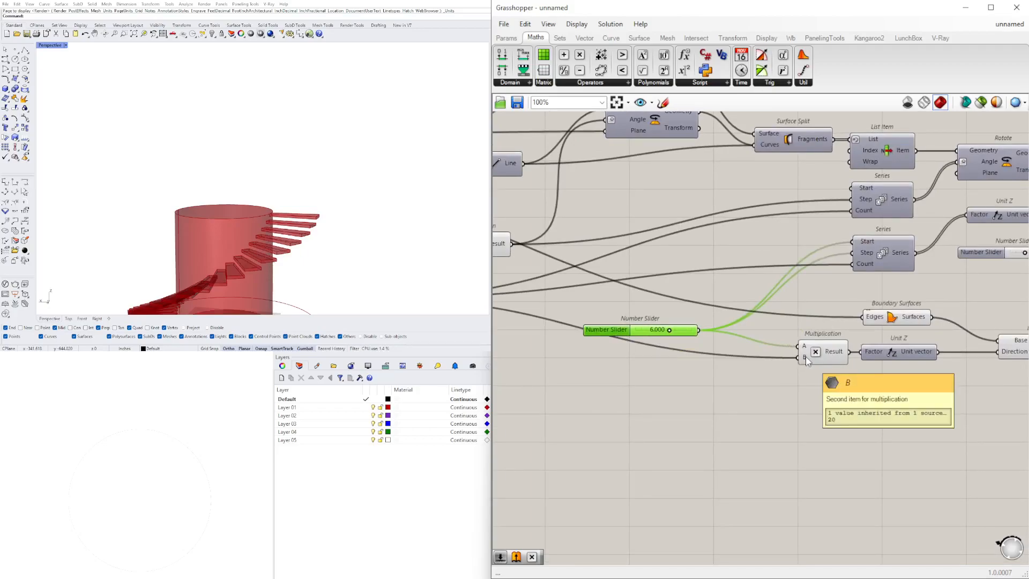
pyautogui.moveTo(830, 359); pyautogui.dragTo(804, 362, button='right')
pyautogui.moveTo(796, 362); pyautogui.dragTo(750, 362)
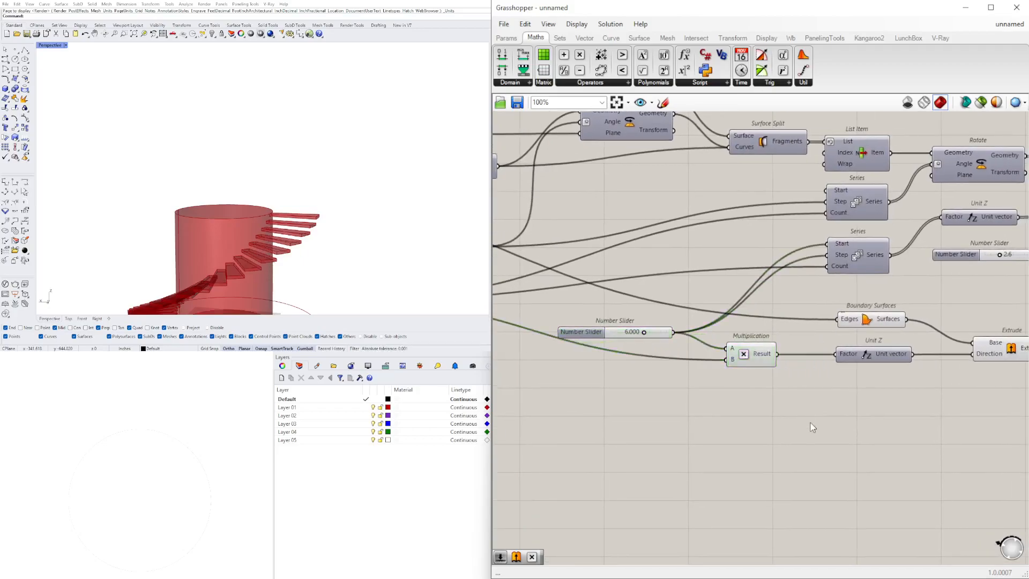
# Step: Add an Addition component beneath Unit Z and connect the Multiplication Result to its A input
pyautogui.doubleClick(811, 422)
pyautogui.write('+')
pyautogui.press('Return')
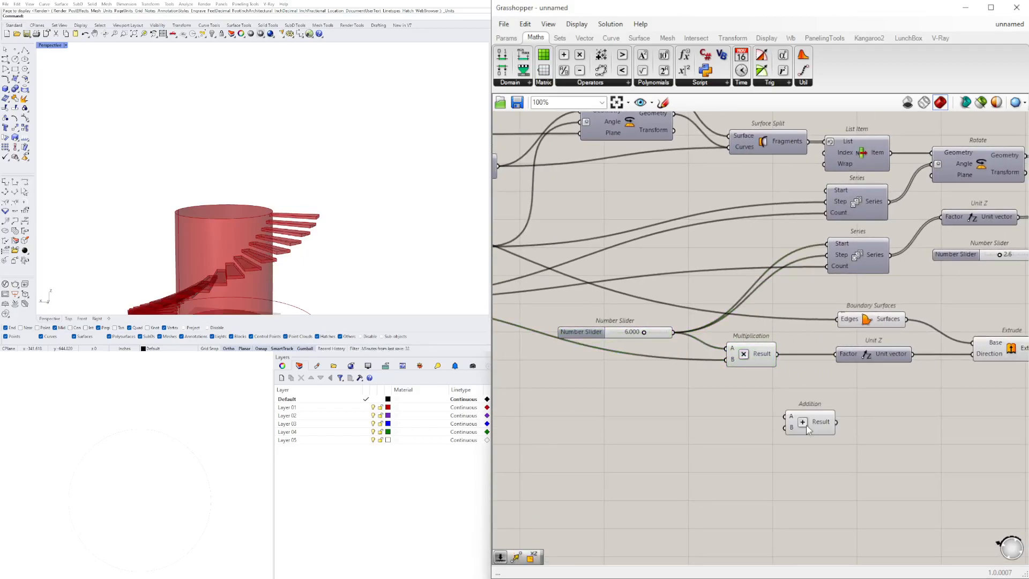
pyautogui.moveTo(777, 356); pyautogui.dragTo(810, 388)
# Step: Create a number slider with value 60 and connect it to the Addition component's B input
pyautogui.doubleClick(737, 412)
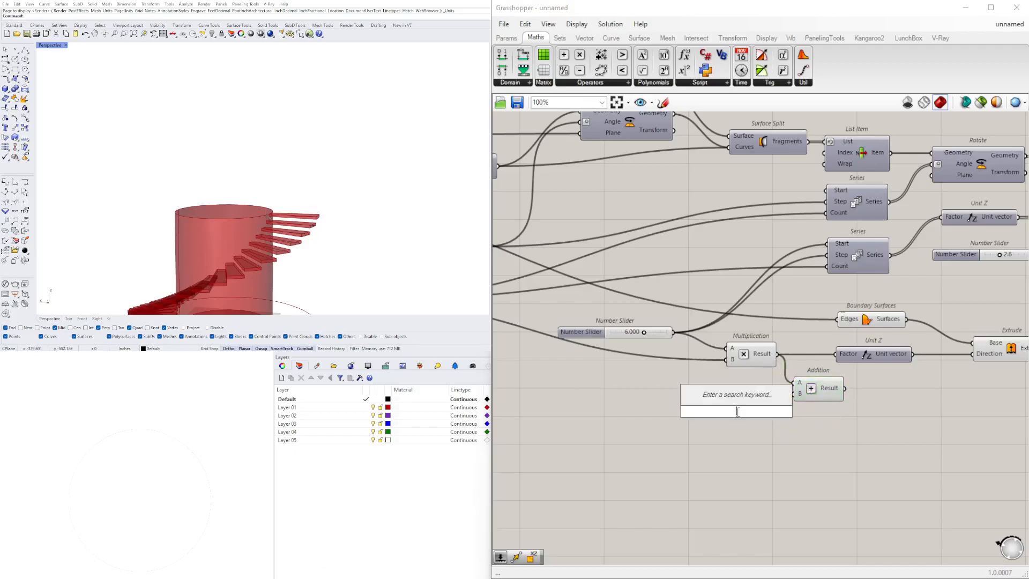
pyautogui.write('60')
pyautogui.press('Return')
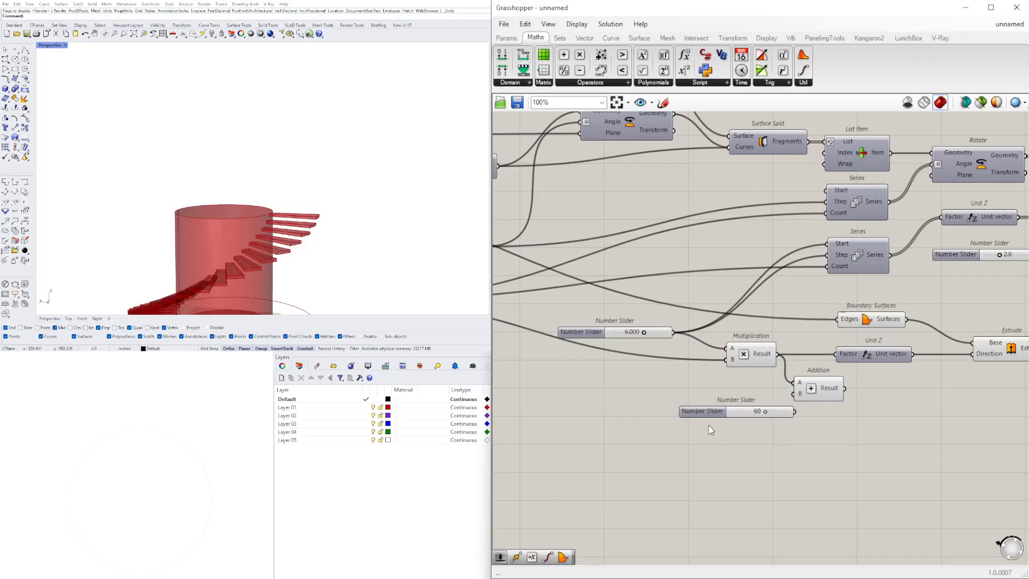
pyautogui.moveTo(700, 411); pyautogui.dragTo(673, 395)
pyautogui.scroll(3, 758, 394)
pyautogui.moveTo(772, 398); pyautogui.dragTo(806, 394)
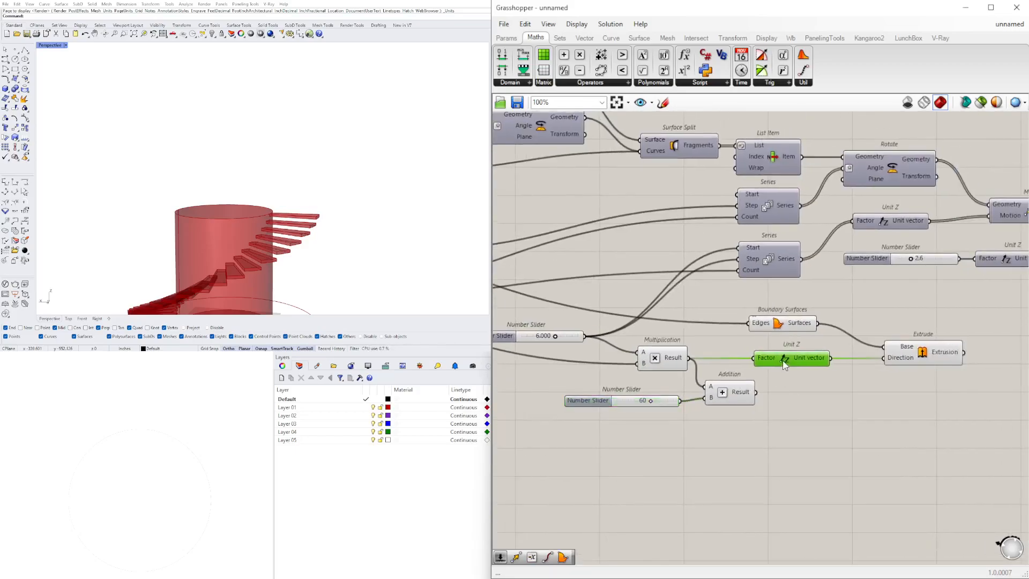
# Step: Replace the column Unit Z's Factor source with the Addition component's Result
pyautogui.moveTo(683, 359)
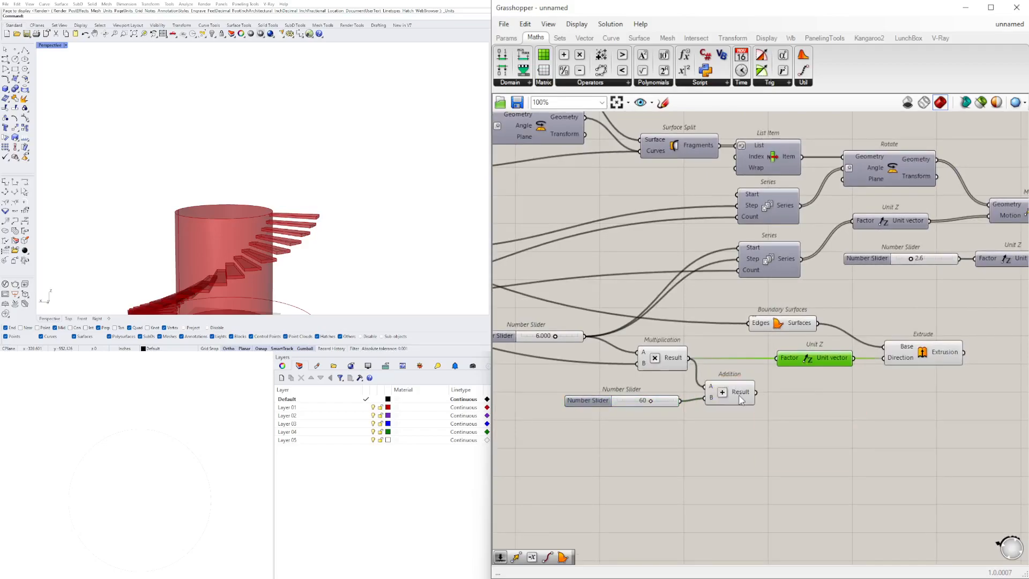
pyautogui.moveTo(738, 395)
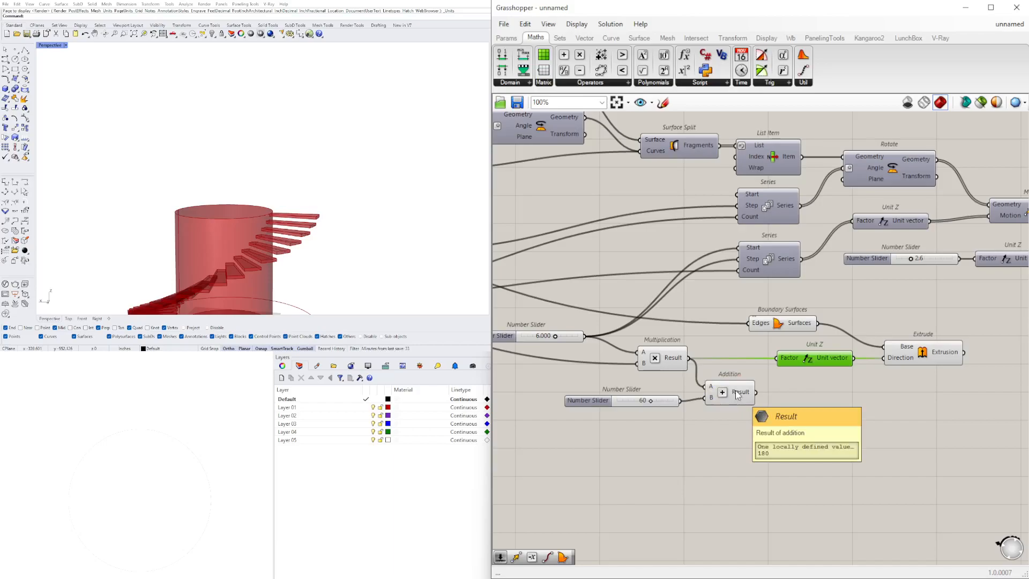
pyautogui.moveTo(756, 391); pyautogui.dragTo(777, 357)
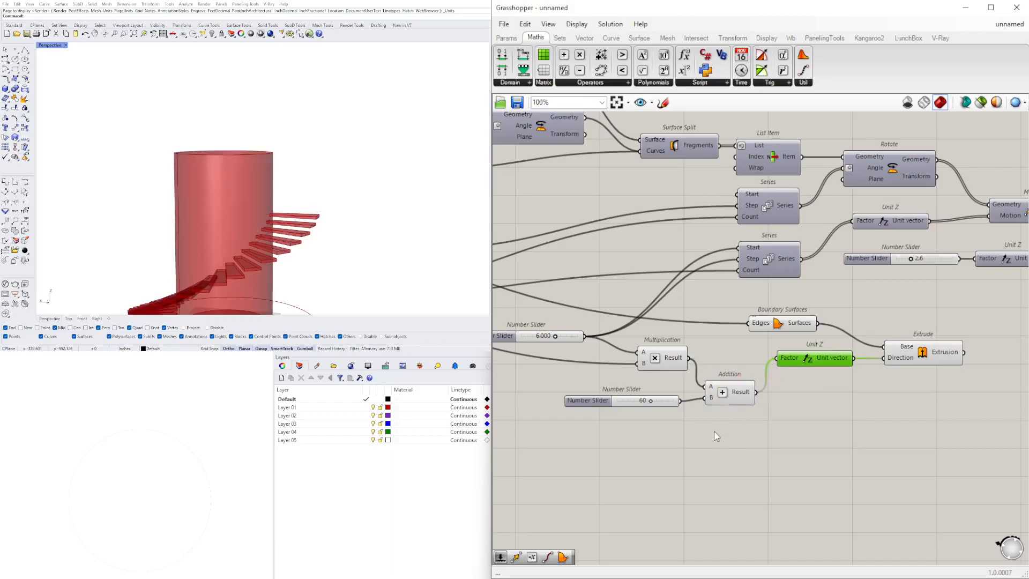
# Step: Set the number slider feeding the Addition component's B input to 36
pyautogui.scroll(4, 621, 399)
pyautogui.moveTo(684, 413); pyautogui.dragTo(633, 410)
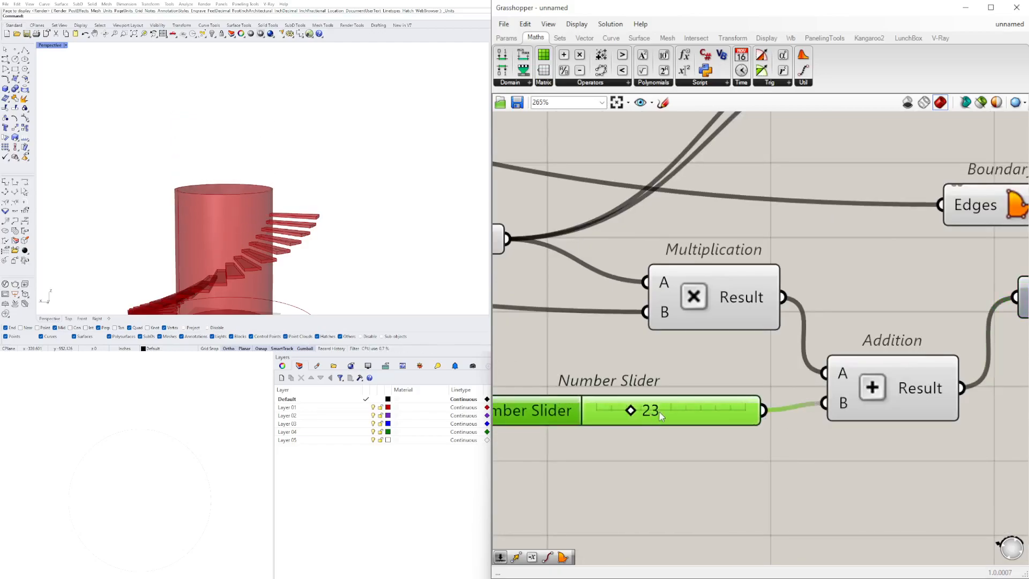
pyautogui.doubleClick(661, 416)
pyautogui.write('36')
pyautogui.press('Return')
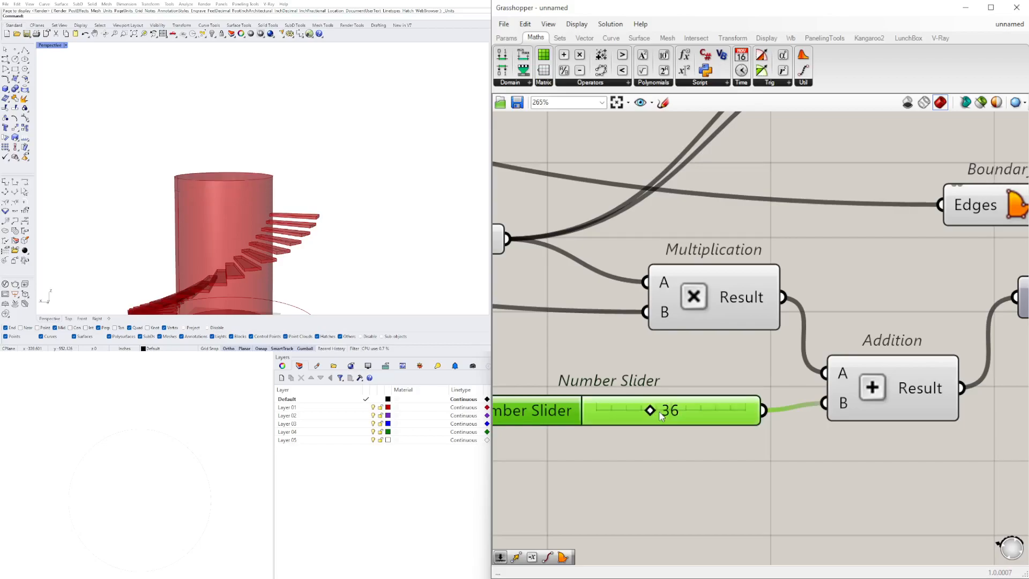
# Step: Lower the column's Unit Z and Extrude components to line up with the Addition component
pyautogui.scroll(-3, 310, 231)
pyautogui.moveTo(310, 231); pyautogui.dragTo(377, 249, button='right')
pyautogui.scroll(2, 404, 206)
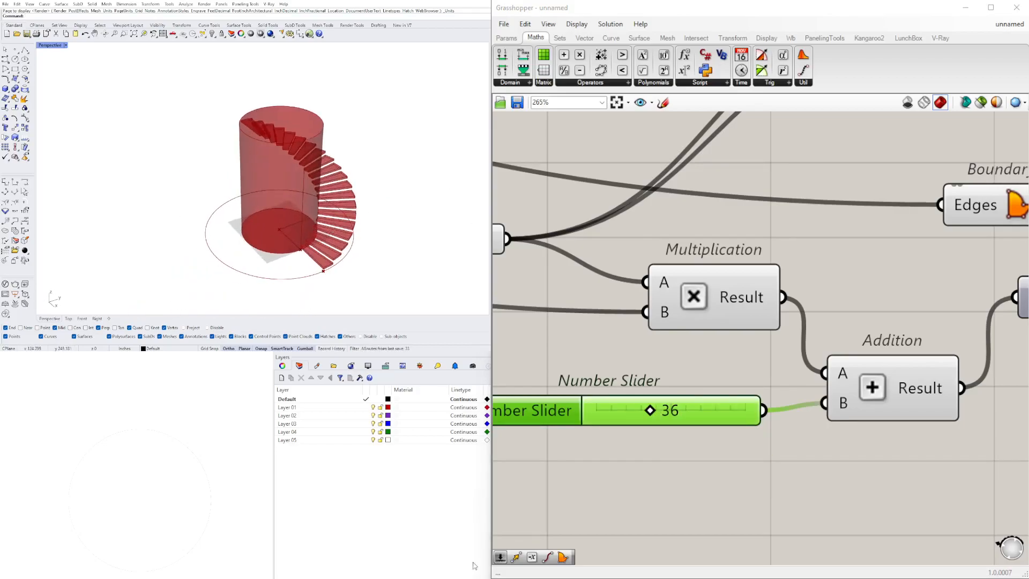
pyautogui.scroll(-3, 804, 397)
pyautogui.moveTo(953, 359); pyautogui.dragTo(719, 408, button='right')
pyautogui.scroll(-2, 719, 408)
pyautogui.click(778, 389)
pyautogui.click(688, 393)
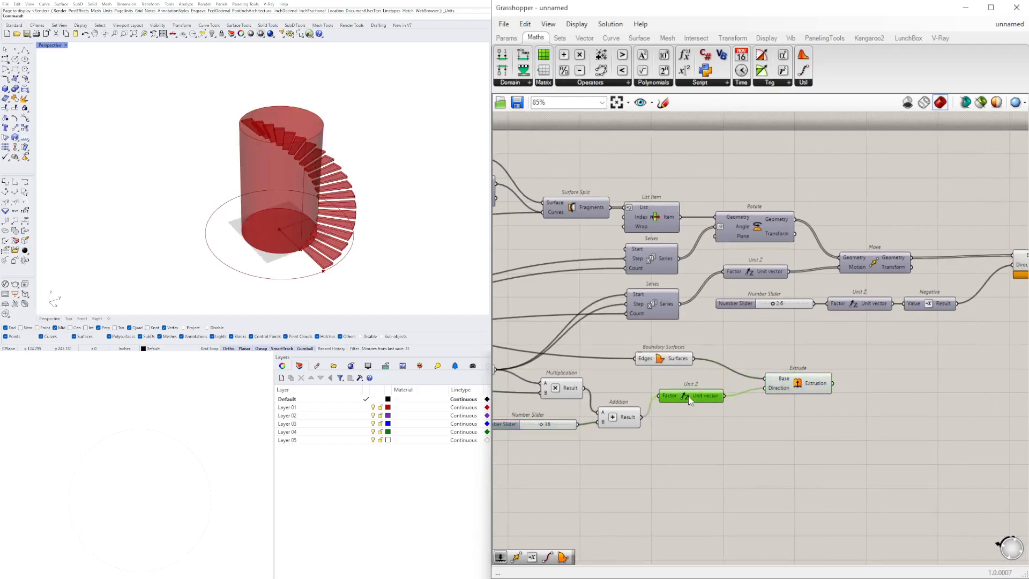
pyautogui.moveTo(783, 377); pyautogui.dragTo(787, 413)
# Step: Move the group of column extrusion components lower on the canvas, away from the tread components
pyautogui.moveTo(326, 214); pyautogui.dragTo(326, 148, button='right')
pyautogui.moveTo(724, 413); pyautogui.dragTo(741, 315, button='right')
pyautogui.scroll(-3, 741, 315)
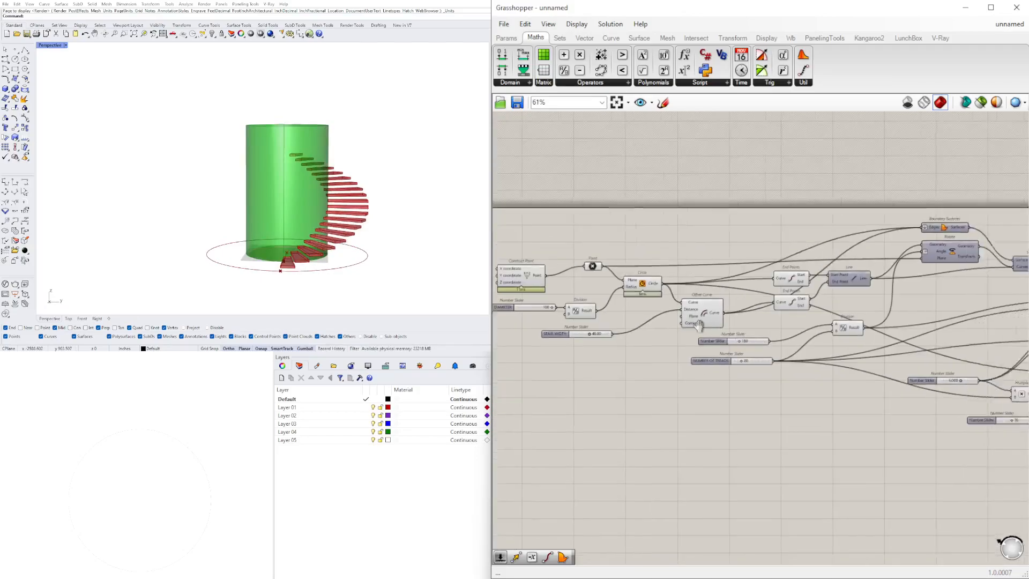
pyautogui.moveTo(927, 448); pyautogui.dragTo(866, 401, button='right')
pyautogui.moveTo(984, 457); pyautogui.dragTo(644, 306)
pyautogui.moveTo(810, 325); pyautogui.dragTo(869, 320)
# Step: Add an Offset Curve component beneath the NUMBER OF TREADS slider and connect the Circle output to its Curve input
pyautogui.moveTo(496, 293); pyautogui.dragTo(694, 331, button='right')
pyautogui.click(632, 269)
pyautogui.moveTo(814, 426); pyautogui.dragTo(849, 405, button='right')
pyautogui.doubleClick(752, 381)
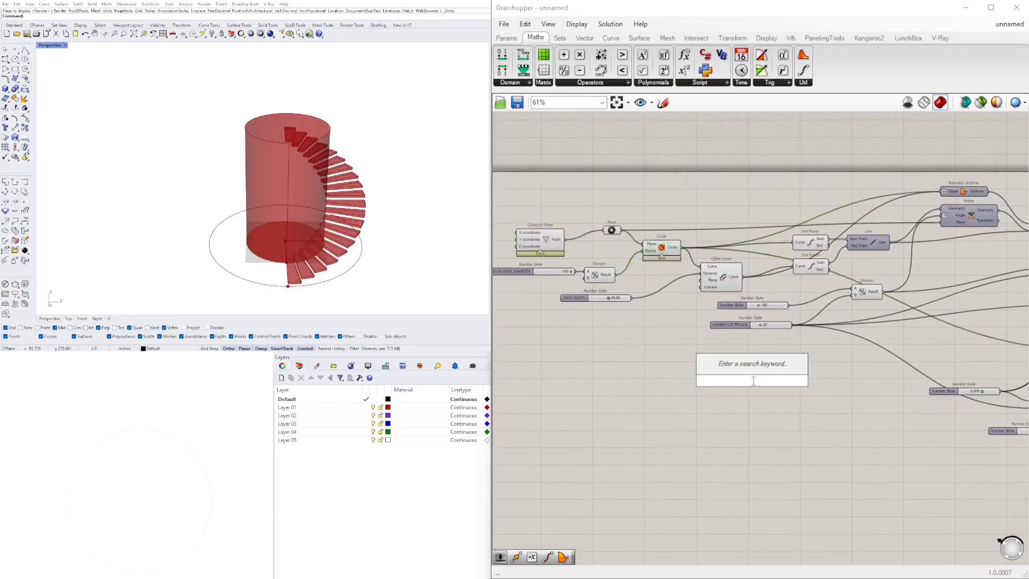
pyautogui.write('offset')
pyautogui.click(732, 367)
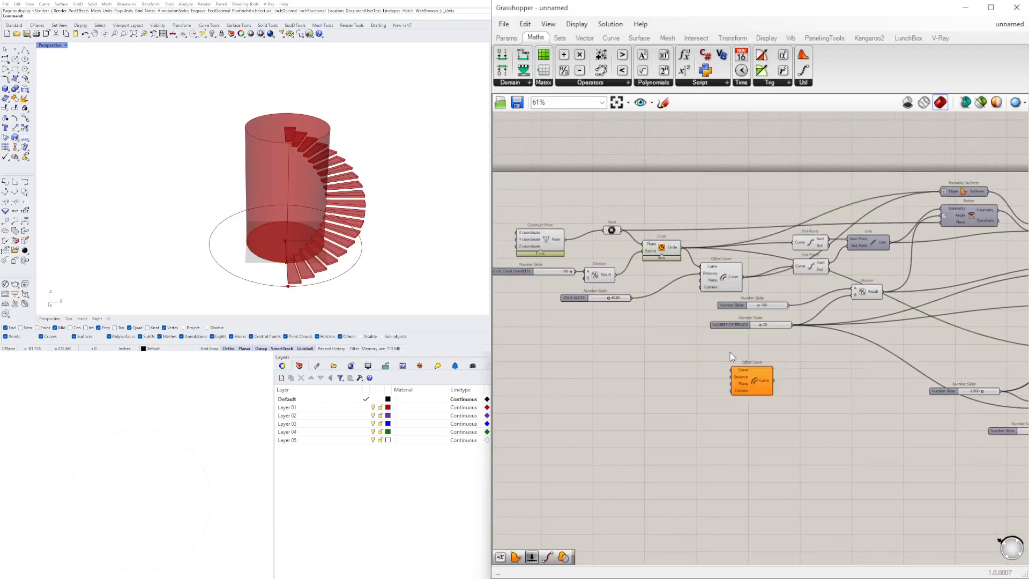
pyautogui.click(670, 252)
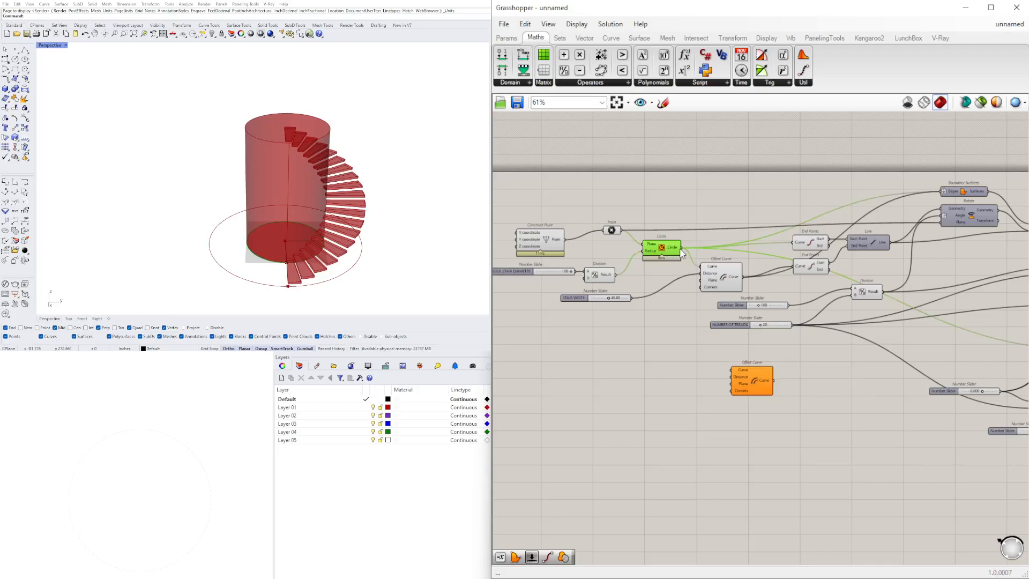
pyautogui.click(762, 385)
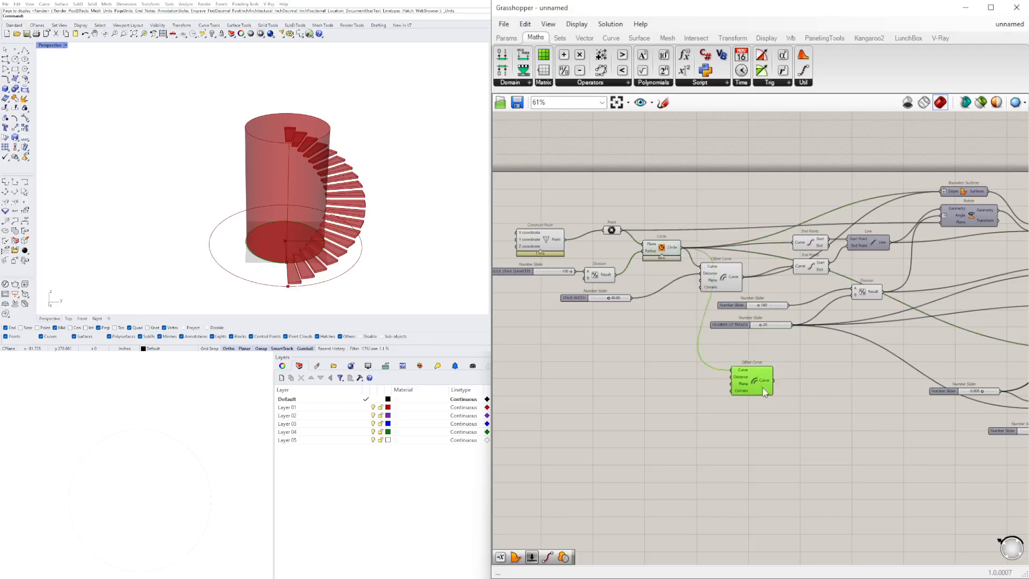
pyautogui.scroll(5, 288, 242)
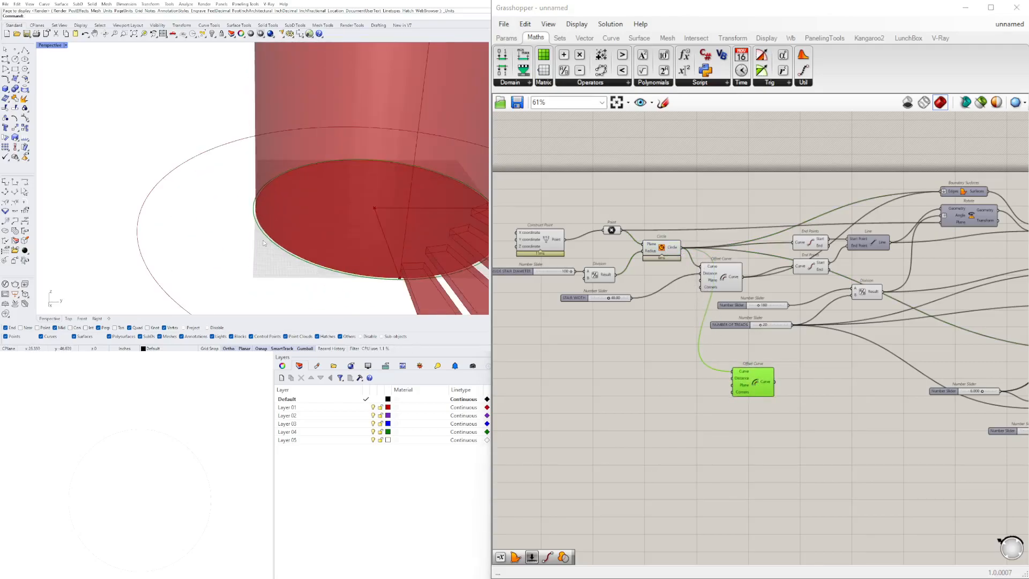
# Step: Add a Negative component beside the new Offset Curve and connect its Result to the Distance input
pyautogui.doubleClick(697, 408)
pyautogui.write('negative')
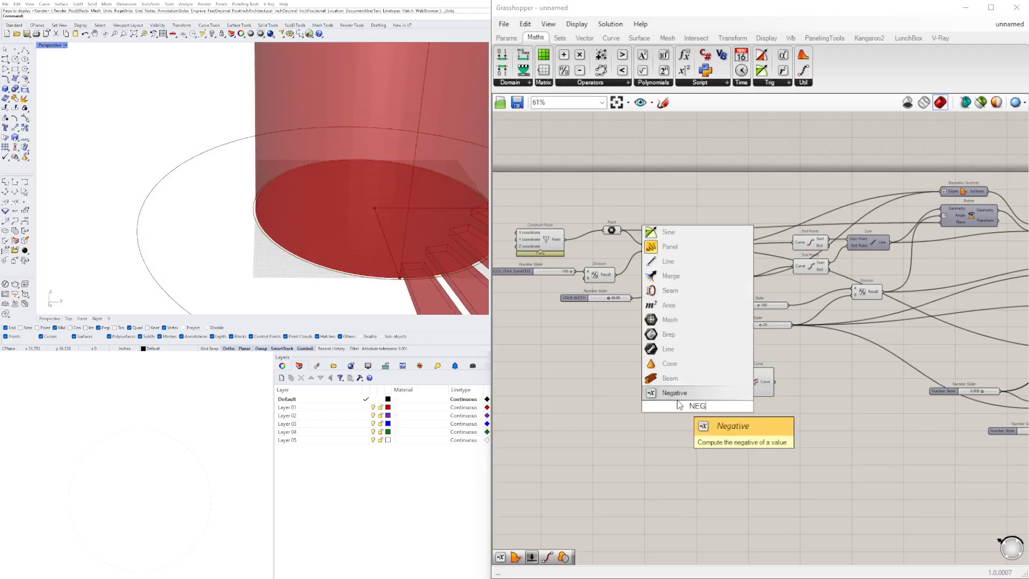
pyautogui.press('Return')
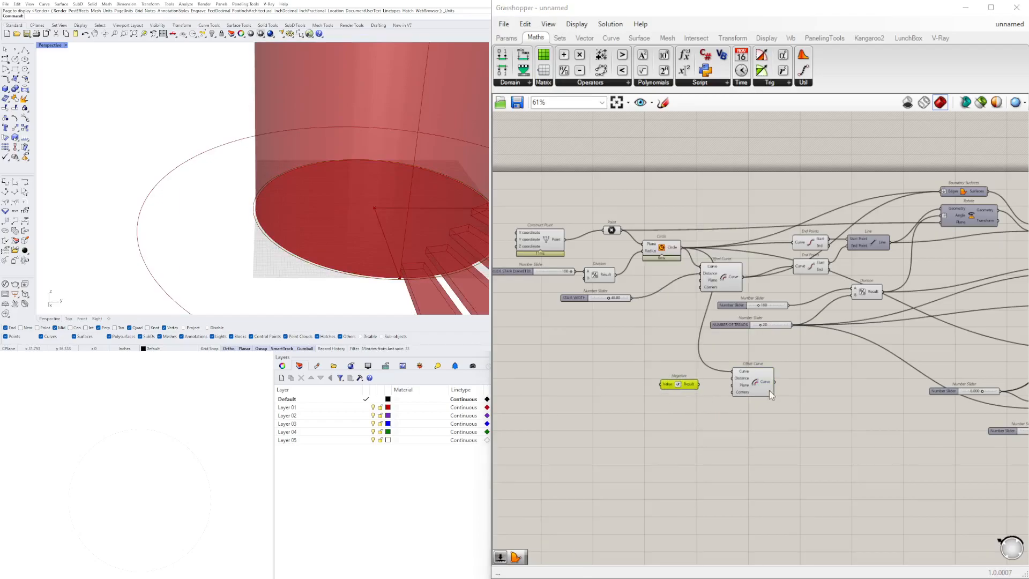
pyautogui.moveTo(741, 381); pyautogui.dragTo(734, 378)
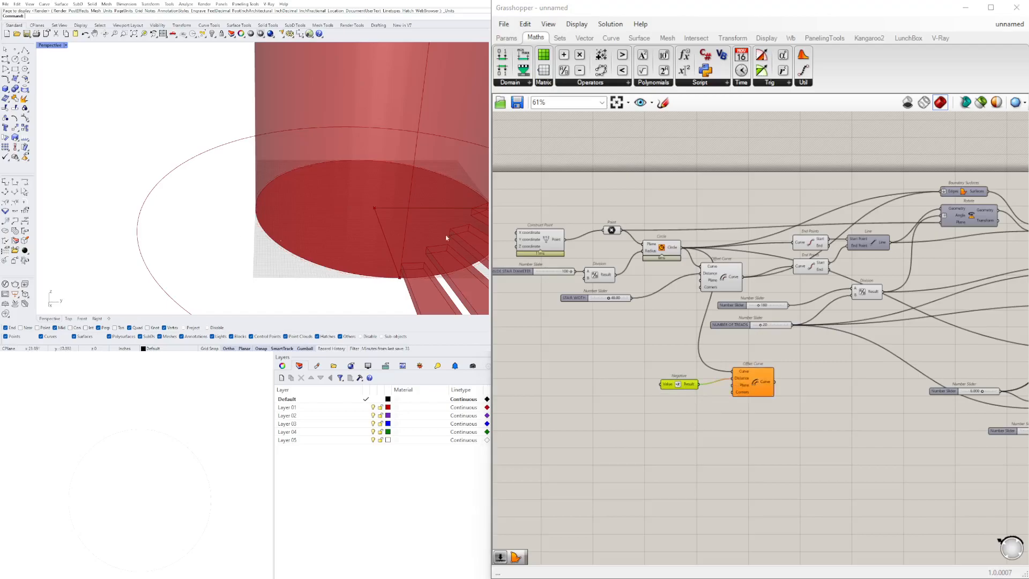
# Step: Create a number slider with value 1.500 and connect it to the Negative component's Value input
pyautogui.doubleClick(627, 386)
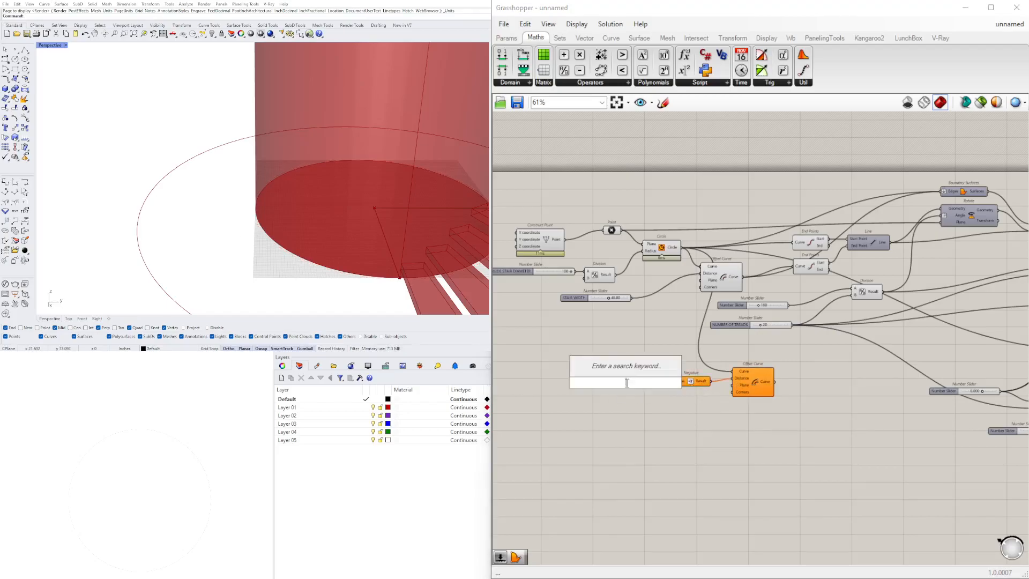
pyautogui.write('1')
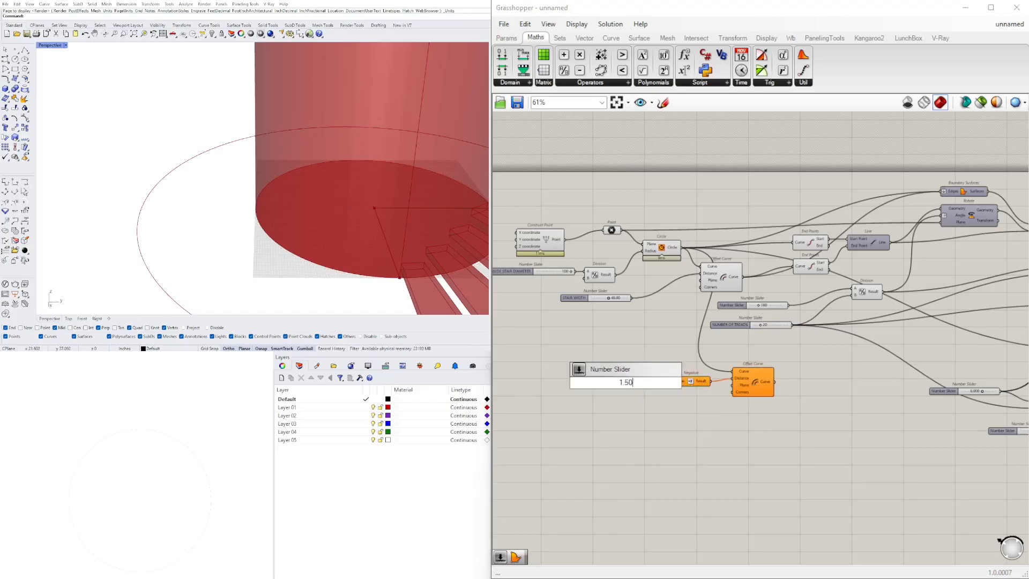
pyautogui.write('.50')
pyautogui.press('Return')
pyautogui.scroll(5, 681, 370)
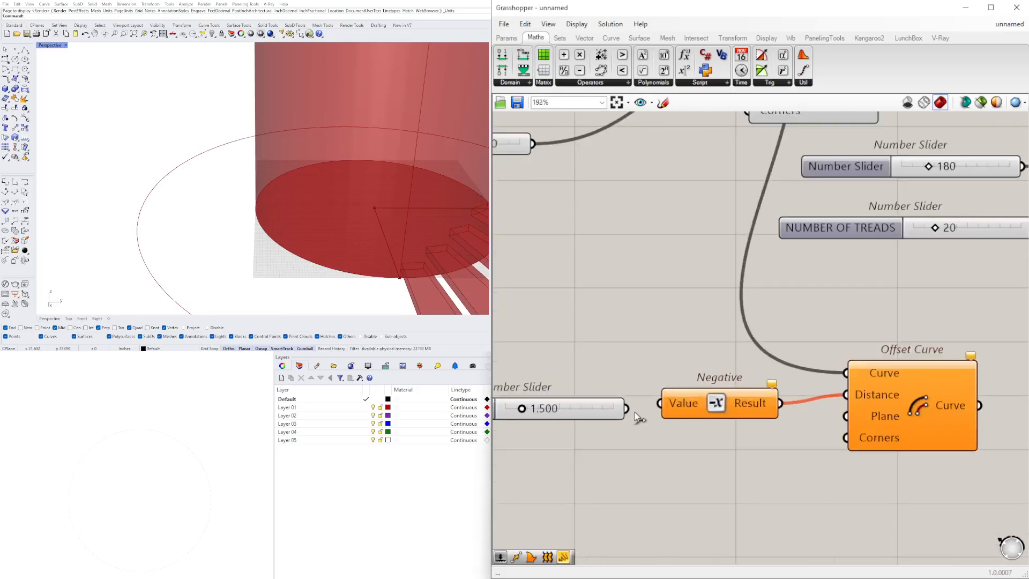
pyautogui.moveTo(593, 399); pyautogui.dragTo(609, 395)
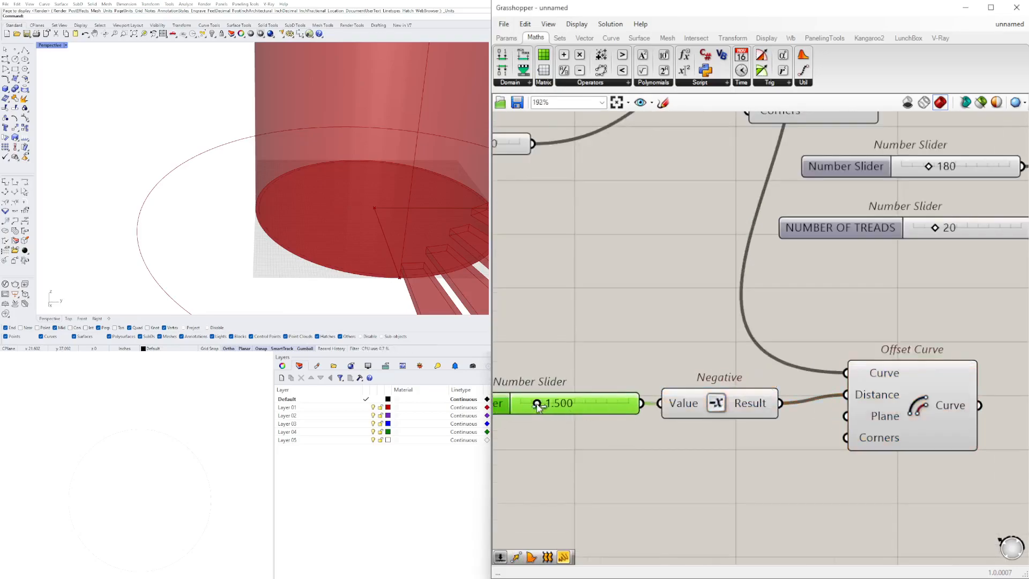
# Step: Set the slider feeding the Negative component to 5.154 and dismiss the drag-and-drop message
pyautogui.scroll(-4, 653, 368)
pyautogui.moveTo(772, 490); pyautogui.dragTo(562, 392)
pyautogui.moveTo(821, 383); pyautogui.dragTo(971, 395, button='right')
pyautogui.click(731, 413)
pyautogui.doubleClick(827, 365)
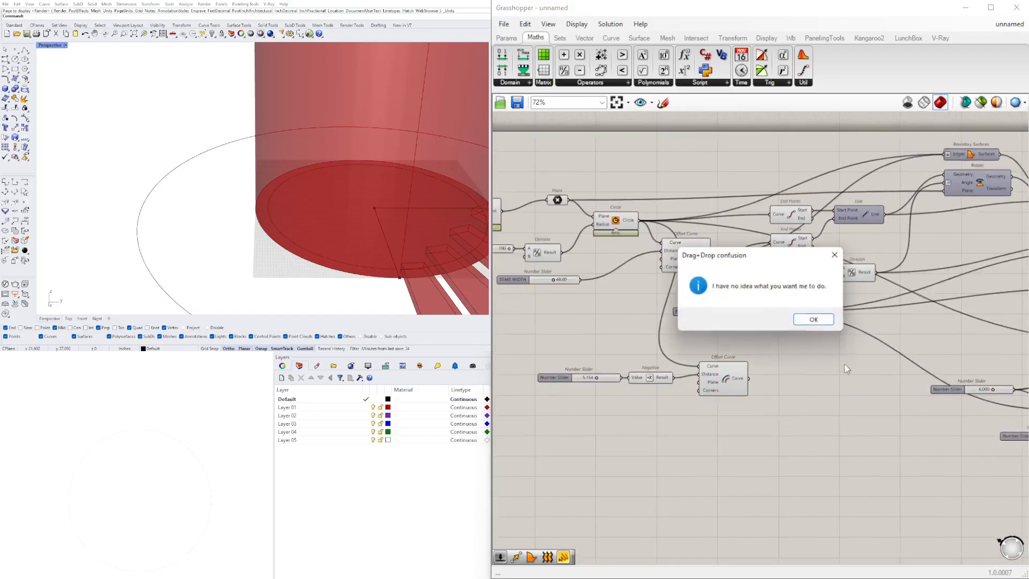
pyautogui.click(814, 320)
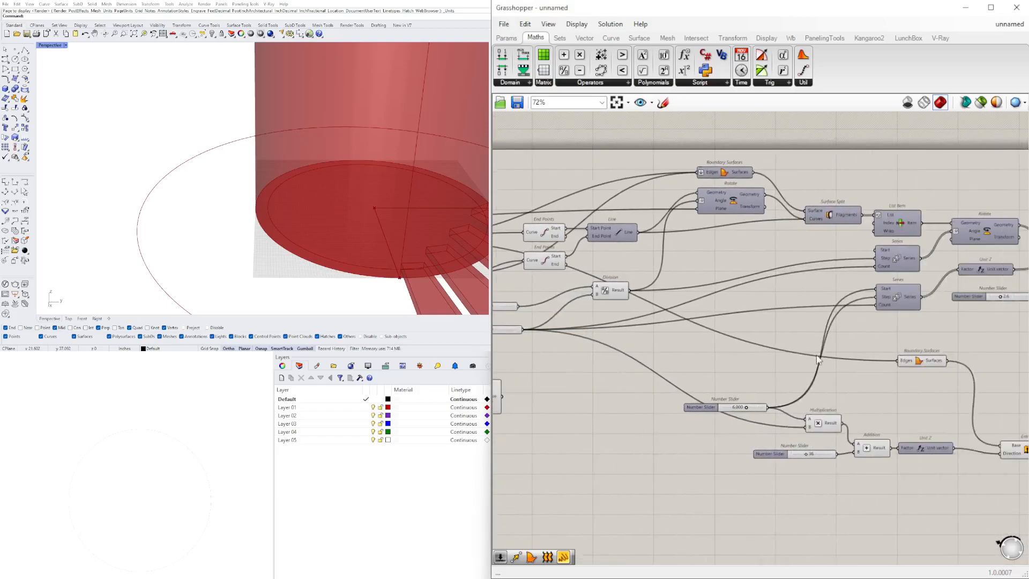
# Step: Add a new Boundary Surfaces component beside the Offset Curve used for the column's inner circle
pyautogui.click(930, 363)
pyautogui.moveTo(653, 393); pyautogui.dragTo(878, 399, button='right')
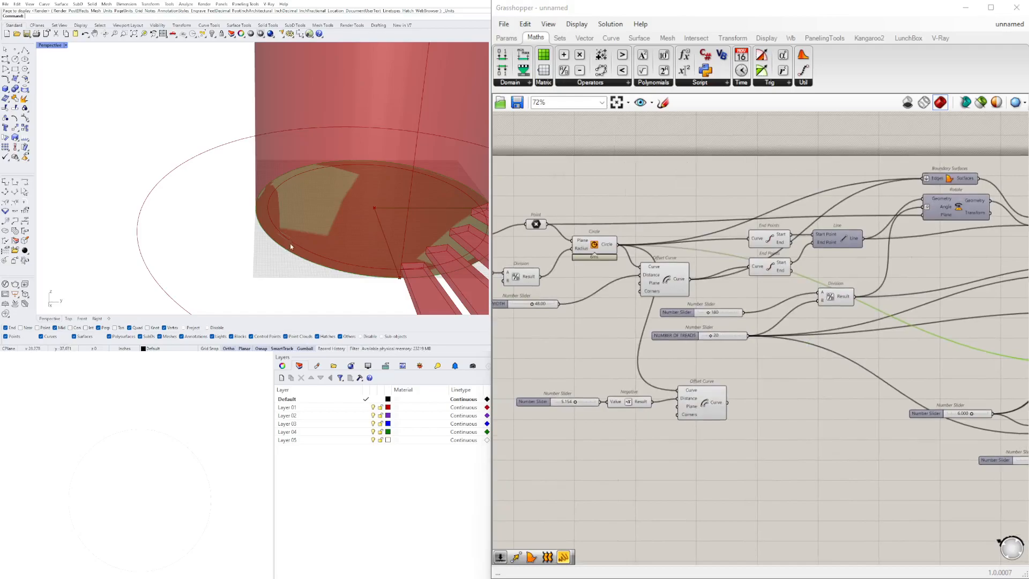
pyautogui.click(592, 261)
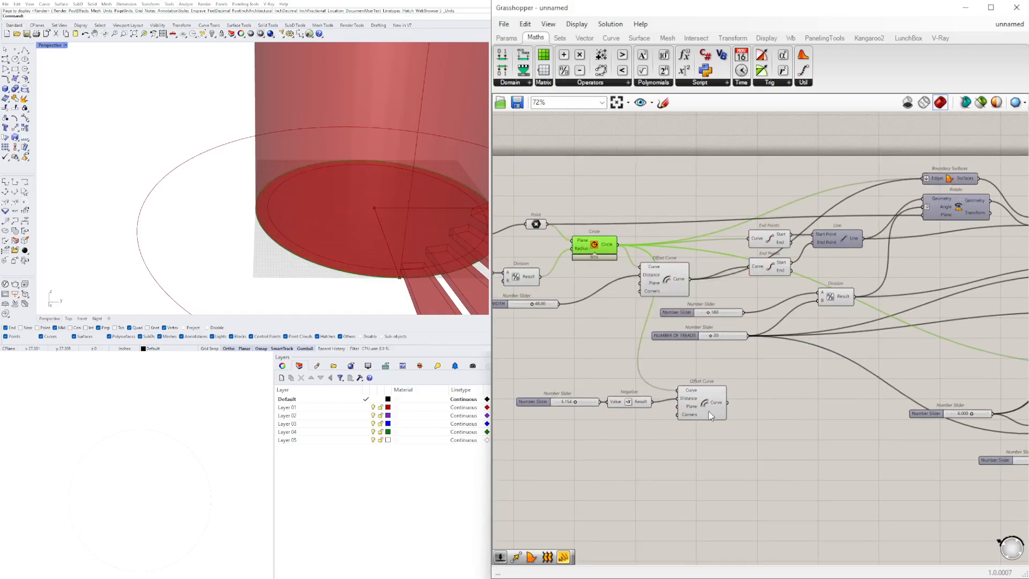
pyautogui.doubleClick(795, 390)
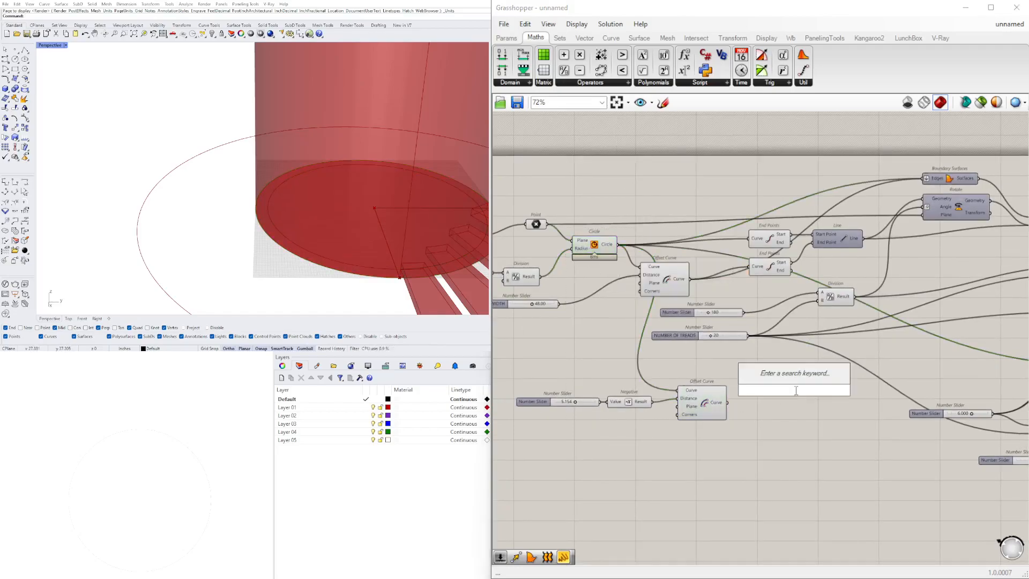
pyautogui.write('boun')
pyautogui.click(792, 376)
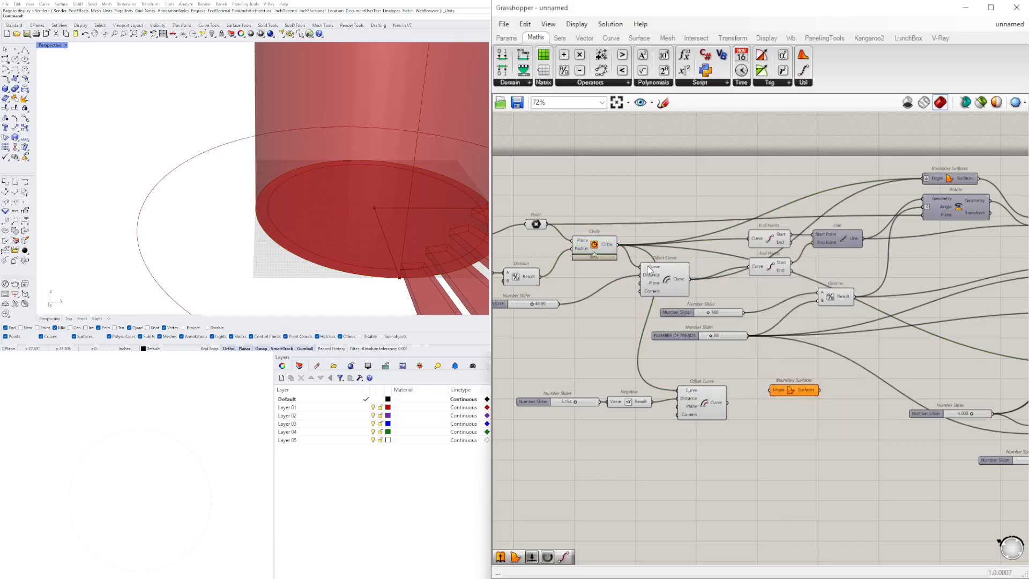
# Step: Connect the Circle and inner Offset Curve outputs to the new Boundary Surfaces' Edges input and flatten that input
pyautogui.click(608, 251)
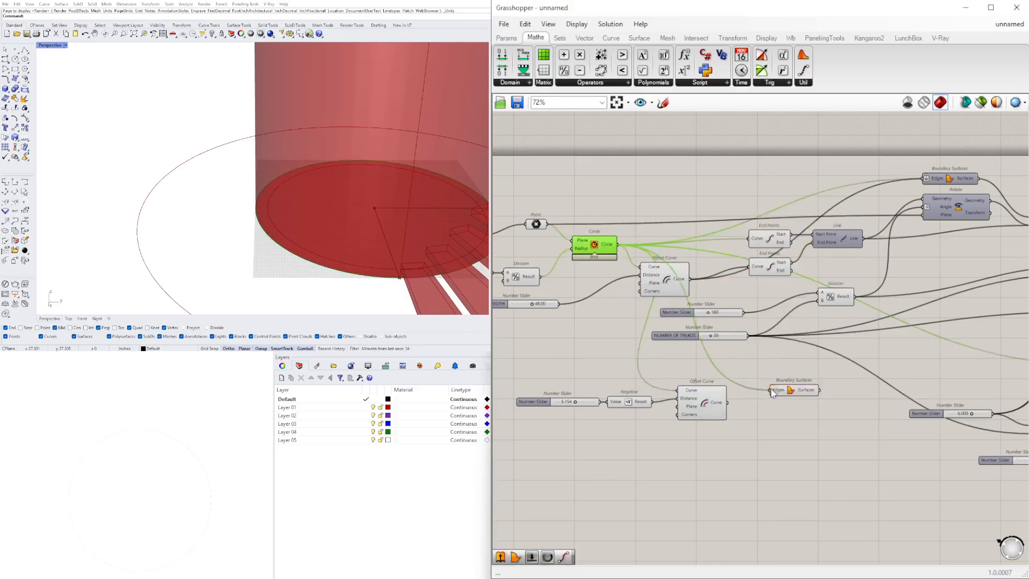
pyautogui.moveTo(727, 406); pyautogui.dragTo(776, 392)
pyautogui.click(788, 390)
pyautogui.moveTo(413, 215); pyautogui.dragTo(234, 152, button='right')
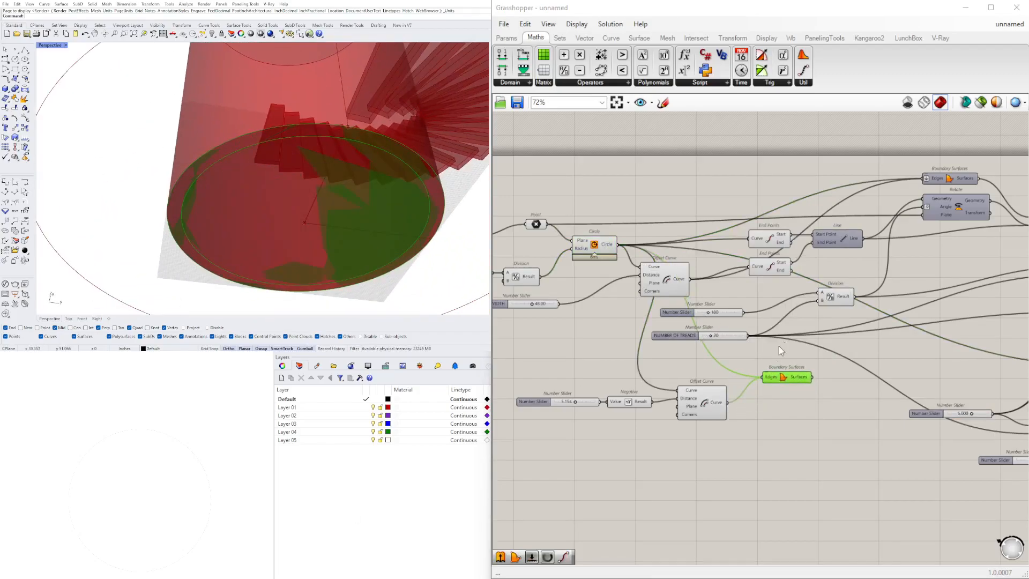
pyautogui.rightClick(772, 383)
pyautogui.click(793, 436)
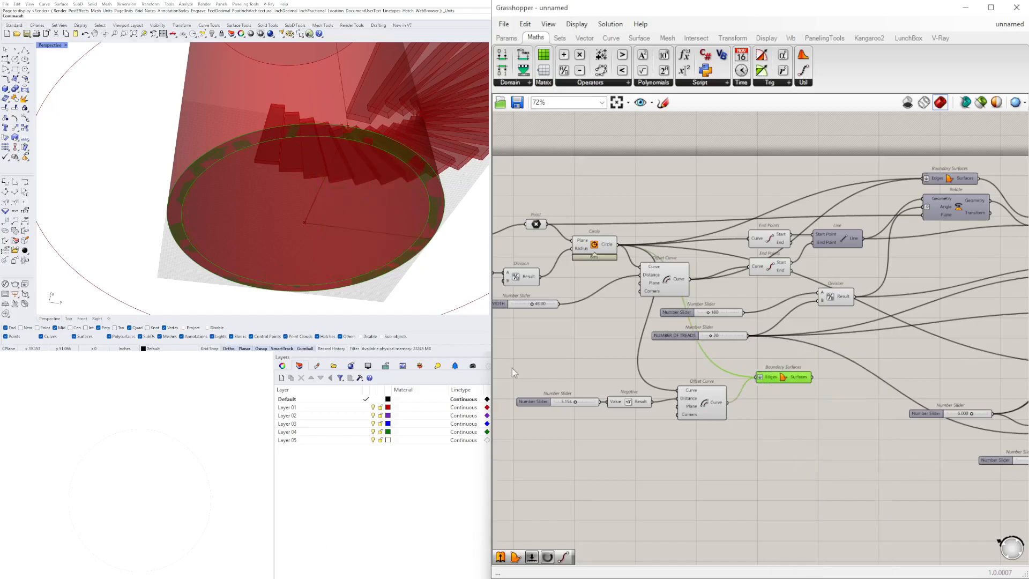
# Step: Delete the column's old Boundary Surfaces component and connect the new Boundary Surfaces output to the column Extrude's Base input
pyautogui.moveTo(637, 313); pyautogui.dragTo(544, 389, button='right')
pyautogui.click(893, 369)
pyautogui.scroll(-2, 841, 386)
pyautogui.moveTo(835, 387); pyautogui.dragTo(875, 389, button='right')
pyautogui.press('Delete')
pyautogui.scroll(3, 684, 383)
pyautogui.moveTo(682, 378); pyautogui.dragTo(967, 413)
pyautogui.click(935, 372)
pyautogui.scroll(-4, 310, 148)
pyautogui.moveTo(310, 147); pyautogui.dragTo(260, 186, button='right')
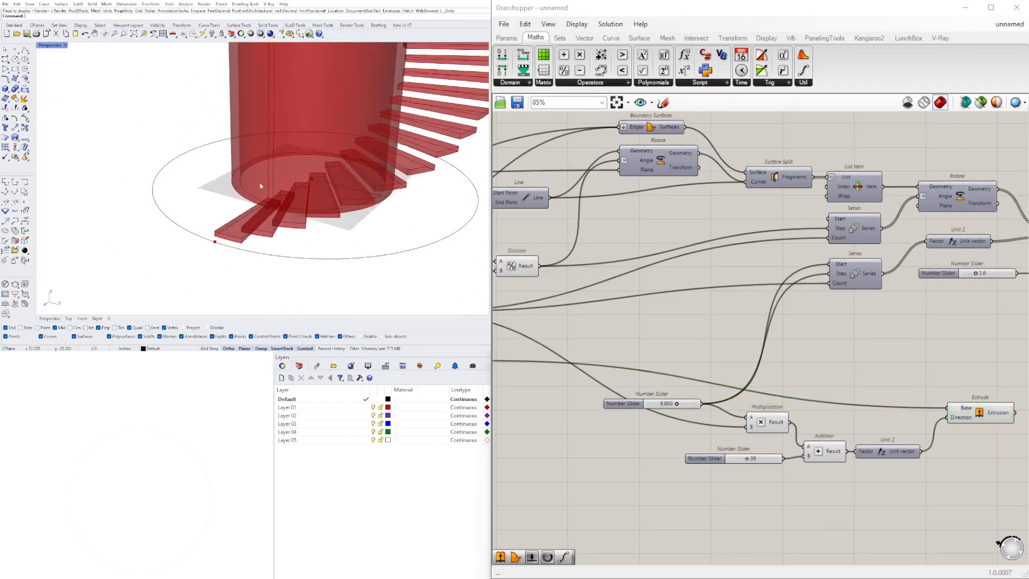
# Step: Set the slider feeding the column height's Addition component to 48
pyautogui.scroll(-5, 260, 185)
pyautogui.scroll(5, 300, 107)
pyautogui.moveTo(301, 105); pyautogui.dragTo(396, 126, button='right')
pyautogui.scroll(-2, 273, 66)
pyautogui.scroll(5, 273, 65)
pyautogui.scroll(-5, 324, 183)
pyautogui.scroll(5, 747, 456)
pyautogui.moveTo(753, 448); pyautogui.dragTo(785, 448)
pyautogui.scroll(-5, 793, 375)
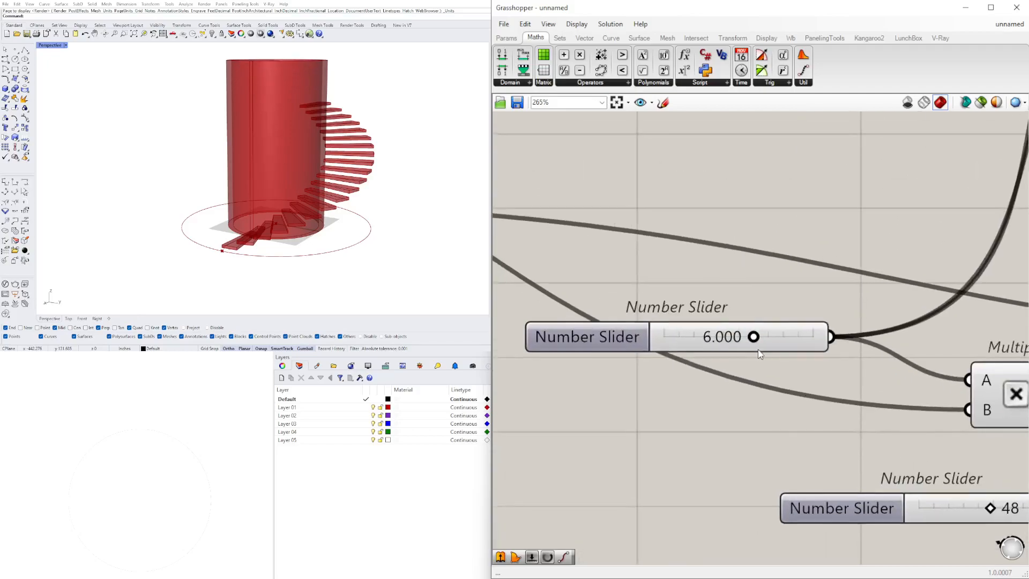
pyautogui.moveTo(807, 379); pyautogui.dragTo(771, 381)
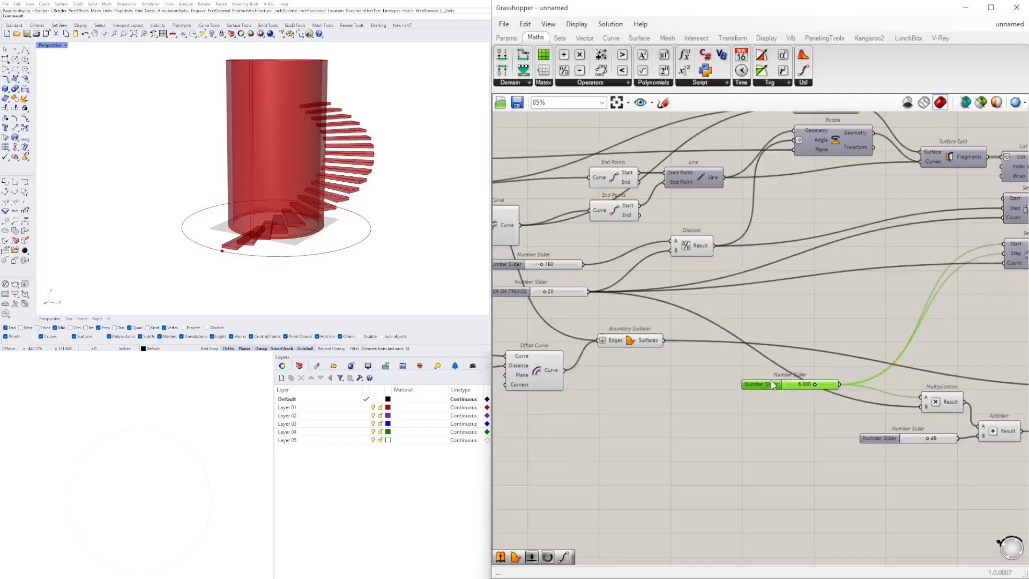
# Step: Set the column's inward offset slider to 5.5
pyautogui.moveTo(578, 375); pyautogui.dragTo(837, 380, button='right')
pyautogui.scroll(1, 837, 384)
pyautogui.scroll(6, 594, 361)
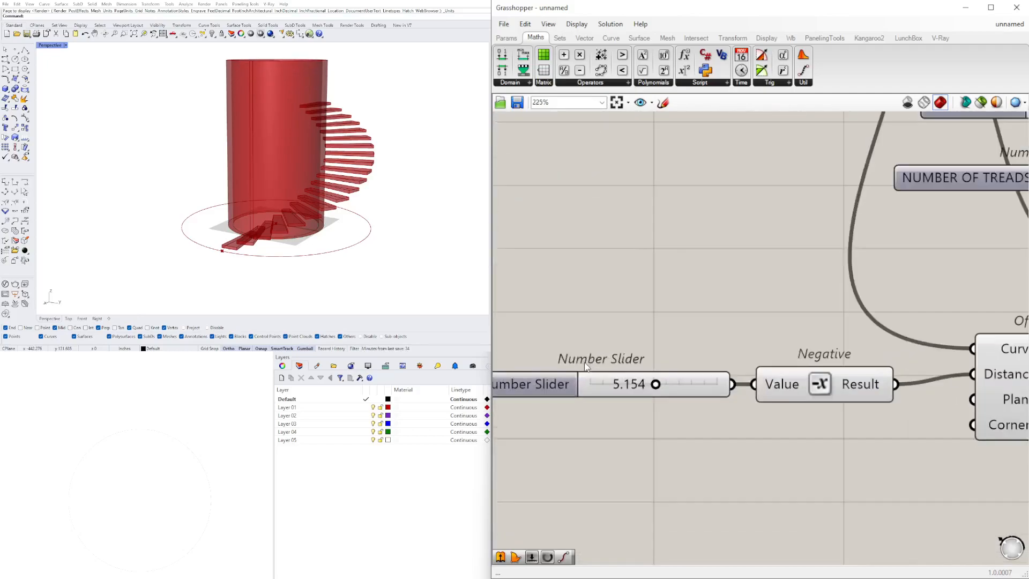
pyautogui.moveTo(661, 390); pyautogui.dragTo(611, 392)
pyautogui.doubleClick(611, 392)
pyautogui.write('5.5')
pyautogui.press('Return')
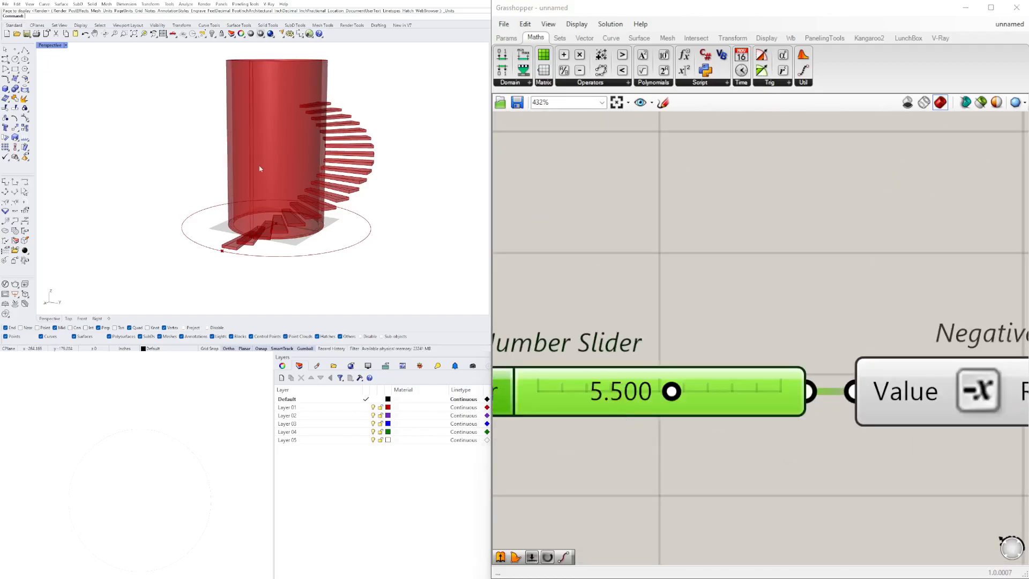
pyautogui.scroll(-5, 830, 397)
pyautogui.scroll(-5, 809, 427)
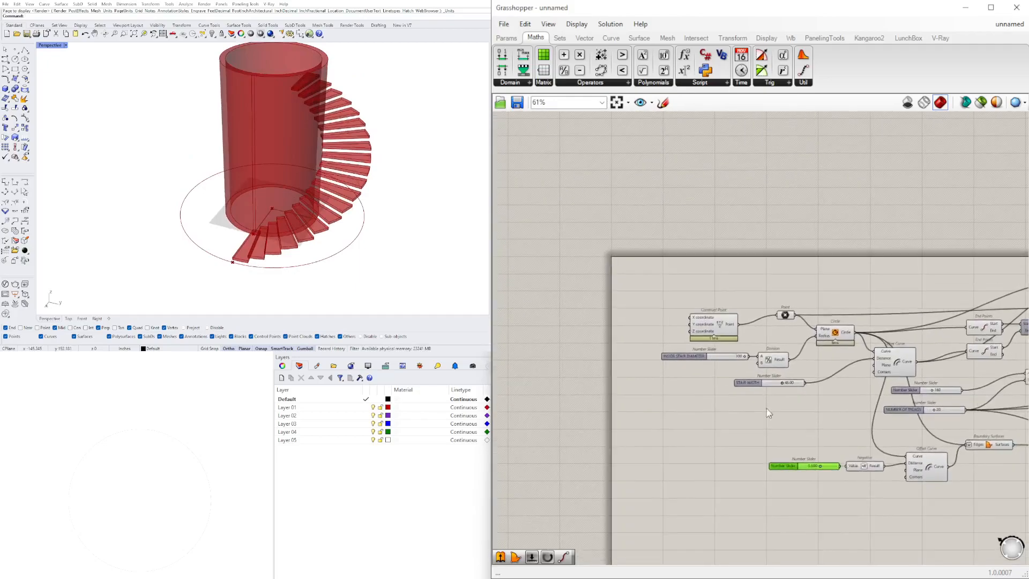
# Step: Reduce the INSIDE STAIR DIAMETER slider to 6
pyautogui.scroll(4, 719, 343)
pyautogui.moveTo(793, 387); pyautogui.dragTo(719, 392)
pyautogui.doubleClick(731, 391)
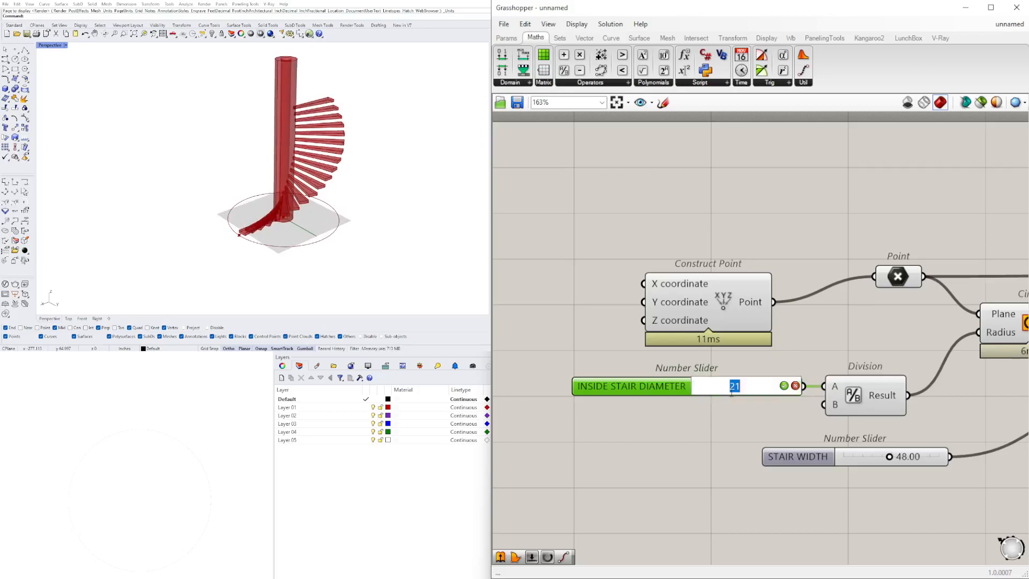
pyautogui.press('Return')
pyautogui.moveTo(355, 187); pyautogui.dragTo(296, 238, button='right')
pyautogui.scroll(6, 250, 200)
pyautogui.scroll(-5, 300, 209)
pyautogui.scroll(-4, 747, 370)
pyautogui.moveTo(748, 370); pyautogui.dragTo(553, 333, button='right')
# Step: Set the INSIDE STAIR DIAMETER slider to 12
pyautogui.moveTo(581, 366); pyautogui.dragTo(721, 361, button='right')
pyautogui.scroll(2, 552, 332)
pyautogui.scroll(3, 723, 355)
pyautogui.moveTo(675, 312); pyautogui.dragTo(711, 326, button='right')
pyautogui.scroll(3, 712, 326)
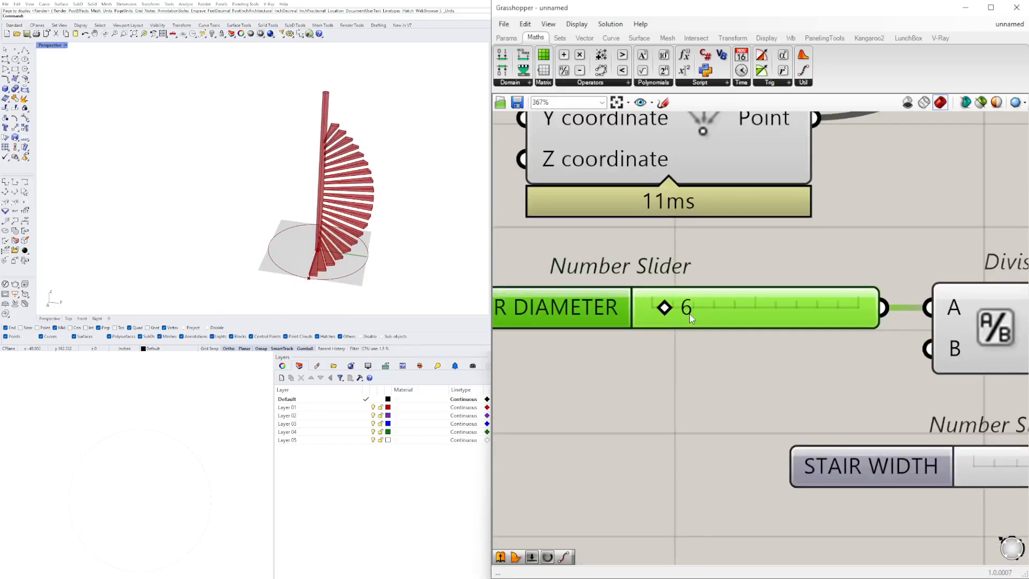
pyautogui.doubleClick(690, 314)
pyautogui.press('Return')
# Step: Lower the column's inward offset slider to about 3
pyautogui.scroll(-7, 686, 333)
pyautogui.moveTo(735, 405); pyautogui.dragTo(514, 313, button='right')
pyautogui.scroll(-2, 666, 407)
pyautogui.moveTo(667, 407); pyautogui.dragTo(713, 413, button='right')
pyautogui.scroll(4, 700, 435)
pyautogui.scroll(2, 700, 435)
pyautogui.moveTo(700, 435); pyautogui.dragTo(695, 436)
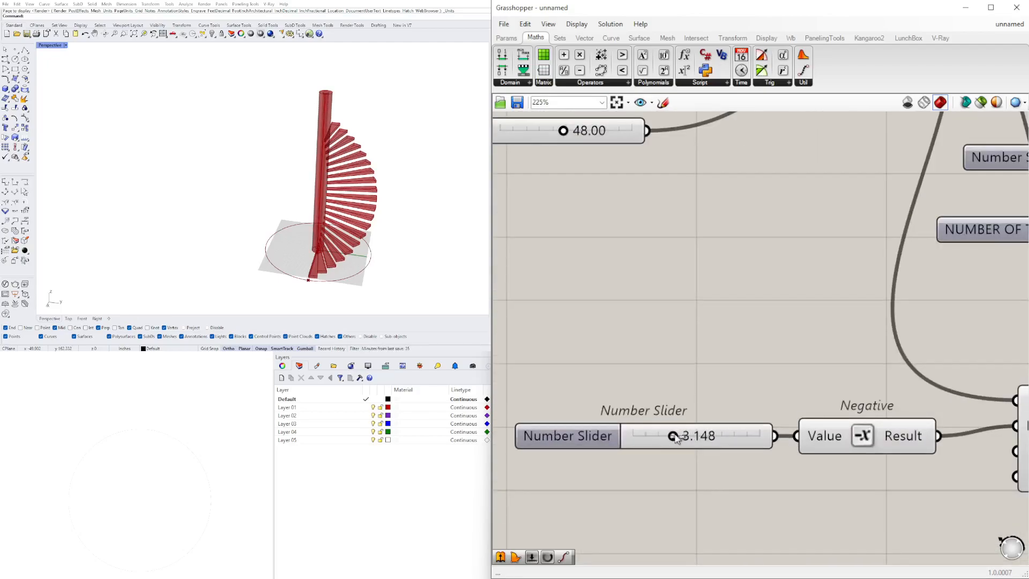
# Step: Set the total rotation slider above NUMBER OF TREADS to 360
pyautogui.scroll(-5, 688, 339)
pyautogui.moveTo(960, 322); pyautogui.dragTo(813, 385, button='right')
pyautogui.scroll(-3, 813, 386)
pyautogui.moveTo(1013, 444); pyautogui.dragTo(843, 397, button='right')
pyautogui.moveTo(998, 409); pyautogui.dragTo(754, 384, button='right')
pyautogui.moveTo(675, 364); pyautogui.dragTo(893, 406, button='right')
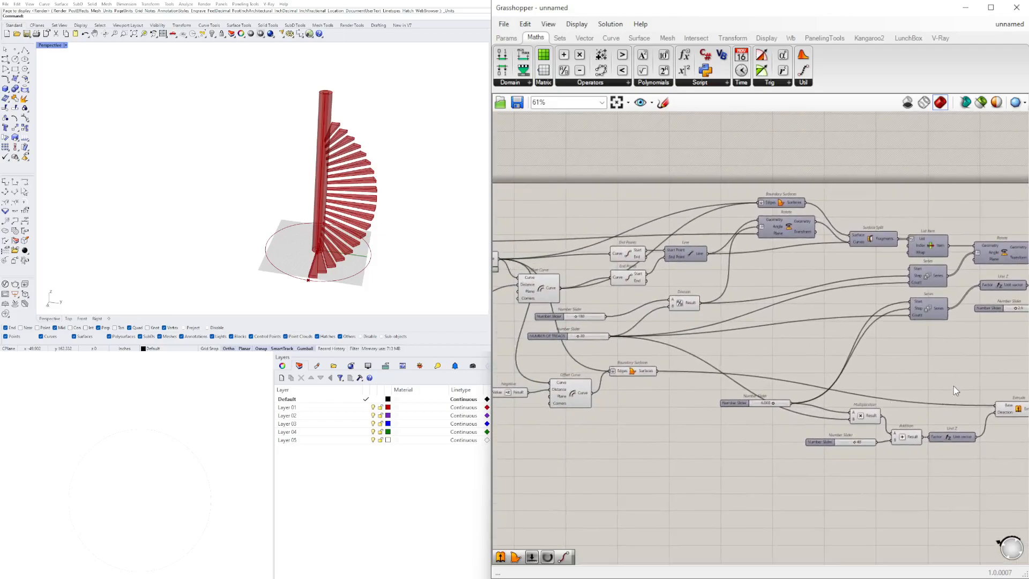
pyautogui.scroll(8, 745, 336)
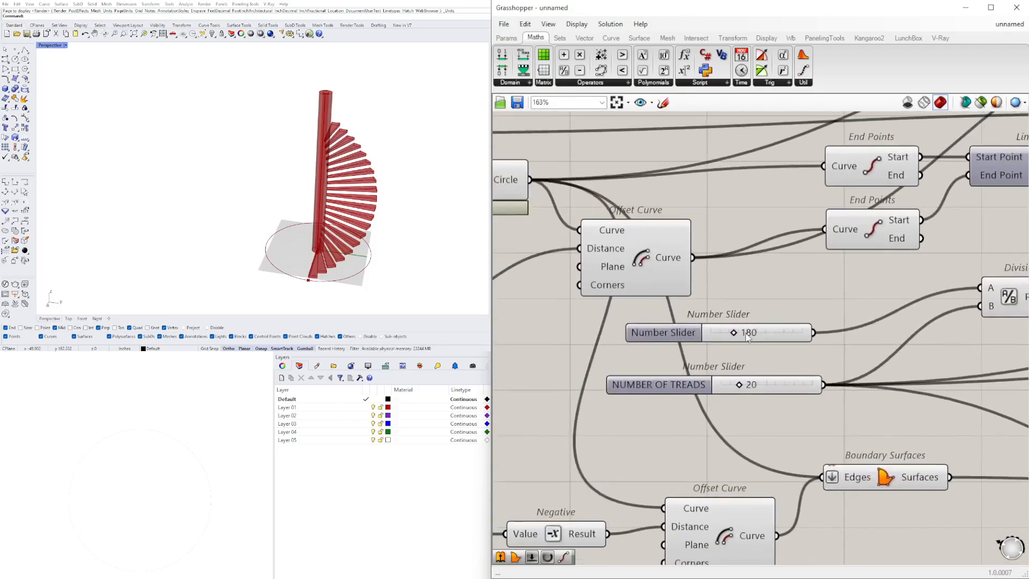
pyautogui.doubleClick(746, 333)
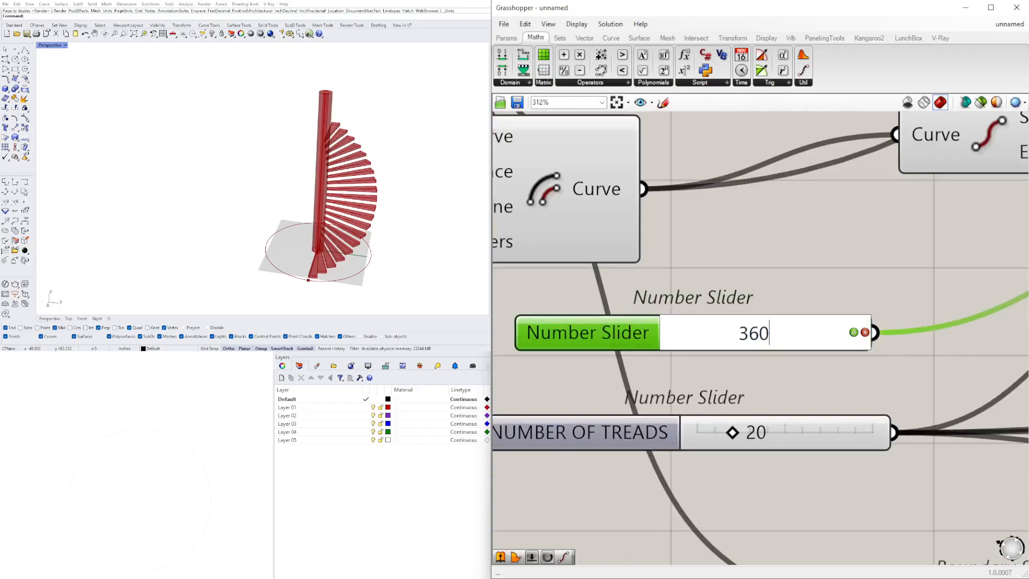
pyautogui.press('Return')
pyautogui.moveTo(322, 187); pyautogui.dragTo(424, 202, button='right')
pyautogui.scroll(-2, 402, 203)
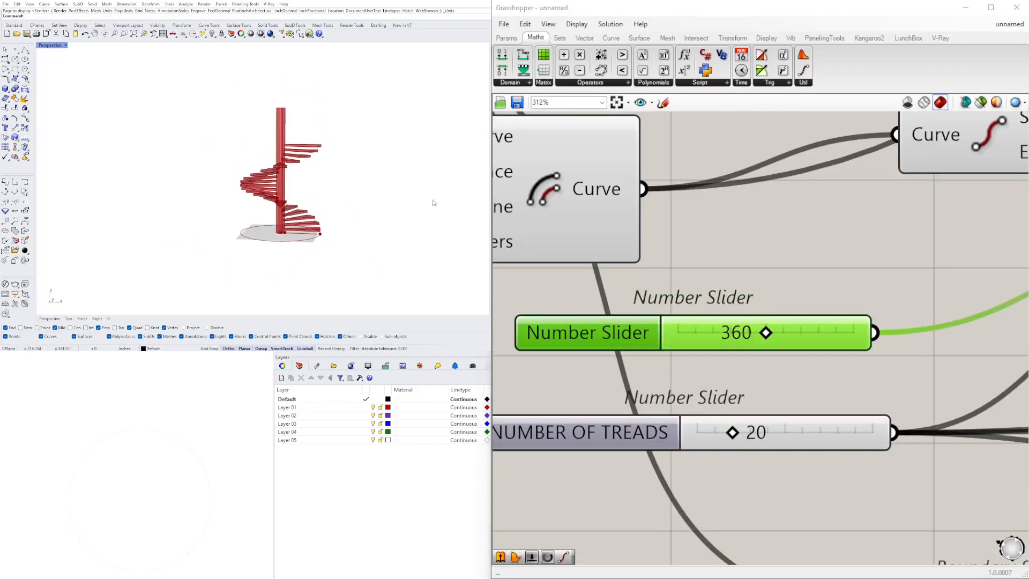
pyautogui.scroll(-7, 859, 346)
pyautogui.moveTo(859, 348); pyautogui.dragTo(616, 373, button='right')
pyautogui.moveTo(316, 199); pyautogui.dragTo(356, 215, button='right')
pyautogui.scroll(-2, 796, 335)
pyautogui.scroll(-3, 796, 339)
pyautogui.scroll(3, 911, 407)
pyautogui.moveTo(1028, 460); pyautogui.dragTo(954, 394)
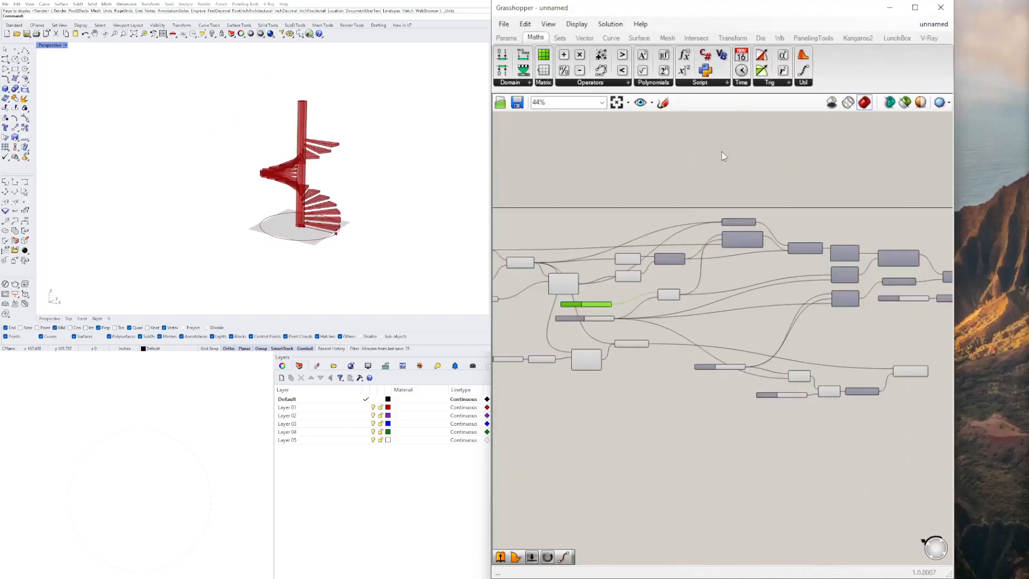
pyautogui.moveTo(618, 6); pyautogui.dragTo(492, 54)
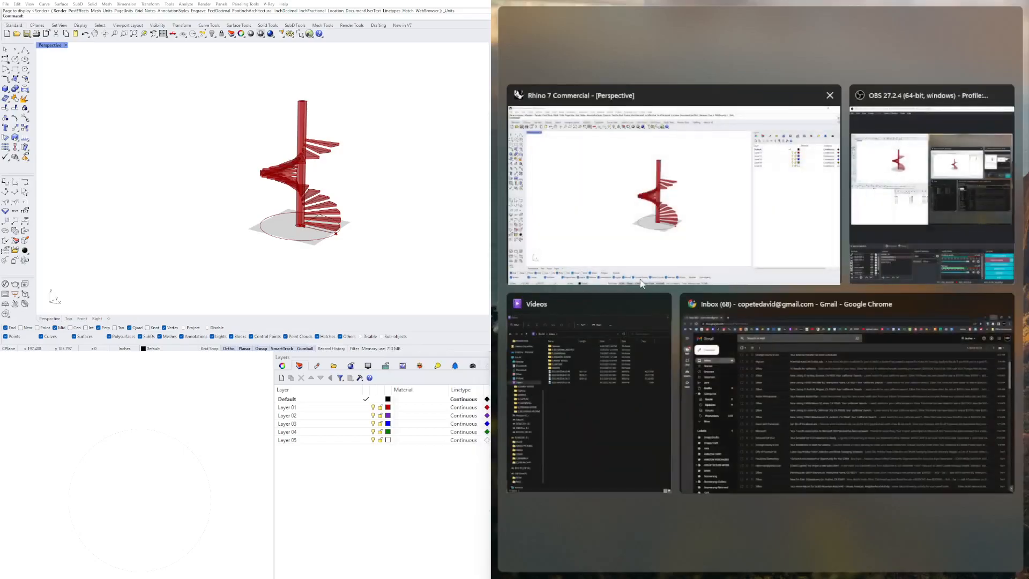
pyautogui.click(283, 483)
# Step: Move the column height sliders and math components closer to the tread Series components
pyautogui.scroll(5, 904, 364)
pyautogui.moveTo(973, 478); pyautogui.dragTo(496, 348)
pyautogui.moveTo(602, 374); pyautogui.dragTo(770, 365, button='right')
pyautogui.scroll(-4, 769, 368)
pyautogui.moveTo(877, 474); pyautogui.dragTo(838, 527, button='right')
pyautogui.moveTo(899, 423); pyautogui.dragTo(960, 369)
pyautogui.click(911, 372)
pyautogui.scroll(4, 719, 369)
pyautogui.moveTo(719, 363); pyautogui.dragTo(717, 362)
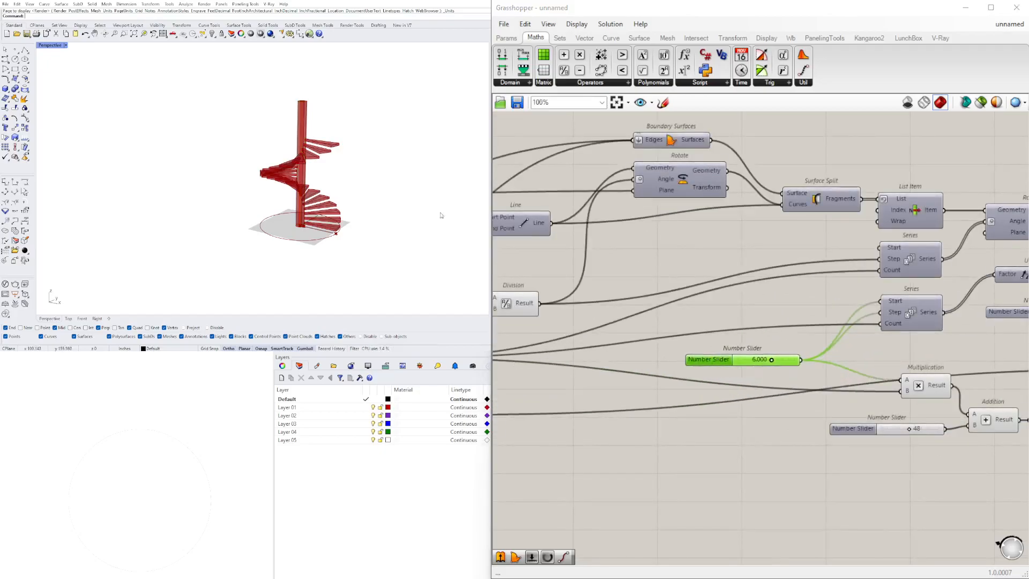
pyautogui.scroll(-5, 756, 326)
pyautogui.scroll(4, 609, 298)
pyautogui.moveTo(624, 302); pyautogui.dragTo(883, 300, button='right')
pyautogui.scroll(-1, 883, 300)
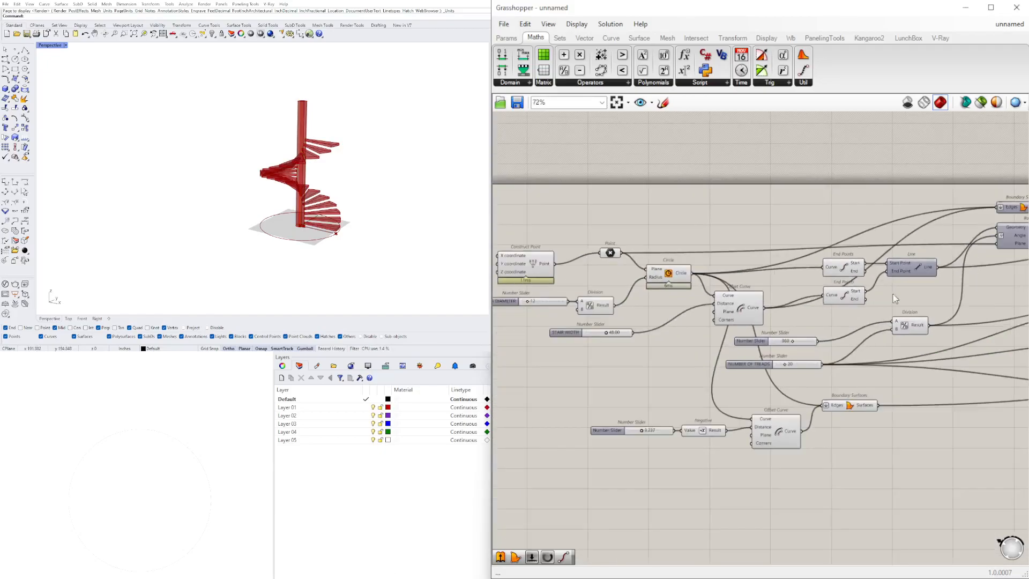
# Step: Tighten the column component group beneath the tread components and place the column Extrude beside its Unit Z
pyautogui.moveTo(910, 344); pyautogui.dragTo(612, 361, button='right')
pyautogui.moveTo(848, 364); pyautogui.dragTo(657, 346, button='right')
pyautogui.moveTo(896, 377); pyautogui.dragTo(915, 422)
pyautogui.moveTo(838, 475); pyautogui.dragTo(658, 362)
pyautogui.scroll(4, 702, 379)
pyautogui.moveTo(732, 381); pyautogui.dragTo(711, 350)
pyautogui.click(816, 334)
pyautogui.scroll(-3, 530, 350)
pyautogui.moveTo(874, 417); pyautogui.dragTo(848, 403)
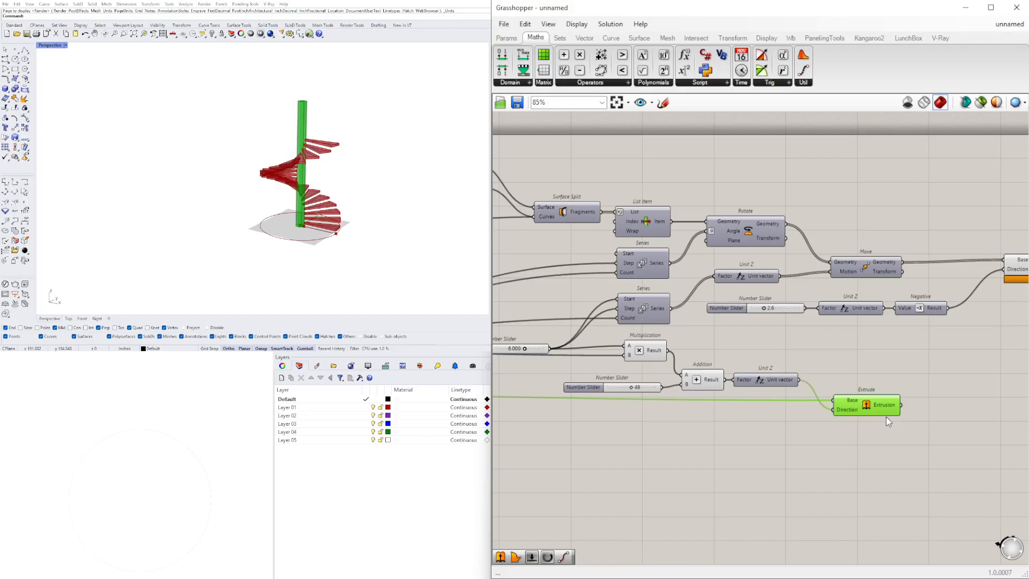
# Step: Shift the tread Extrude closer to its inputs, select both Extrude components, and bake the treads and column
pyautogui.scroll(-2, 801, 331)
pyautogui.moveTo(800, 330); pyautogui.dragTo(719, 364, button='right')
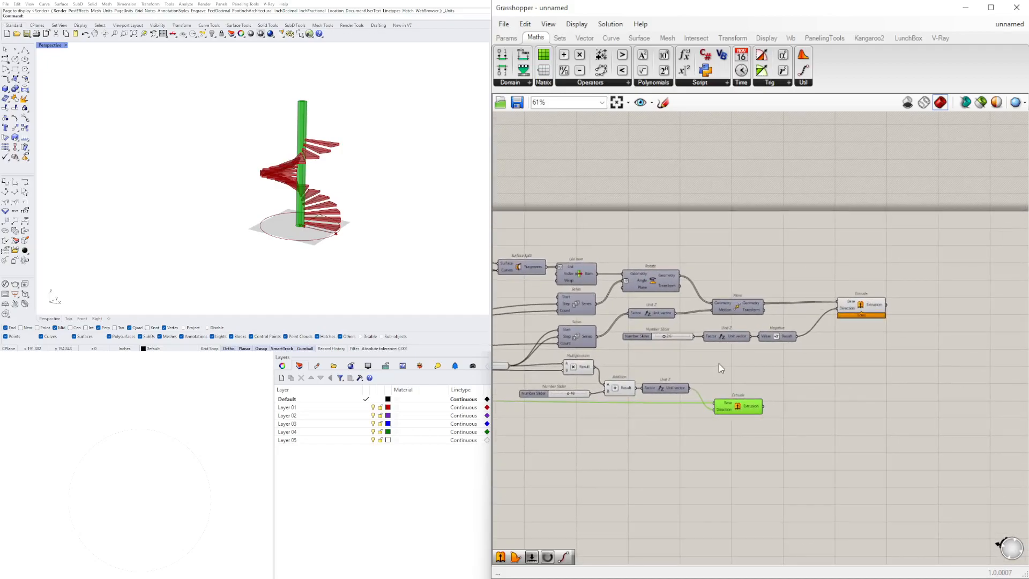
pyautogui.moveTo(863, 310); pyautogui.dragTo(849, 309)
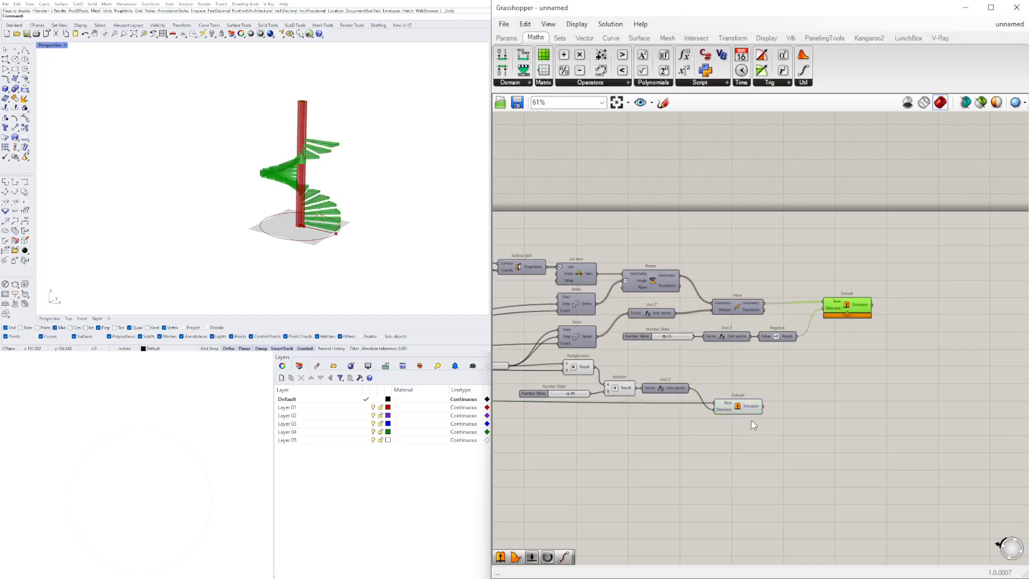
pyautogui.keyDown('shift'); pyautogui.click(742, 409); pyautogui.keyUp('shift')
pyautogui.moveTo(449, 152); pyautogui.dragTo(358, 193, button='right')
pyautogui.scroll(4, 378, 179)
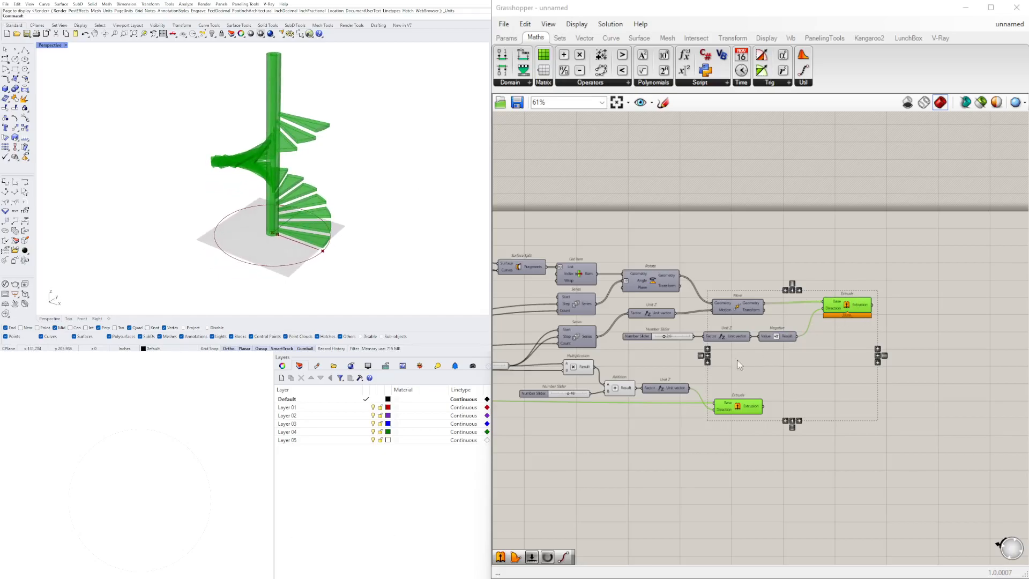
pyautogui.middleClick(846, 304)
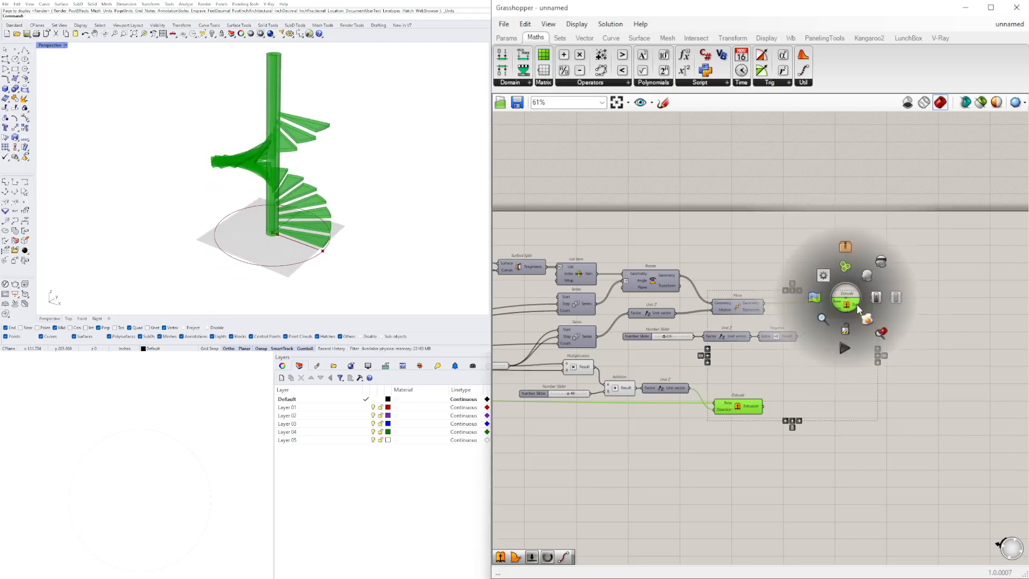
pyautogui.click(869, 320)
# Step: Select the baked staircase in the Perspective viewport and move it sideways, clear of the Grasshopper preview
pyautogui.moveTo(333, 155); pyautogui.dragTo(289, 187, button='right')
pyautogui.scroll(-3, 230, 187)
pyautogui.moveTo(189, 119); pyautogui.dragTo(411, 319)
pyautogui.moveTo(412, 318); pyautogui.dragTo(210, 193, button='right')
pyautogui.moveTo(190, 162); pyautogui.dragTo(326, 140)
pyautogui.click(368, 221)
pyautogui.moveTo(381, 262); pyautogui.dragTo(370, 232, button='right')
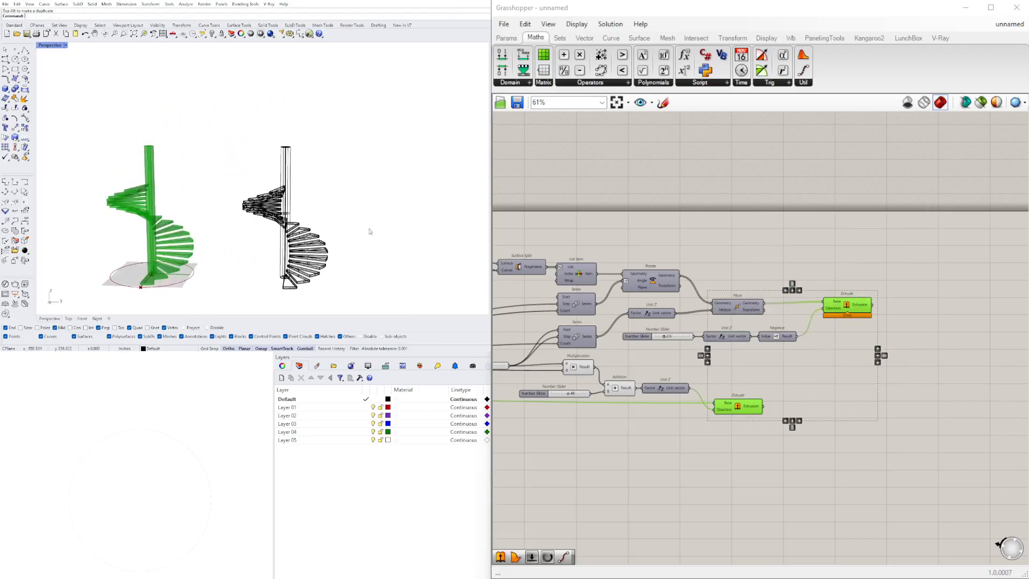
# Step: Change the Perspective viewport to a shaded display mode
pyautogui.moveTo(76, 63); pyautogui.dragTo(59, 51, button='right')
pyautogui.click(51, 45)
pyautogui.click(89, 62)
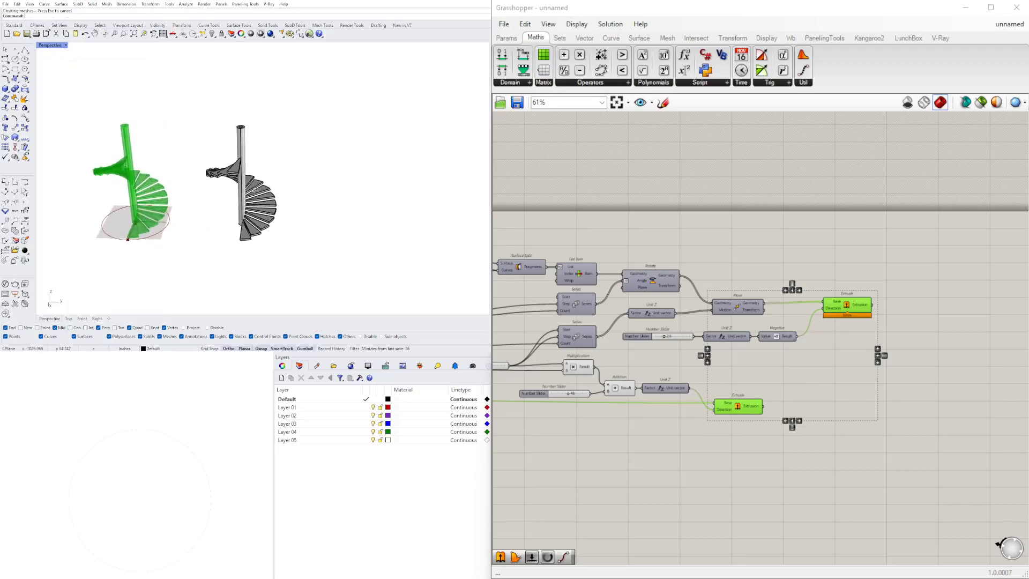
# Step: Make Layer 01 current and start an interpolated curve through the outer corners of the lowest treads of the baked stair
pyautogui.click(366, 407)
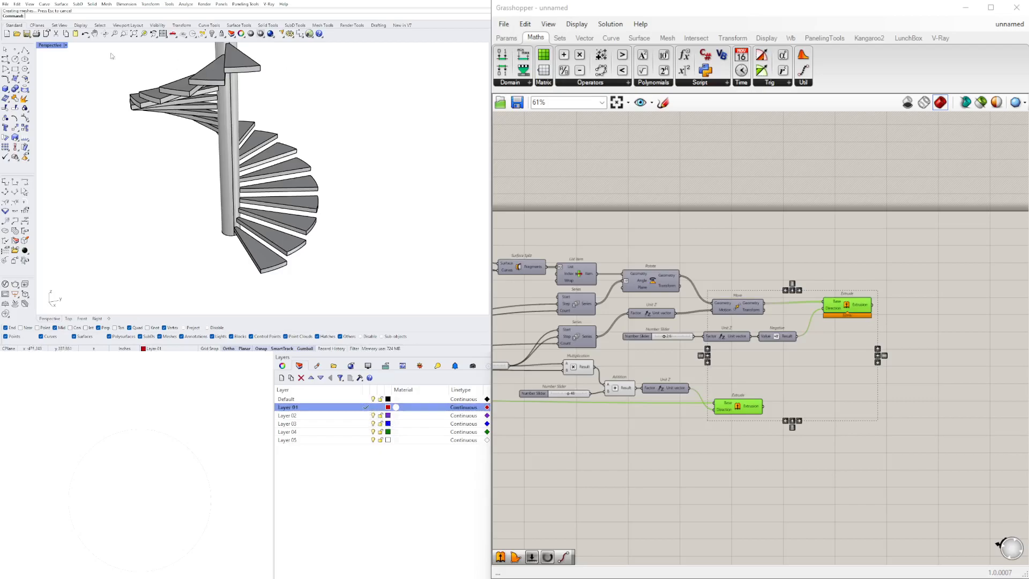
pyautogui.click(5, 69)
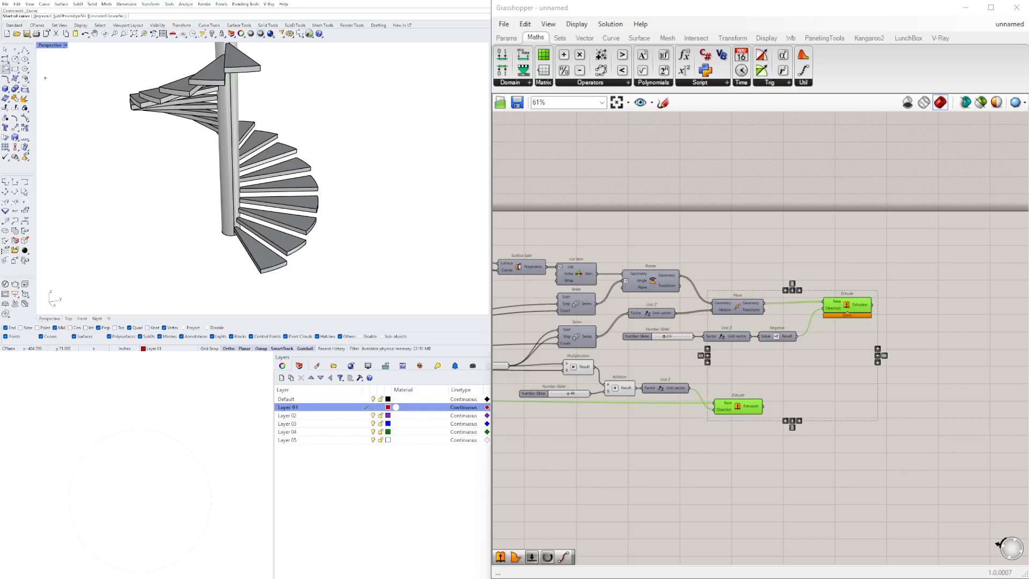
pyautogui.click(8, 62)
pyautogui.click(24, 63)
pyautogui.click(261, 269)
pyautogui.click(287, 252)
pyautogui.click(306, 231)
pyautogui.moveTo(340, 229); pyautogui.dragTo(284, 249, button='right')
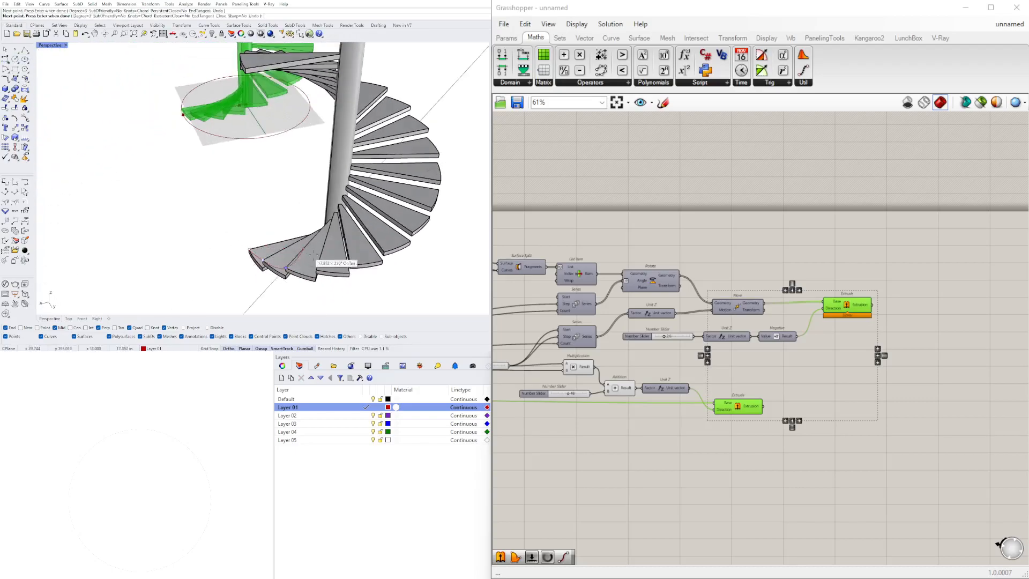
pyautogui.click(316, 270)
pyautogui.moveTo(344, 271); pyautogui.dragTo(291, 247, button='right')
pyautogui.click(294, 273)
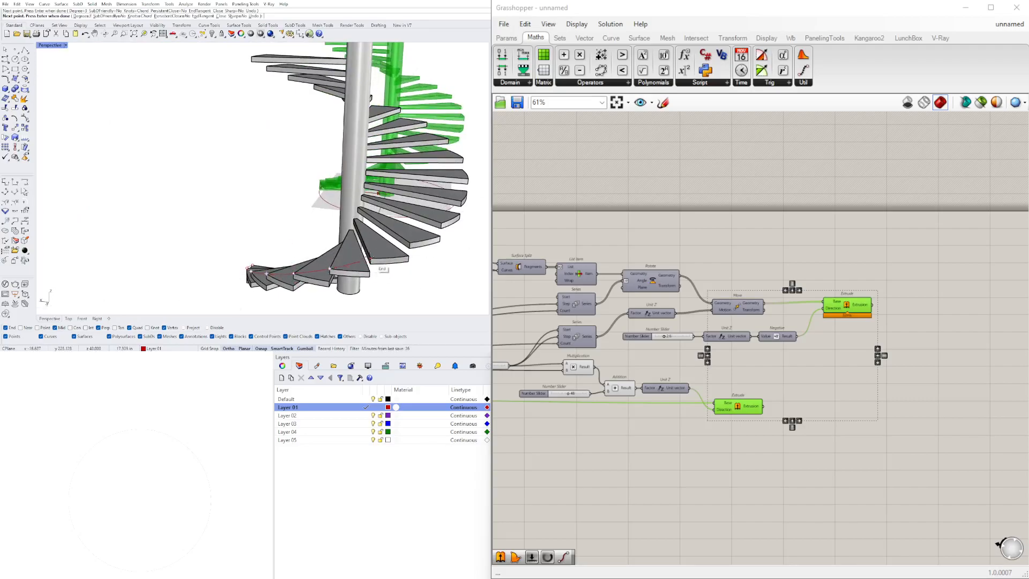
# Step: Undo the misplaced curve point and continue the interpolated curve through the outer corners of the next treads up
pyautogui.scroll(3, 399, 262)
pyautogui.moveTo(399, 262); pyautogui.dragTo(432, 269, button='right')
pyautogui.hotkey('ctrl', 'z')
pyautogui.scroll(-3, 399, 273)
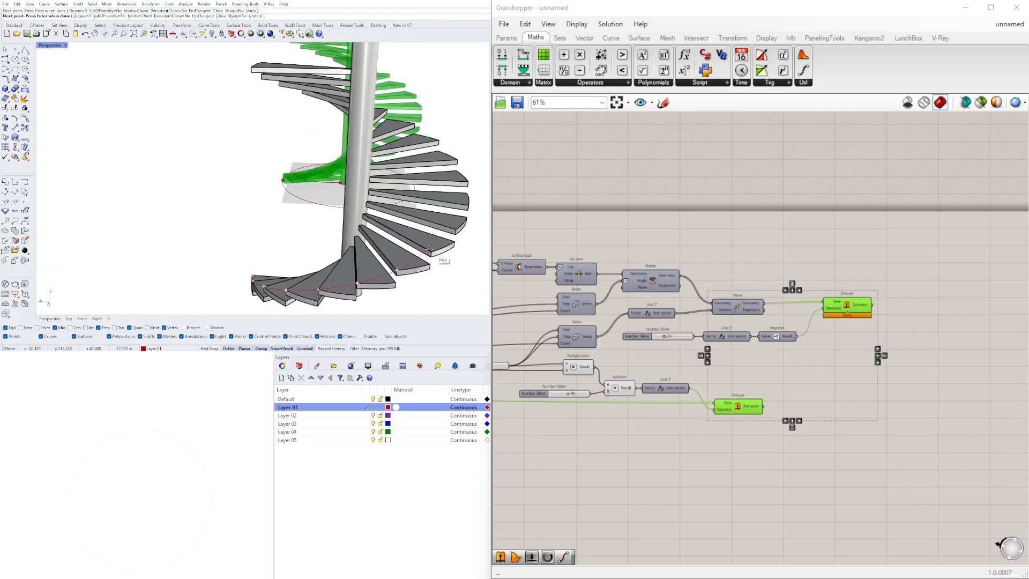
pyautogui.keyDown('shift'); pyautogui.moveTo(431, 250); pyautogui.dragTo(284, 238, button='right'); pyautogui.keyUp('shift')
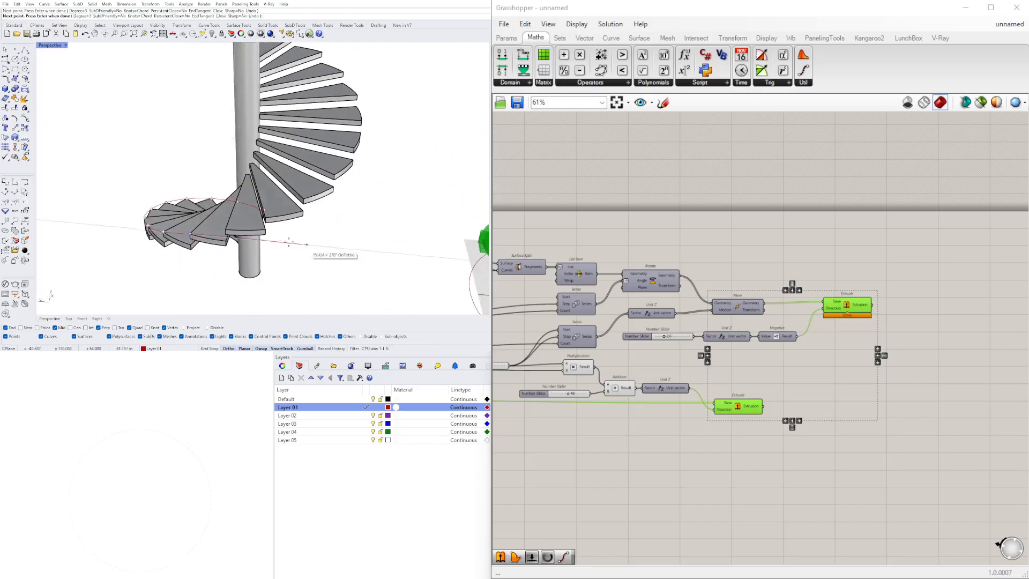
pyautogui.click(225, 230)
pyautogui.click(265, 217)
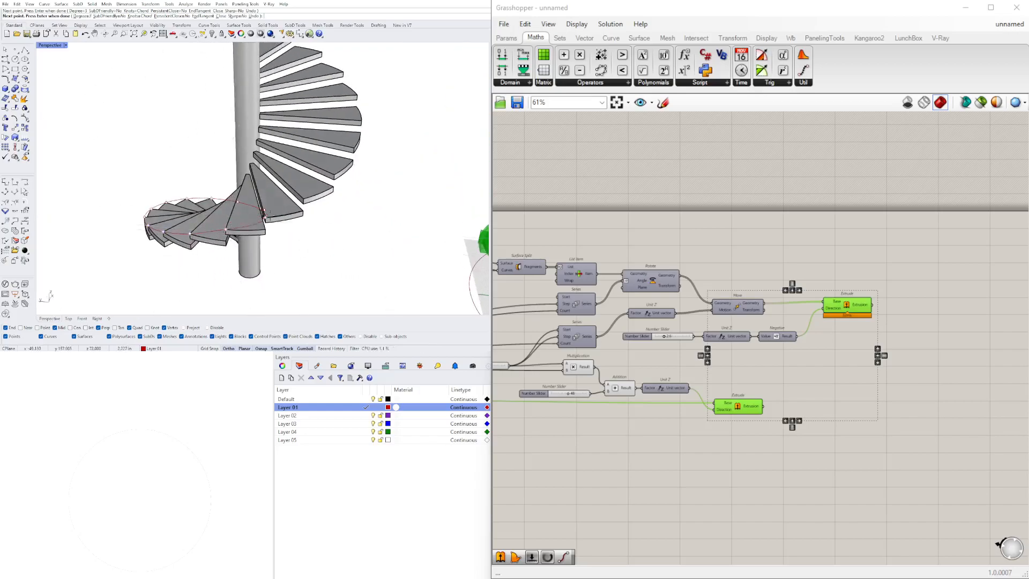
pyautogui.click(304, 199)
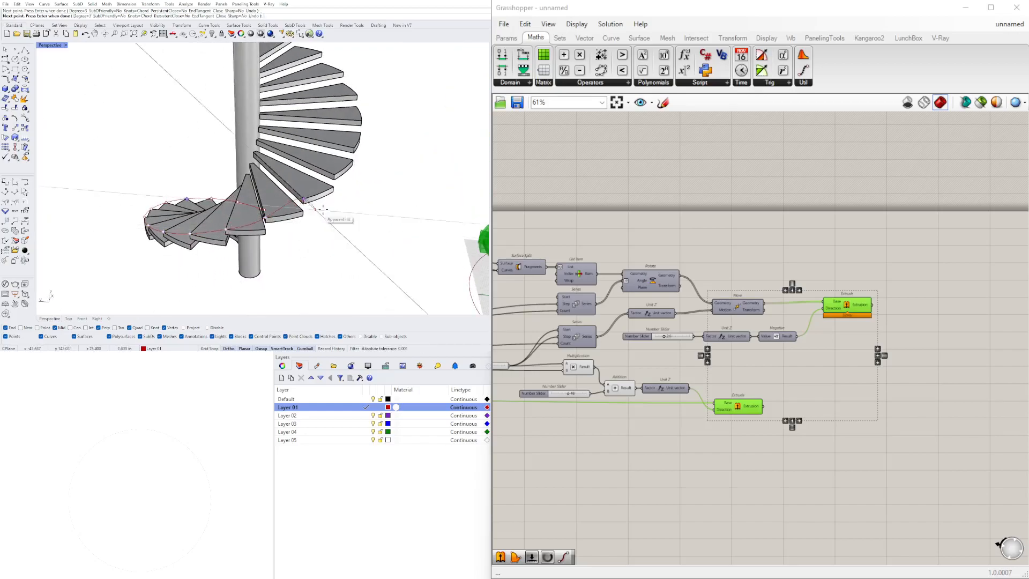
# Step: Carry the interpolated curve through the outer corners of the remaining treads up to the top one and finish it
pyautogui.scroll(-4, 305, 196)
pyautogui.keyDown('shift'); pyautogui.moveTo(308, 195); pyautogui.dragTo(308, 244, button='right'); pyautogui.keyUp('shift')
pyautogui.scroll(2, 321, 235)
pyautogui.click(323, 237)
pyautogui.click(339, 215)
pyautogui.moveTo(354, 216); pyautogui.dragTo(337, 227, button='right')
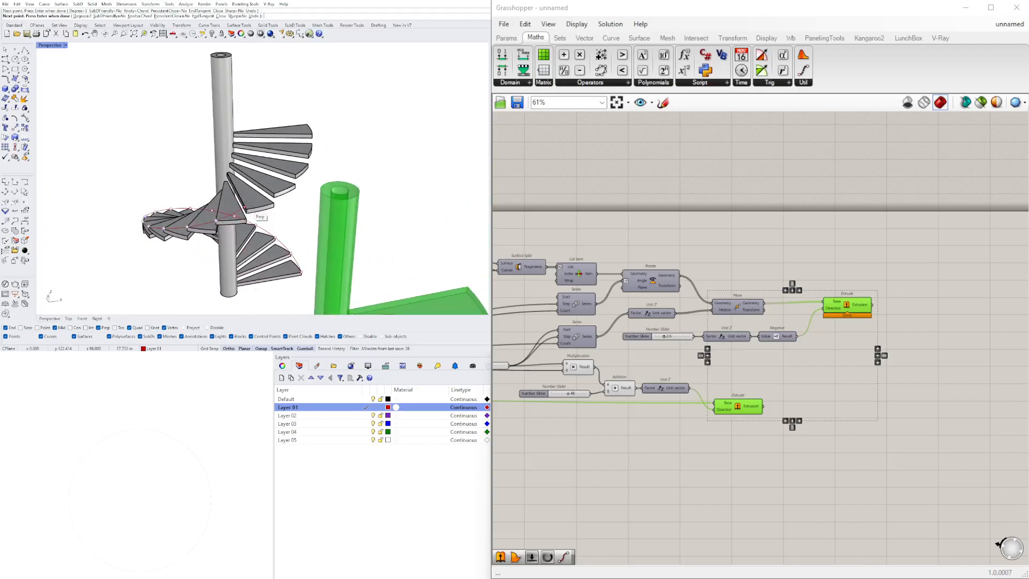
pyautogui.click(250, 208)
pyautogui.click(277, 195)
pyautogui.moveTo(317, 163); pyautogui.dragTo(273, 144, button='right')
pyautogui.click(272, 150)
pyautogui.press('Return')
# Step: Select the spiral edge curve and move it slightly down along the vertical axis
pyautogui.moveTo(317, 177)
pyautogui.mouseDown(button='right')
pyautogui.moveTo(268, 138)
pyautogui.moveTo(306, 205)
pyautogui.moveTo(333, 171)
pyautogui.mouseUp(button='right')
pyautogui.scroll(4, 305, 215)
pyautogui.click(328, 207)
pyautogui.scroll(-4, 306, 161)
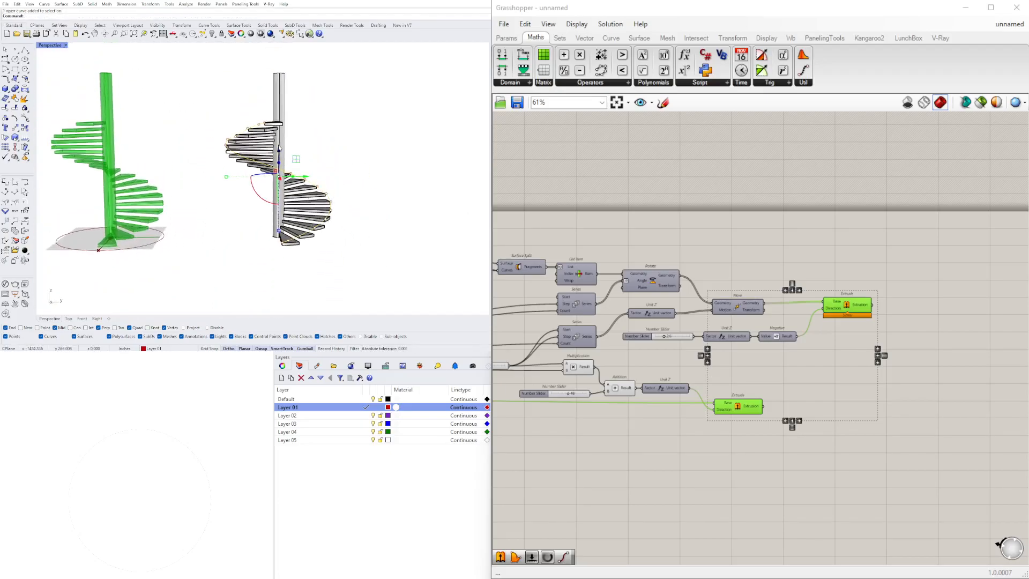
pyautogui.moveTo(278, 150); pyautogui.dragTo(279, 167)
# Step: Extrude the spiral curve with ExtrudeCrv into a vertical ribbon along the treads' outer ends, and delete the source curve
pyautogui.write('ExtrudeCrv')
pyautogui.press('Return')
pyautogui.scroll(2, 318, 243)
pyautogui.press('alt')
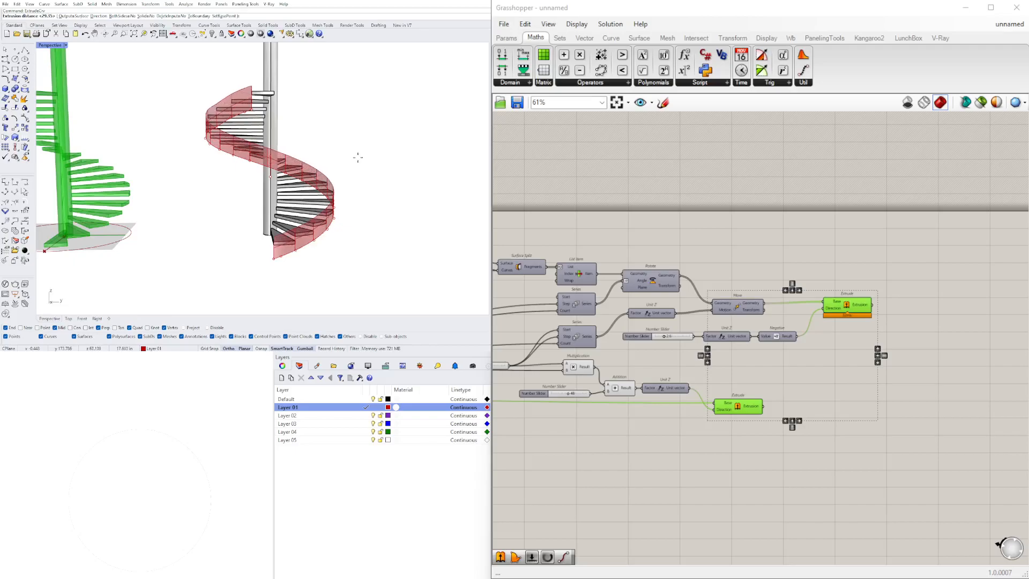
pyautogui.click(358, 157)
pyautogui.press('Delete')
# Step: Extend the ribbon across the top tread by sweeping its end edge along that tread's outer edge with Sweep 1 Rail
pyautogui.moveTo(343, 203); pyautogui.dragTo(371, 267, button='right')
pyautogui.click(242, 161)
pyautogui.moveTo(243, 171); pyautogui.dragTo(211, 200, button='right')
pyautogui.scroll(5, 295, 101)
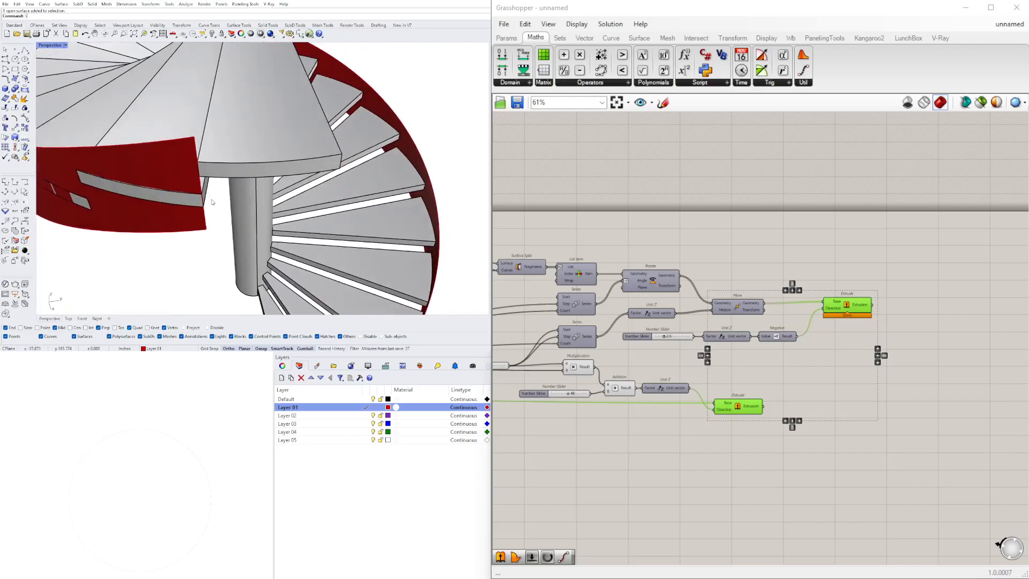
pyautogui.press('Return')
pyautogui.click(210, 160)
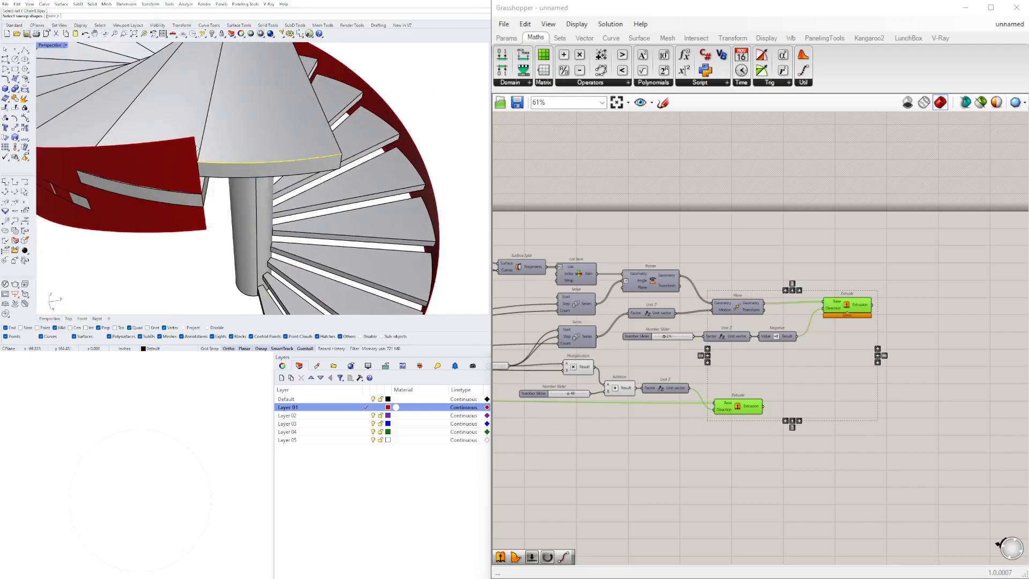
pyautogui.click(197, 147)
pyautogui.press('Return')
pyautogui.press('Return')
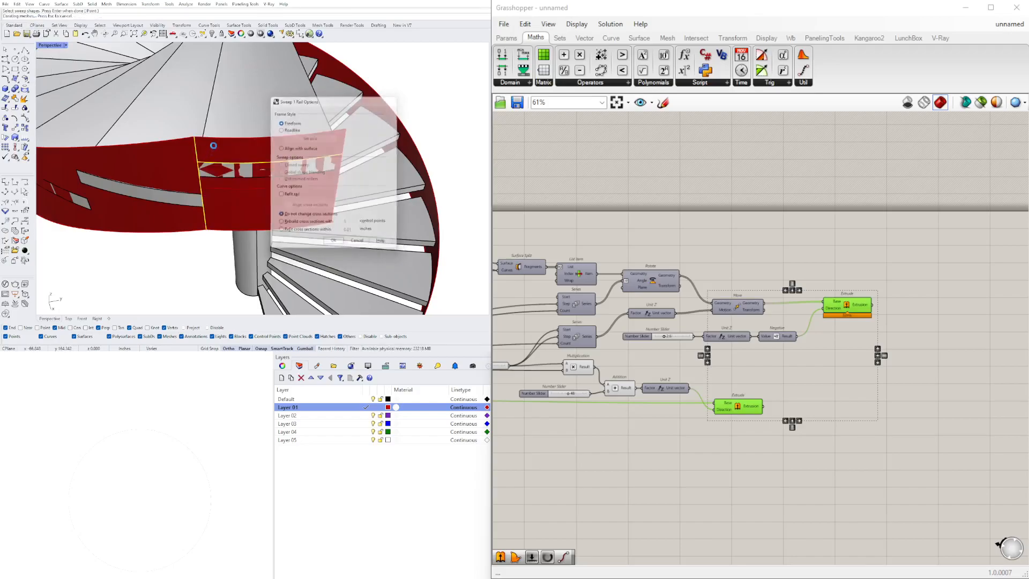
# Step: Select the spiral ribbon and the swept end piece and join them into one polysurface
pyautogui.scroll(-6, 215, 150)
pyautogui.moveTo(214, 150); pyautogui.dragTo(248, 109, button='right')
pyautogui.click(249, 110)
pyautogui.keyDown('shift'); pyautogui.click(212, 91); pyautogui.keyUp('shift')
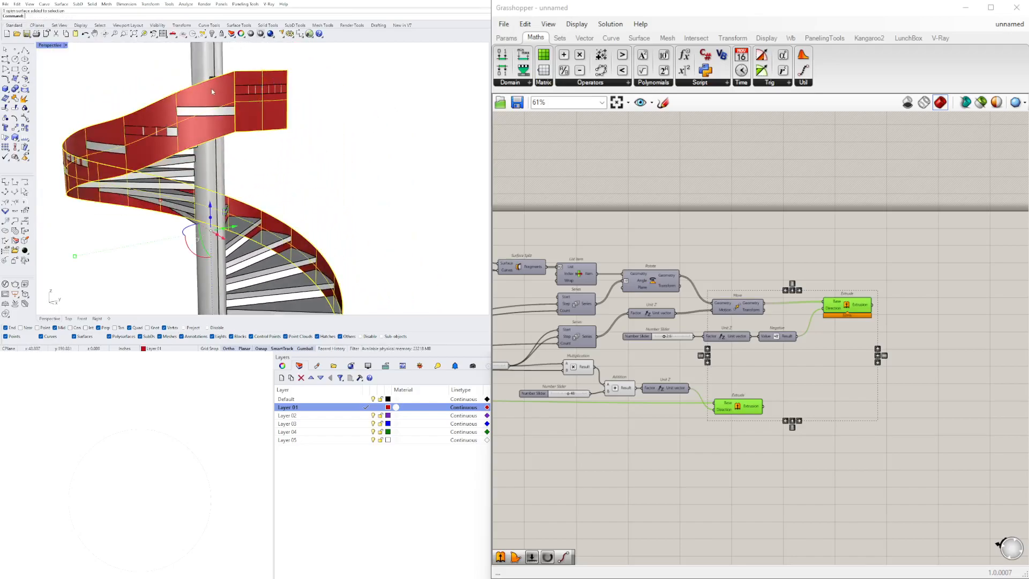
pyautogui.write('join')
pyautogui.press('Return')
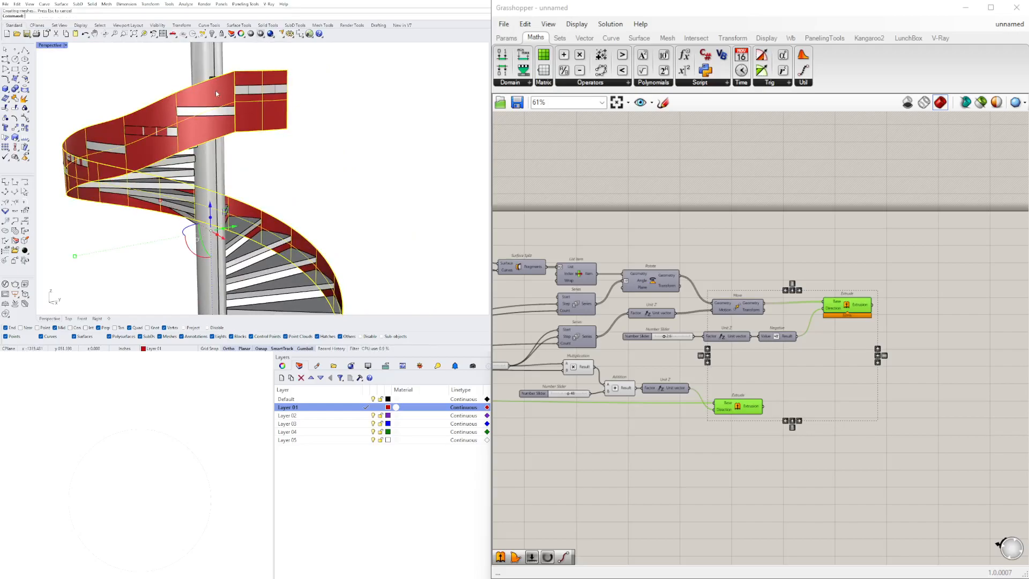
# Step: Thicken the joined ribbon into a solid stringer with OffsetSrf
pyautogui.write('OffsetSrf')
pyautogui.press('Return')
pyautogui.press('Return')
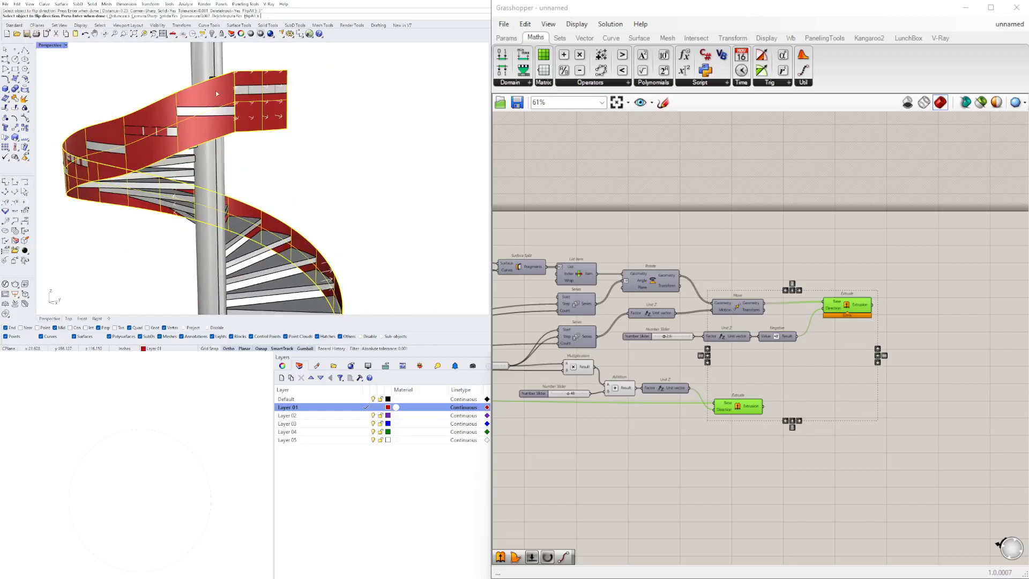
pyautogui.click(265, 140)
pyautogui.scroll(-8, 265, 140)
pyautogui.moveTo(274, 156); pyautogui.dragTo(292, 230, button='right')
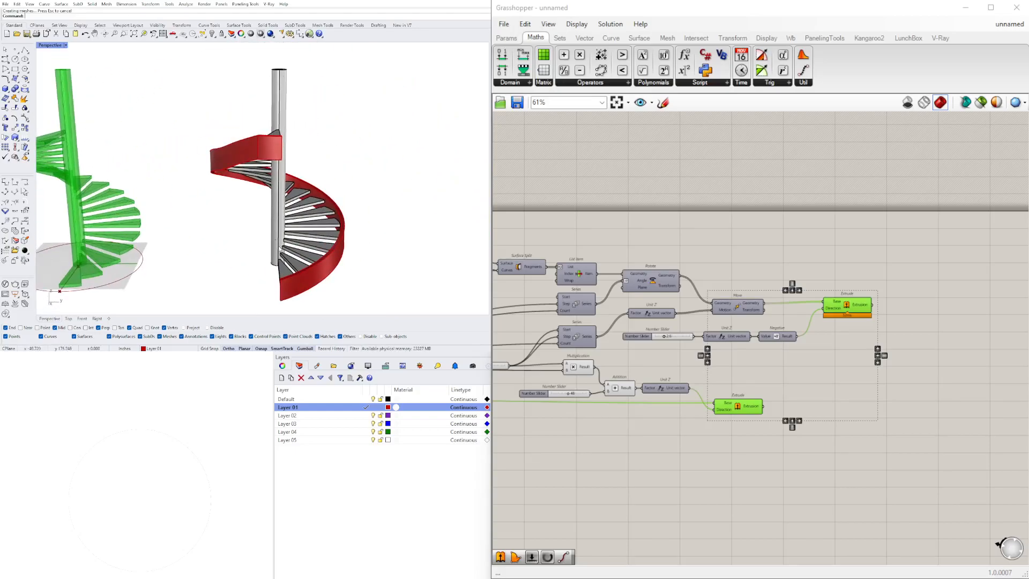
# Step: Set the diameter slider feeding the Division component in the Grasshopper definition to 80 and inspect the updated preview
pyautogui.scroll(-3, 280, 236)
pyautogui.scroll(6, 656, 336)
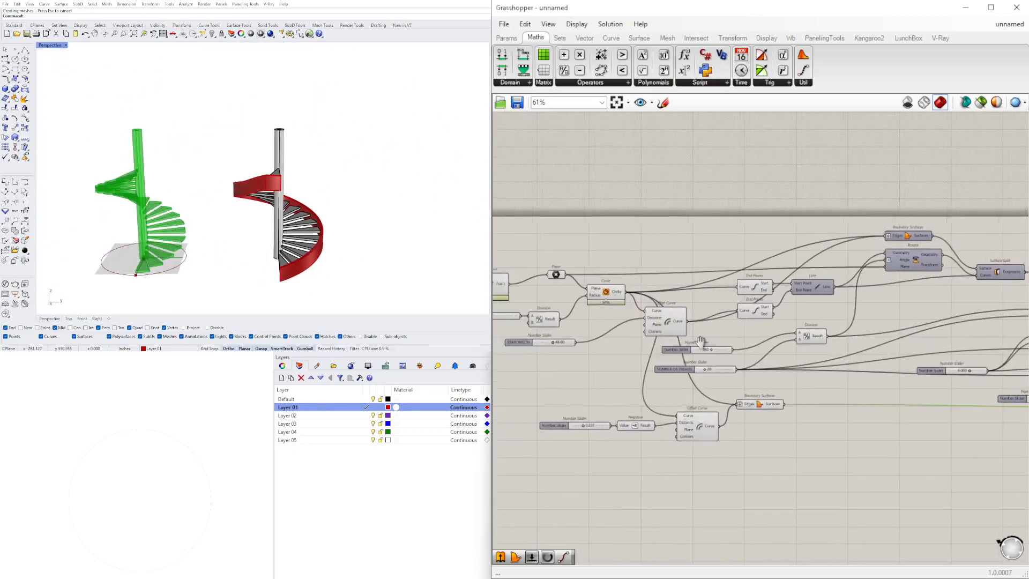
pyautogui.moveTo(599, 329); pyautogui.dragTo(686, 329)
pyautogui.moveTo(332, 190); pyautogui.dragTo(244, 183, button='right')
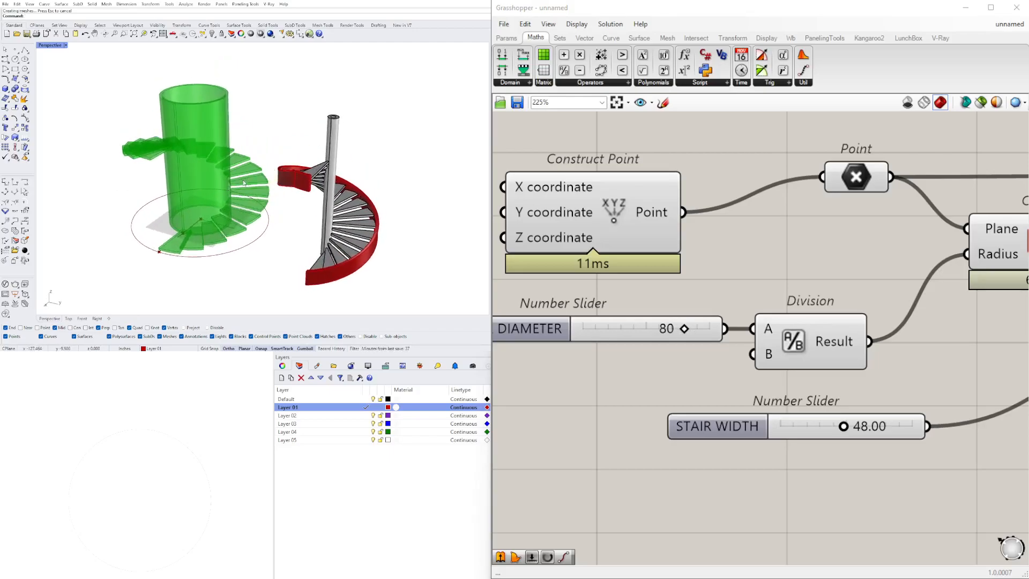